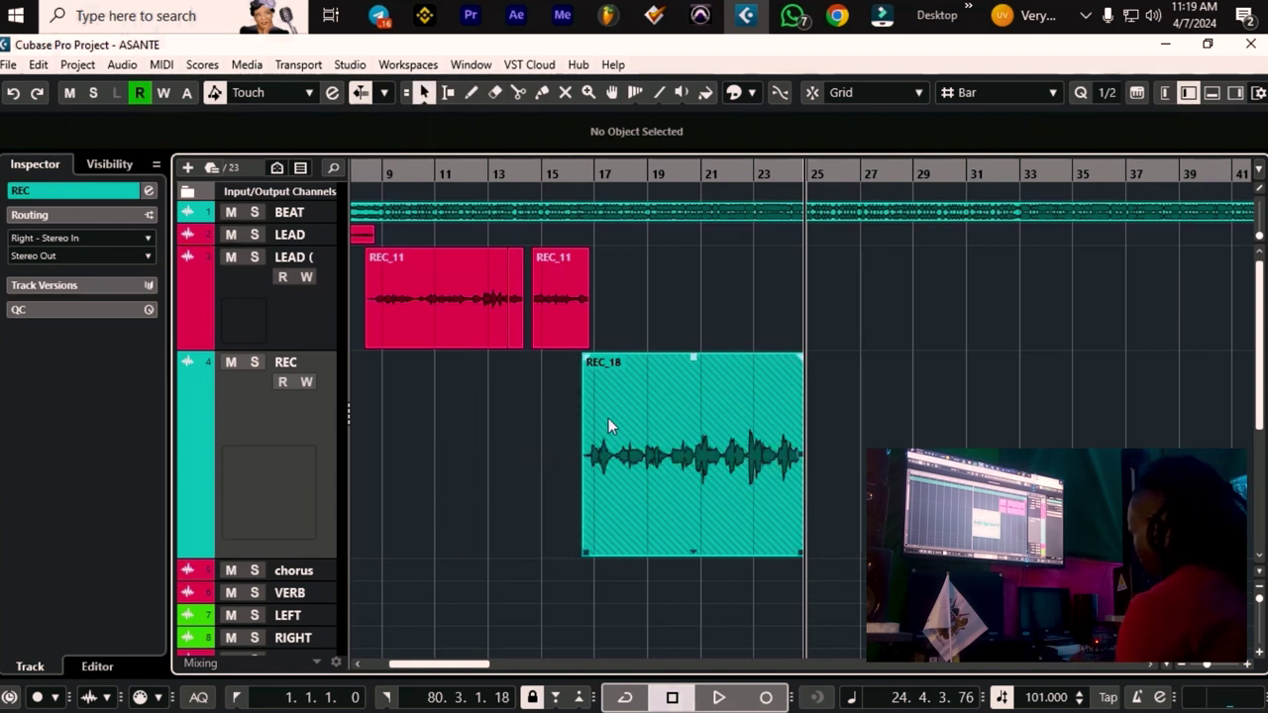
Review the REC_18 take on the REC track and the clips on the LEFT and RIGHT tracks
left_click(697, 445)
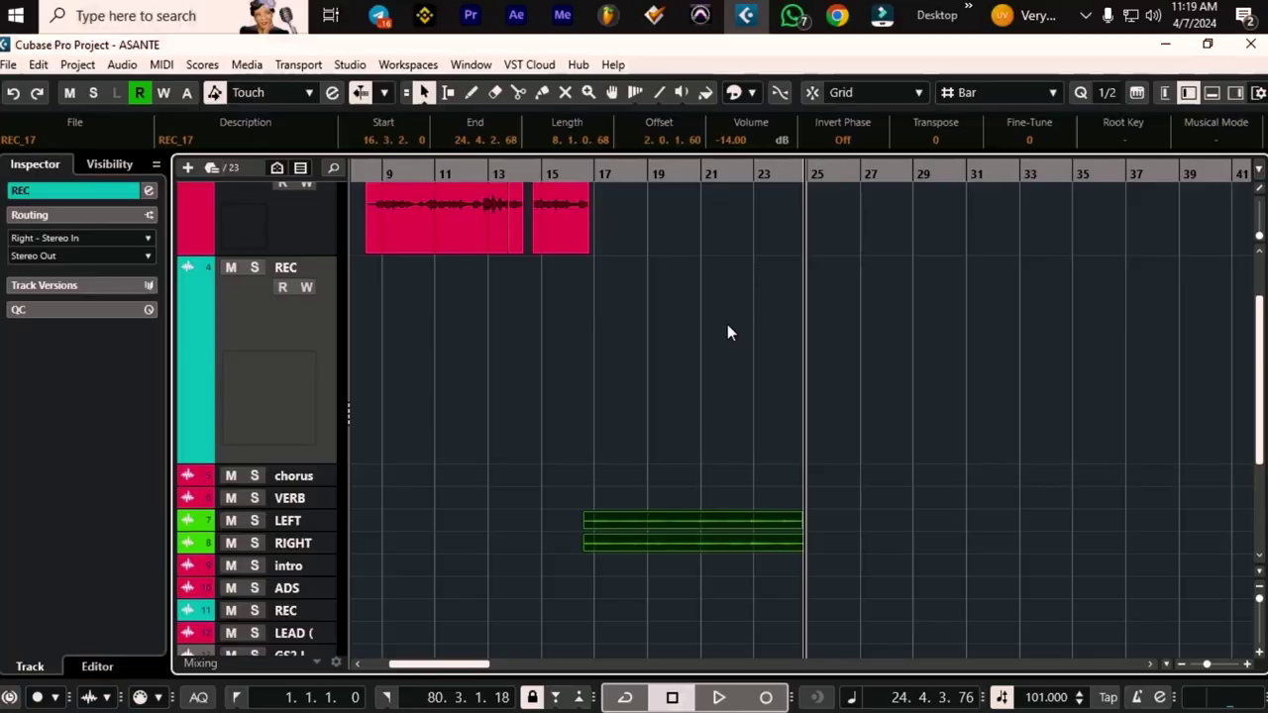
scroll(726, 327, "up", 2)
scroll(721, 337, "down", 2)
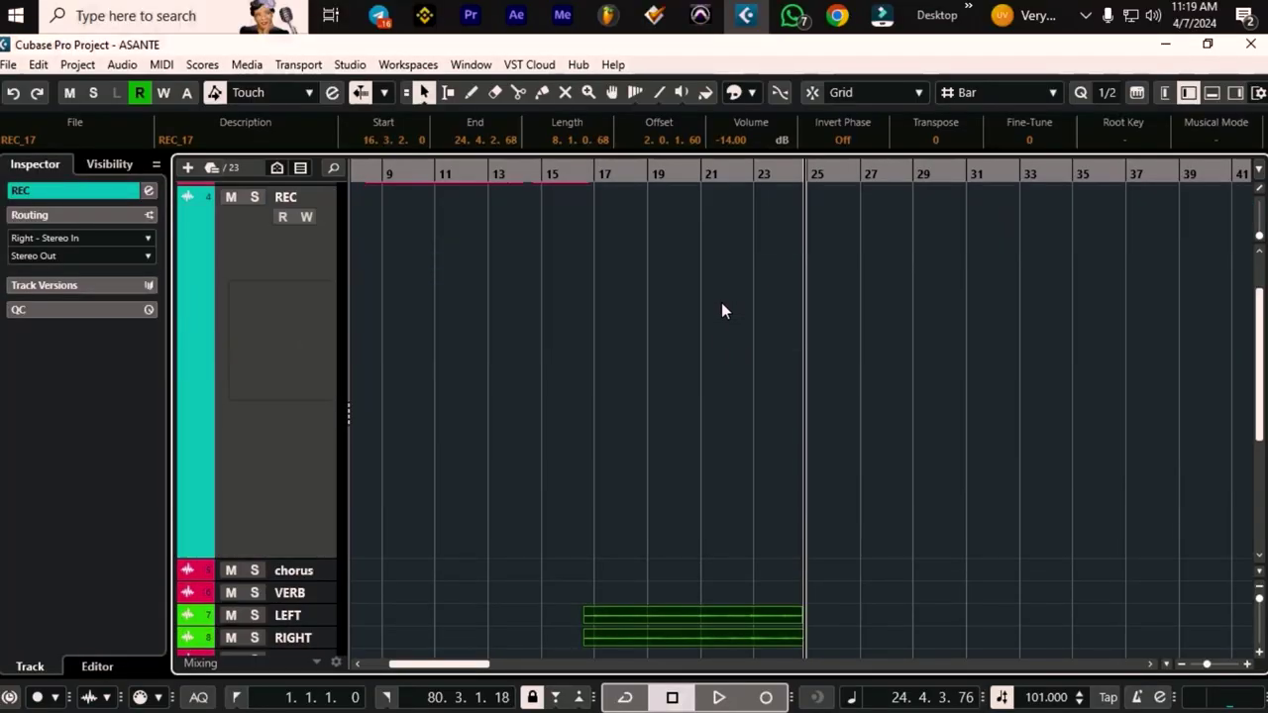
left_click(720, 272)
left_click(710, 234)
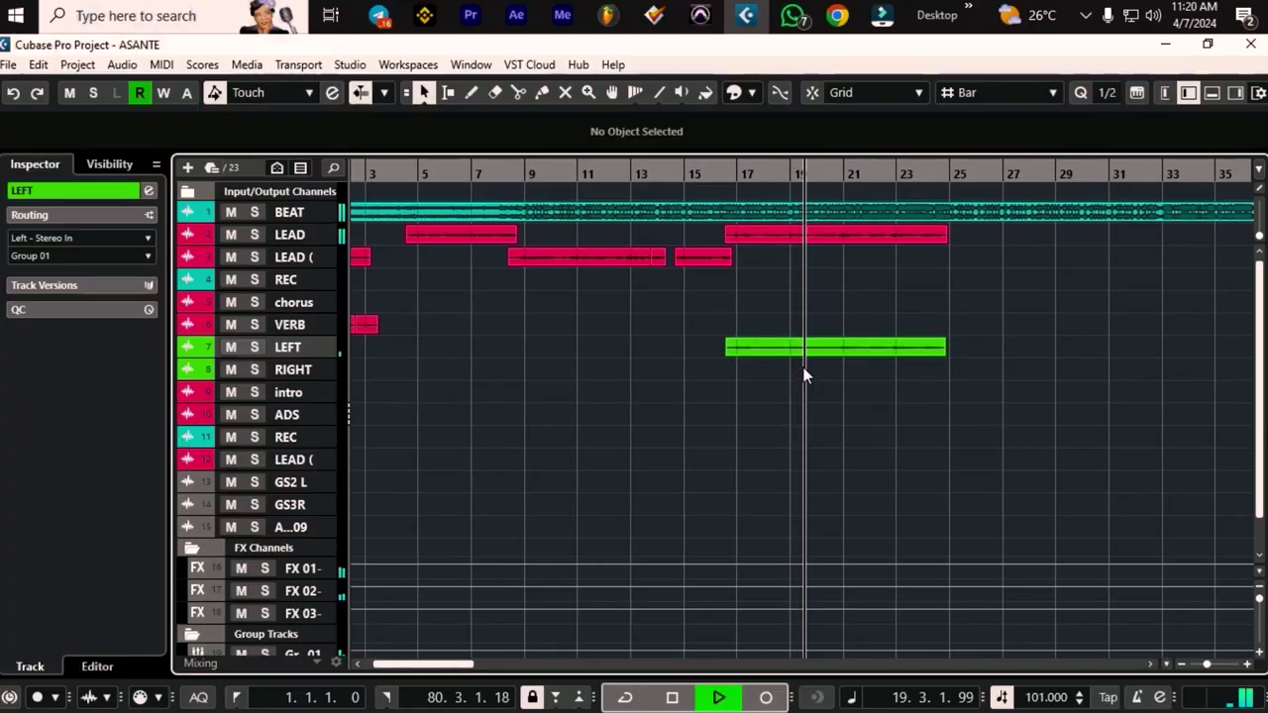
Enlarge the LEFT track, stop playback, and compare the REC_18 clip on LEAD with the REC_17 clip on LEFT
left_click_drag(322, 359, 322, 441)
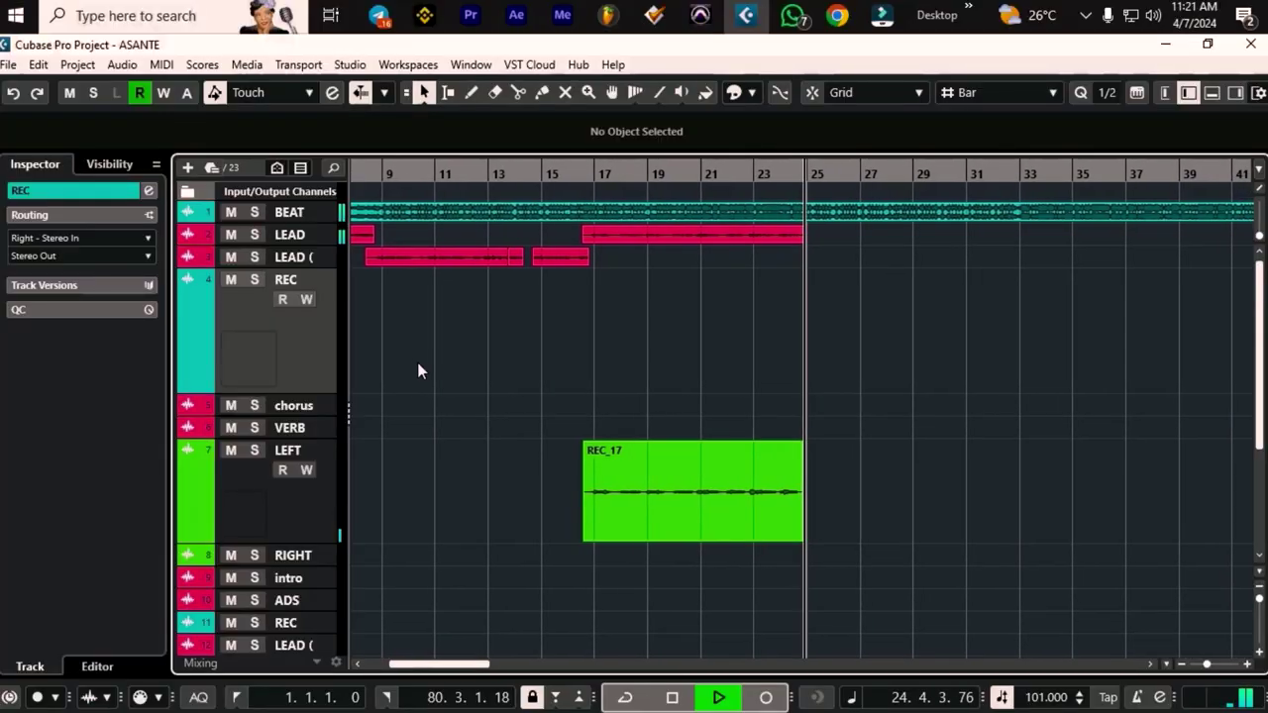
key("space")
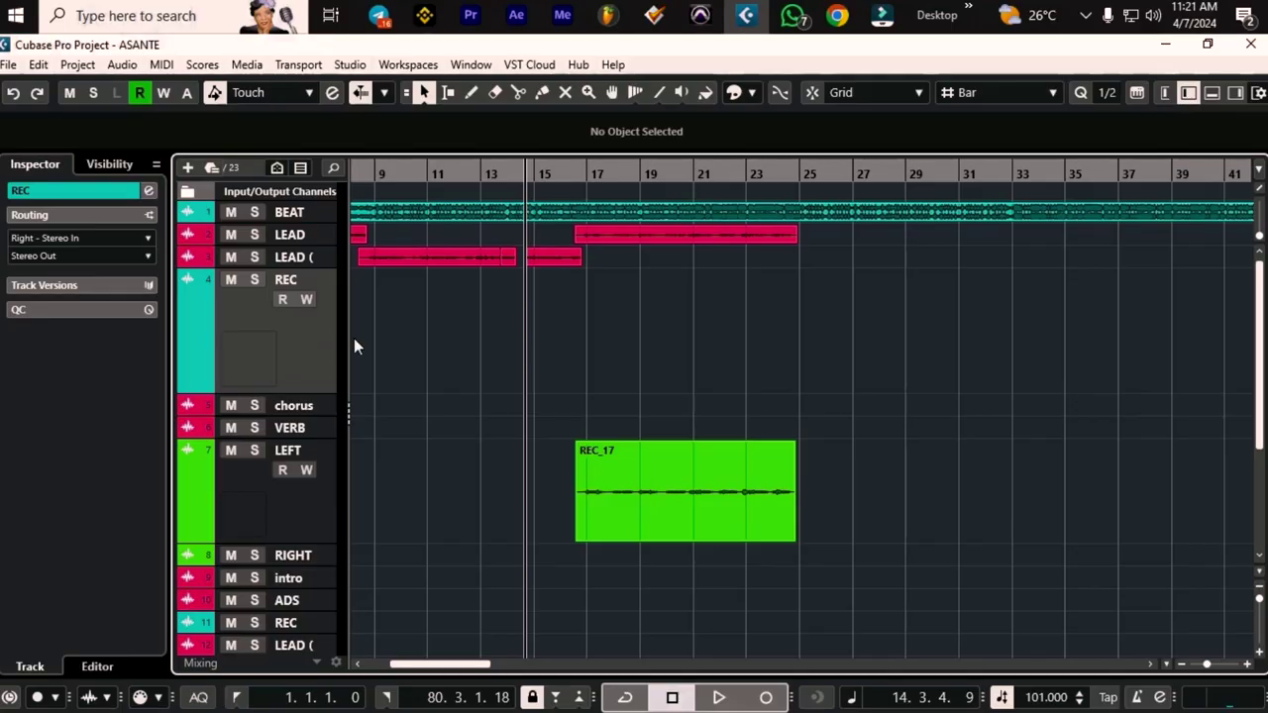
left_click(594, 238)
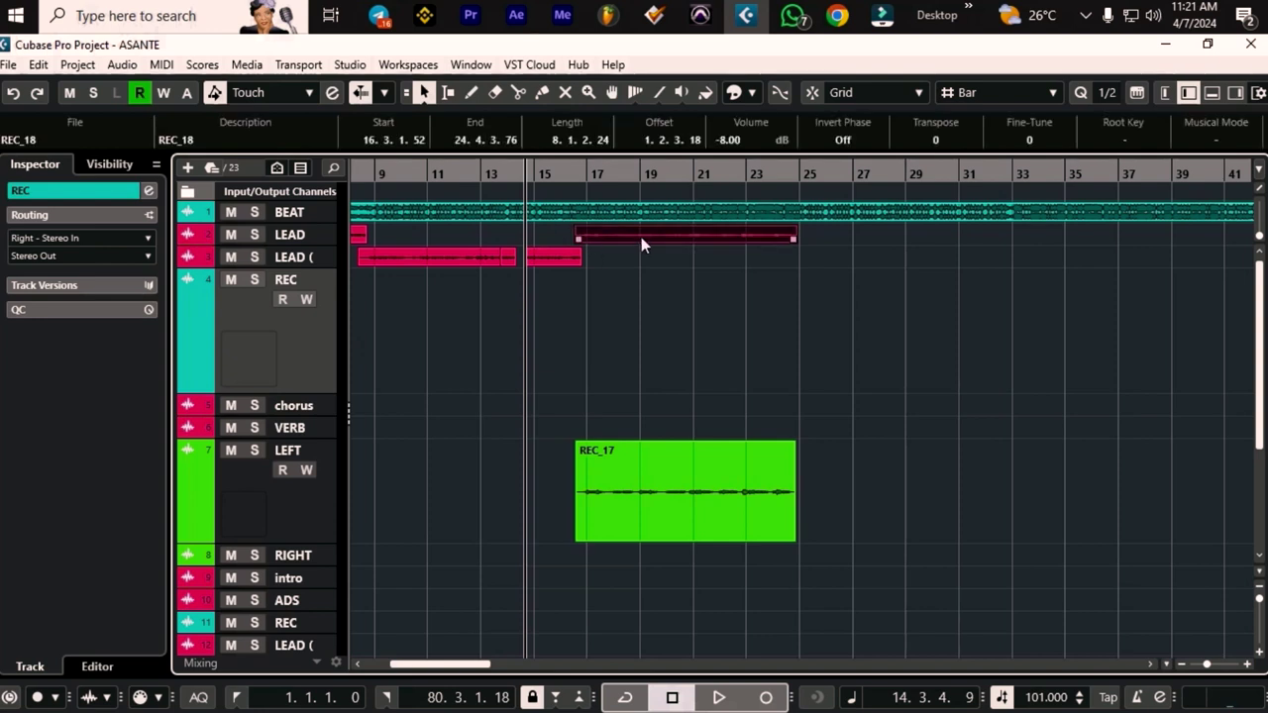
left_click(643, 522)
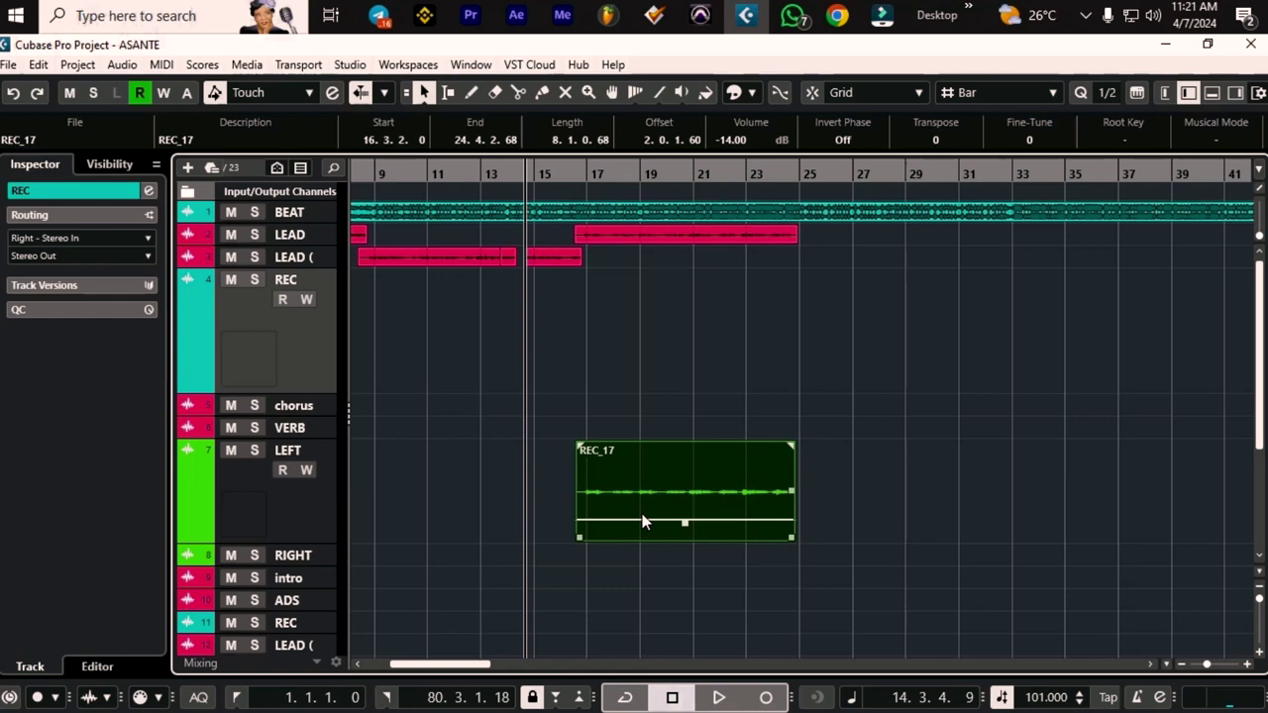
left_click(674, 231)
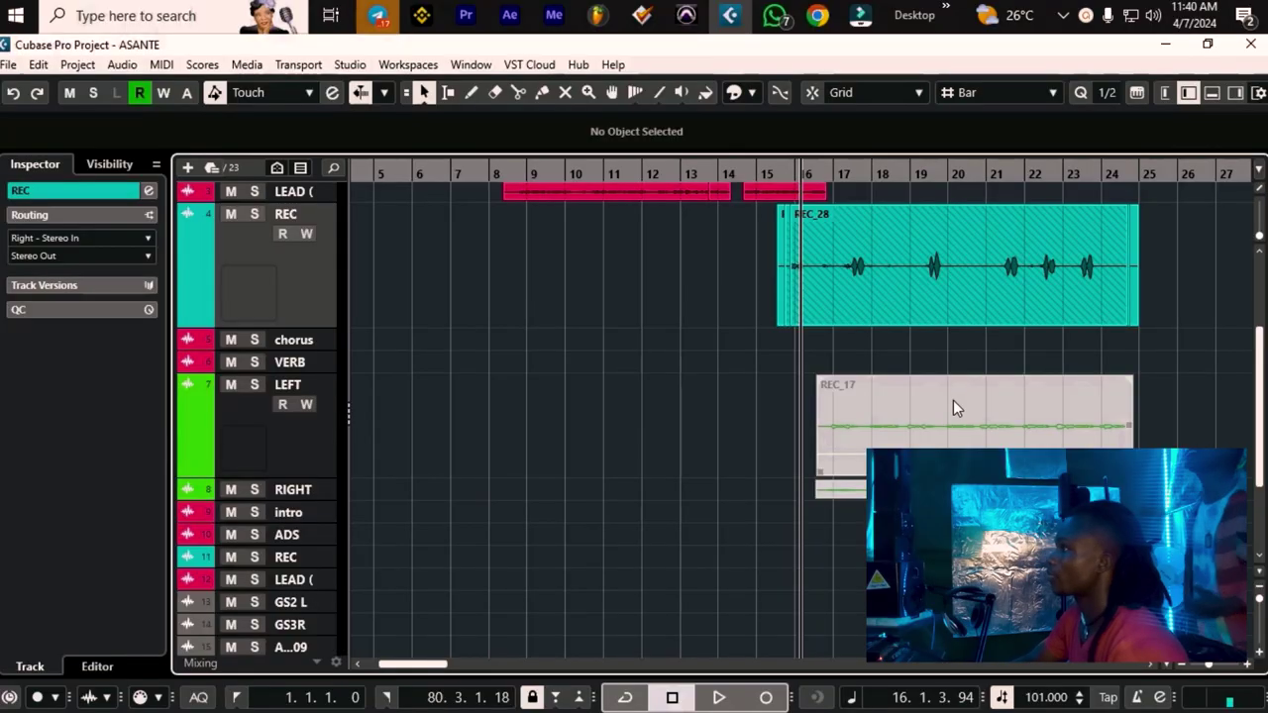
Move the original RIGHT track directly below the LEFT track, above the duplicated LEFT track
scroll(953, 401, "up", 2)
scroll(951, 403, "up", 2)
scroll(952, 403, "down", 2)
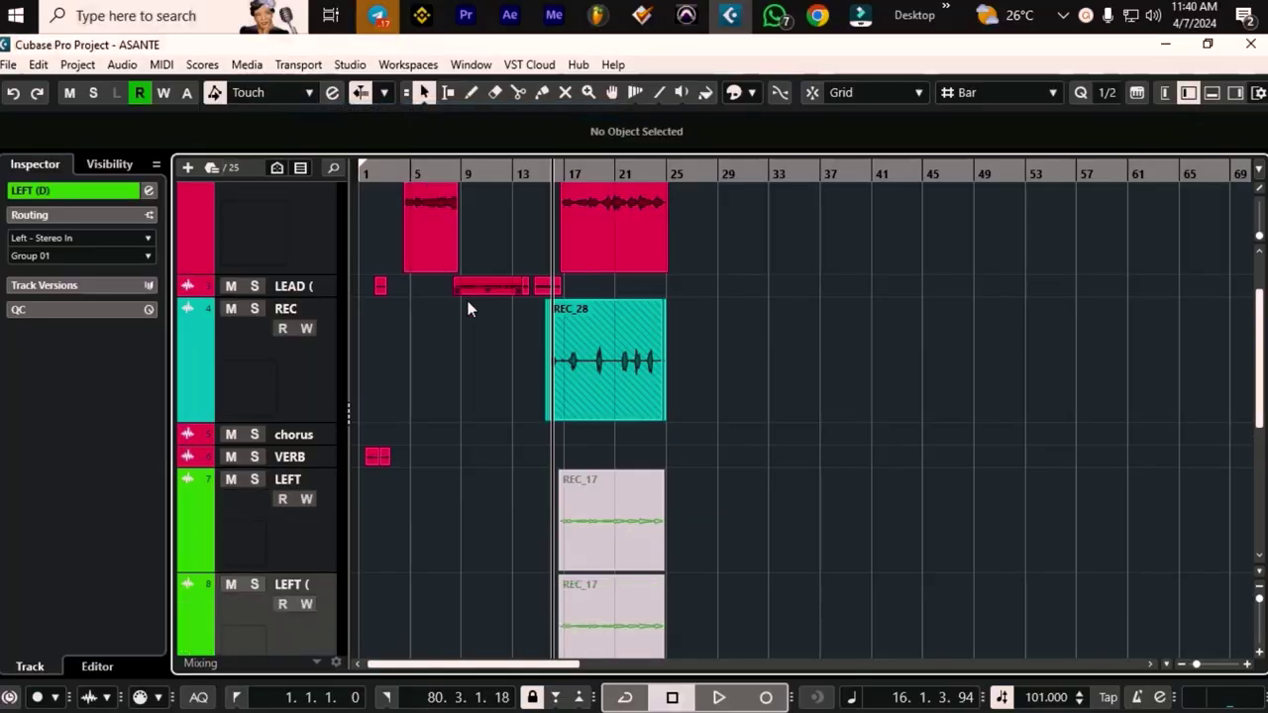
scroll(551, 364, "down", 3)
left_click(295, 358)
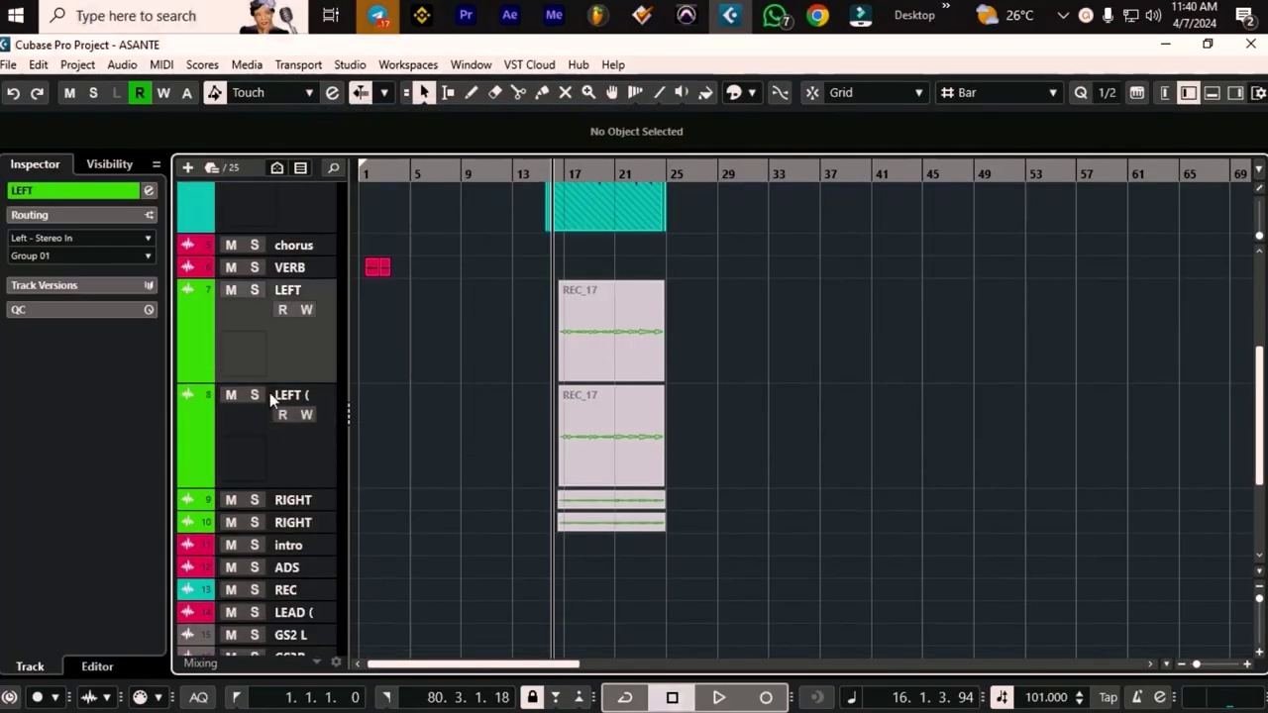
left_click_drag(287, 496, 300, 406)
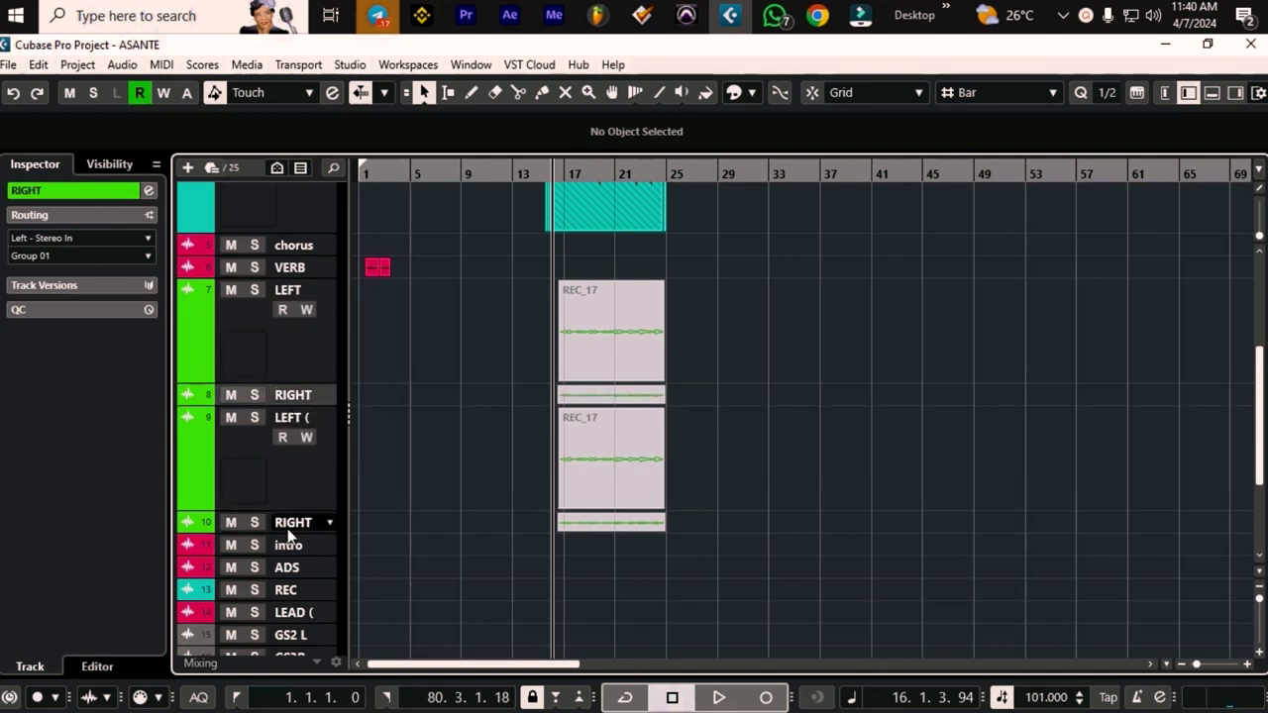
Reorder the tracks so RIGHT sits above LEFT and RIGHT (D) sits above LEFT (D), and enlarge RIGHT (D)
left_click_drag(294, 525, 305, 473)
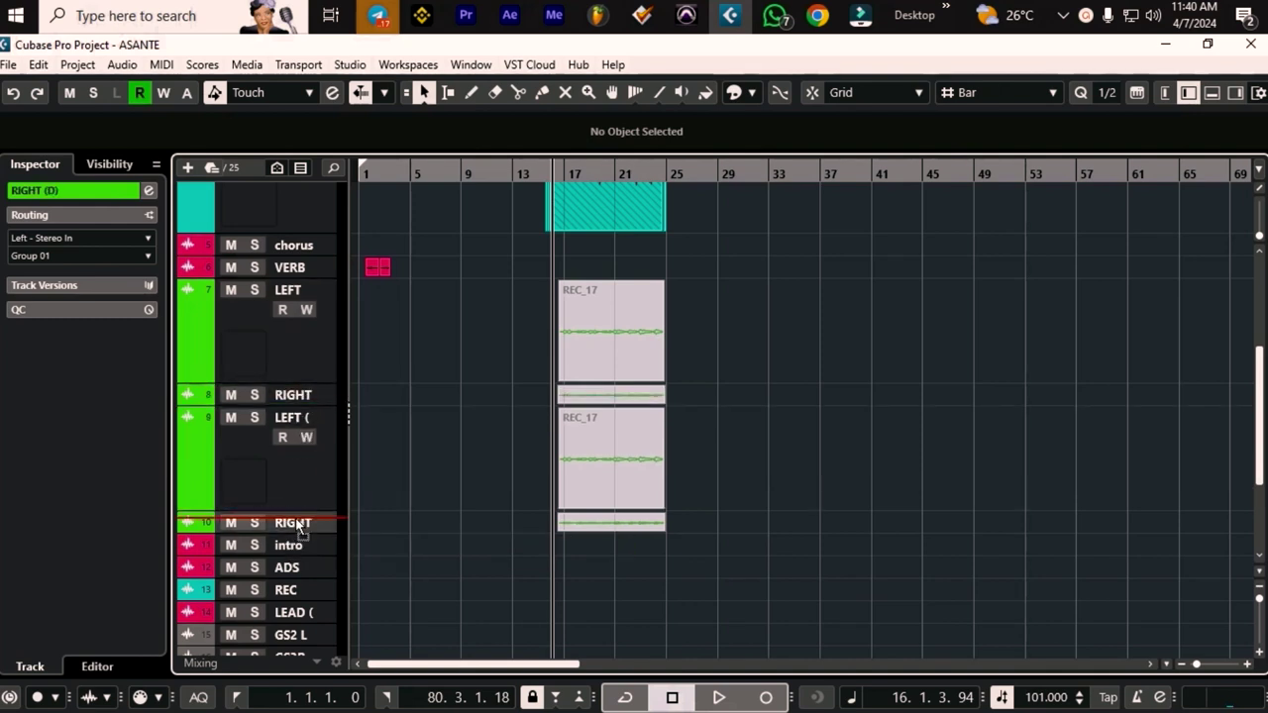
left_click(307, 490)
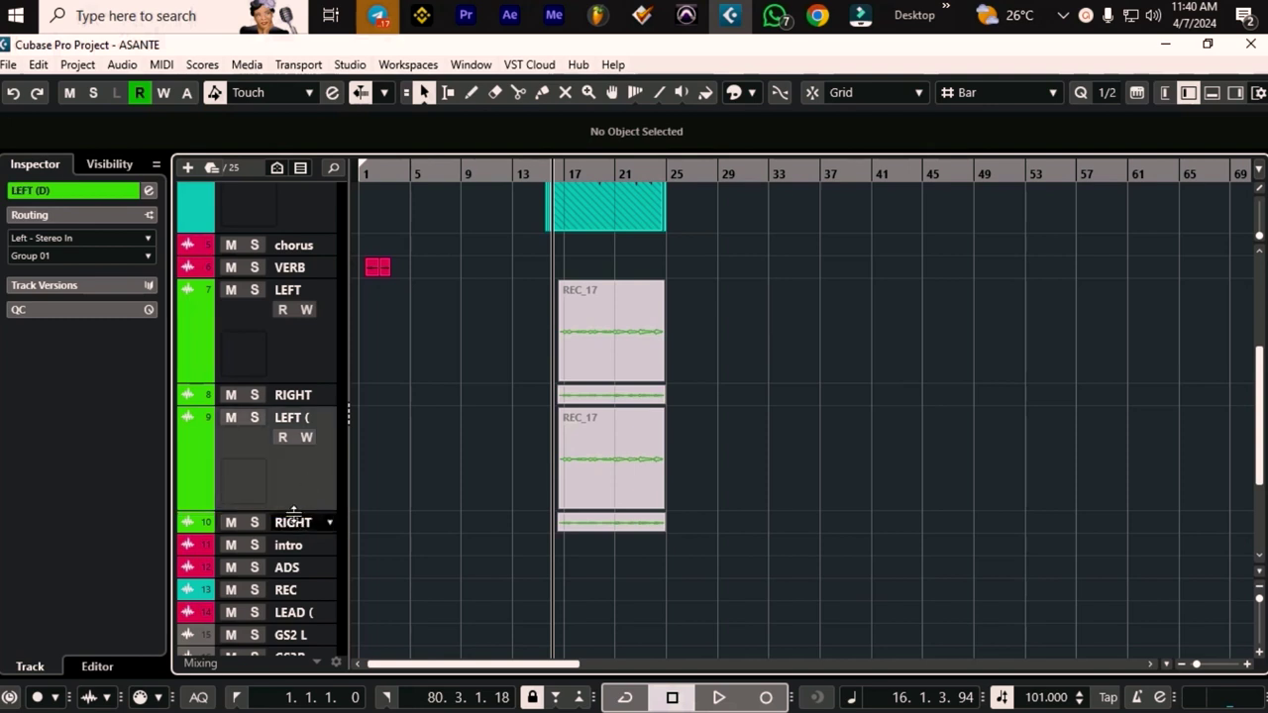
left_click(561, 374)
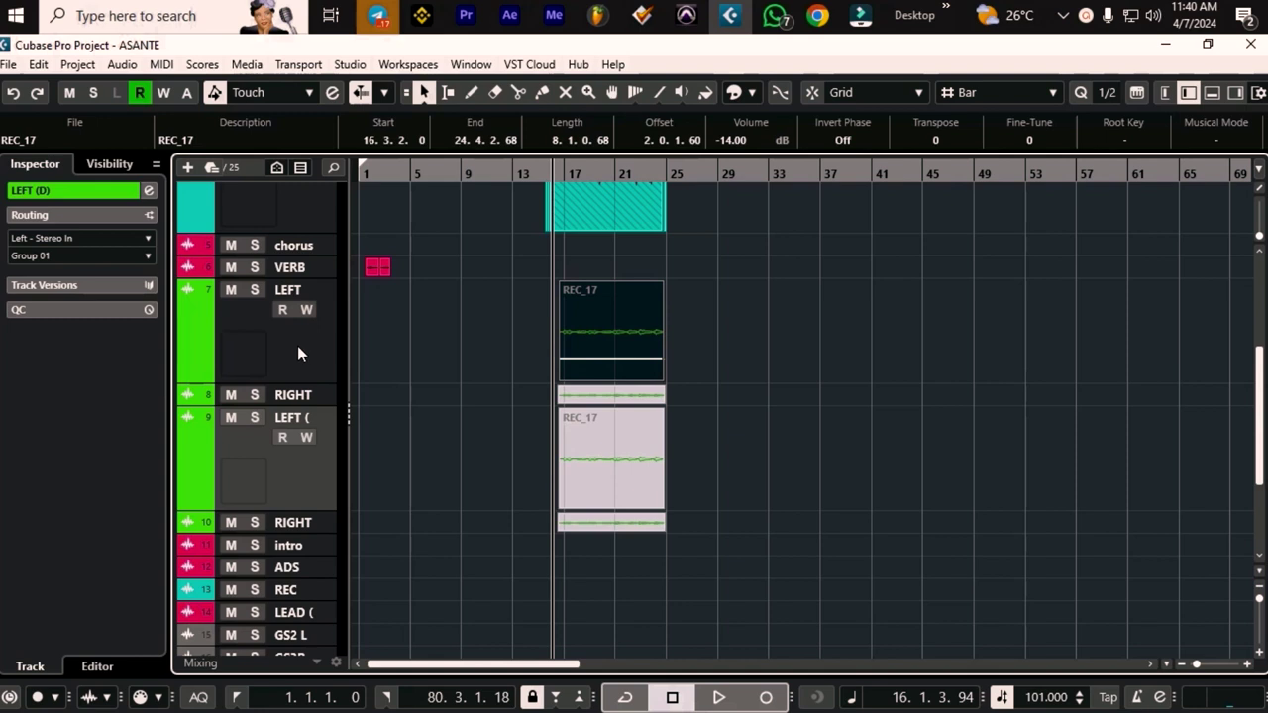
left_click_drag(300, 394, 311, 303)
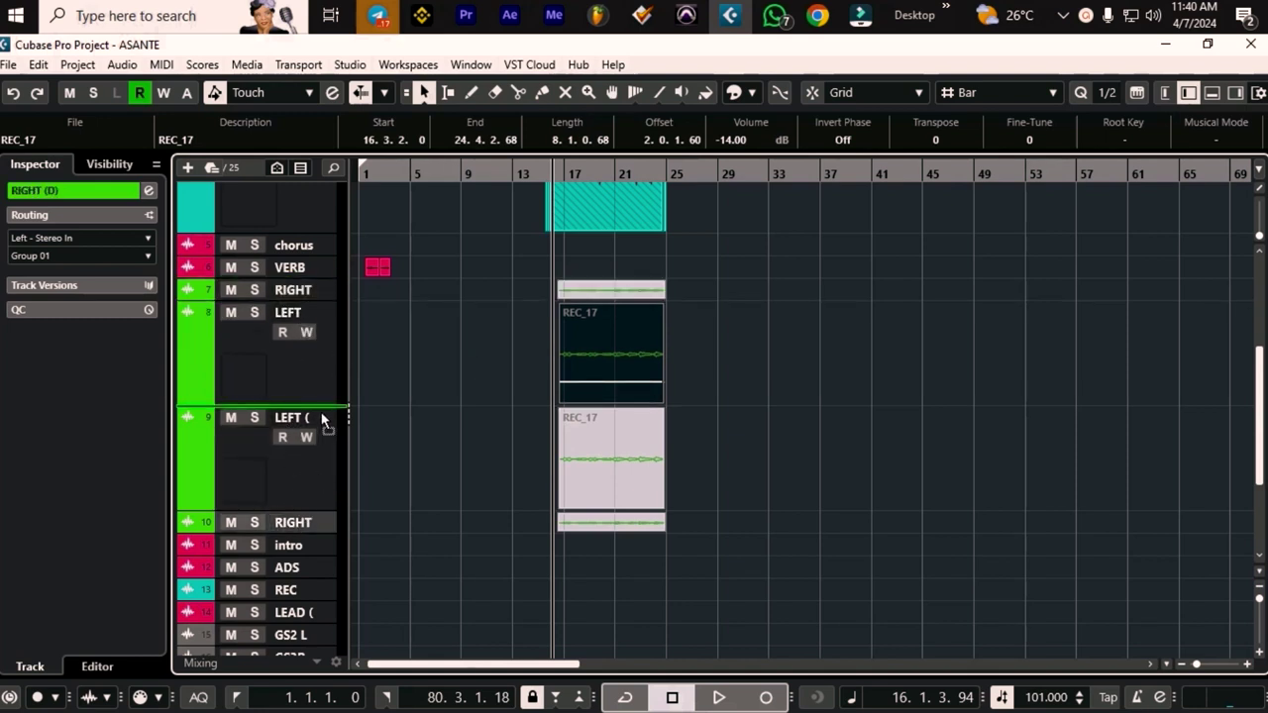
left_click_drag(319, 431, 319, 512)
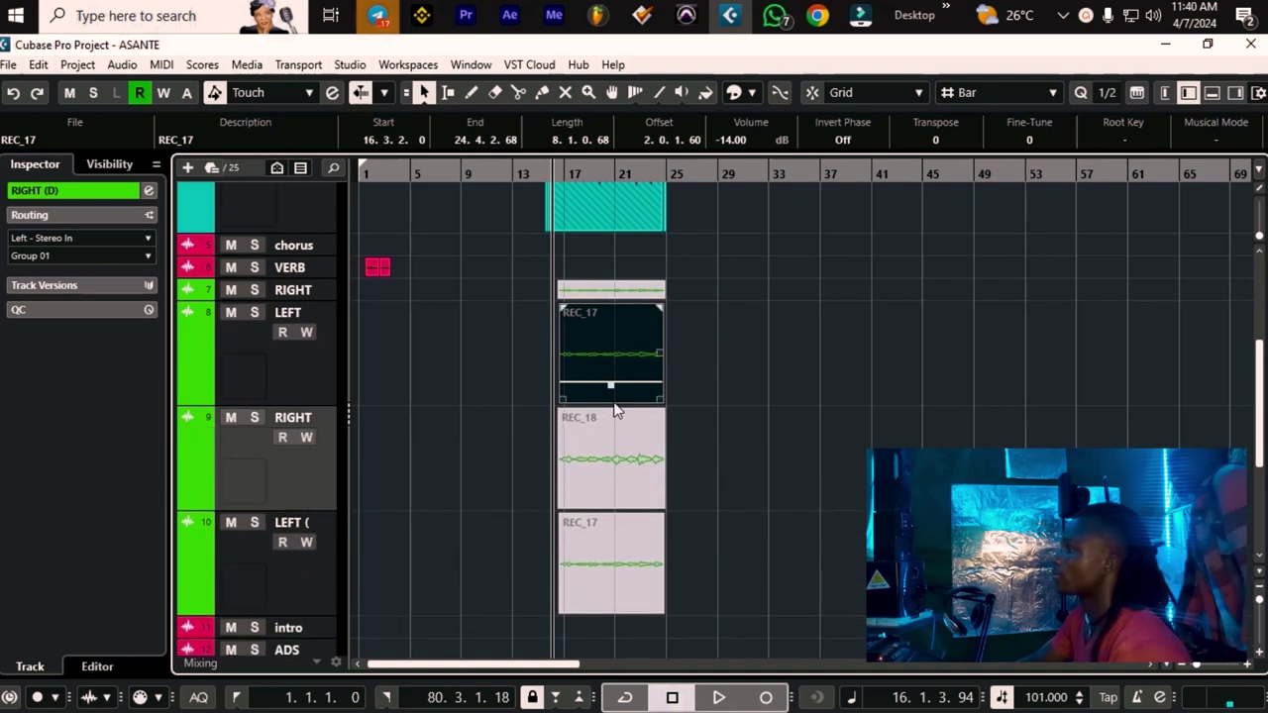
Delete the muted REC_18 and REC_17 clips from the duplicated RIGHT (D) and LEFT (D) tracks
left_click(689, 450)
left_click_drag(633, 555, 568, 440)
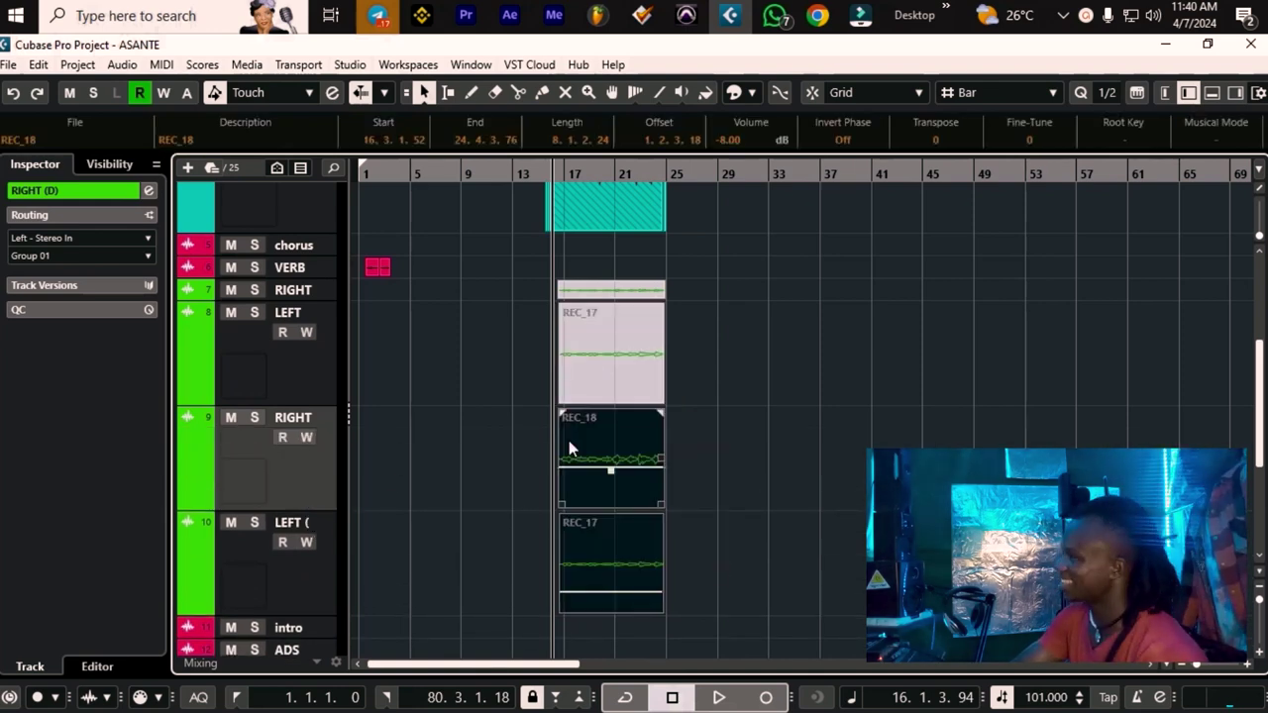
key("Delete")
Unmute the clips on the original RIGHT and LEFT tracks and mute the REC_28 clip on the REC track
scroll(612, 465, "up", 2)
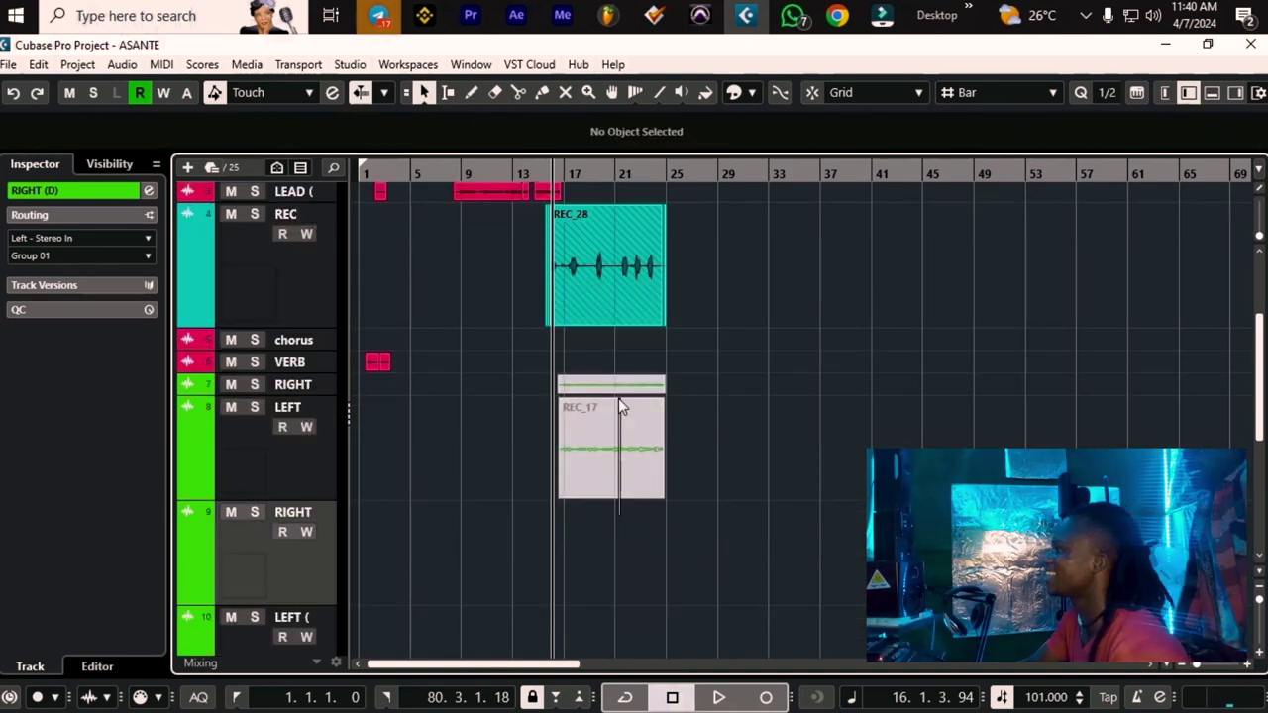
left_click(612, 491)
left_click(622, 528)
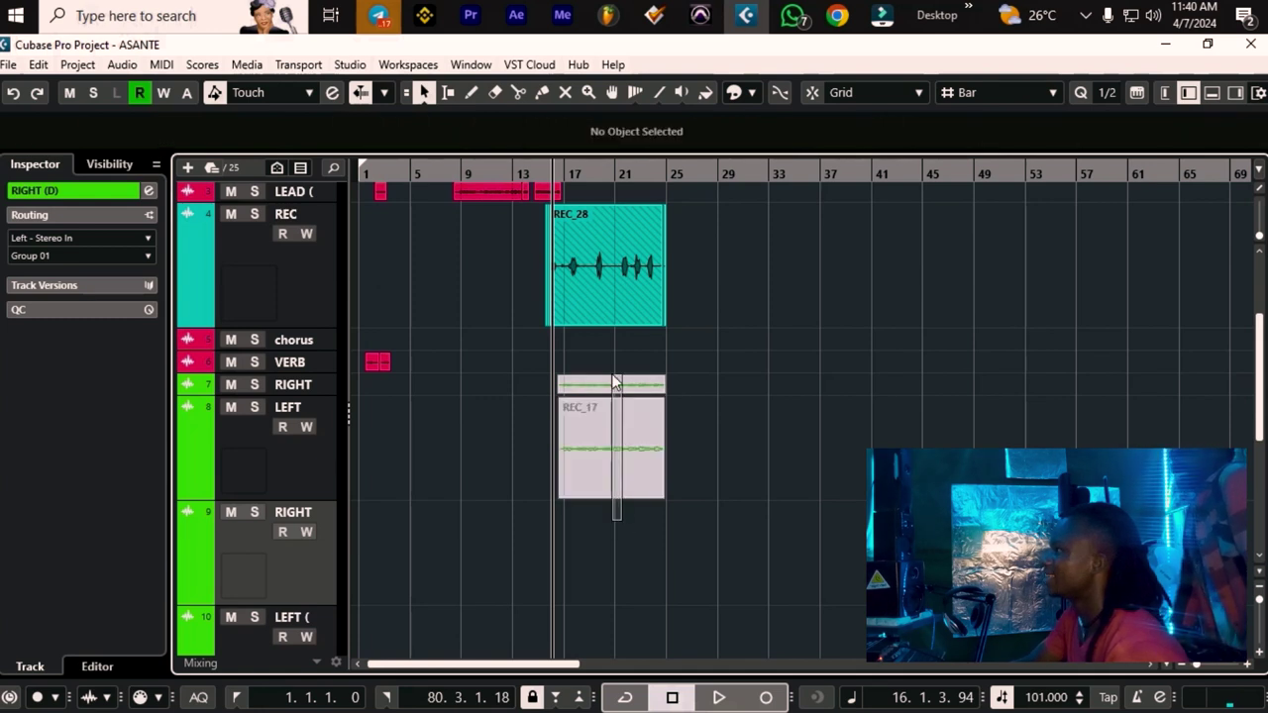
left_click(585, 408)
left_click(671, 411)
right_click(572, 418)
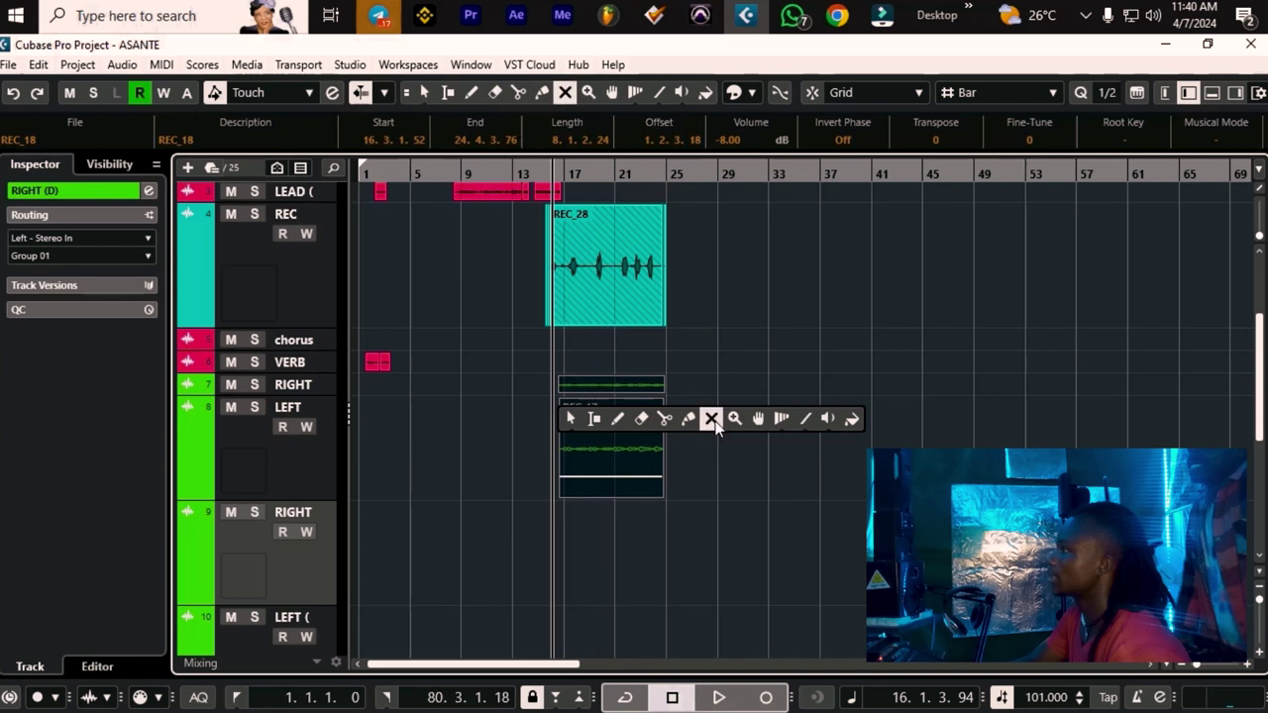
left_click(627, 290)
left_click(604, 457)
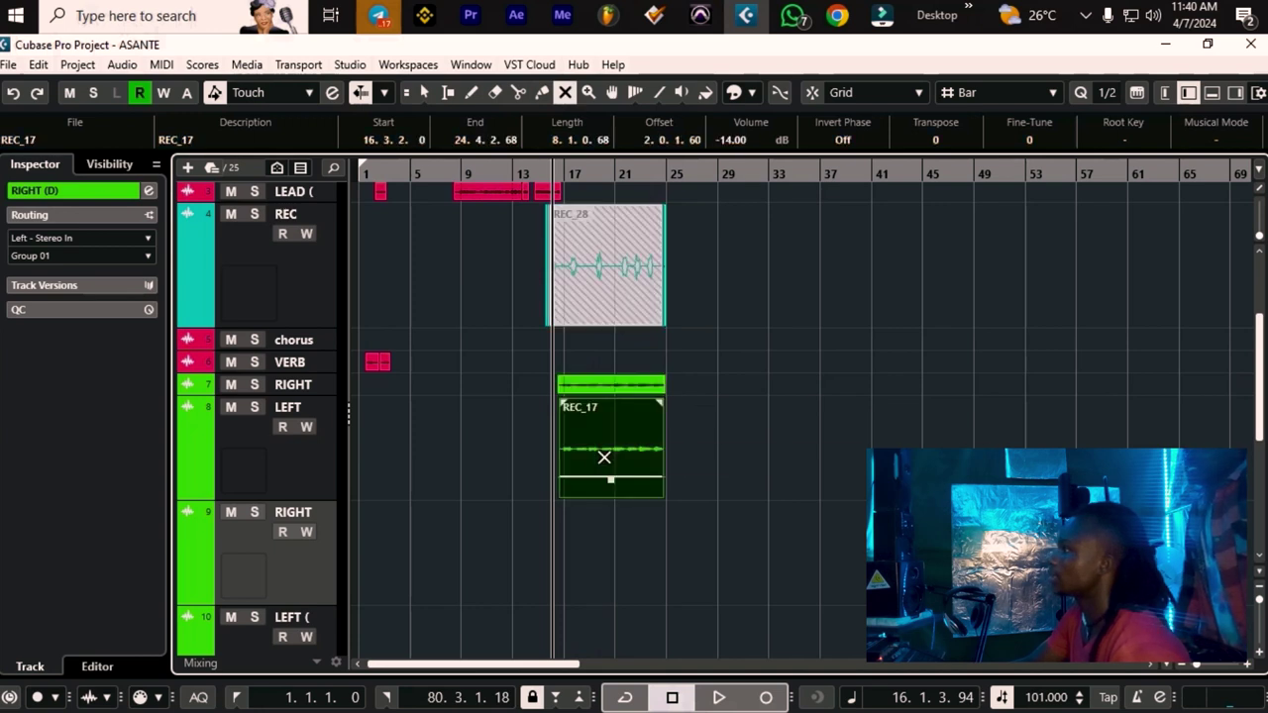
left_click(779, 456)
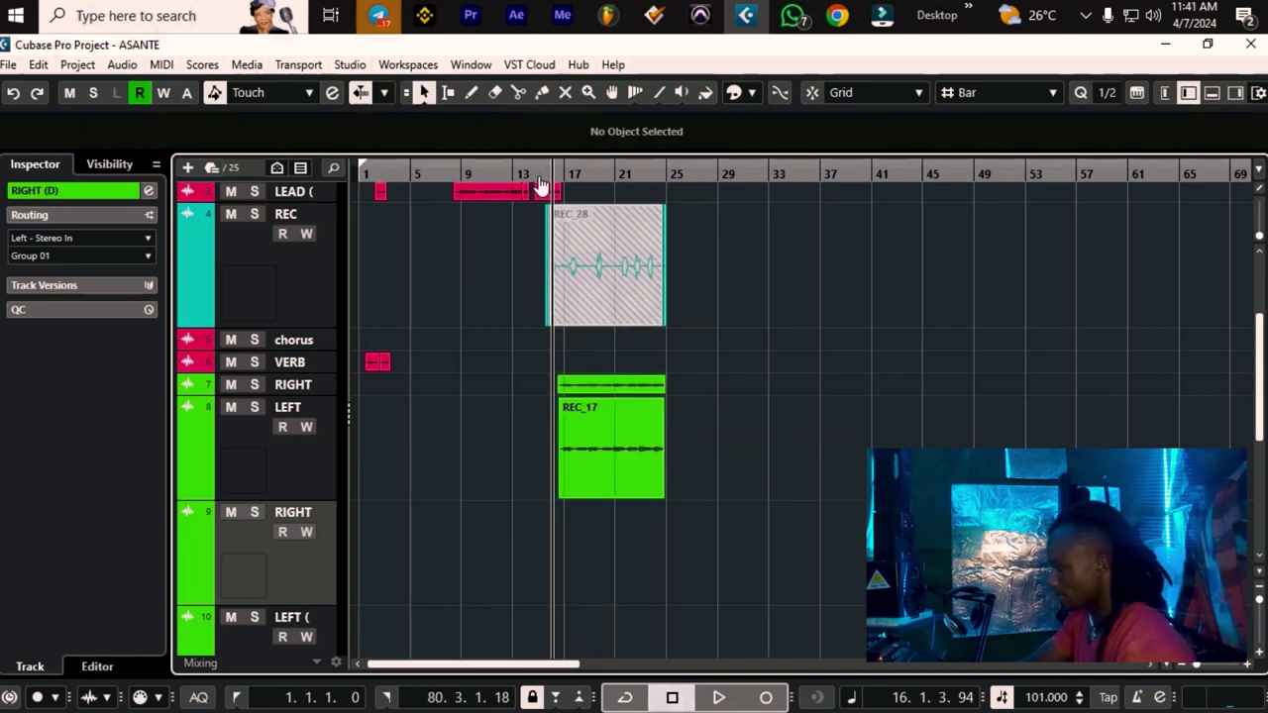
Play the passage leading into bar 17 to hear the unmuted RIGHT and LEFT clips
left_click_drag(538, 174, 912, 309)
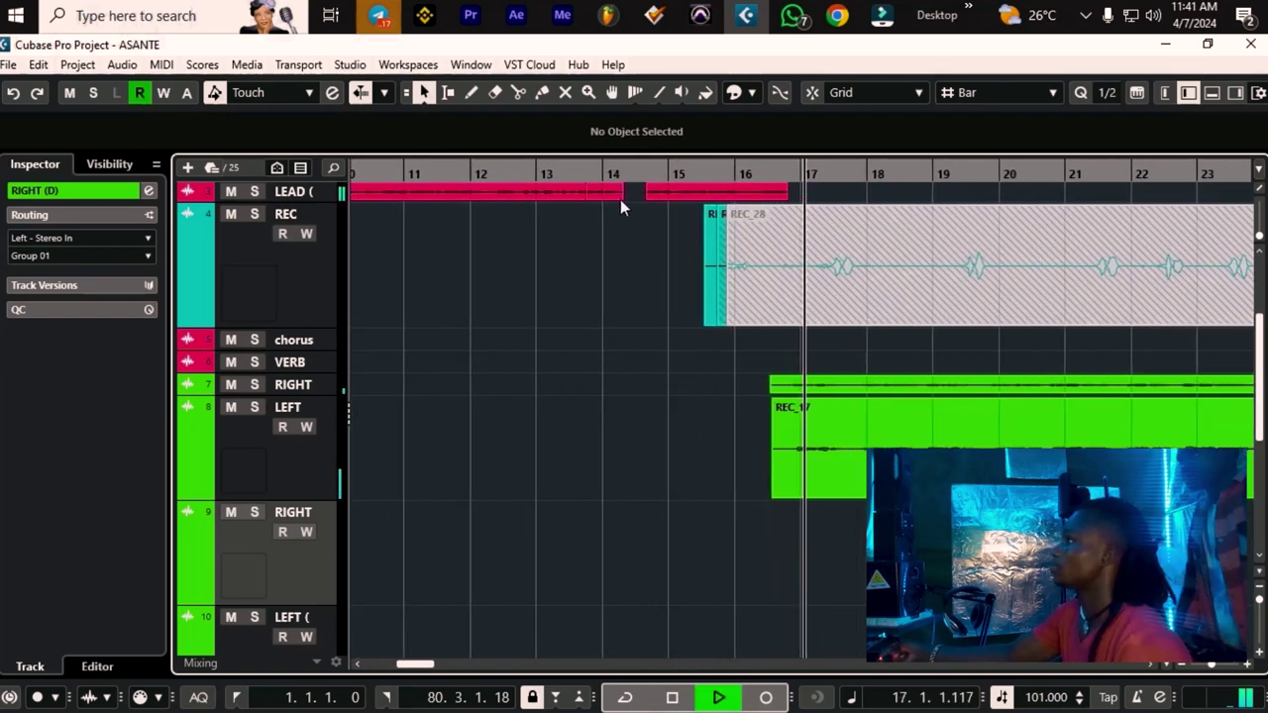
left_click(583, 172)
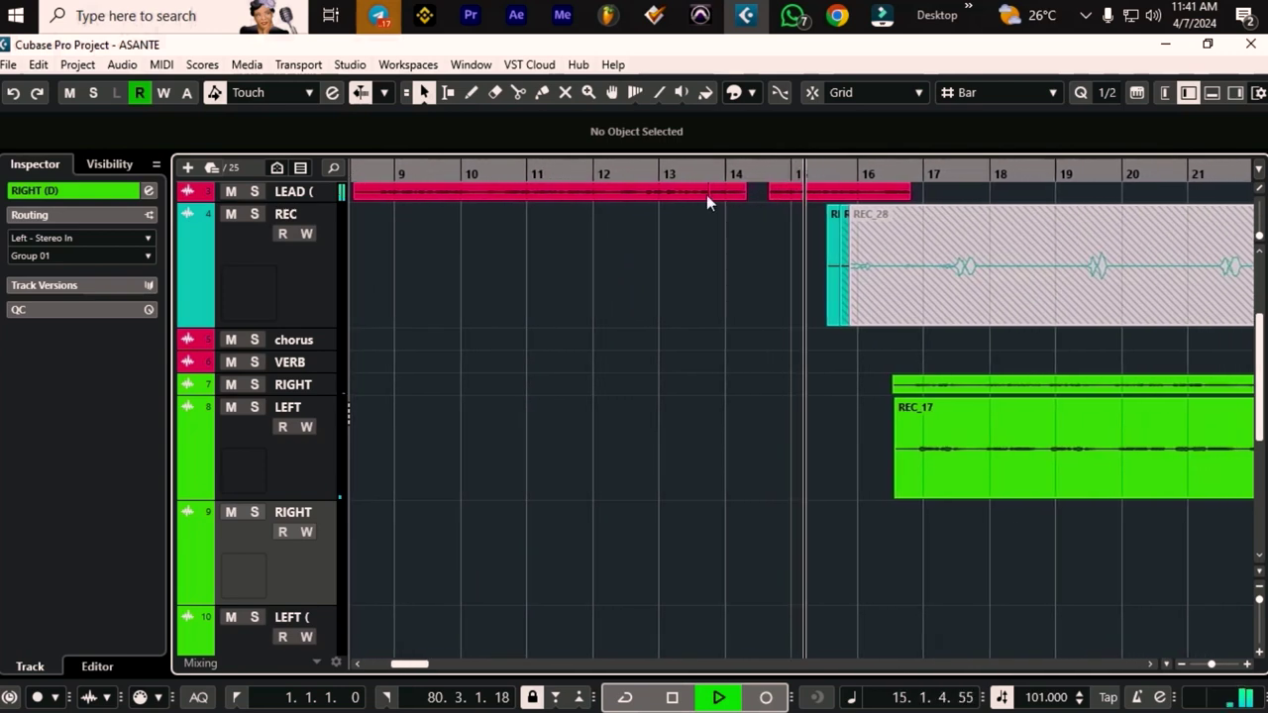
key("g")
key("g")
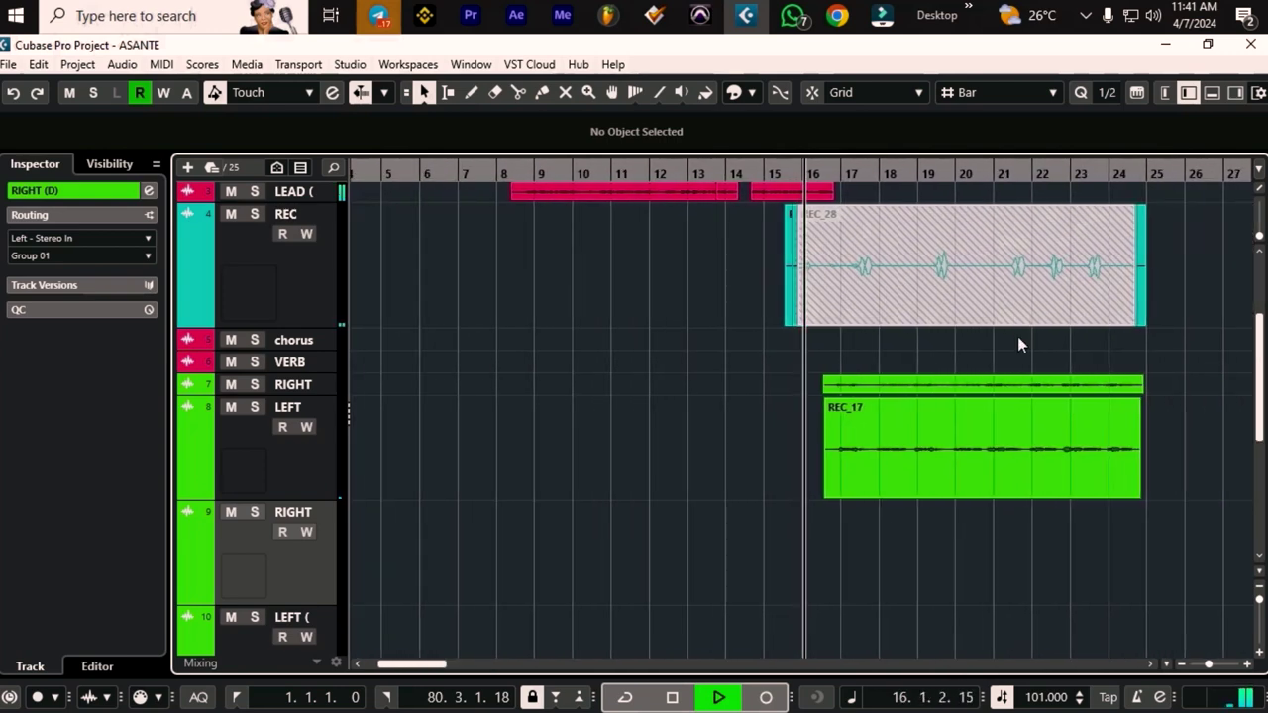
Enlarge the RIGHT track and split the RIGHT and LEFT clips together at about 17.3.3, 18.4.2, 19.4.3 and 20.4.1
left_click(947, 486)
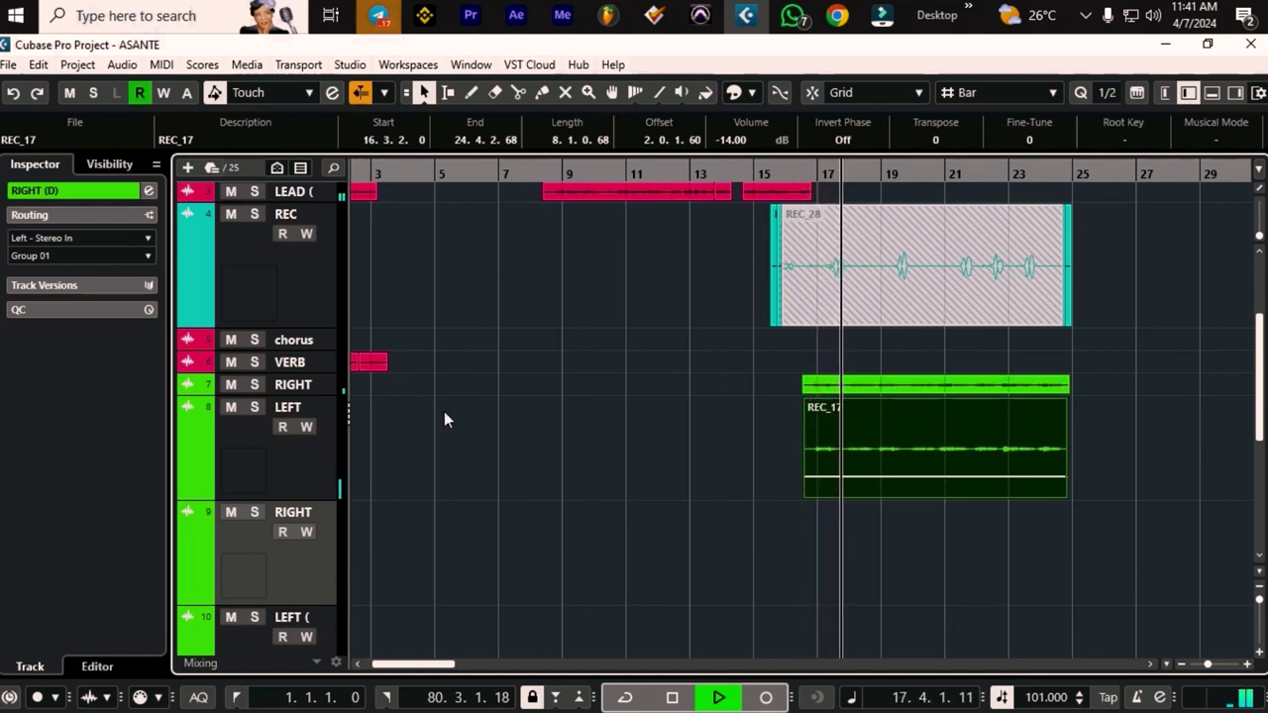
left_click_drag(313, 395, 313, 478)
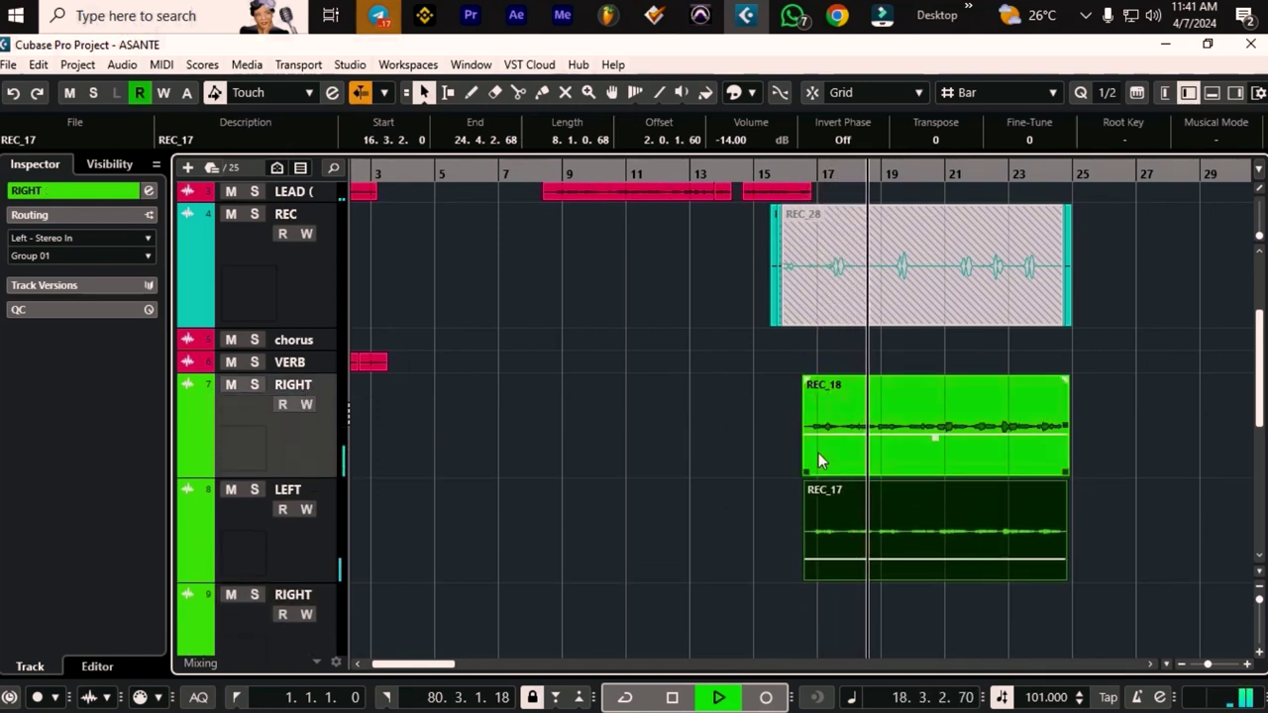
left_click_drag(733, 391, 822, 495)
right_click(900, 484)
left_click(897, 482)
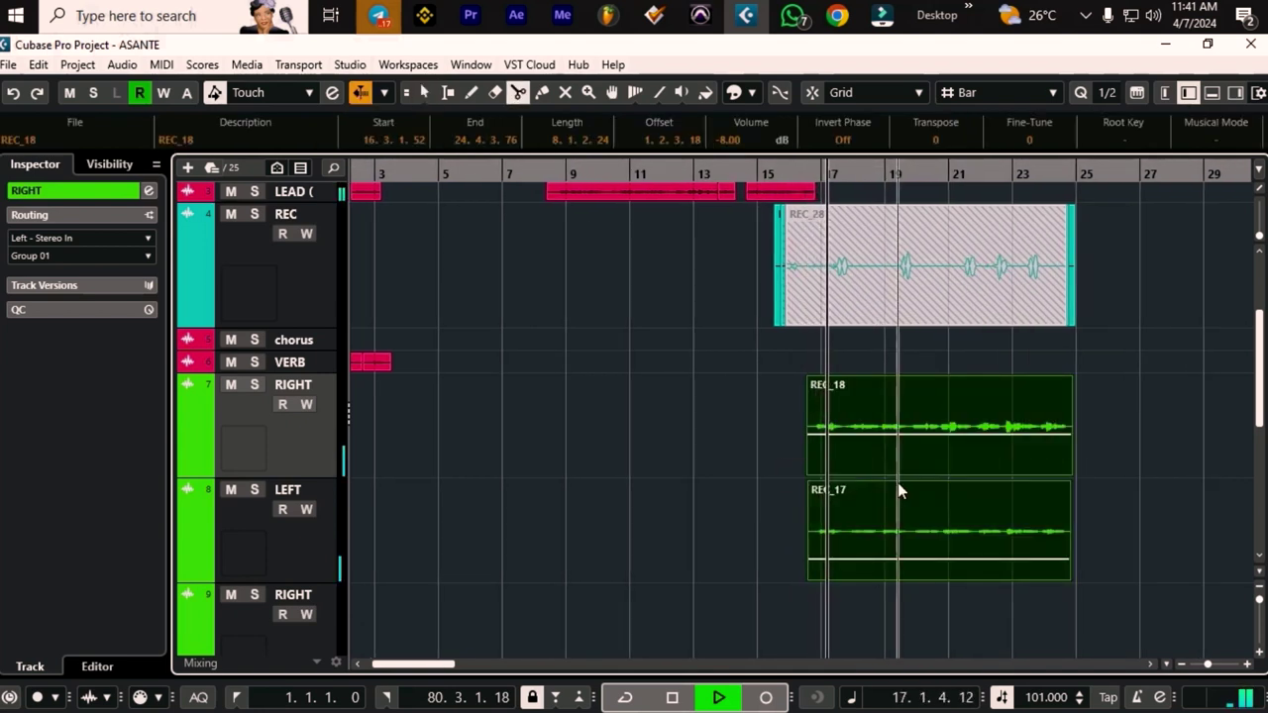
left_click(844, 500)
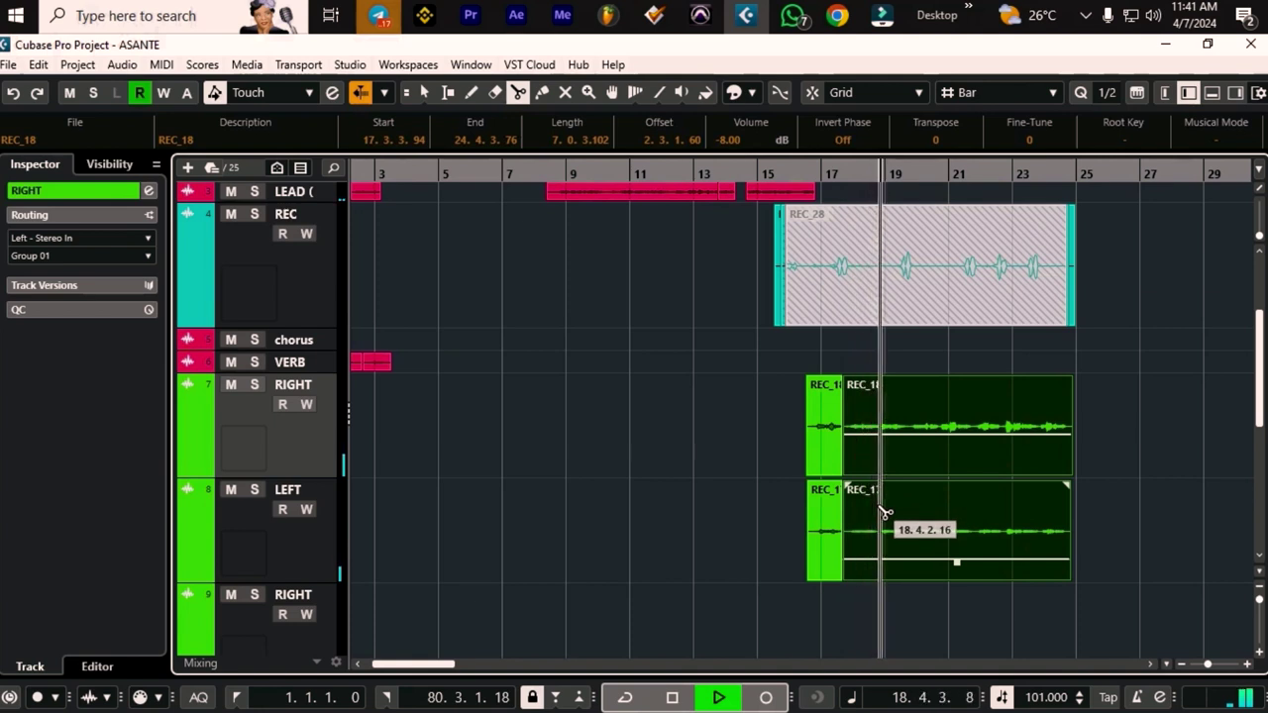
left_click(881, 514)
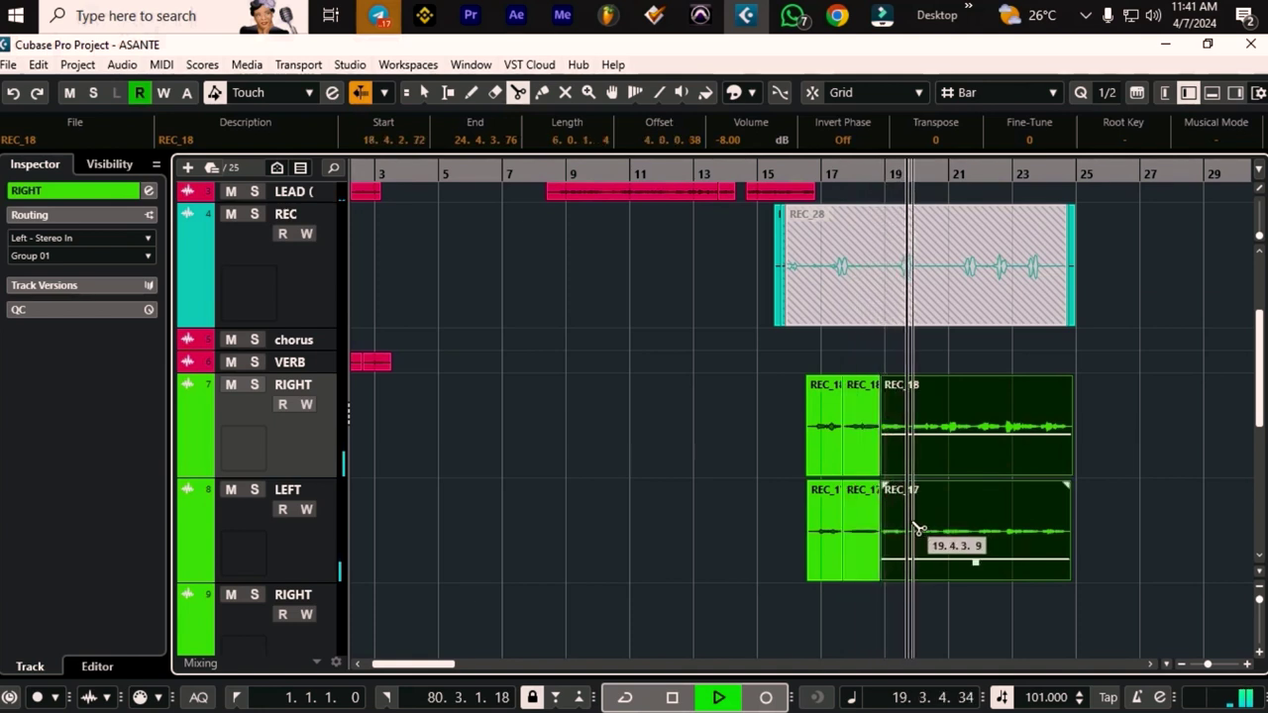
left_click(913, 527)
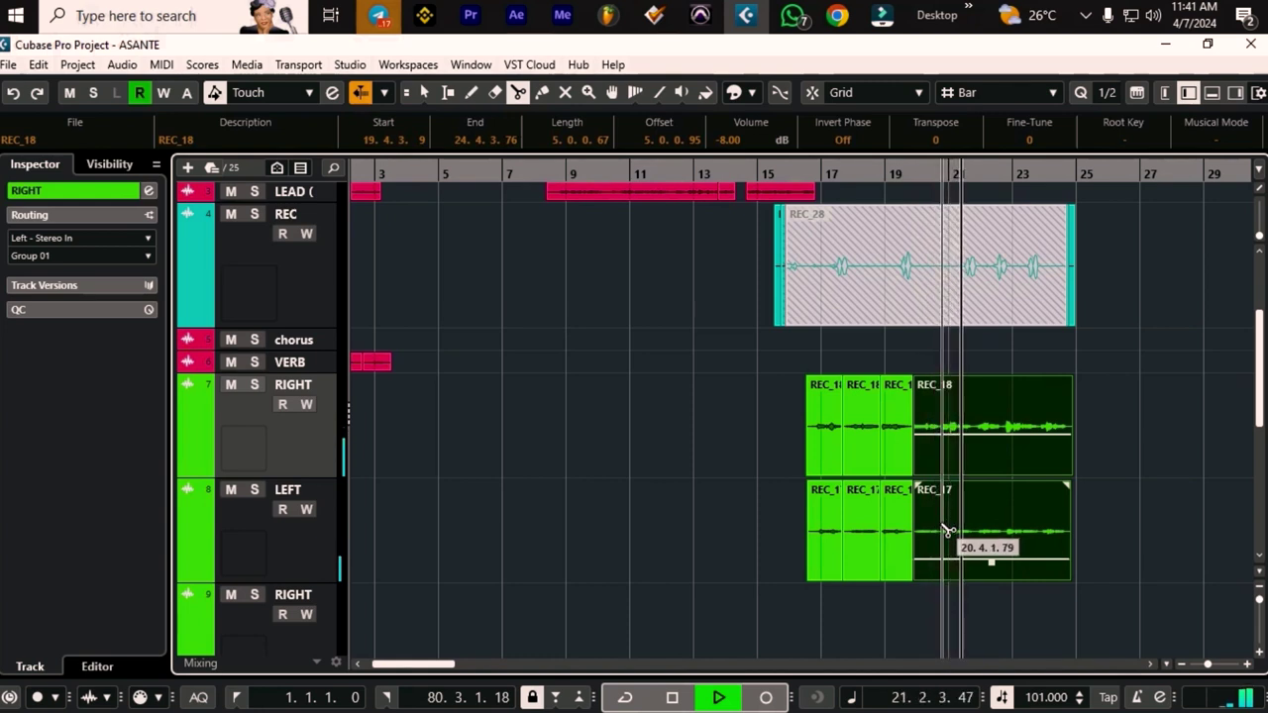
left_click(944, 527)
Erase the first and third split segments on both the RIGHT and LEFT tracks
right_click(921, 525)
left_click(976, 515)
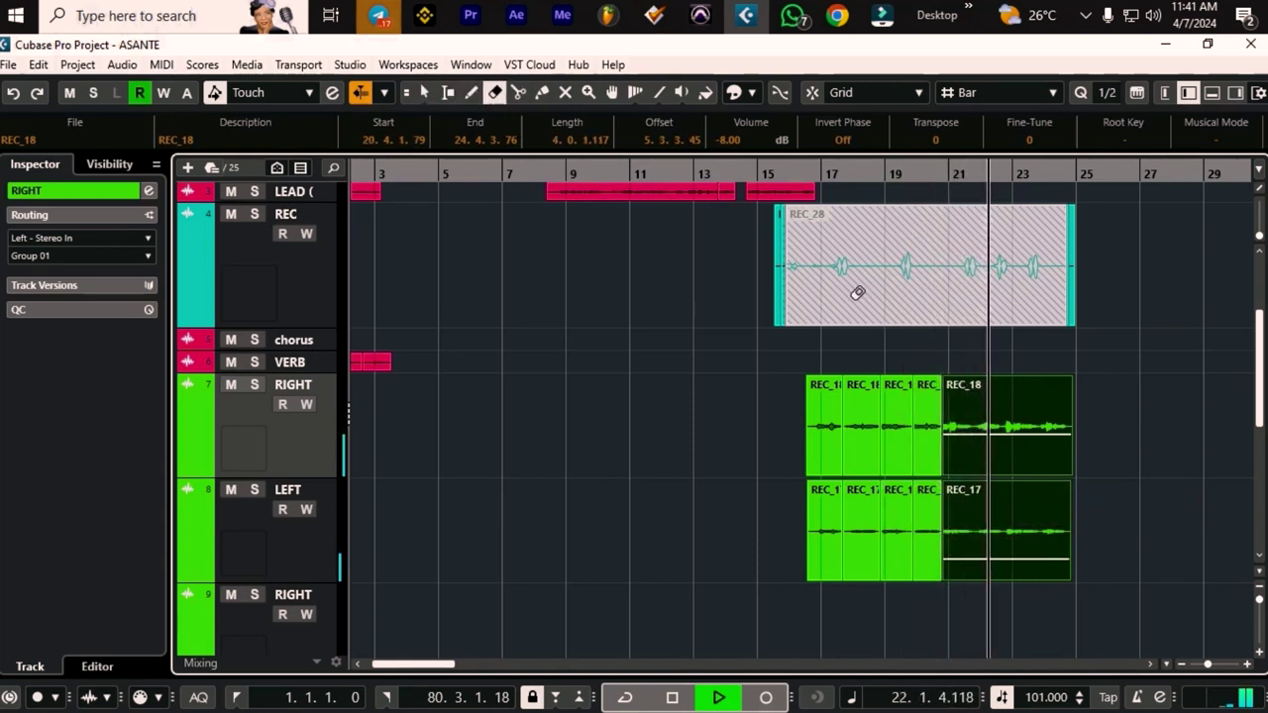
key("space")
key("space")
left_click(841, 411)
left_click(901, 515)
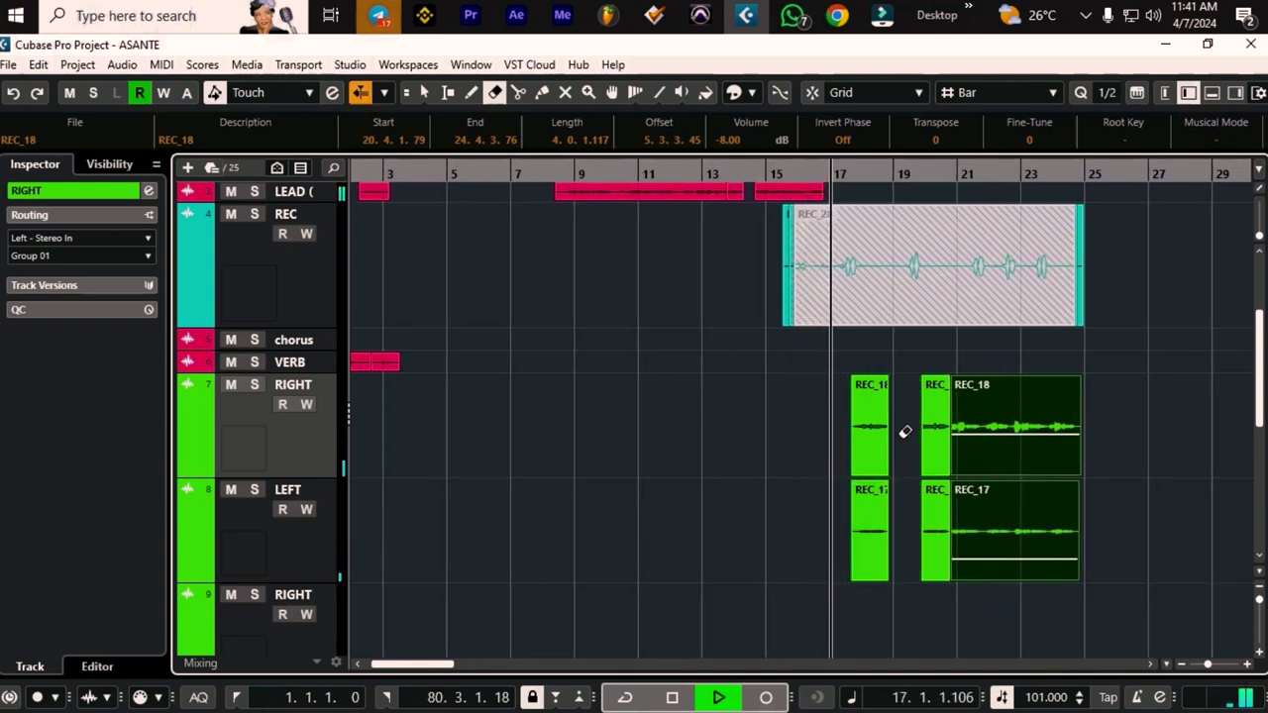
Return to the Object Selection tool and delete the short segments between about 19.4.3 and 20.4.1 on RIGHT and LEFT
right_click(904, 432)
left_click(906, 433)
left_click(906, 432)
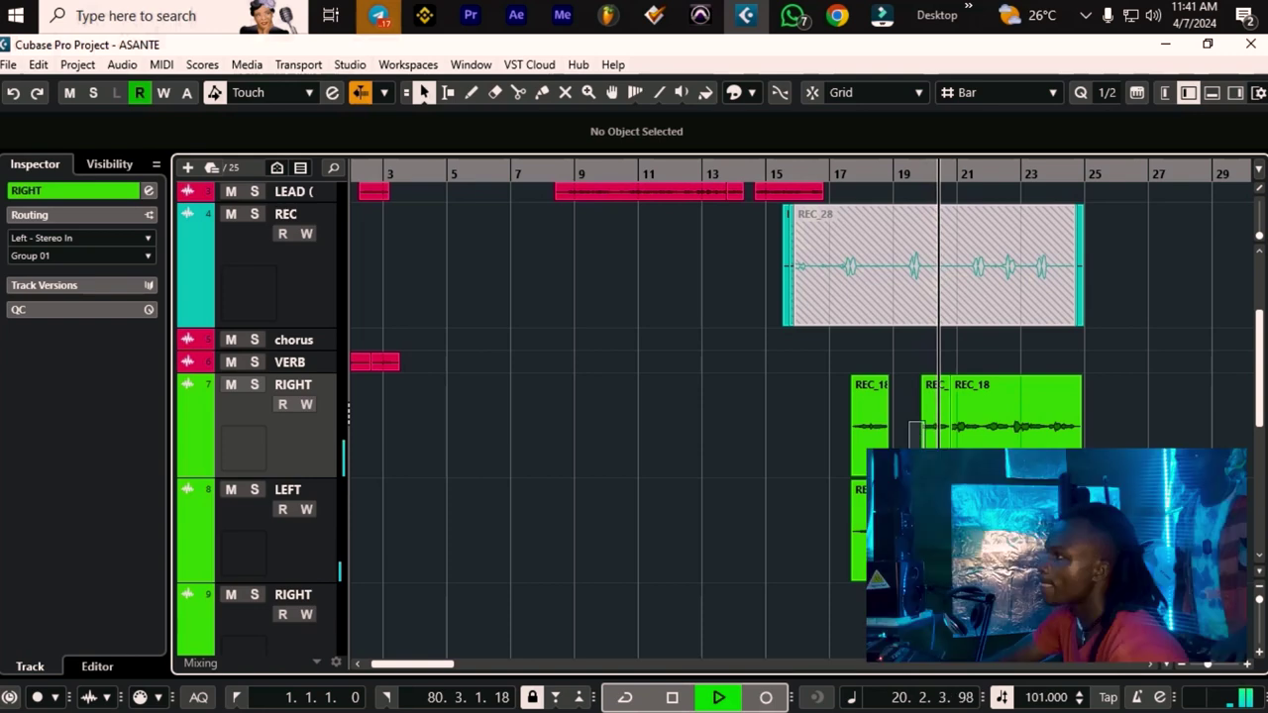
left_click_drag(922, 433, 952, 434)
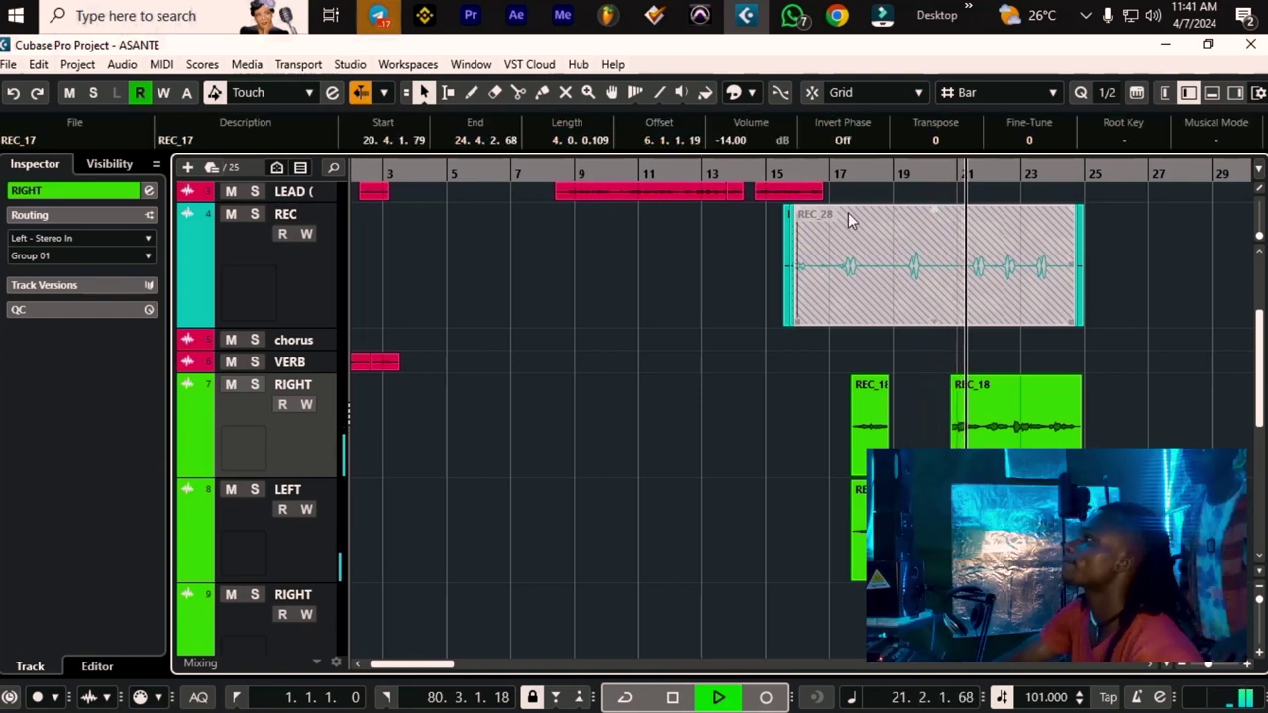
Play the remaining RIGHT and LEFT clips from about bar 20 through bar 24, leaving nothing selected
left_click_drag(894, 172, 905, 399)
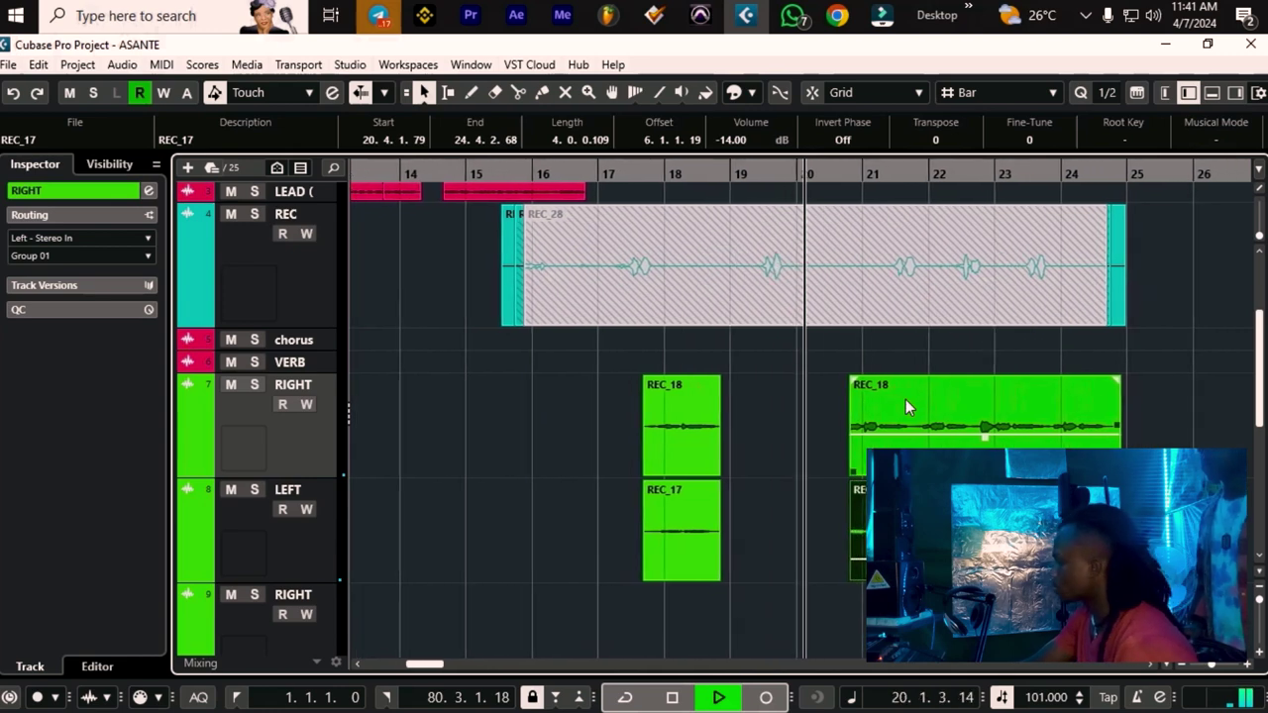
scroll(874, 378, "up", 3)
scroll(875, 376, "down", 3)
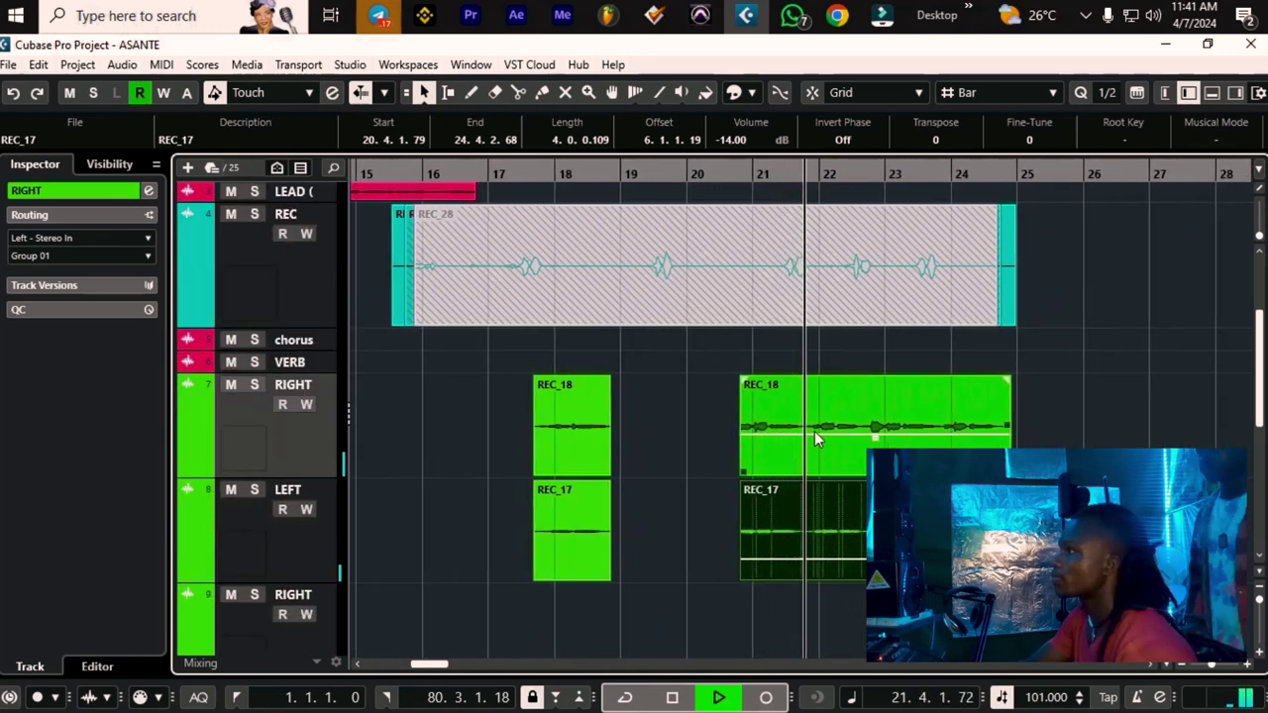
left_click(951, 614)
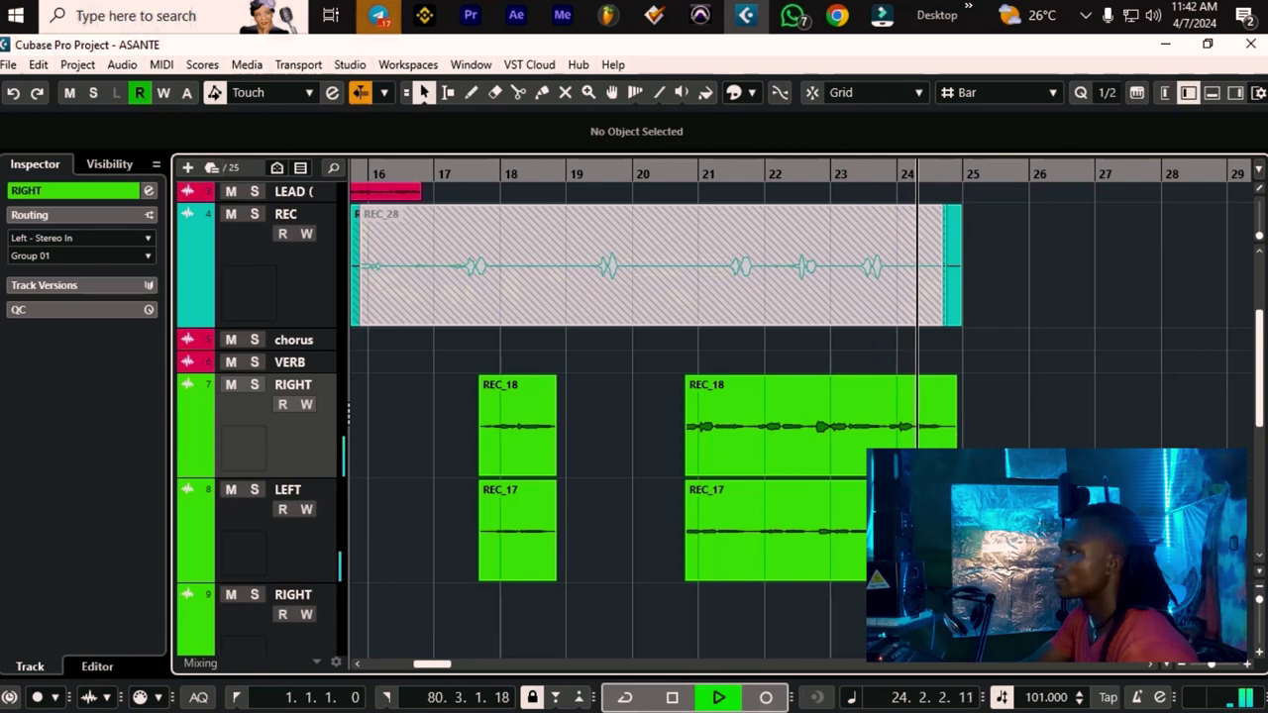
Split the last RIGHT and LEFT clips together at about 23.4.2 and 24.3.4, and erase the short tail segments
right_click(837, 442)
left_click(931, 442)
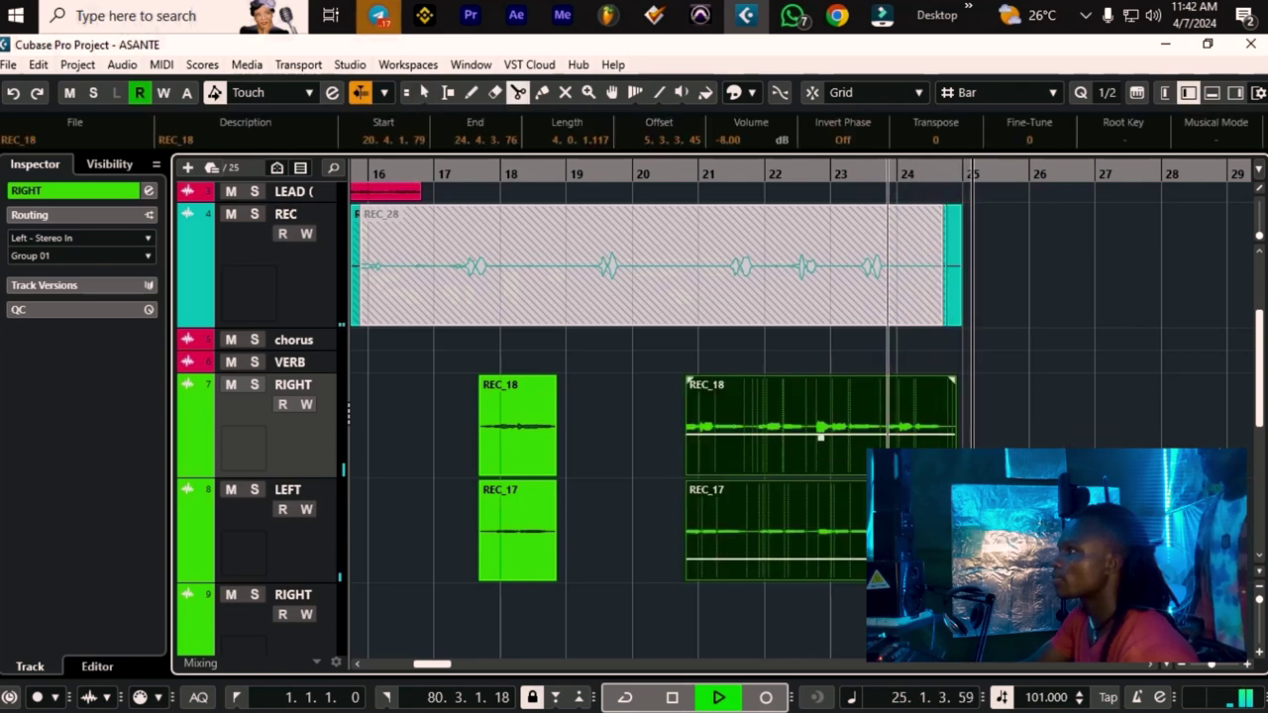
left_click(888, 436)
right_click(840, 472)
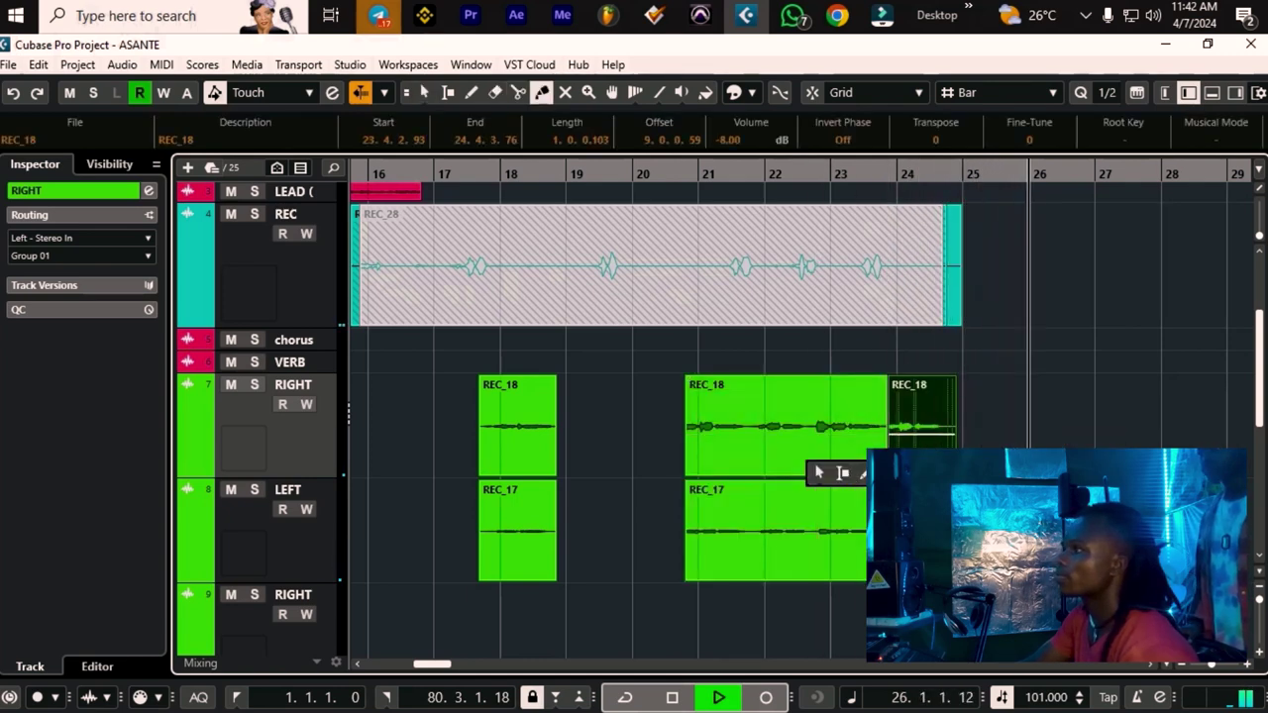
left_click(863, 473)
left_click(943, 496)
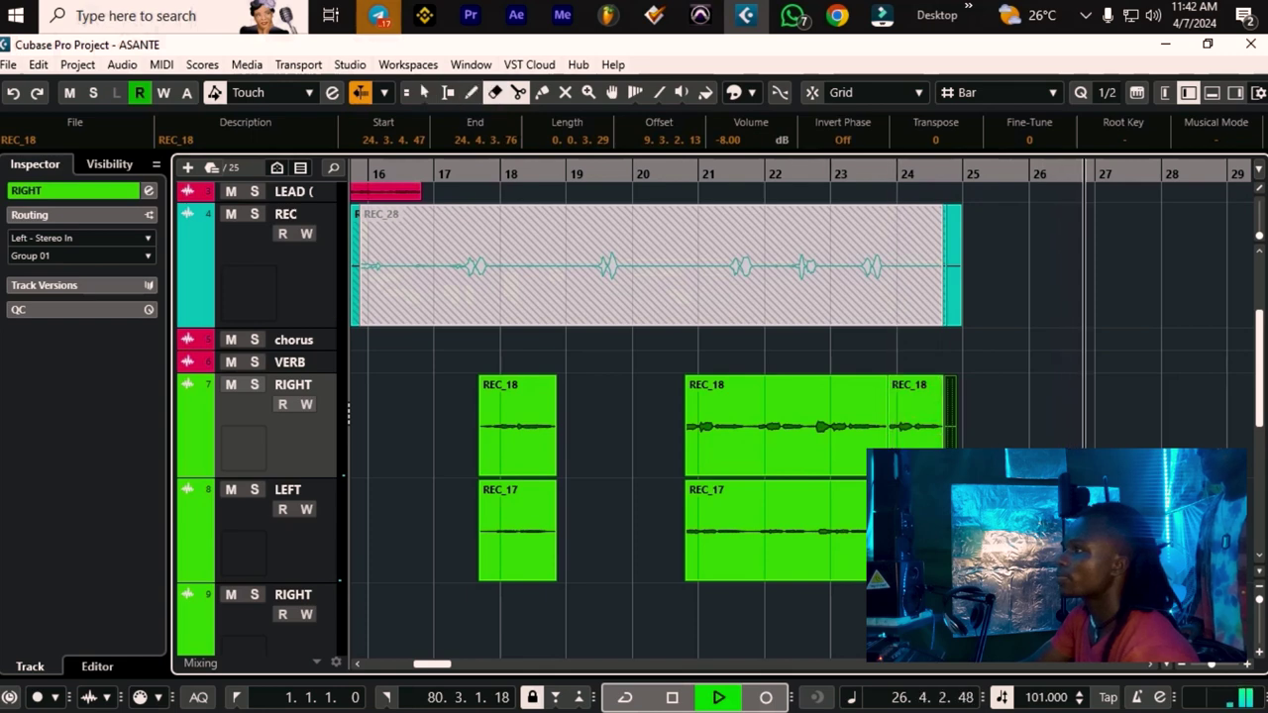
key("5")
left_click(950, 441)
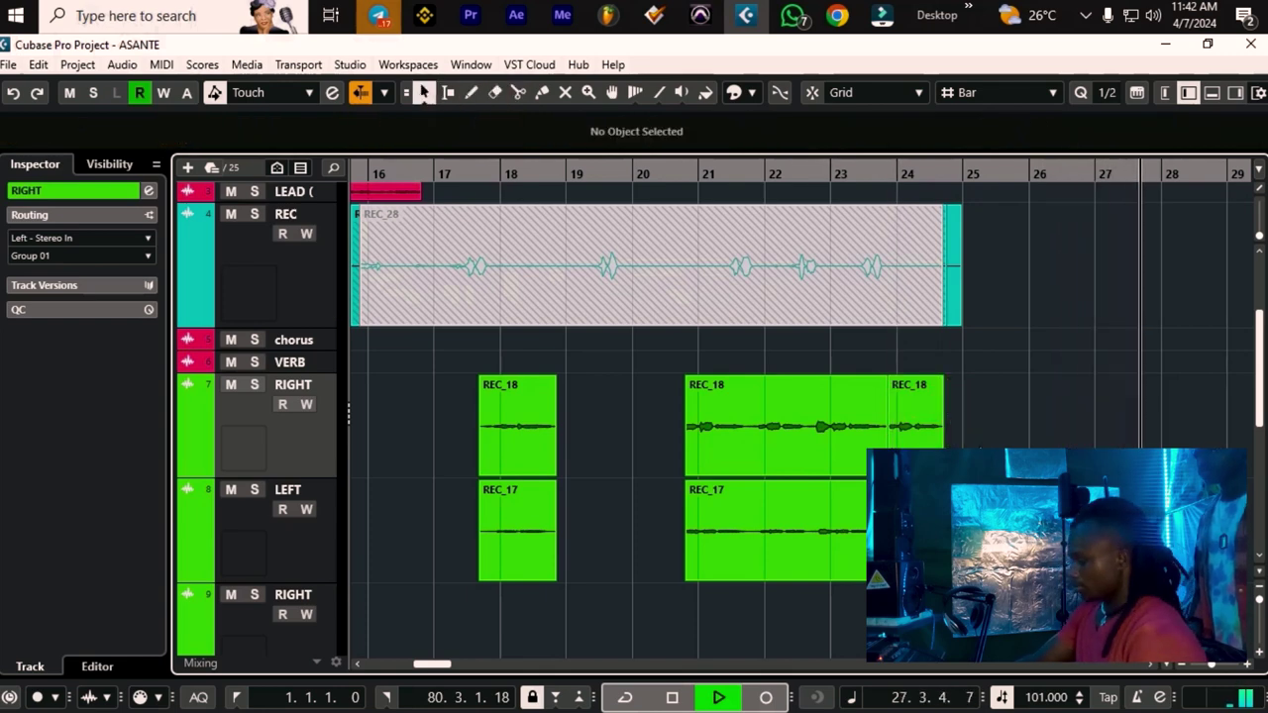
Set the locator range from about 16.2.1 to 25.1.4 and turn on cycle playback for it
scroll(586, 261, "up", 3)
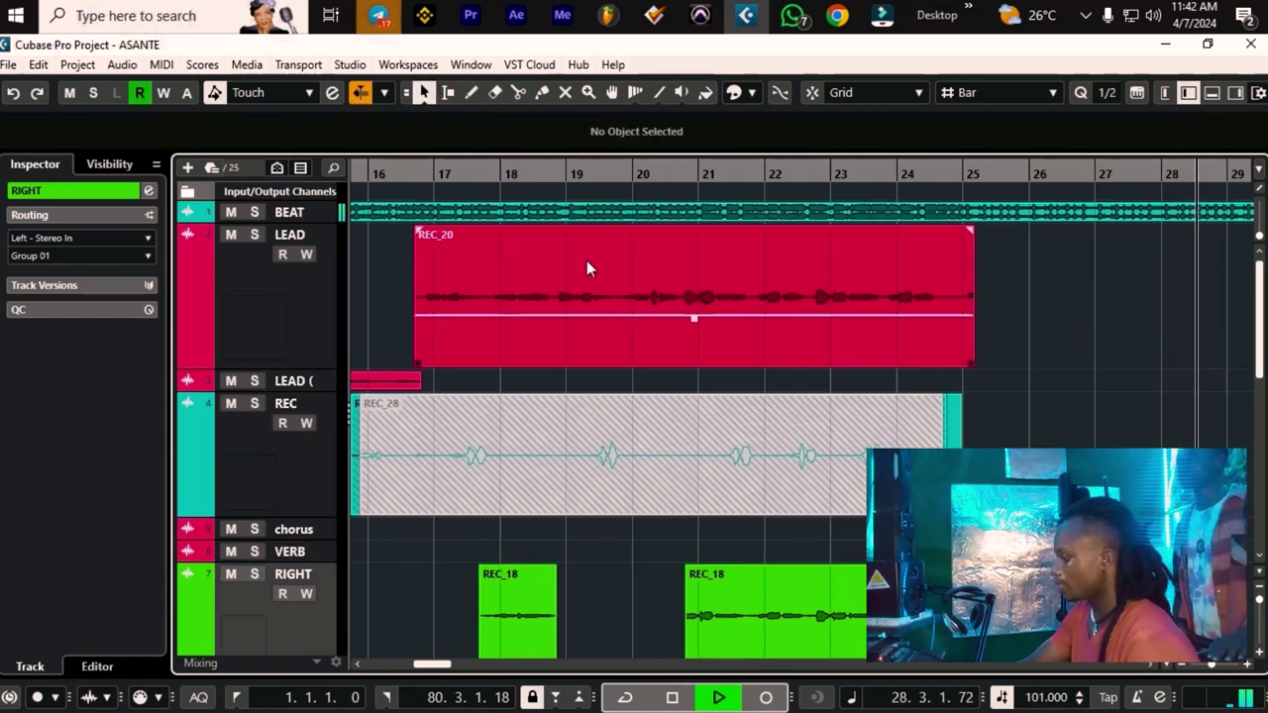
key("g")
key("g")
key("g")
key("g")
left_click(498, 174)
left_click_drag(369, 168, 493, 198)
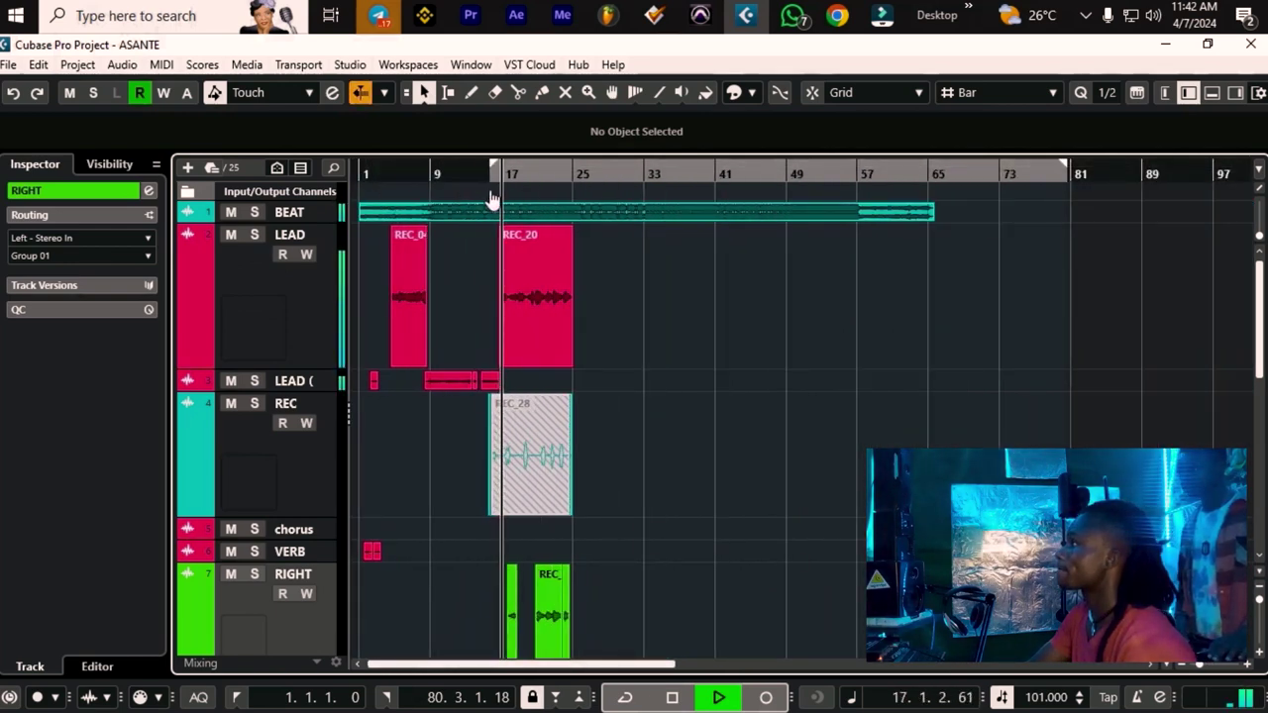
left_click_drag(1065, 173, 574, 218)
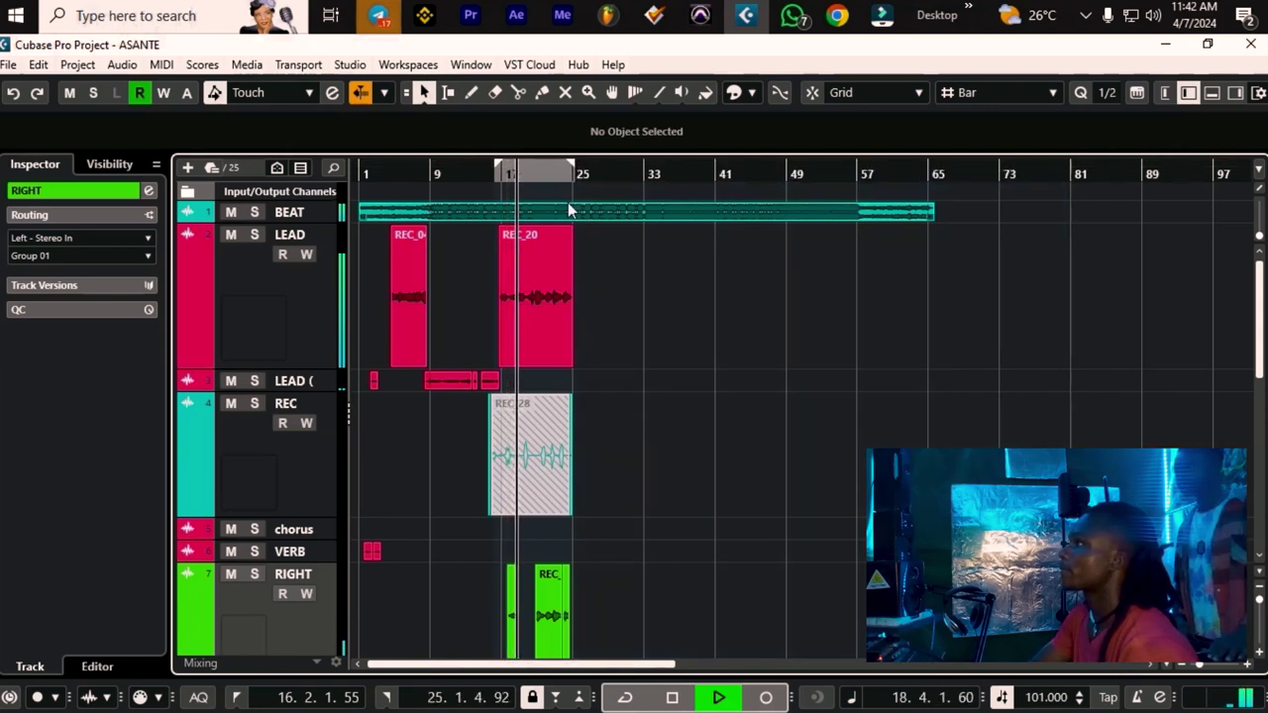
left_click(553, 163)
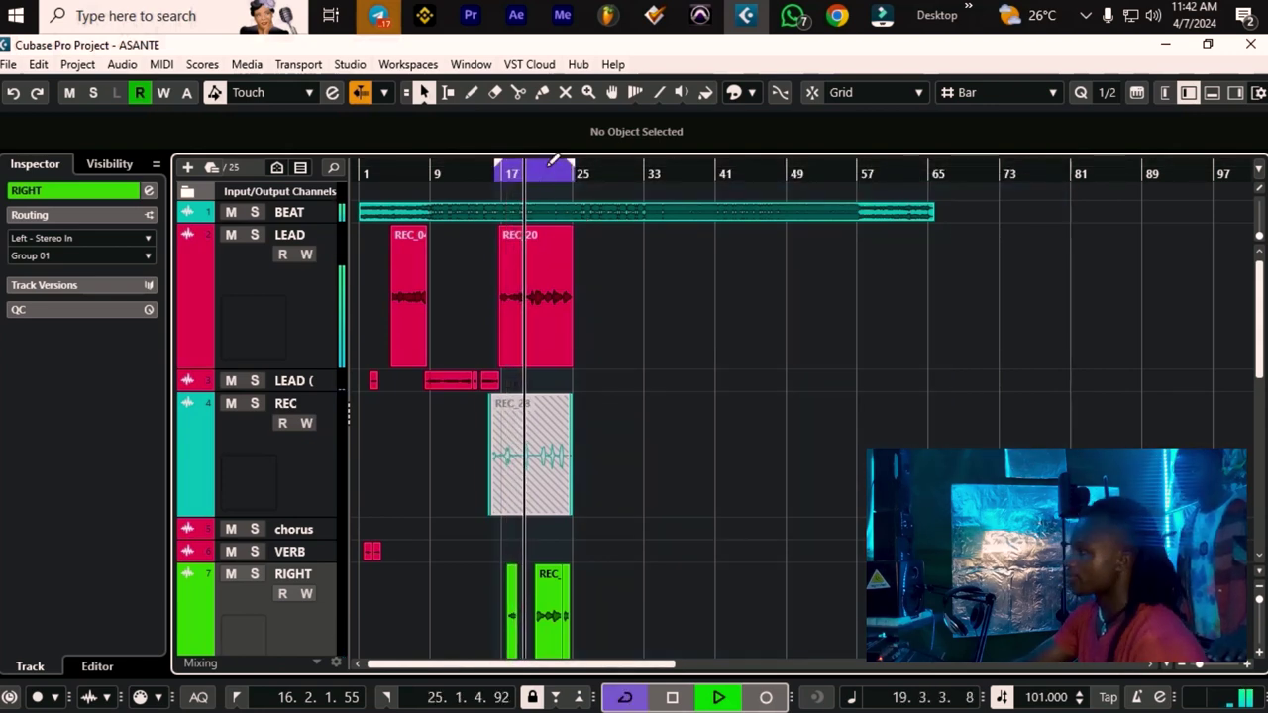
Select the stacked REC clips and split them at ten points around the five short phrases between about 17.1.3 and bar 24
scroll(553, 163, "up", 6)
scroll(716, 248, "down", 2)
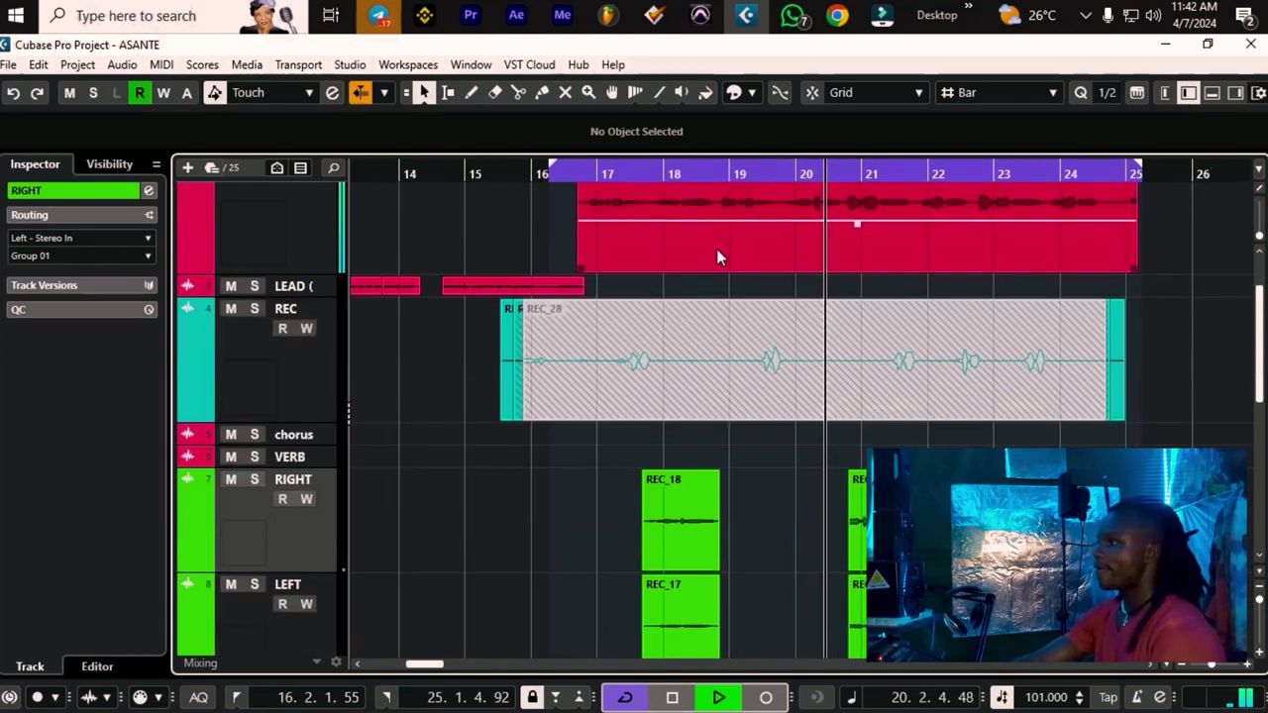
scroll(716, 248, "down", 2)
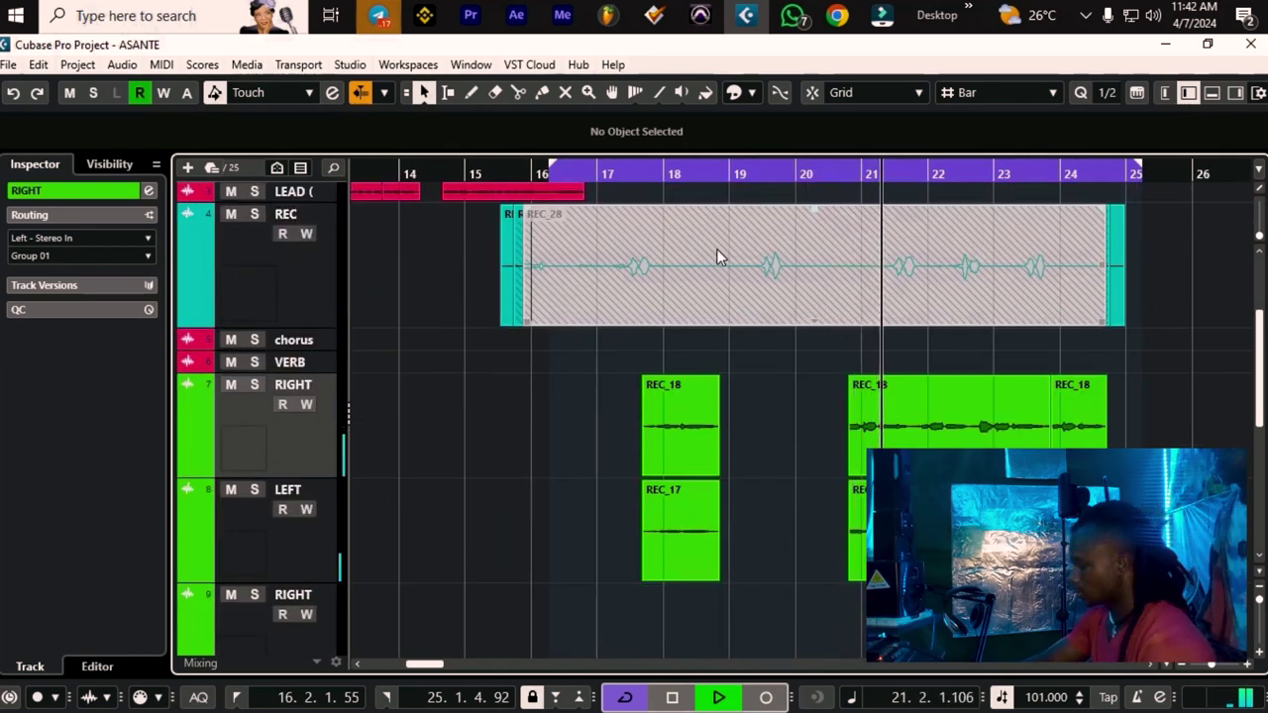
scroll(1002, 333, "up", 3)
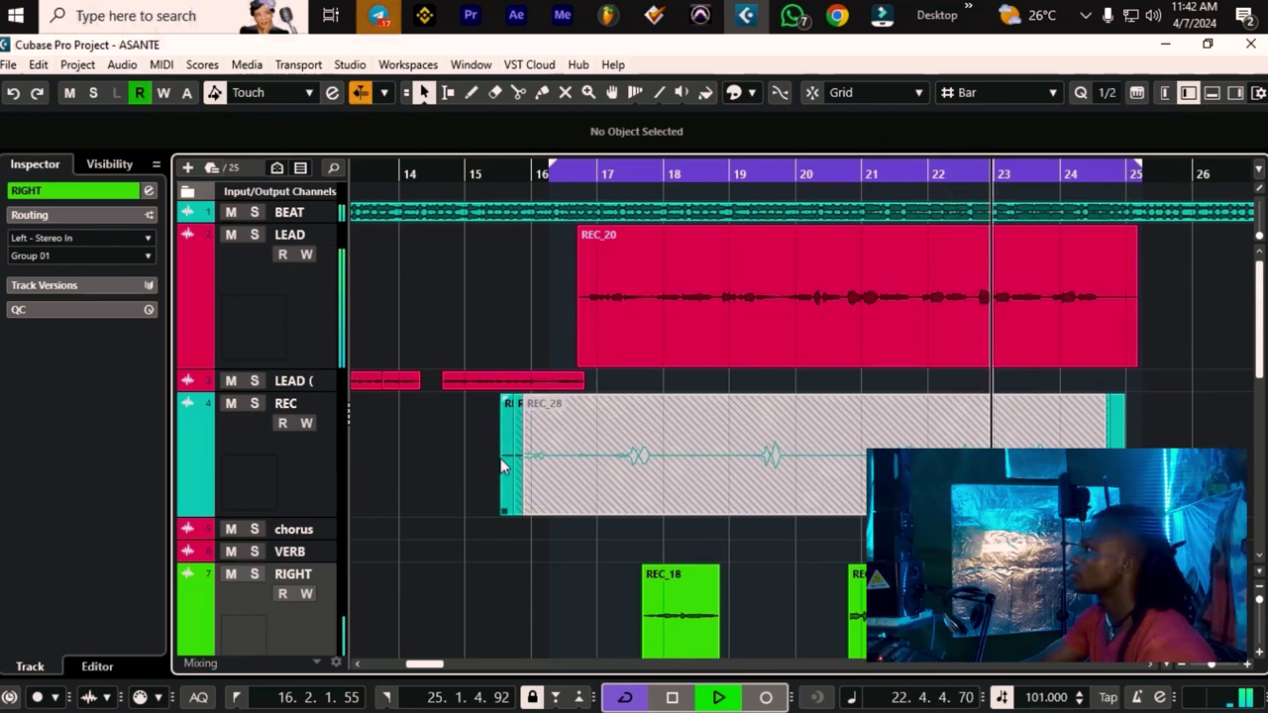
left_click_drag(471, 455, 719, 486)
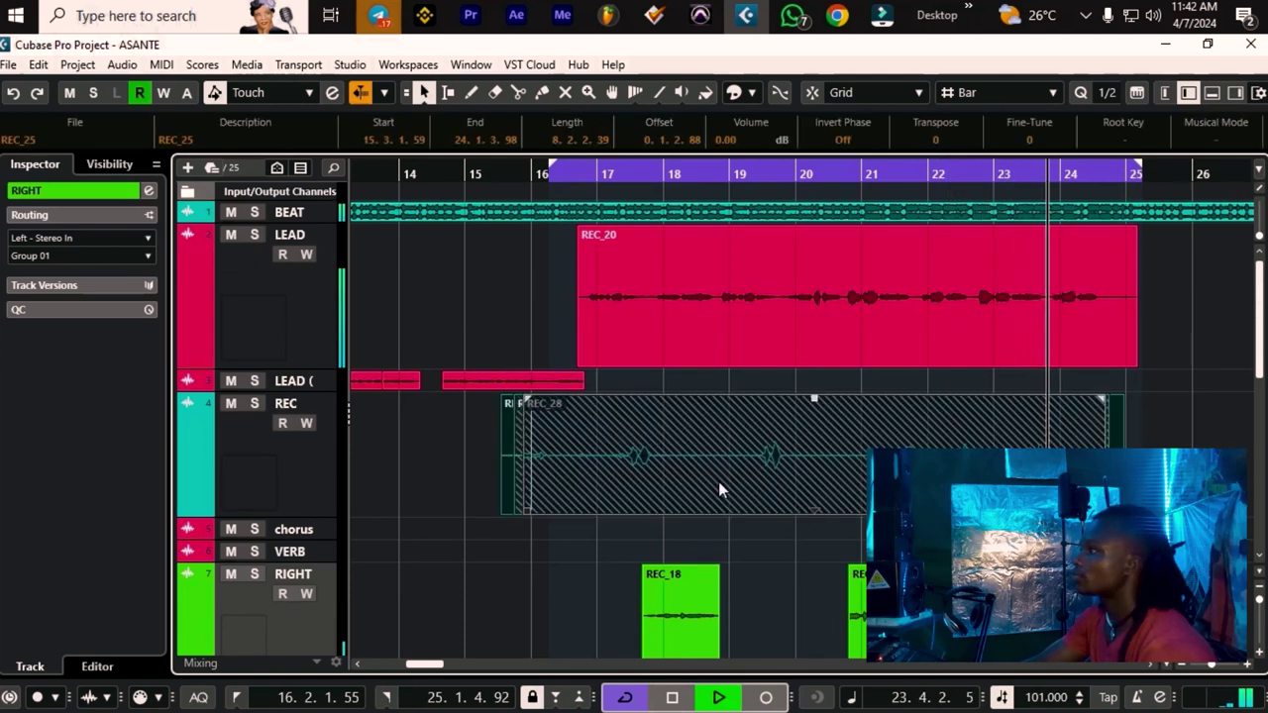
right_click(719, 486)
left_click(806, 484)
left_click(616, 462)
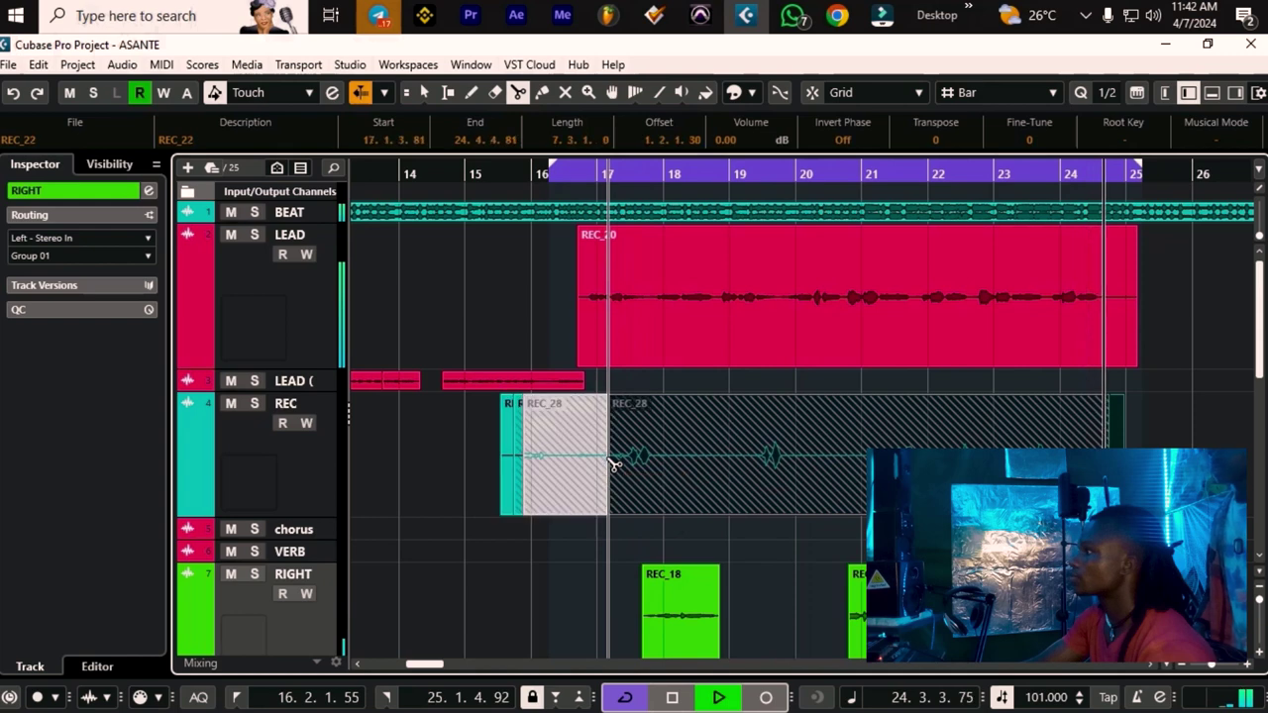
left_click(652, 460)
left_click(755, 461)
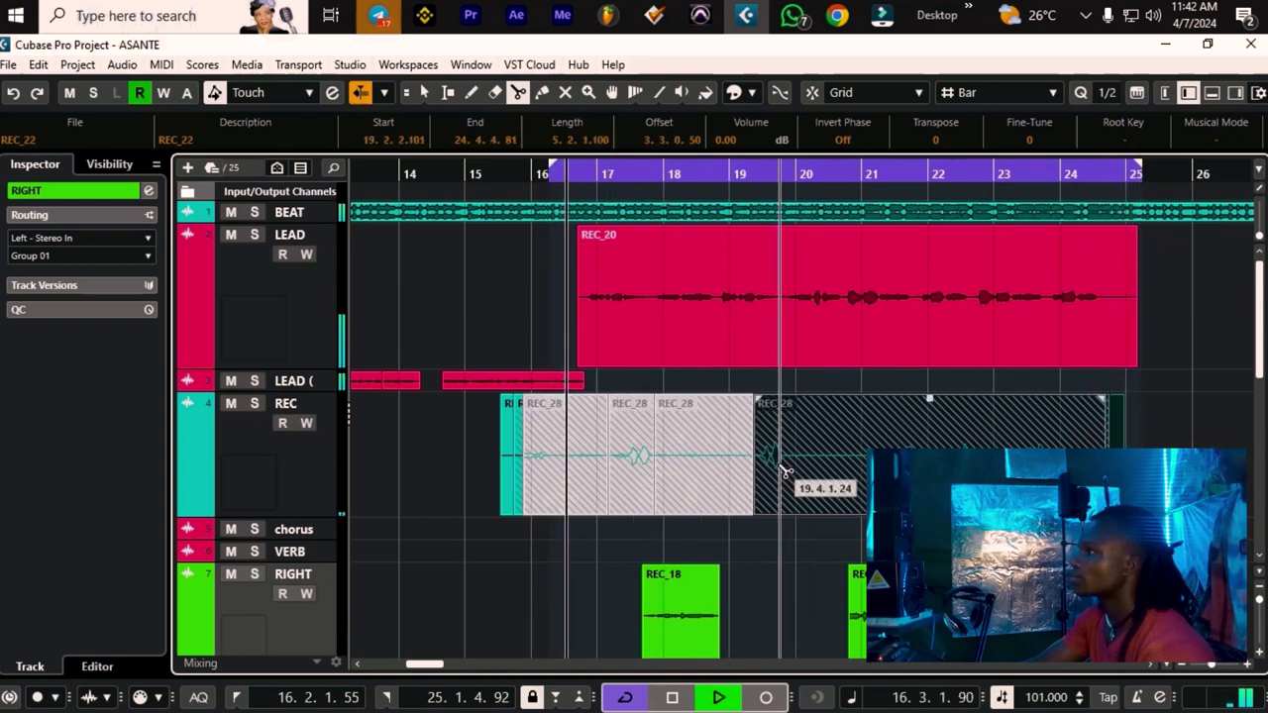
left_click(785, 461)
left_click(885, 461)
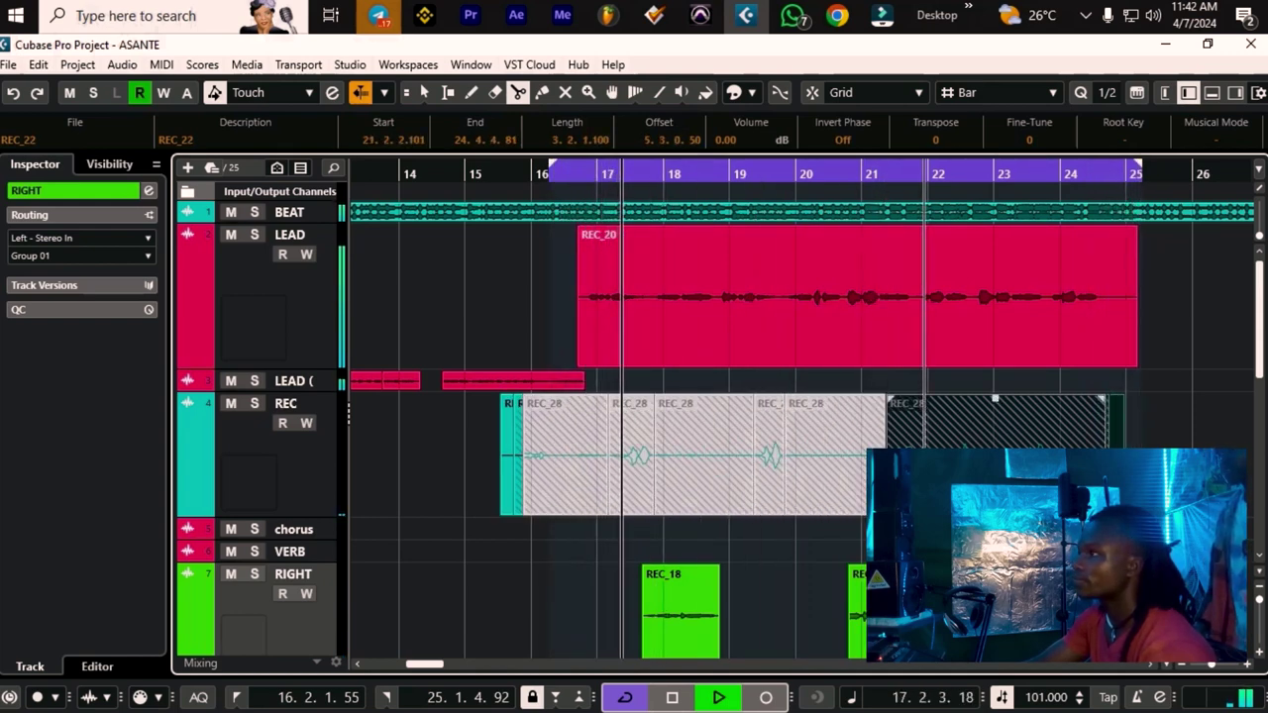
left_click(922, 462)
left_click(957, 461)
left_click(990, 461)
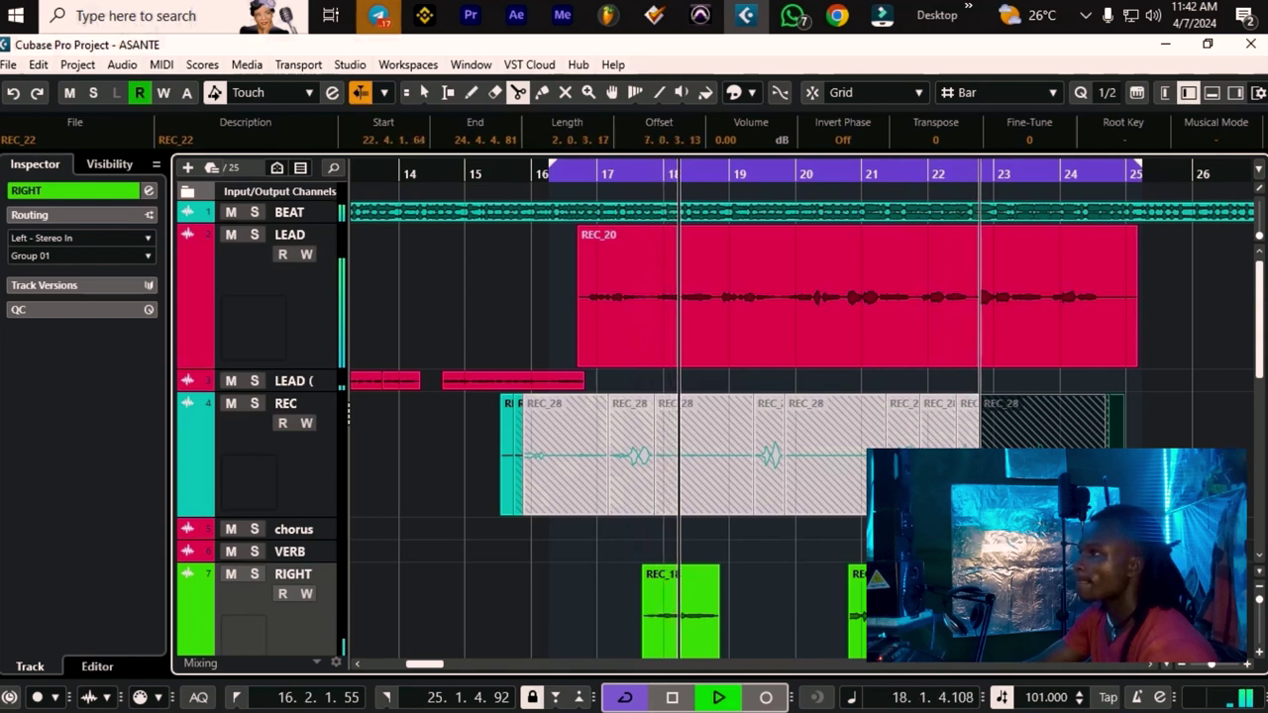
left_click(1022, 461)
left_click(1050, 426)
Erase the stacked REC segments after the last phrase near bar 24 and those before the first phrase at about 17.1.3
key("5")
left_click(1080, 426)
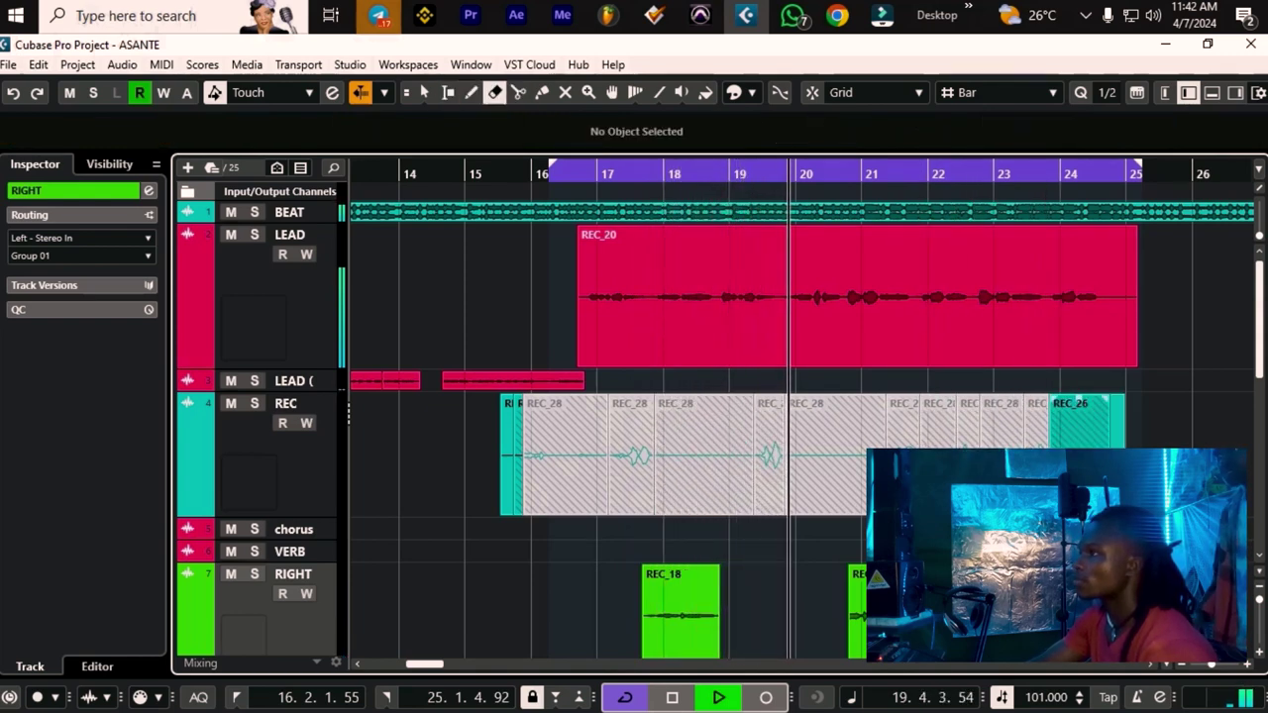
left_click(1084, 424)
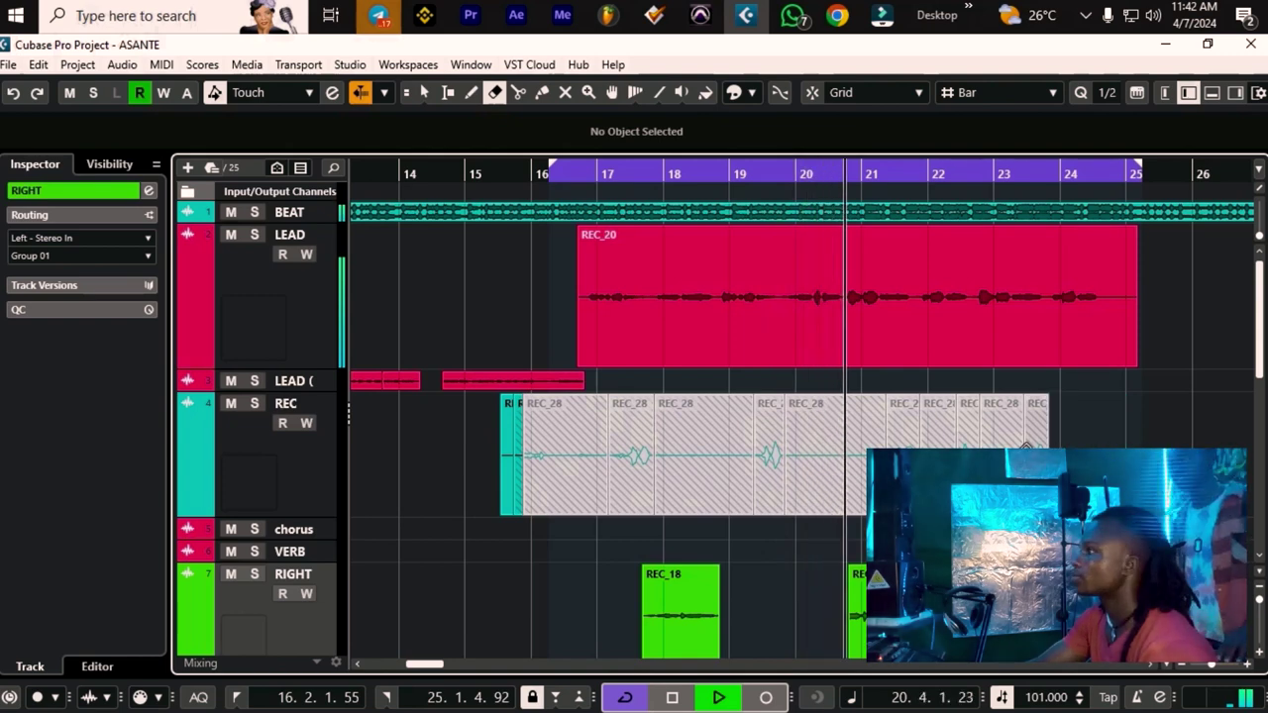
left_click(565, 442)
left_click(565, 442)
left_click(568, 441)
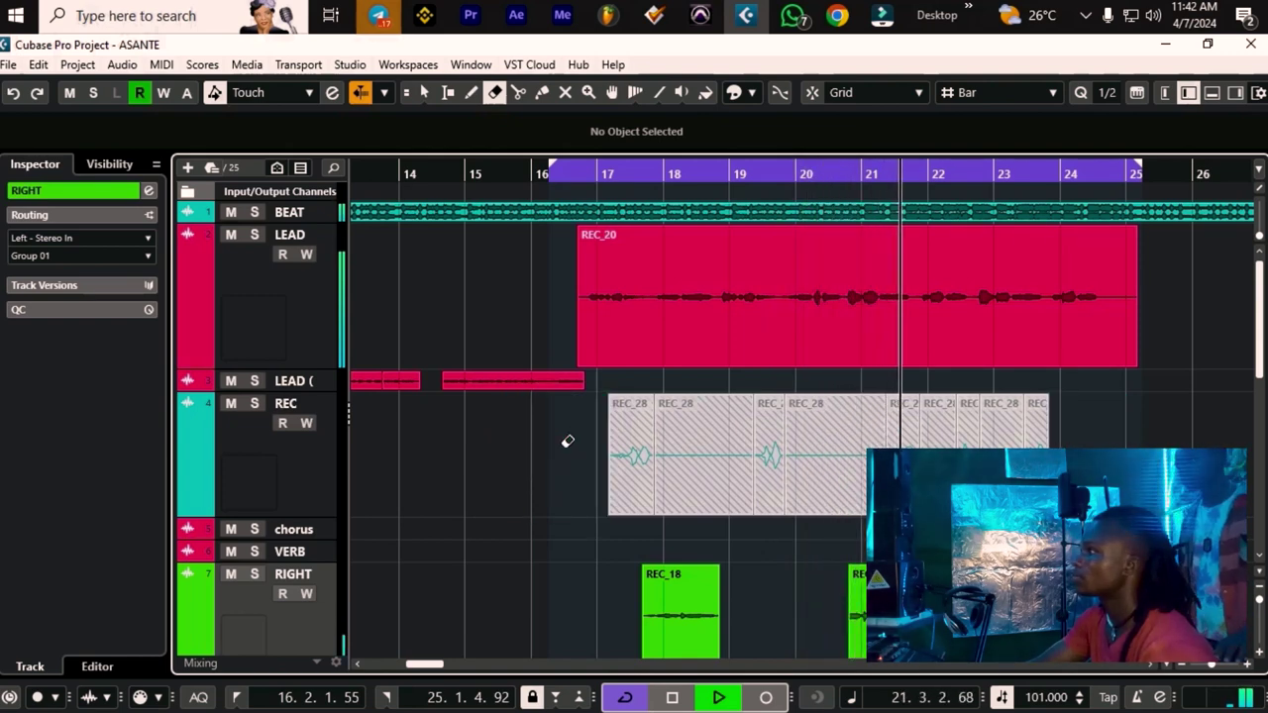
Erase the REC gap segments between the five phrases and return to the Object Selection tool
left_click(730, 451)
left_click(730, 451)
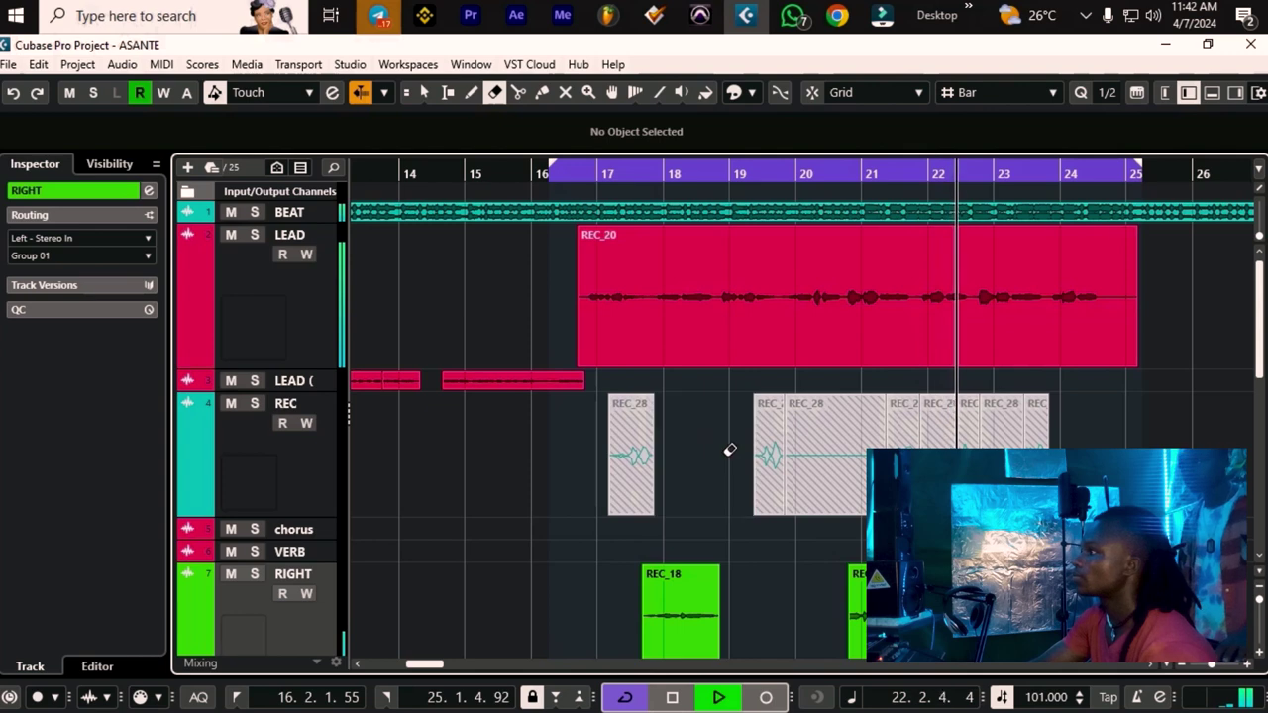
left_click(814, 452)
left_click(816, 453)
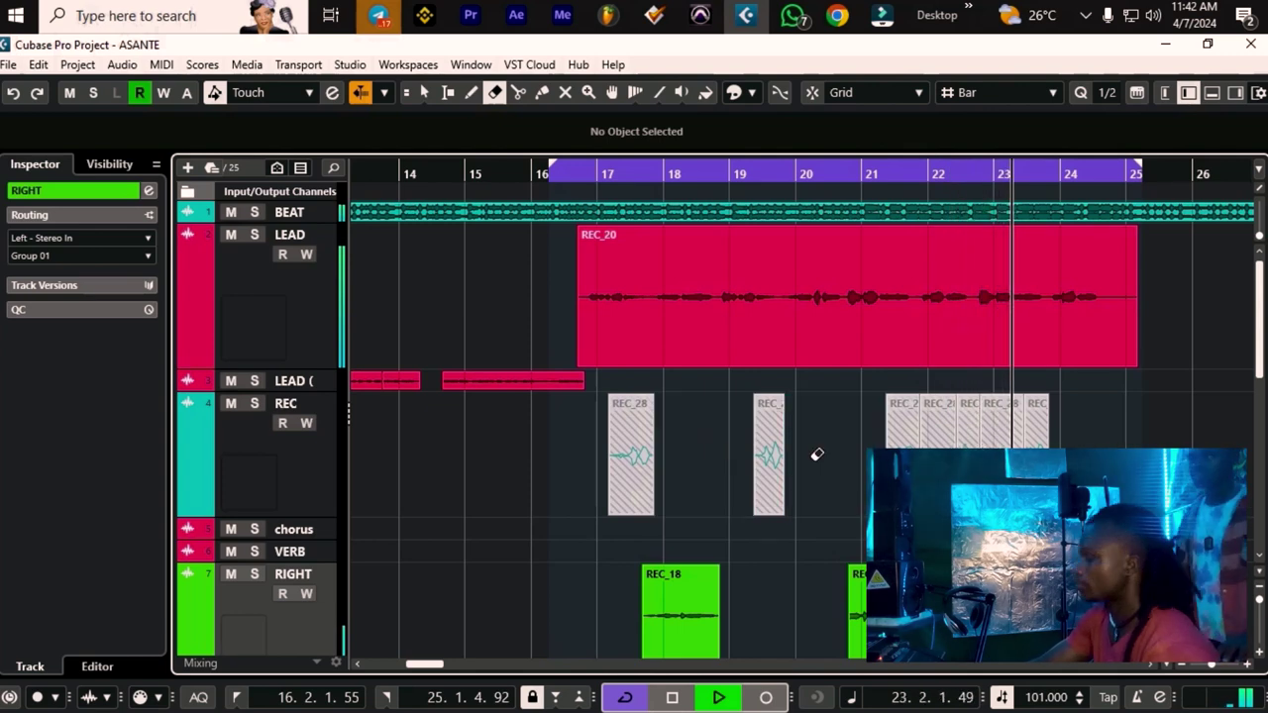
left_click(1002, 436)
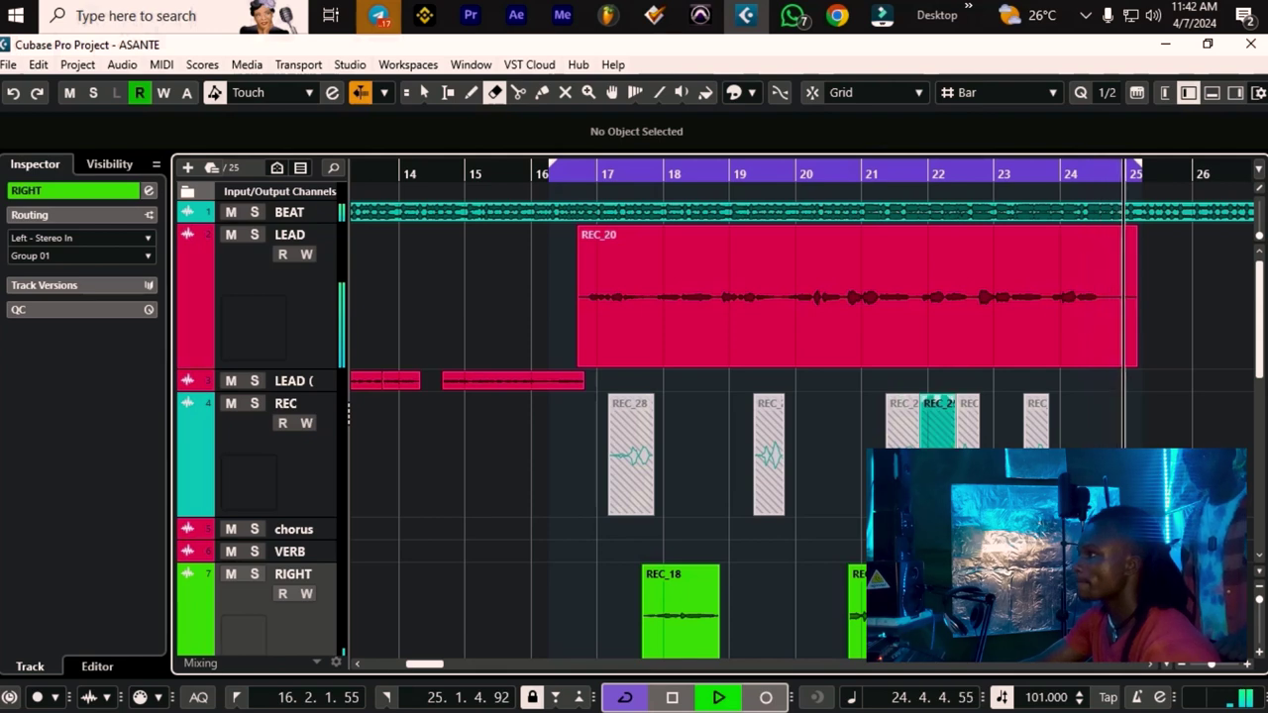
left_click(937, 426)
key("1")
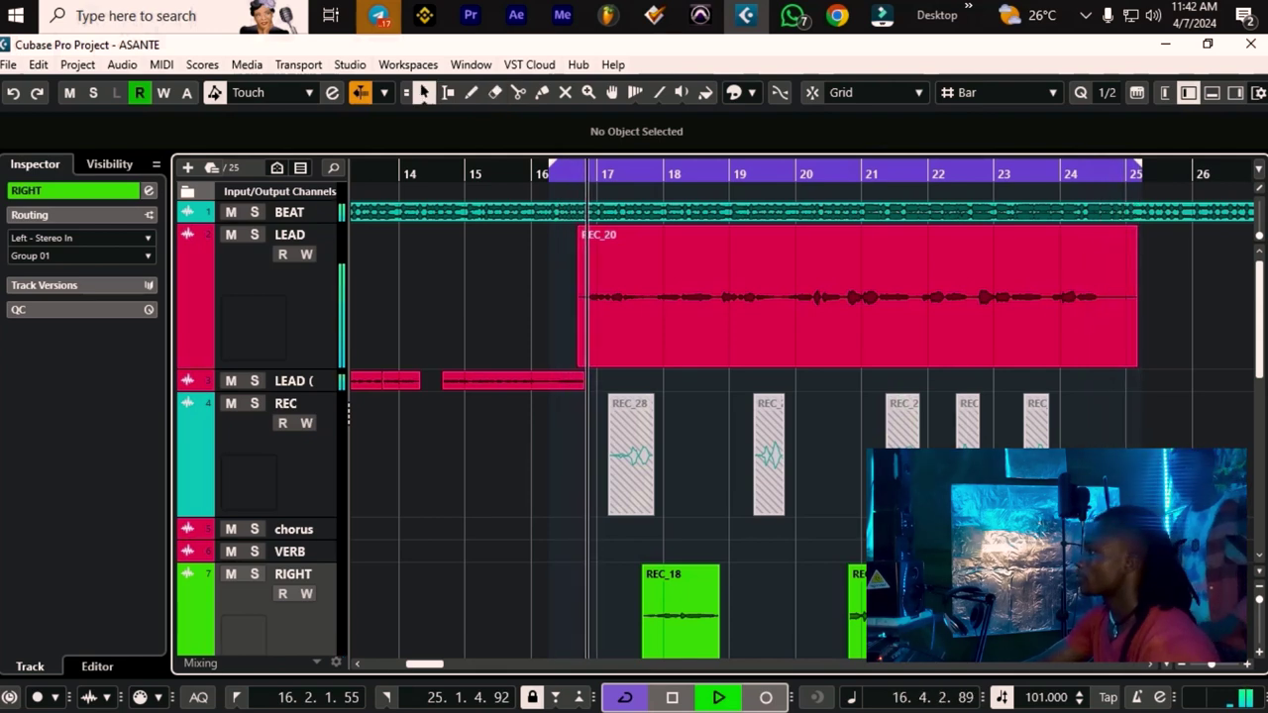
Select the five muted REC_28 phrase clips on the REC track and move them straight down to the second RIGHT track (track 9)
scroll(752, 416, "down", 2)
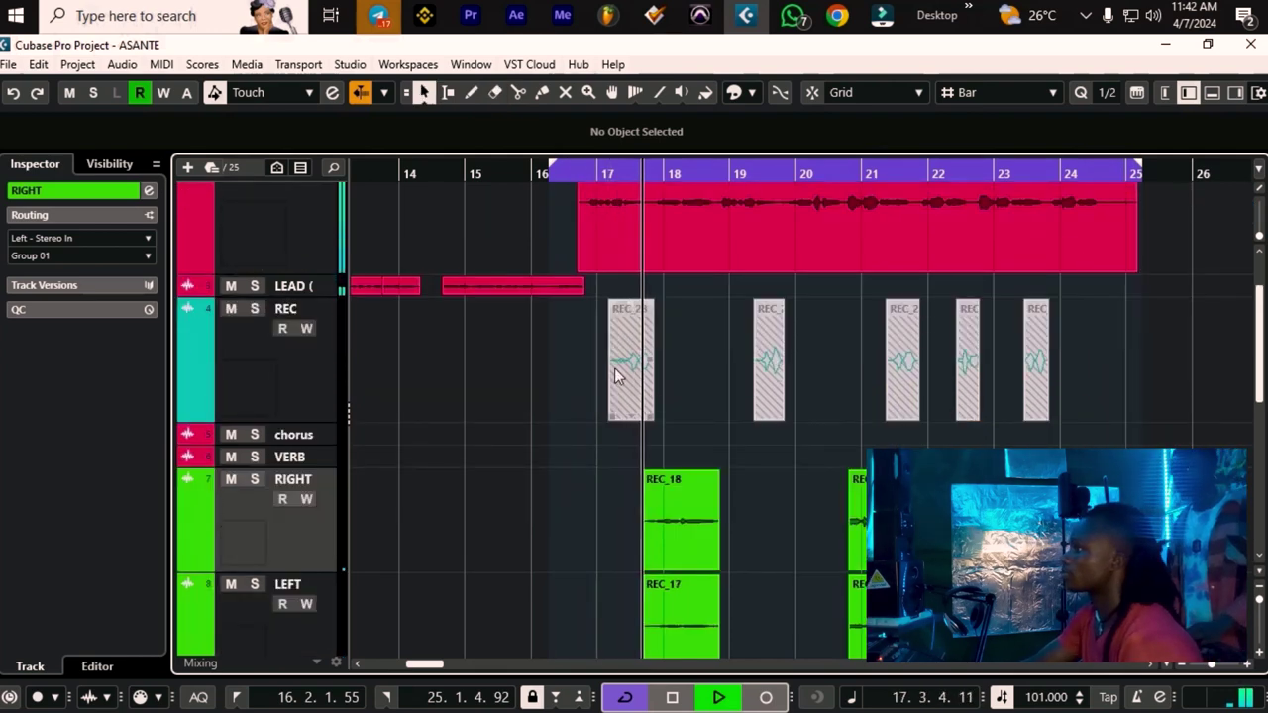
left_click(614, 376)
left_click(765, 399, "shift")
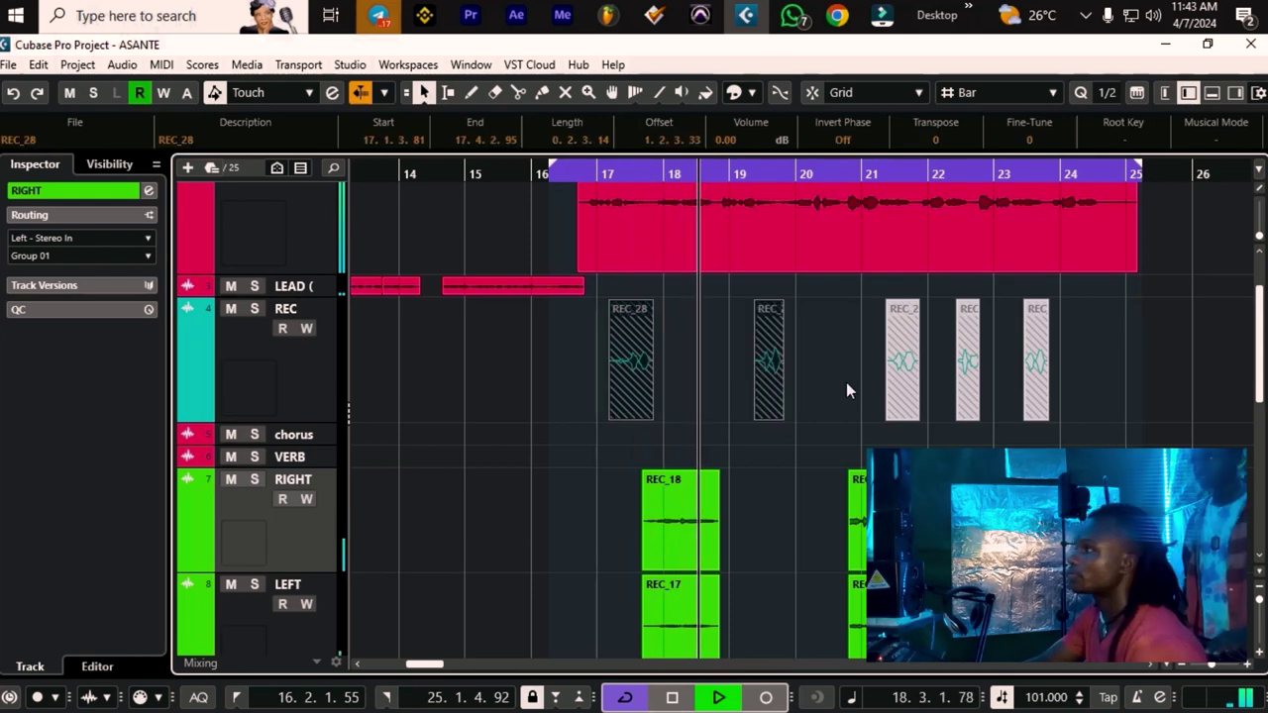
left_click(899, 396, "shift")
left_click(967, 392, "shift")
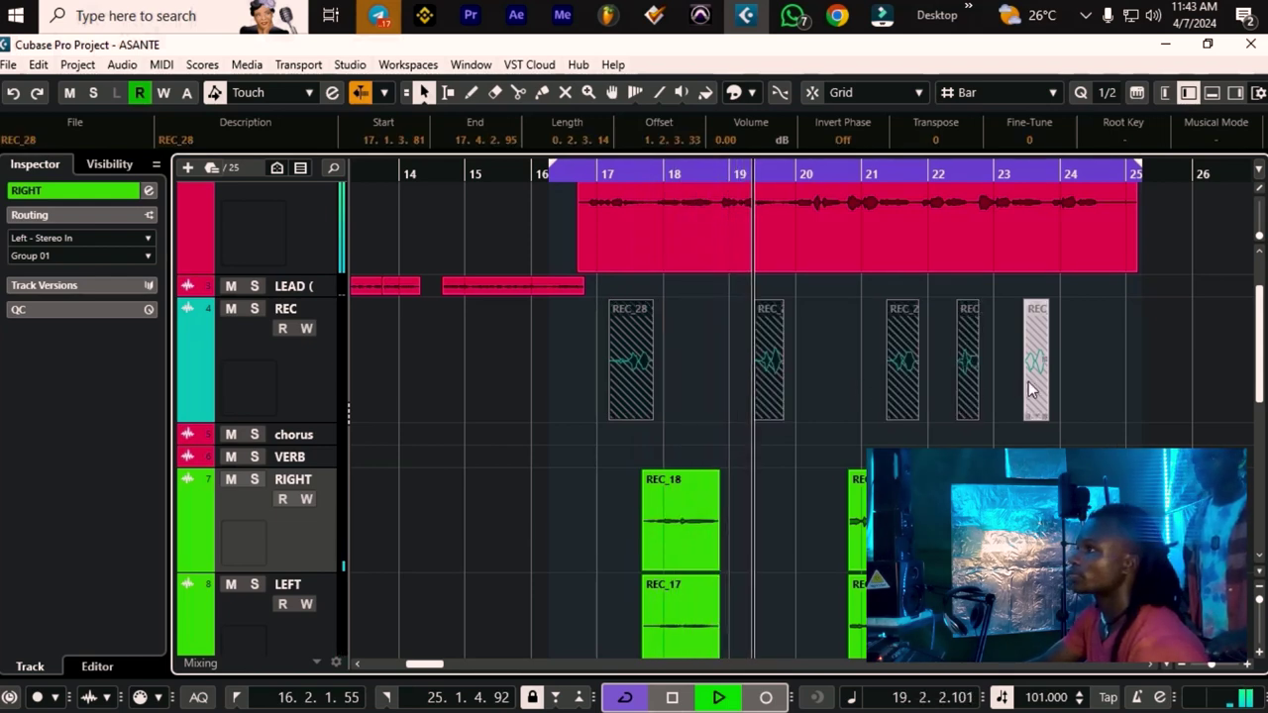
left_click(1030, 388, "shift")
scroll(810, 407, "down", 2)
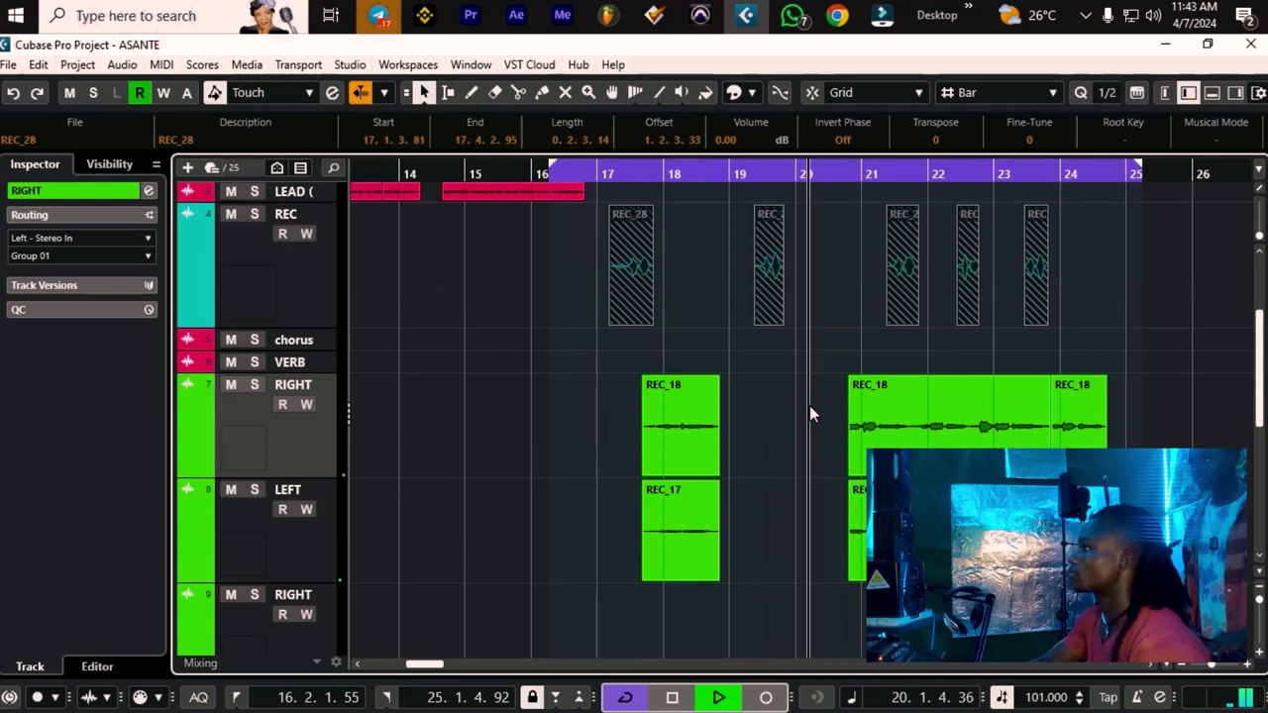
left_click_drag(640, 317, 634, 602)
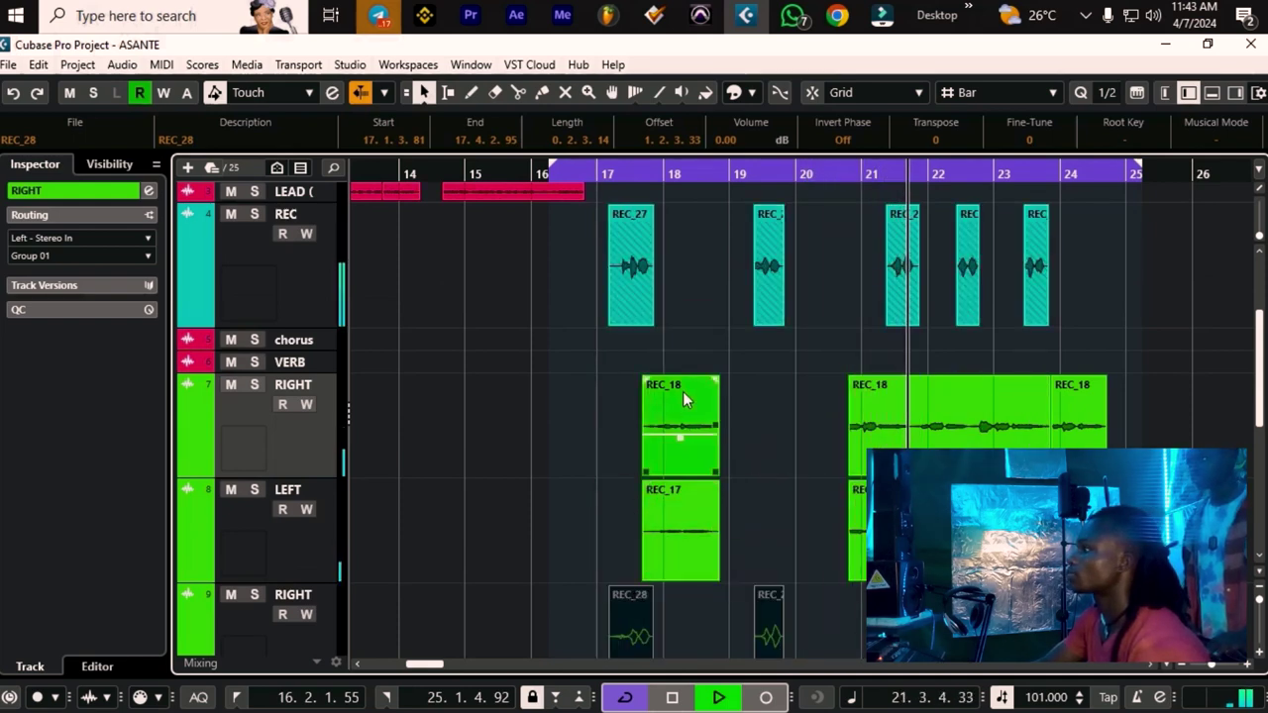
Select the five REC_27 phrase clips on the REC track and move them straight down to the second LEFT track (track 10)
left_click(642, 293)
left_click(765, 293, "shift")
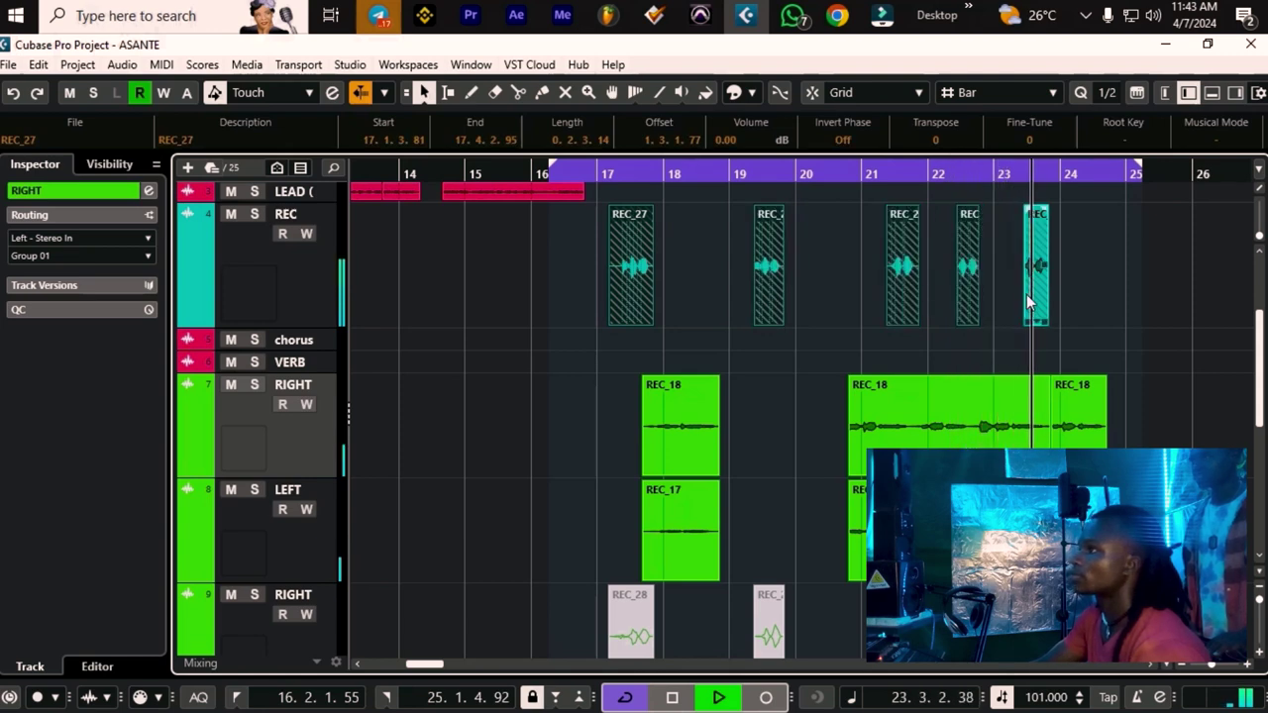
scroll(1035, 298, "down", 2)
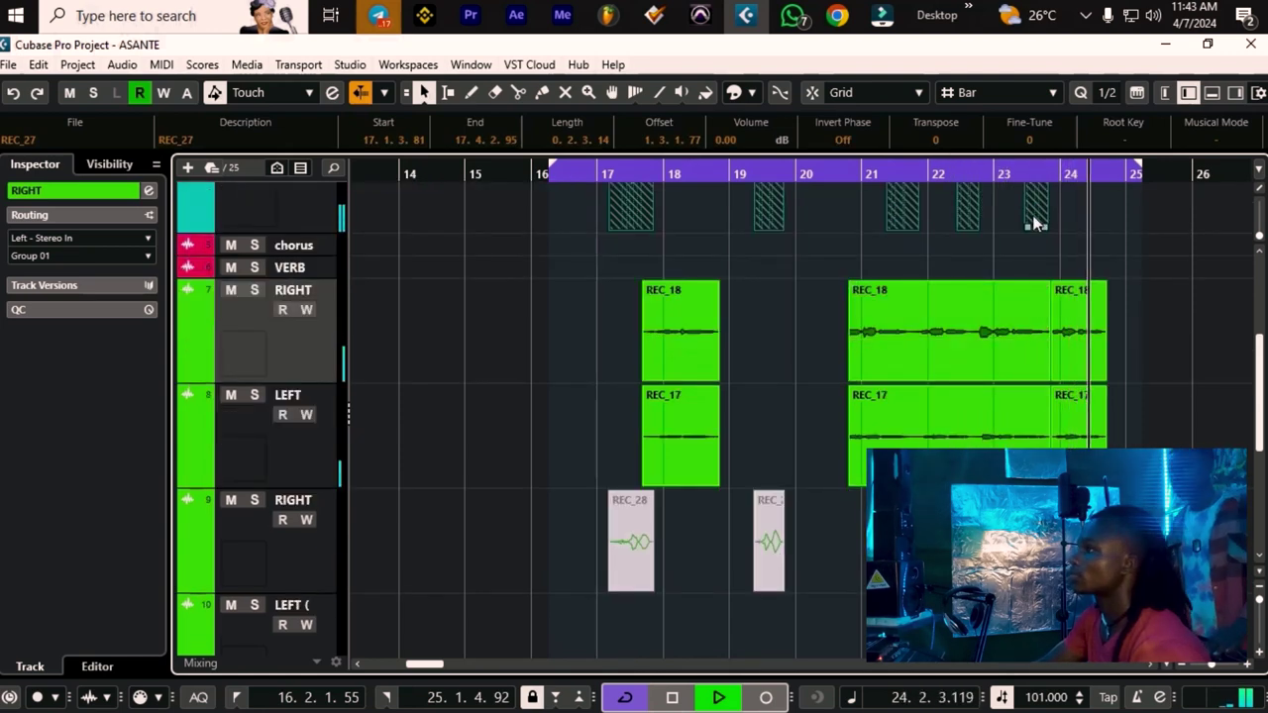
mouse_move(1034, 211)
left_mouse_down()
mouse_move(1042, 624)
mouse_move(1050, 540)
mouse_move(974, 418)
mouse_move(759, 294)
mouse_move(770, 291)
mouse_move(639, 619)
left_mouse_up()
key("Escape")
scroll(759, 294, "up", 2)
scroll(769, 291, "down", 2)
Mute the five phrase clips on the second LEFT track (track 10) with the Mute tool
right_click(532, 585)
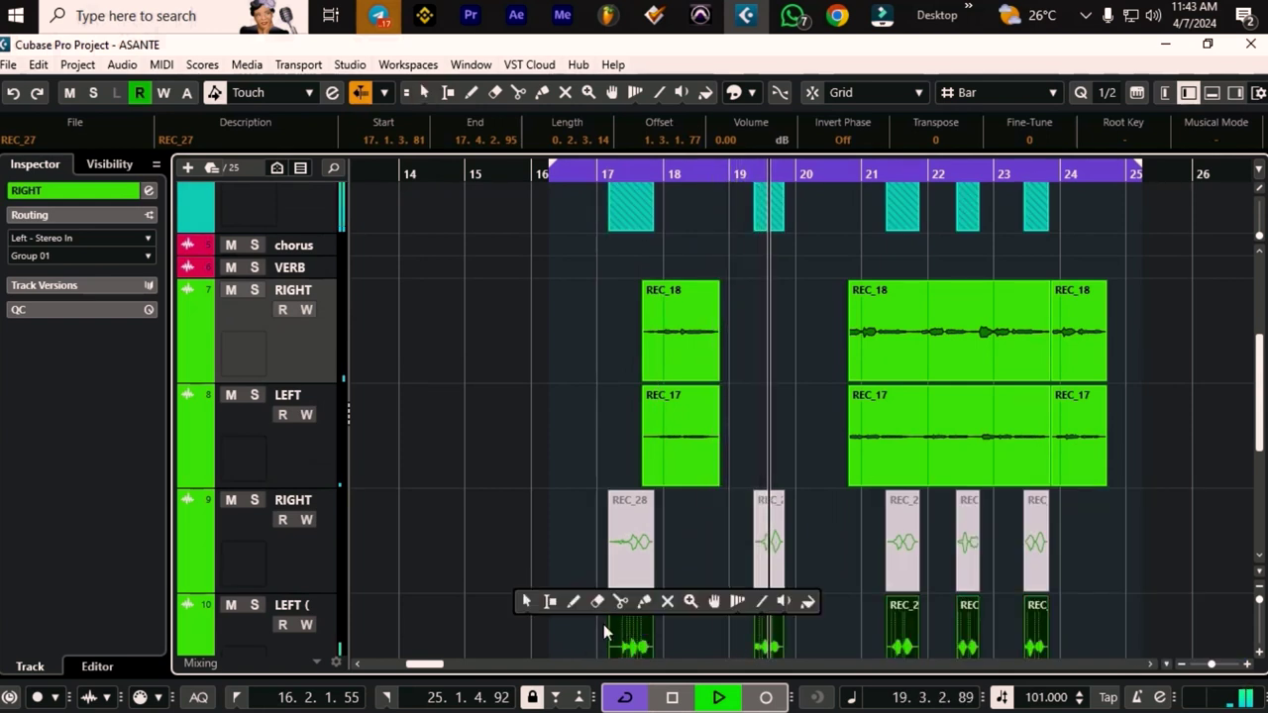
left_click(667, 604)
left_click_drag(591, 605, 1059, 626)
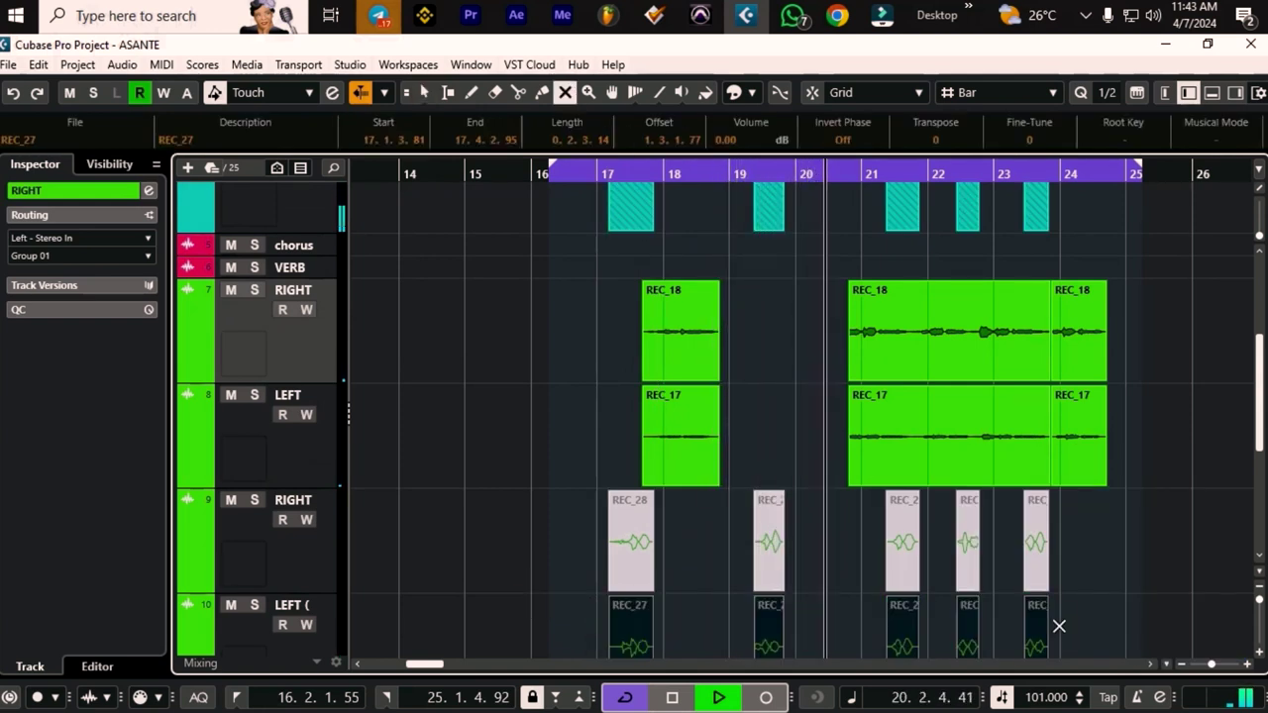
Select the five REC_26 phrase clips on the REC track and move them straight down to the second LEAD track (track 14)
right_click(599, 393)
left_click(614, 413)
scroll(598, 390, "up", 2)
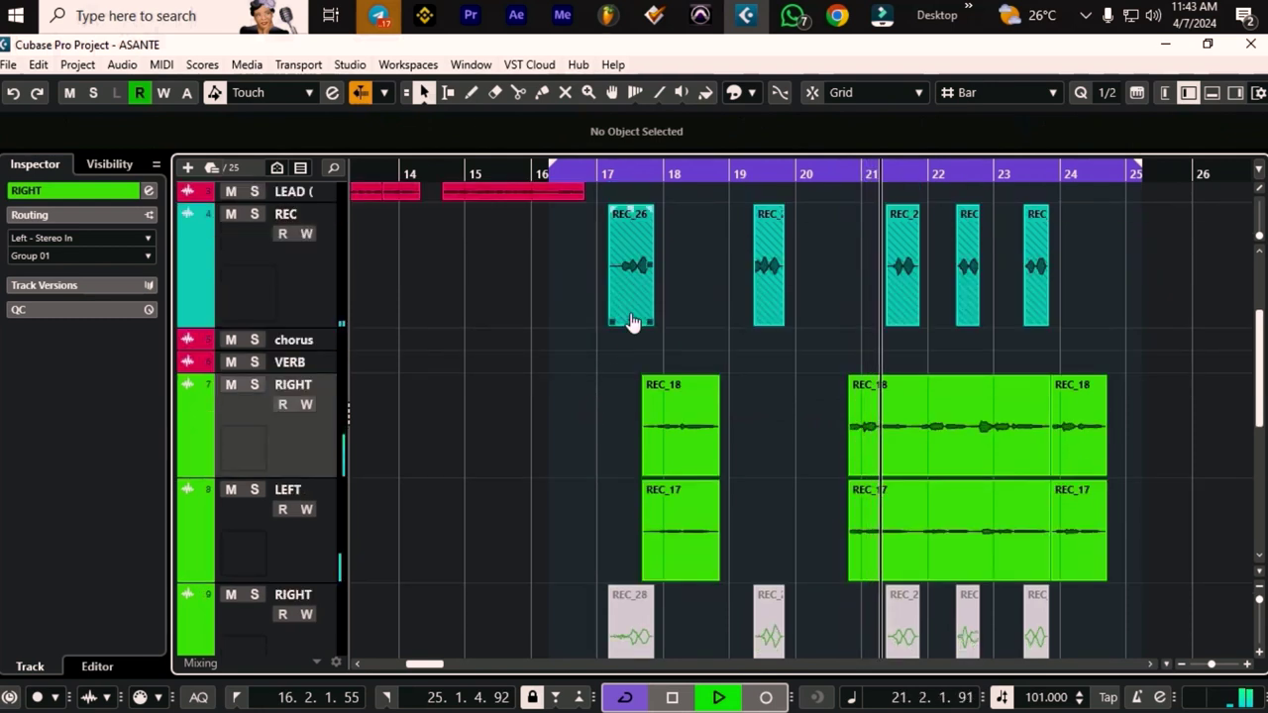
left_click(630, 315)
left_click(766, 303)
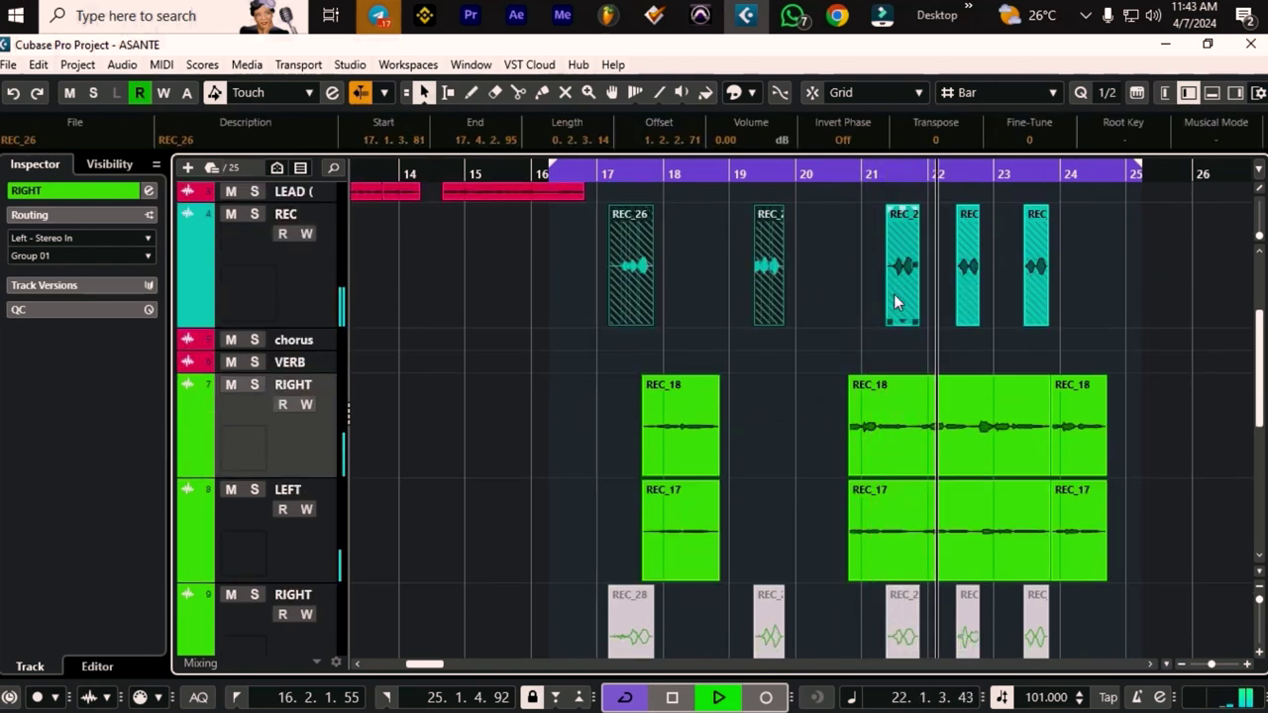
left_click(895, 302)
left_click(1036, 292)
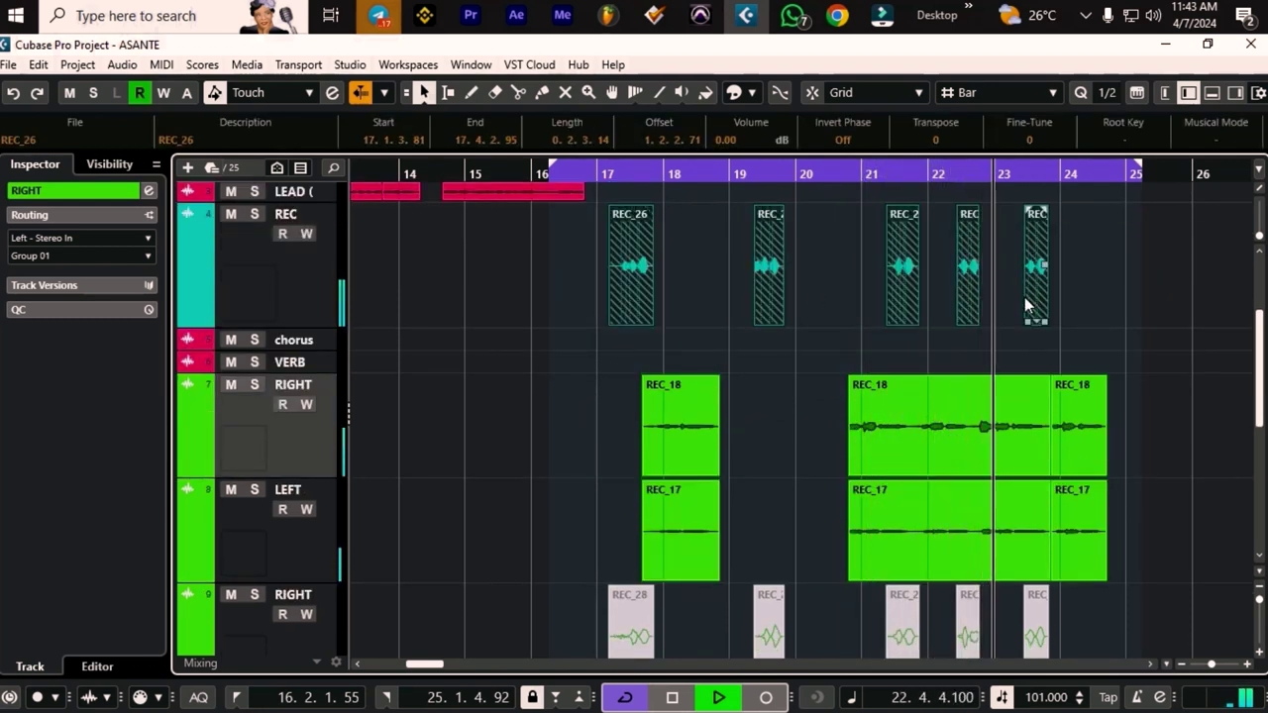
left_click_drag(957, 357, 949, 606)
scroll(949, 584, "down", 4)
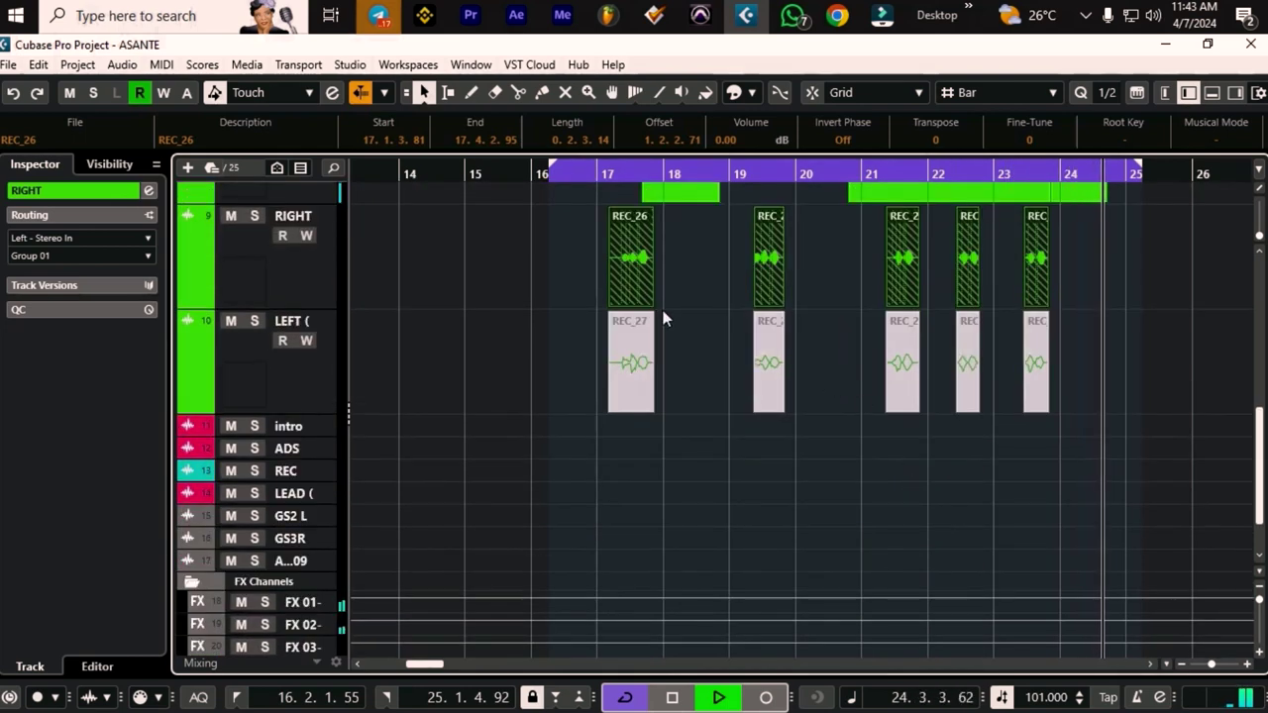
left_click_drag(631, 284, 625, 496)
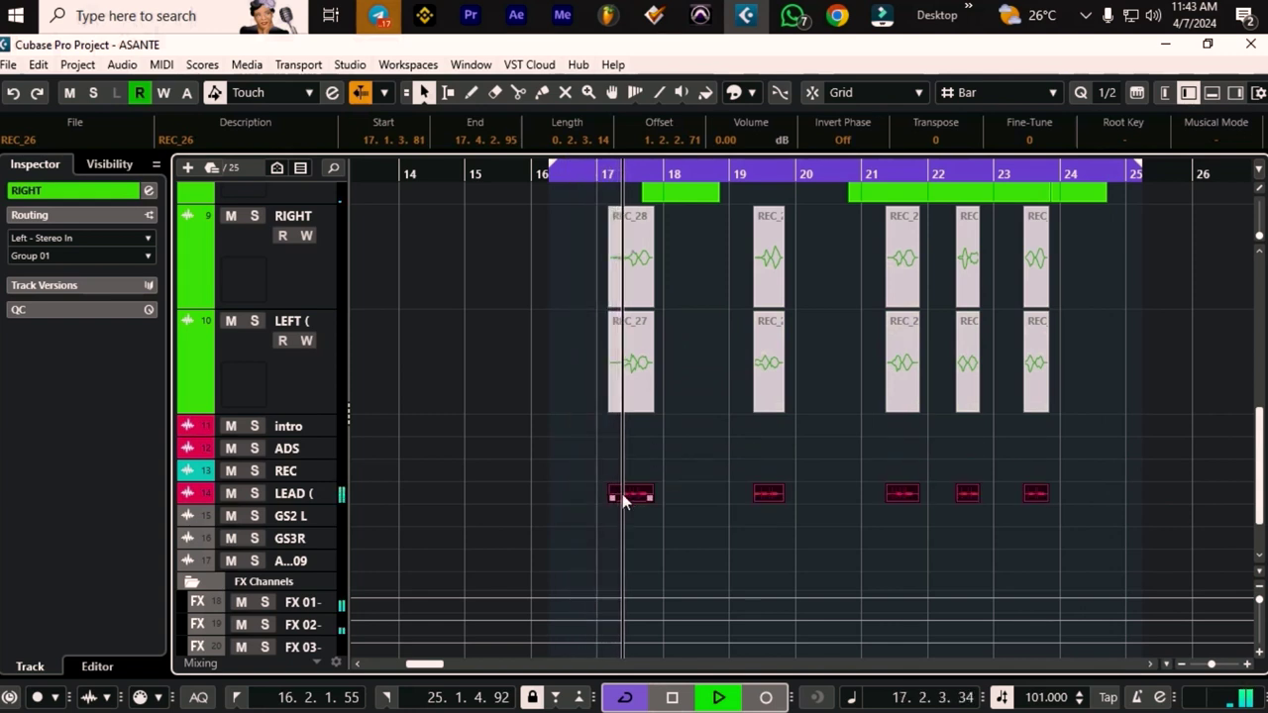
Mute the five phrase clips on the second LEAD track (track 14) and return to the Object Selection tool
right_click(582, 461)
left_click(702, 462)
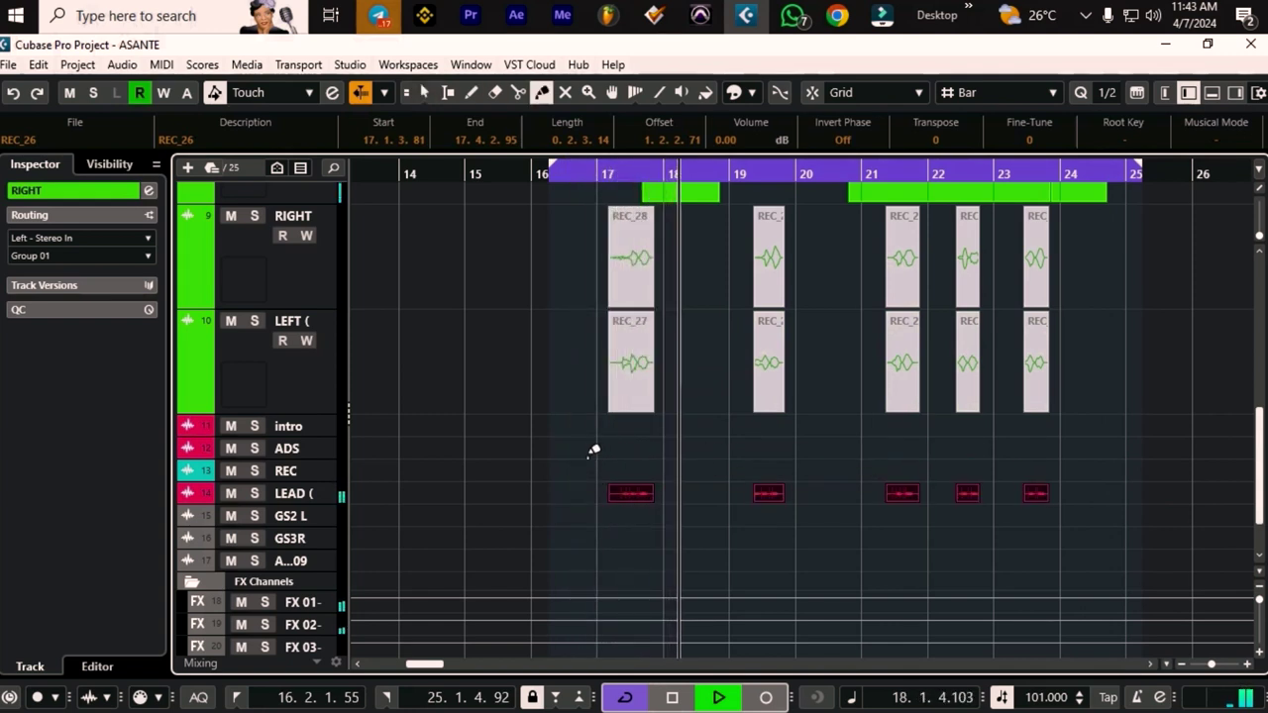
right_click(593, 450)
left_click(730, 459)
left_click_drag(606, 455, 1077, 522)
scroll(901, 460, "up", 1)
scroll(901, 460, "up", 4)
key("1")
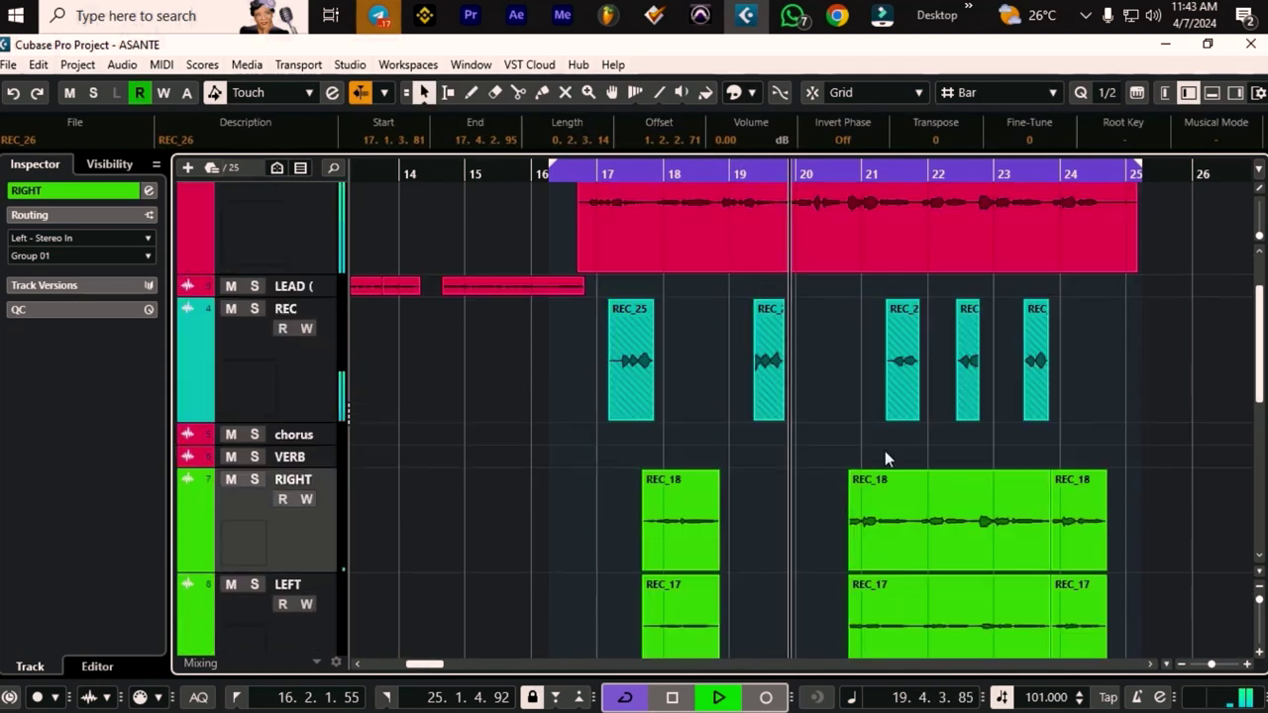
Select the five REC_25 phrase clips on the REC track and move them straight down to the GS2 L track (track 15)
left_click(634, 354)
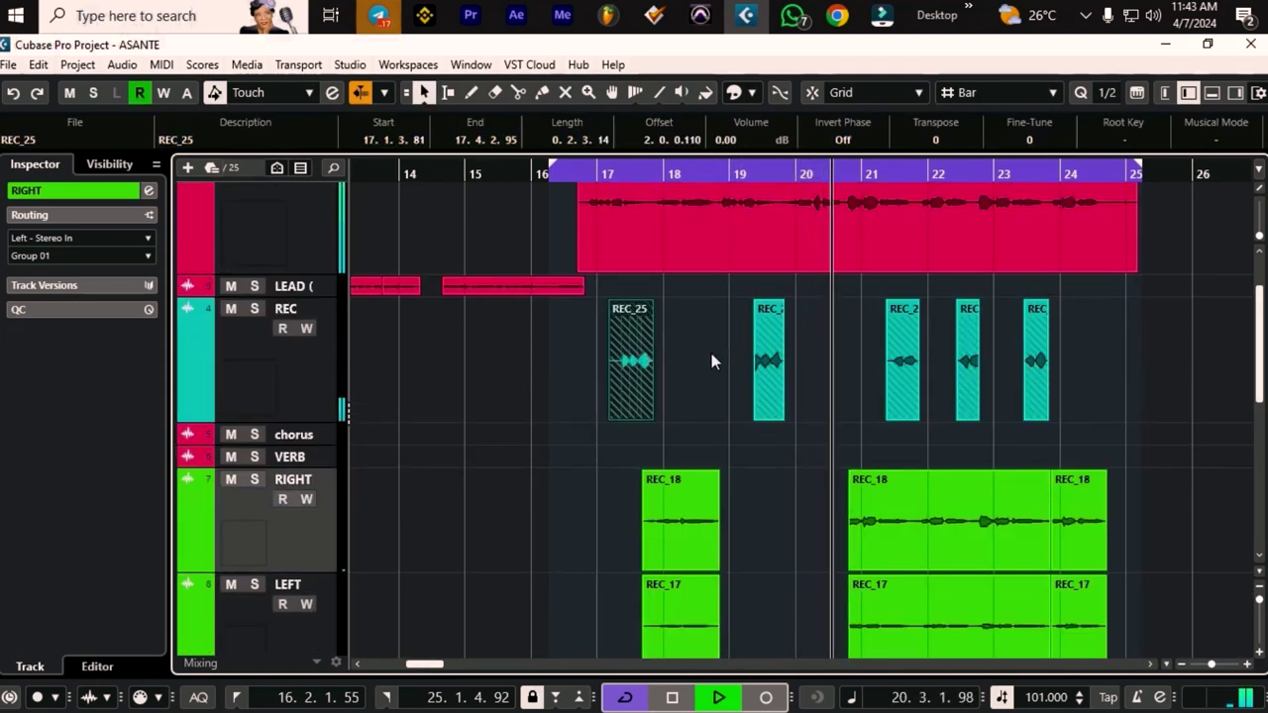
left_click(767, 386)
left_click(902, 391)
left_click(965, 395)
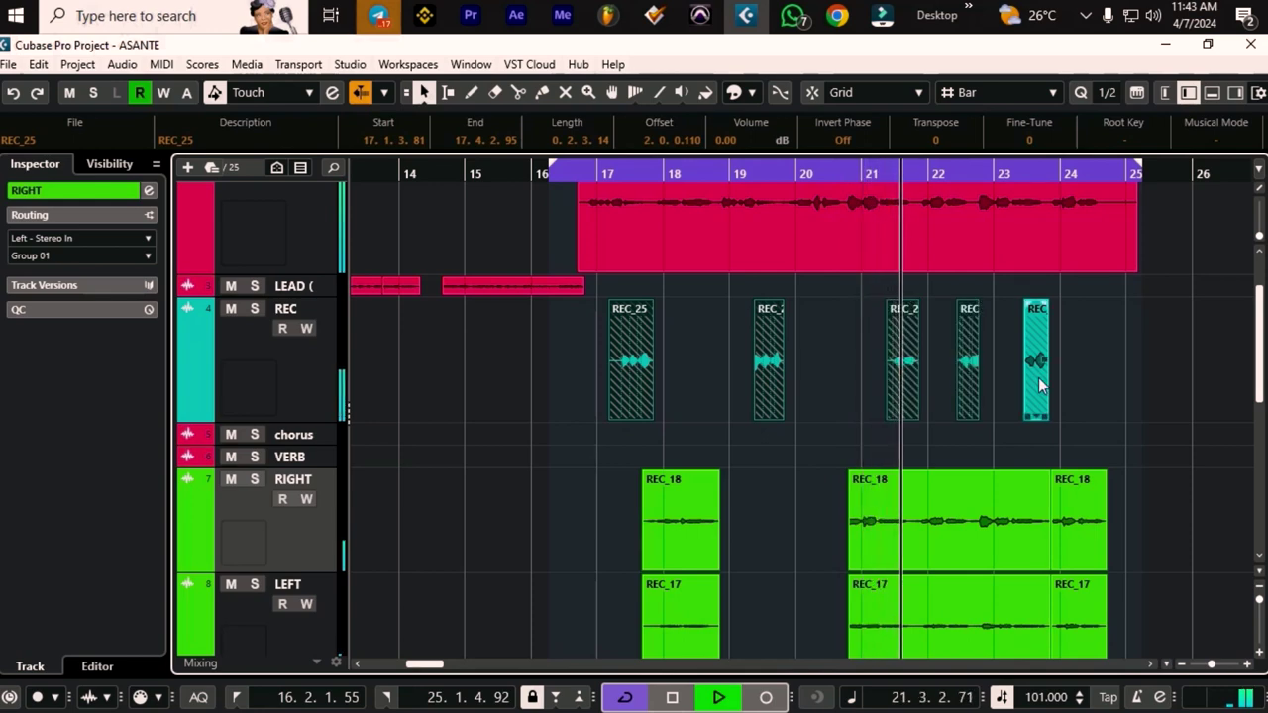
left_click(1038, 380)
scroll(916, 375, "down", 2)
left_click_drag(640, 299, 642, 606)
scroll(758, 495, "down", 6)
left_click_drag(637, 374, 623, 607)
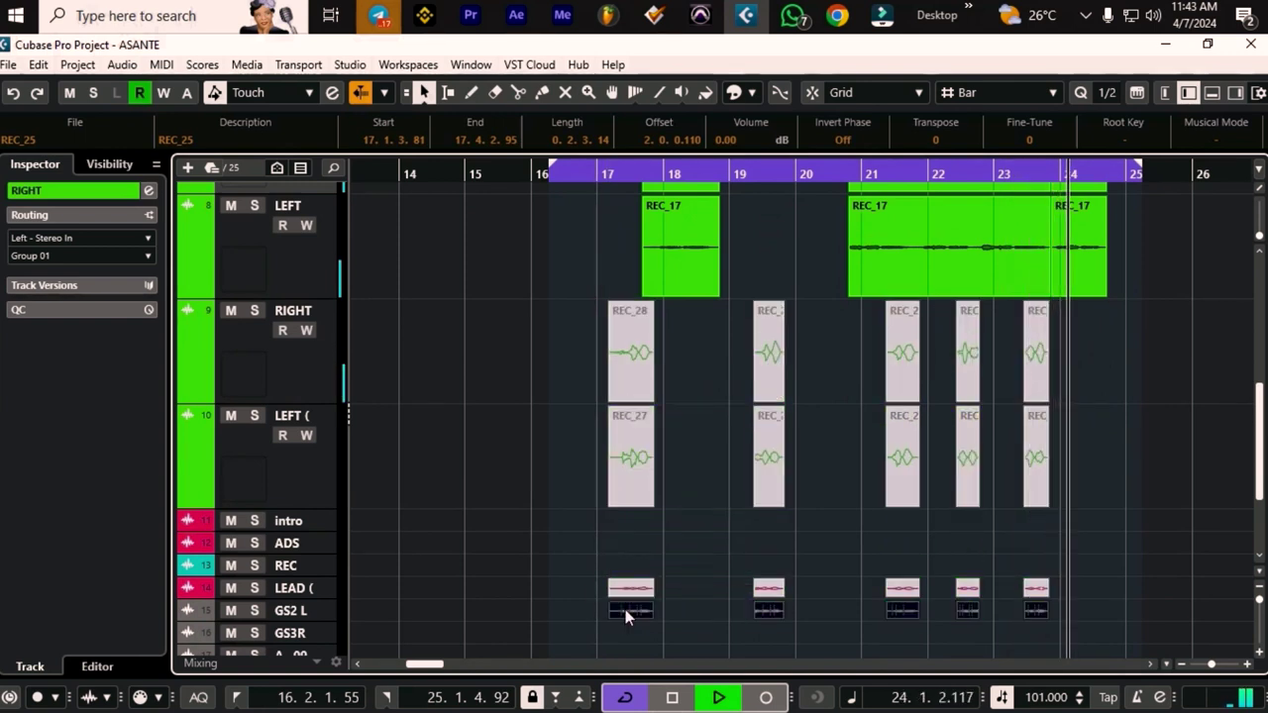
Mute the five phrase clips on the GS2 L track with the Mute tool and return to the Object Selection tool
right_click(543, 595)
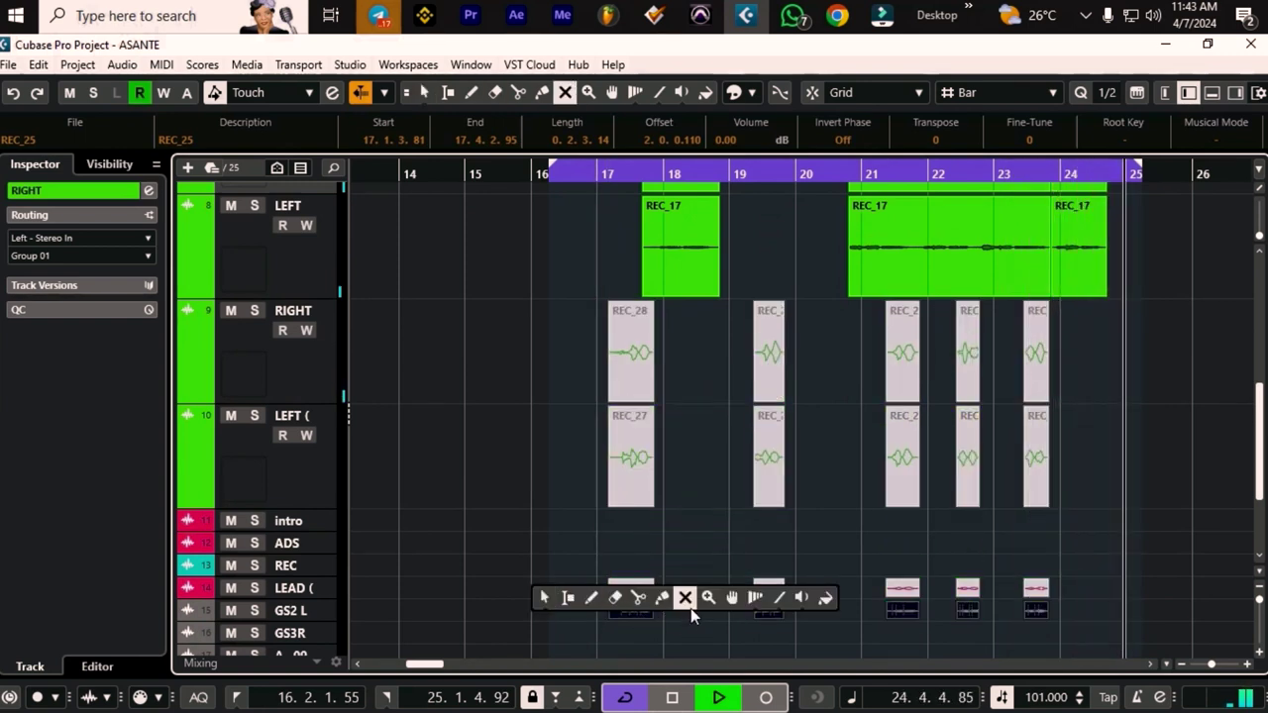
left_click(689, 607)
left_click_drag(594, 608, 1066, 609)
right_click(887, 545)
left_click(884, 548)
scroll(885, 548, "up", 10)
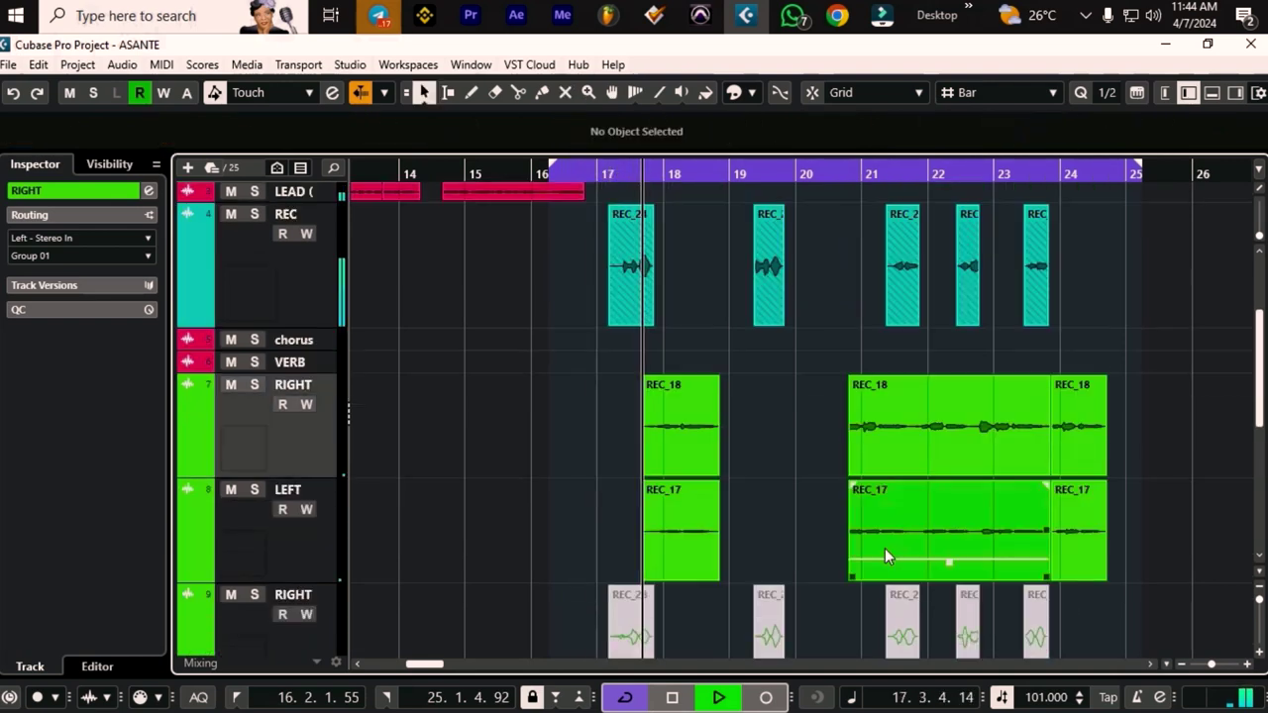
Shrink all tracks to a compact height, then select the GS2 L track and its first phrase clip
key("shift+g")
key("shift+g")
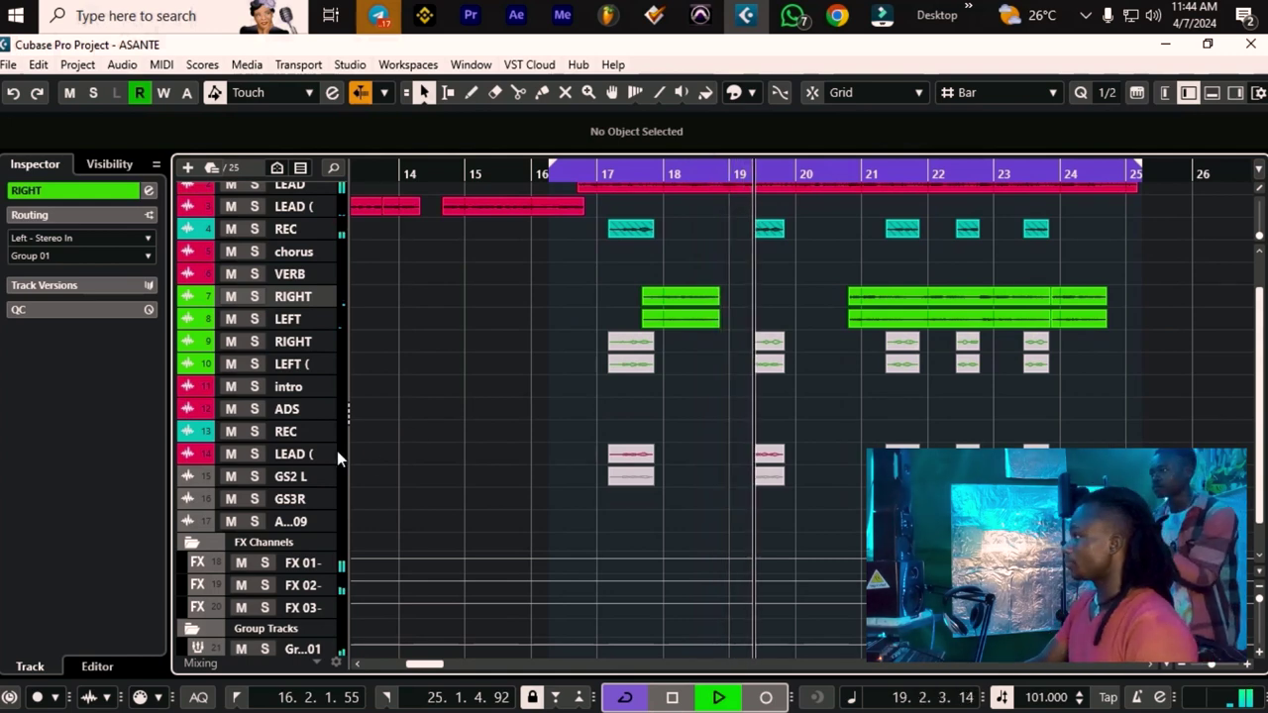
left_click(314, 479)
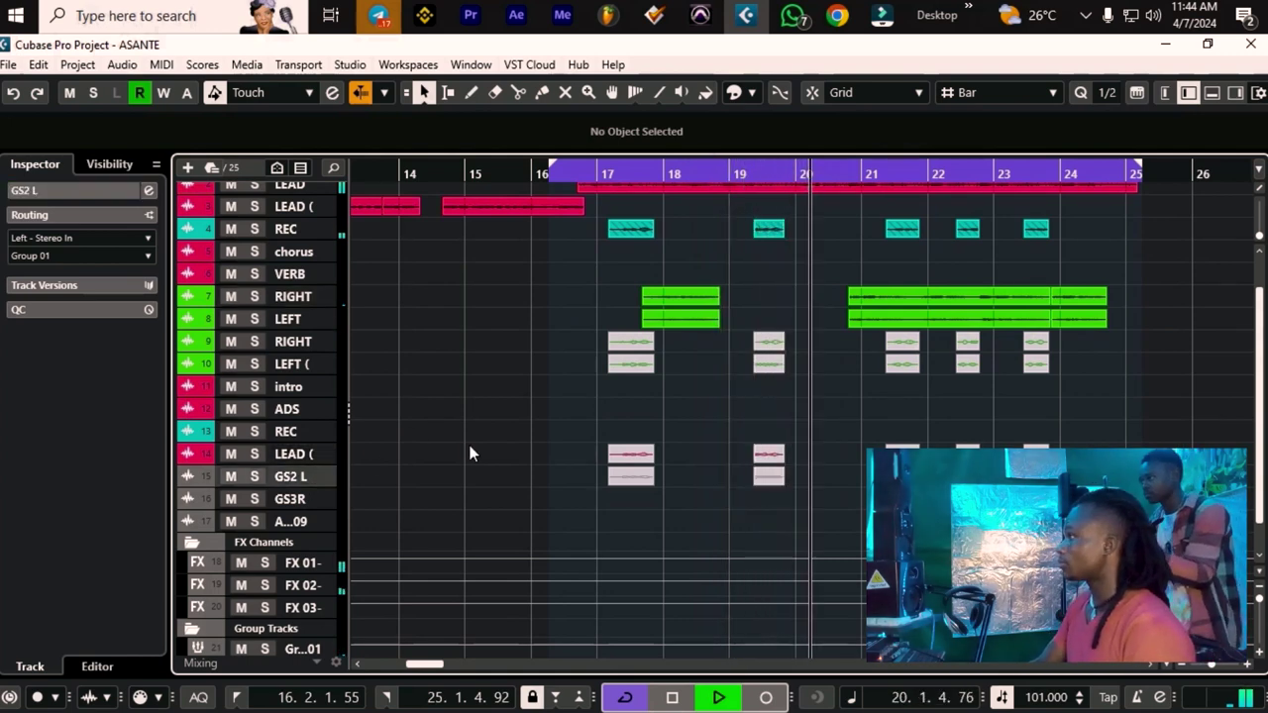
left_click_drag(619, 448, 842, 446)
mouse_move(631, 453)
left_mouse_down()
mouse_move(631, 502)
mouse_move(634, 478)
left_mouse_up()
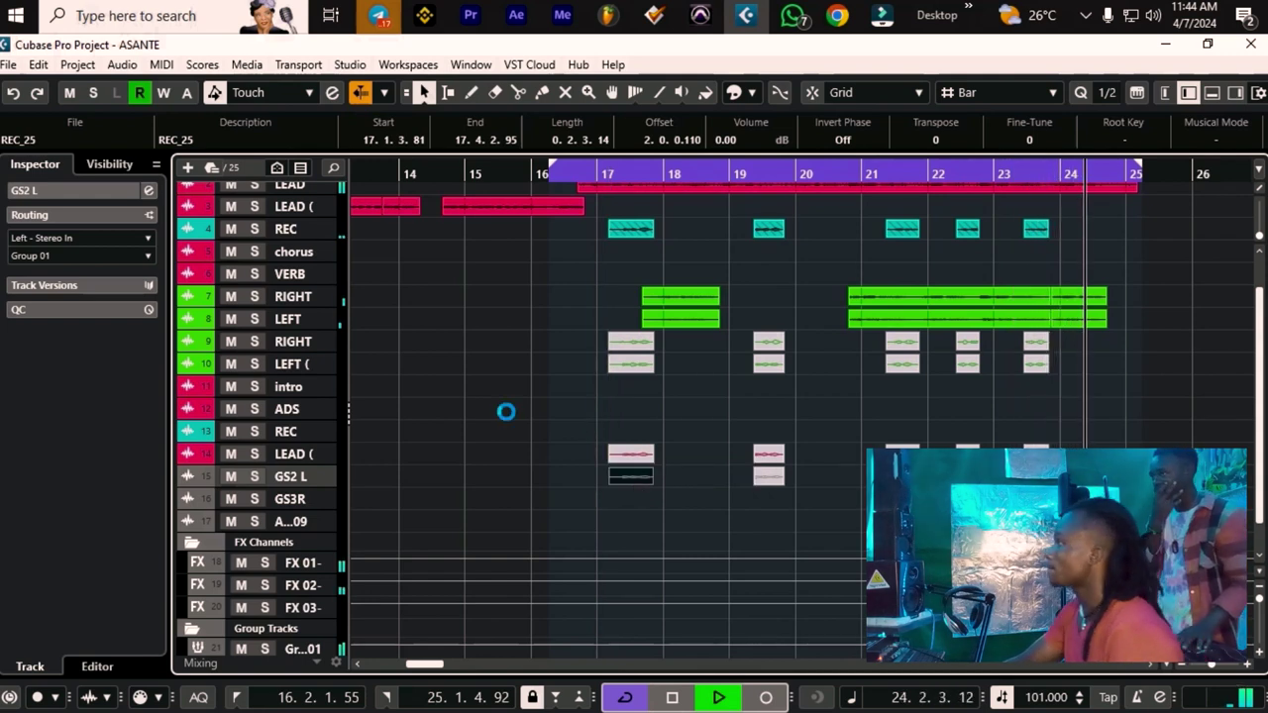
Add a stereo group track named CHORAL, routed to Stereo Out and created inside the Group Tracks folder
scroll(344, 520, "down", 2)
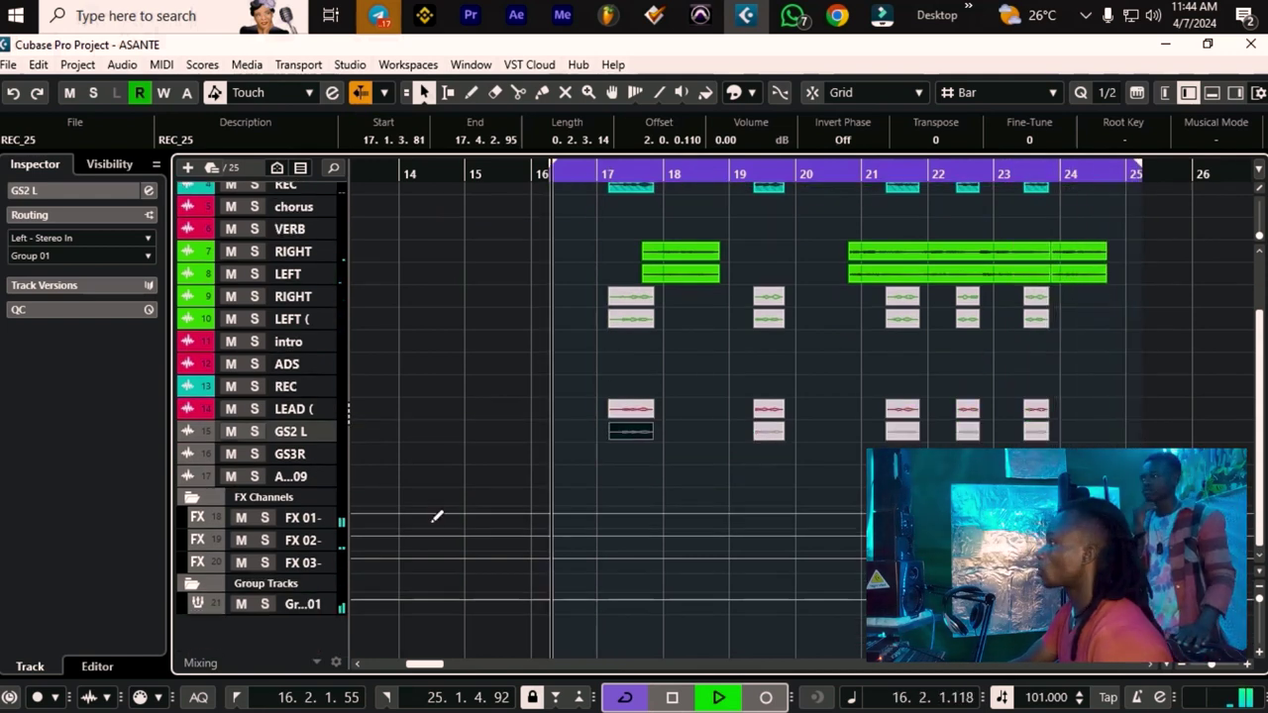
right_click(277, 626)
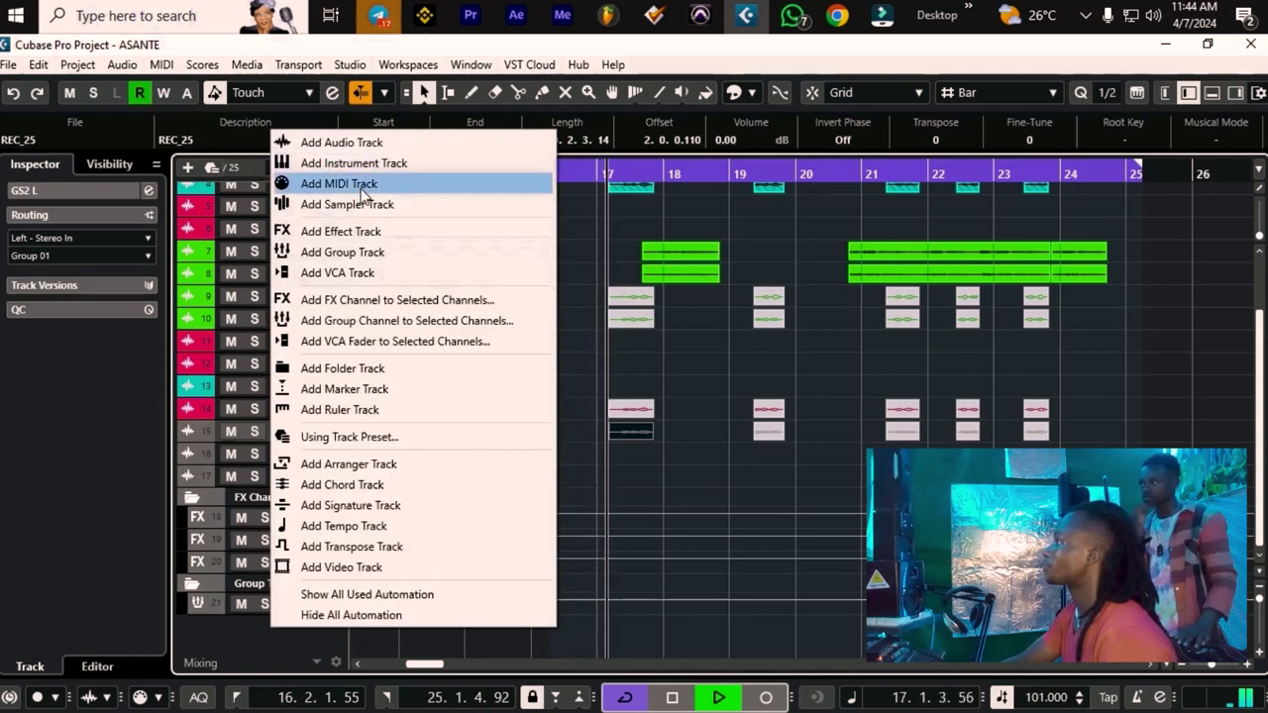
left_click(343, 253)
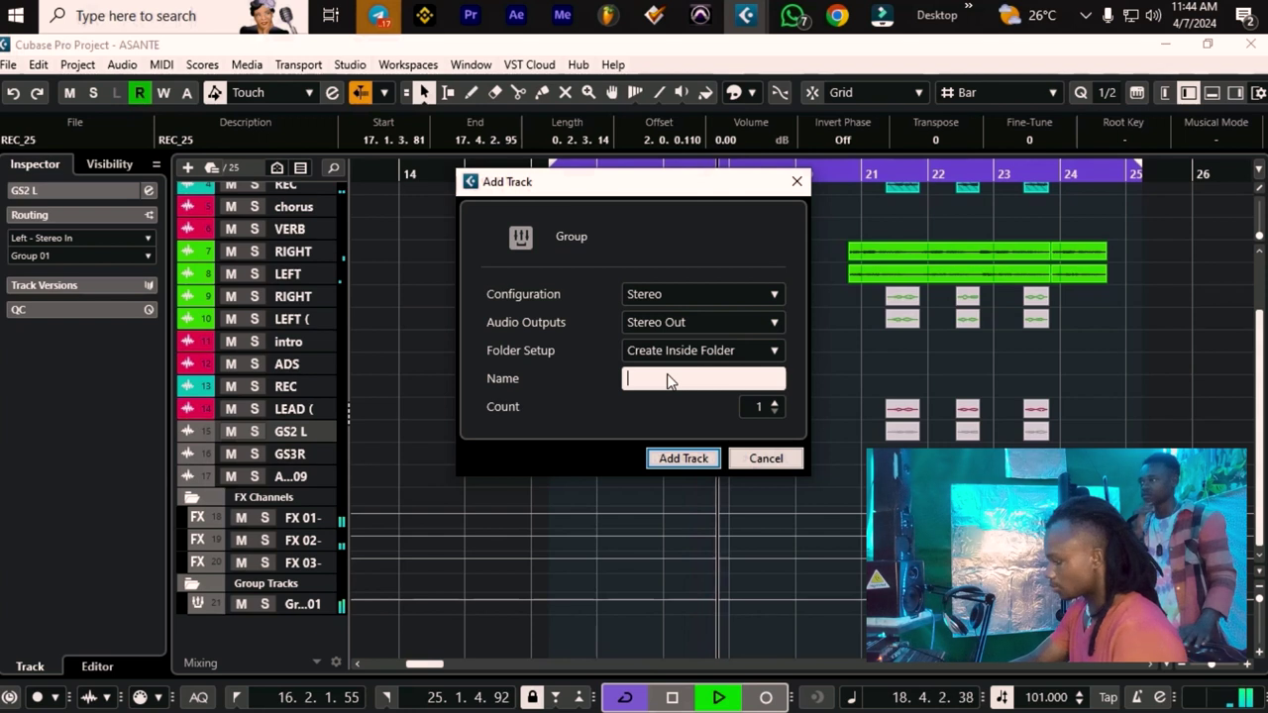
type("HORU")
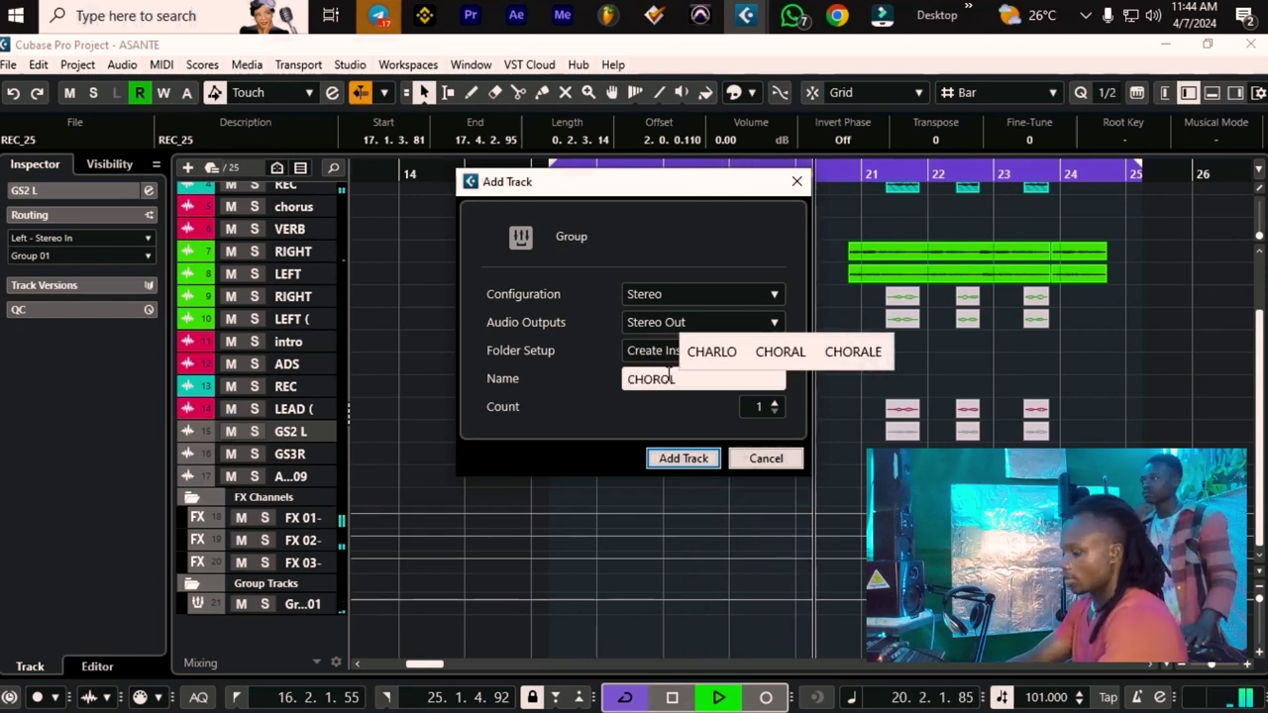
key("BackSpace")
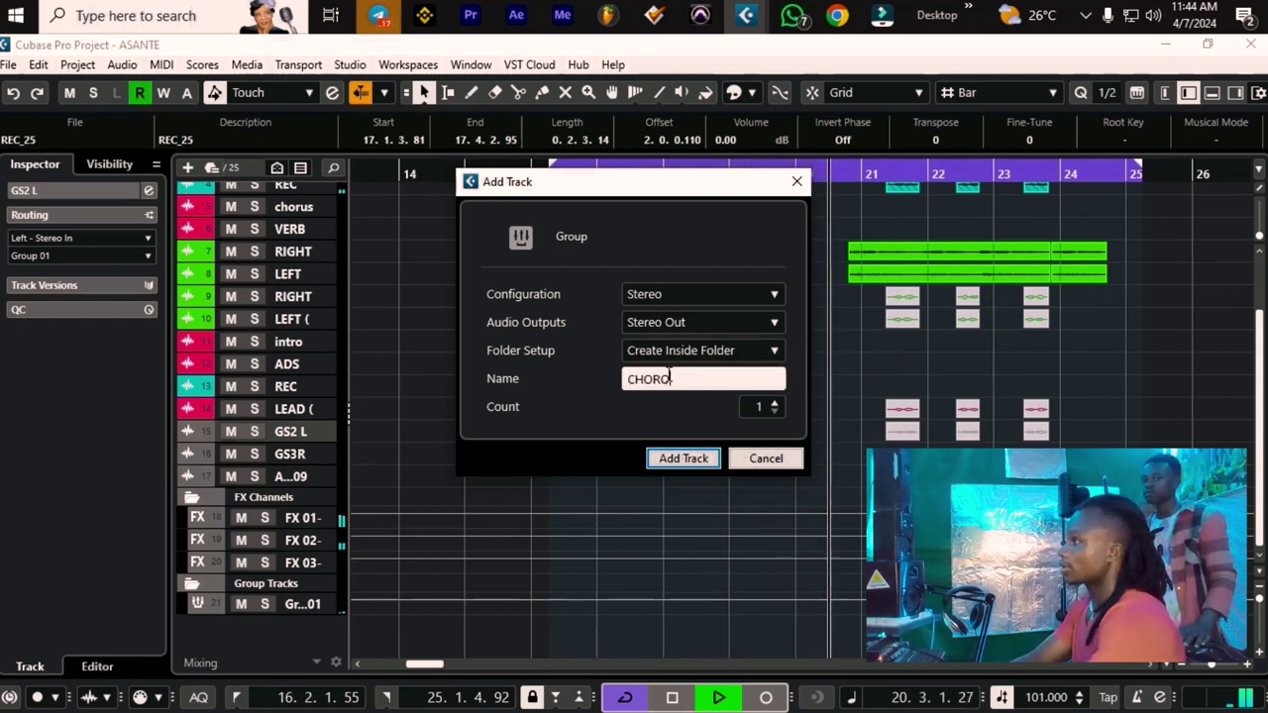
type("AL")
key("Return")
Load the MAIN REC PRESETS FX chain preset into the CHORAL group's inserts and close its channel settings
scroll(668, 374, "right", 5)
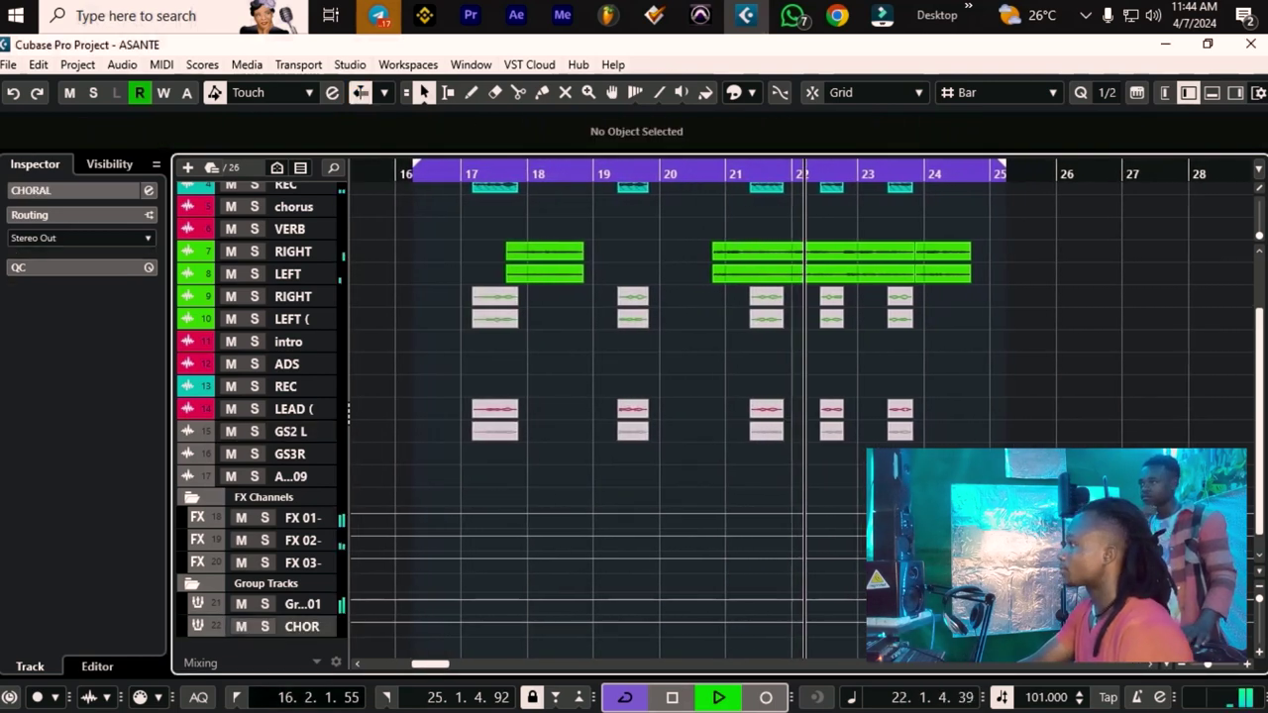
left_click(148, 190)
left_click(262, 265)
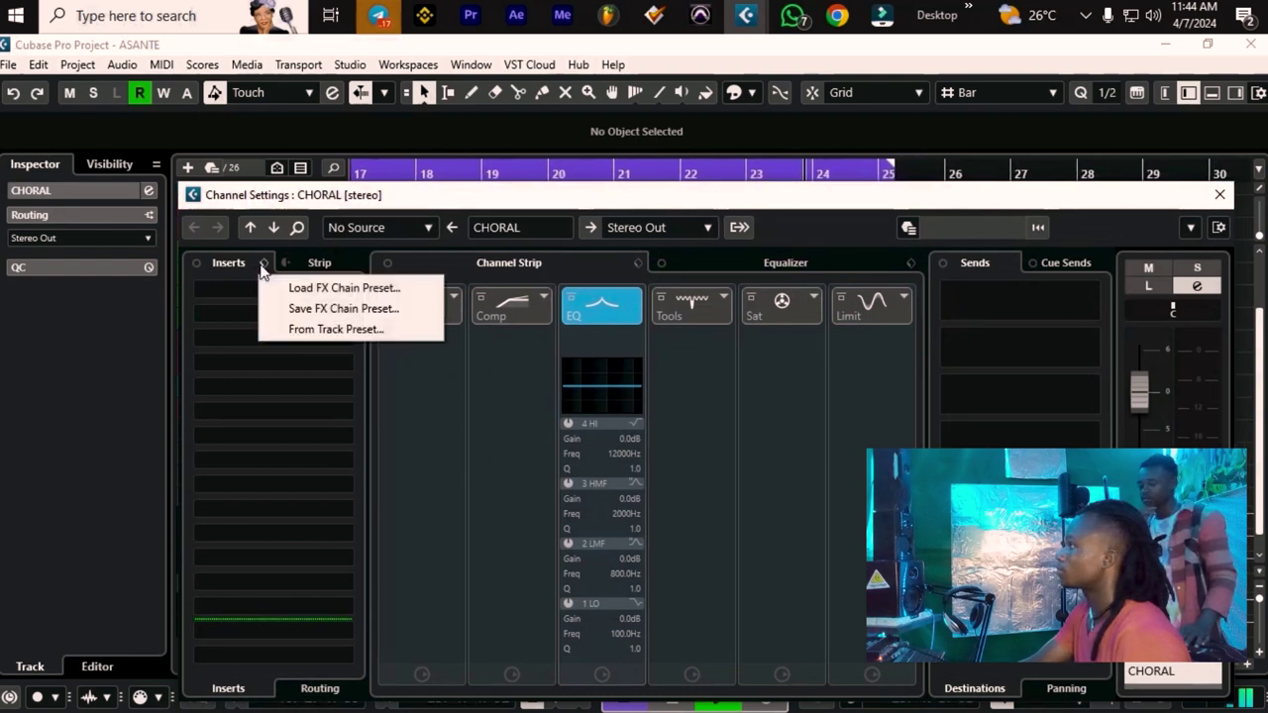
left_click(327, 288)
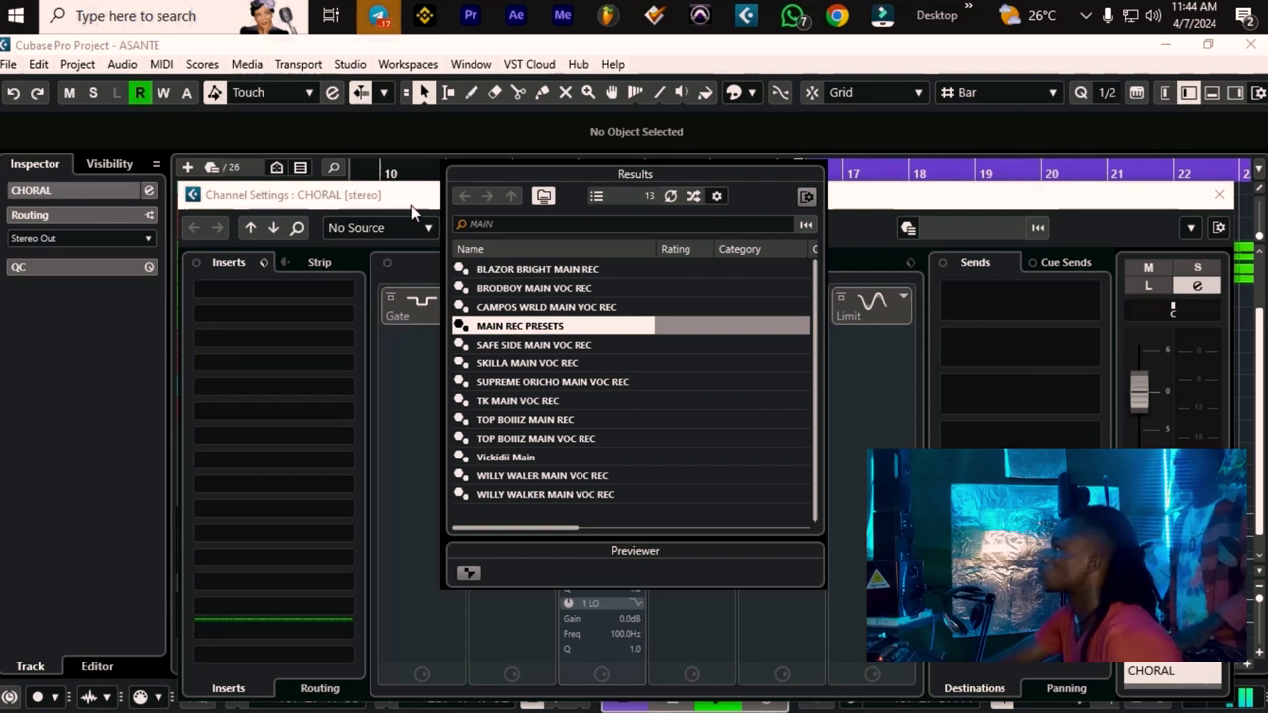
left_click(370, 226)
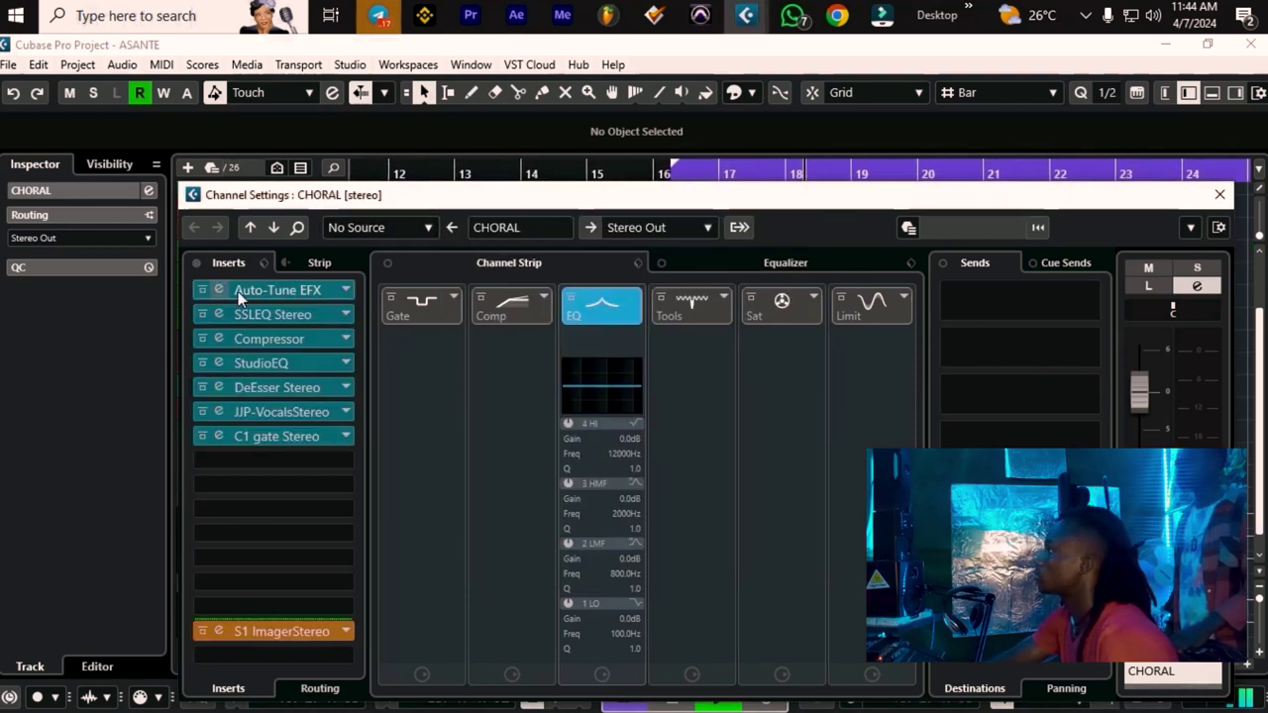
left_click(1220, 194)
Check the key and scale settings of the Auto-Tune EFX insert on the Group 01 track
scroll(326, 337, "up", 2)
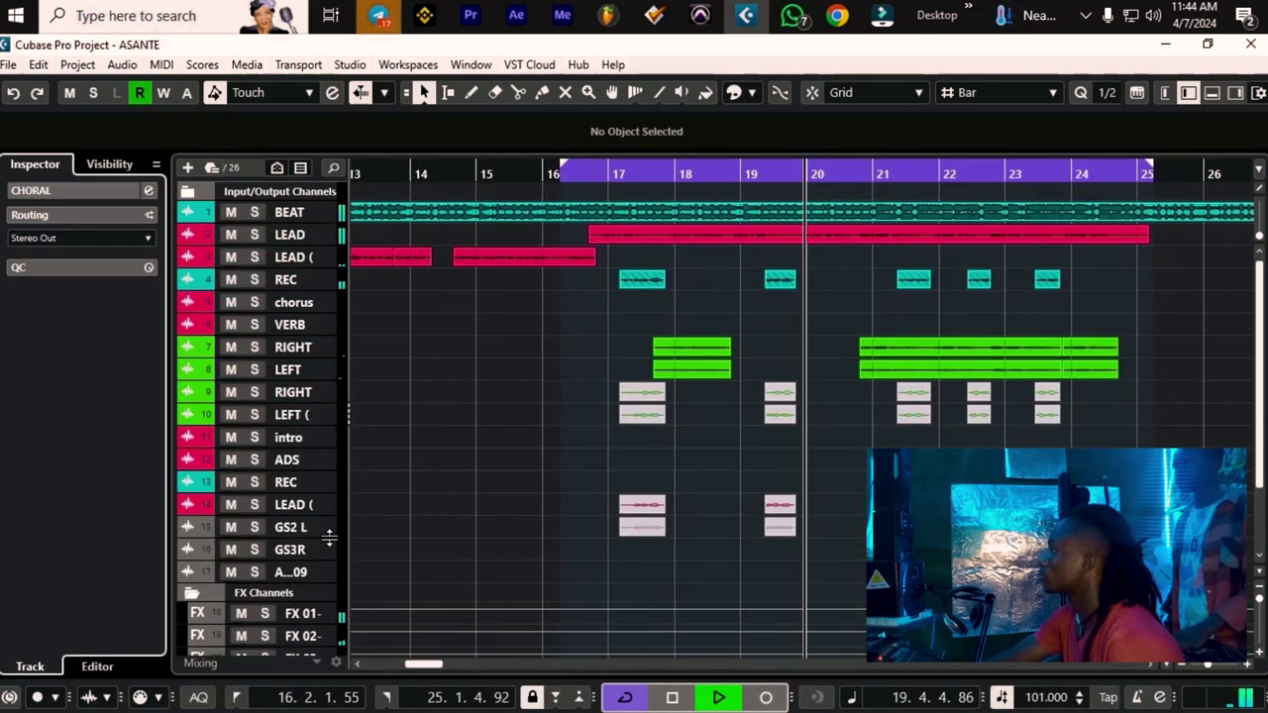
scroll(317, 545, "down", 3)
left_click(292, 581)
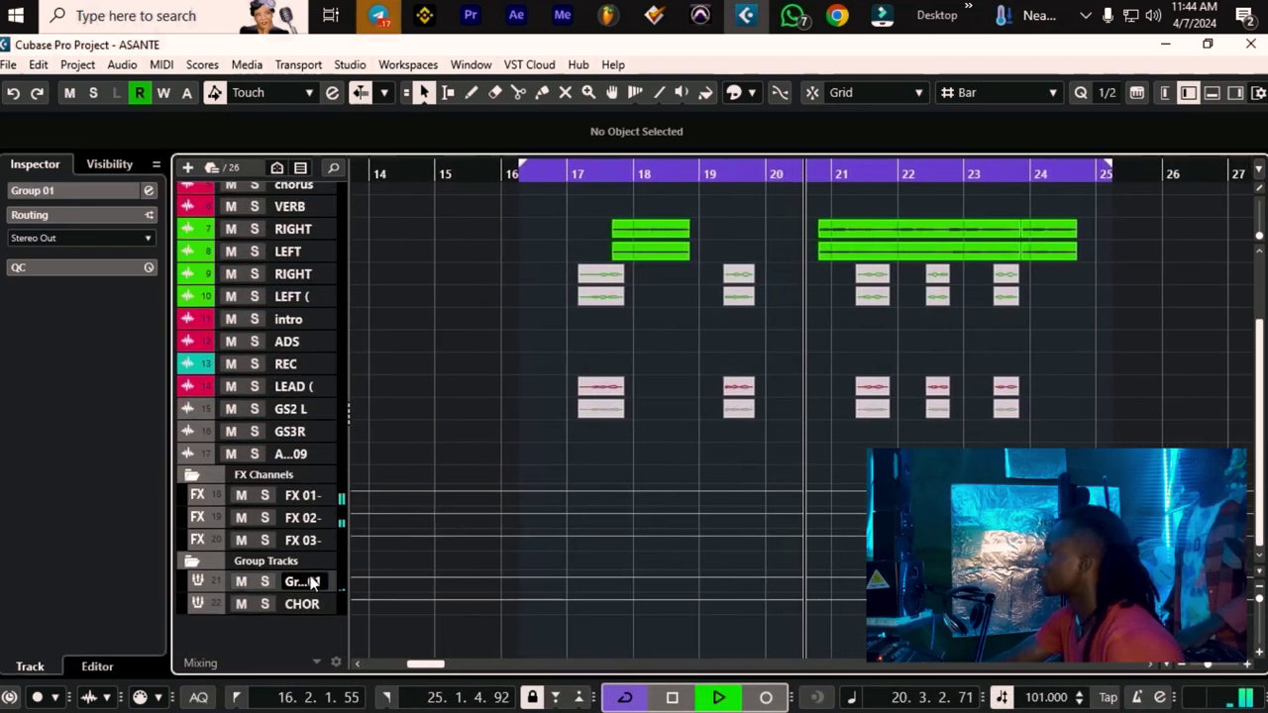
left_click(149, 193)
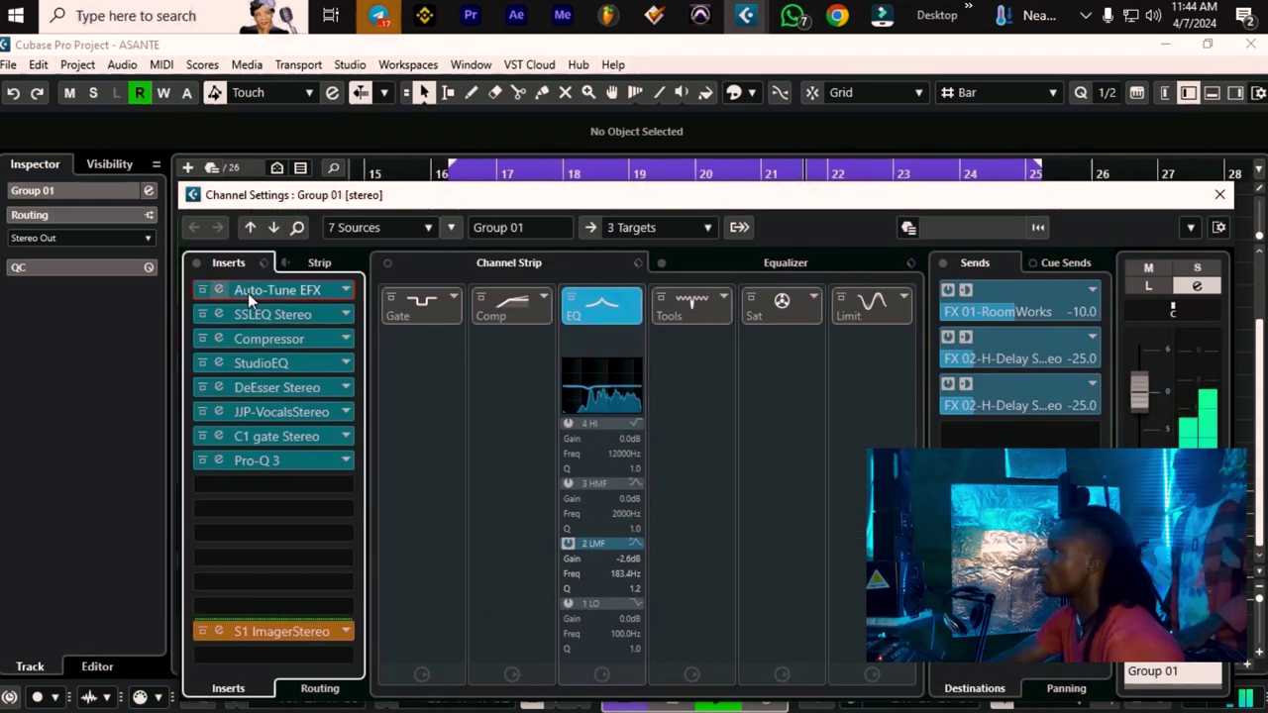
left_click(248, 293)
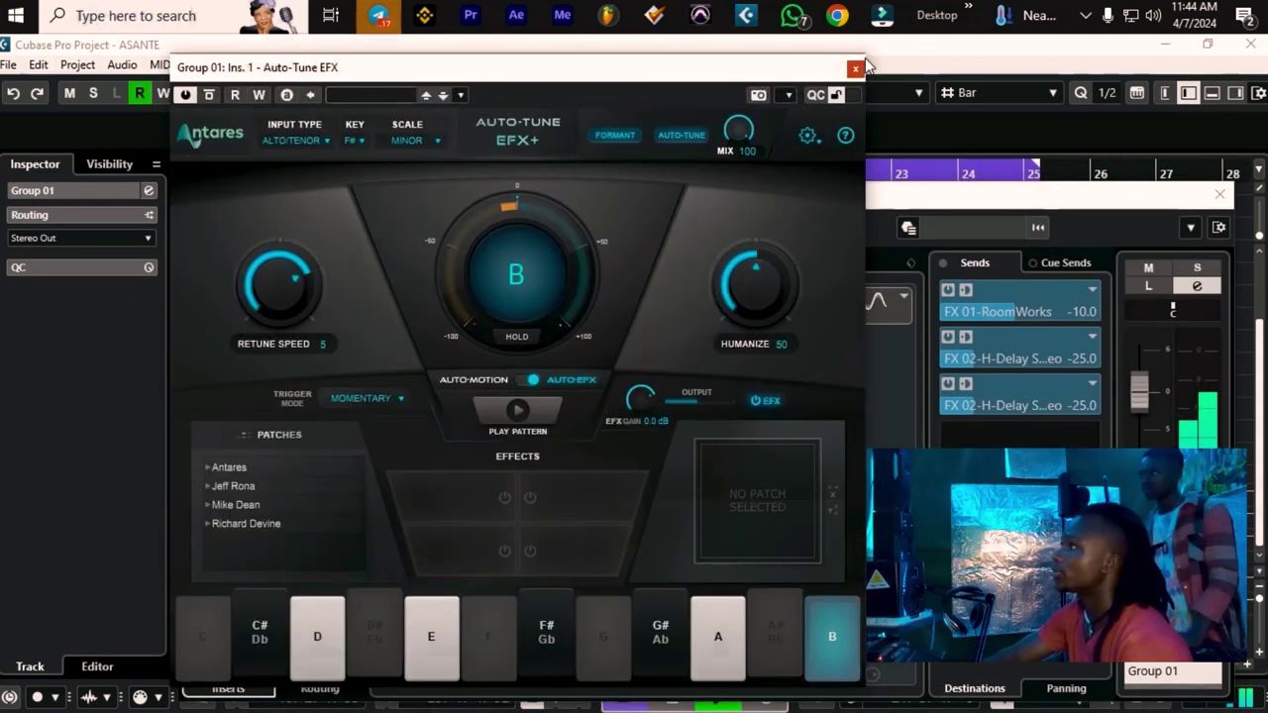
left_click(856, 68)
left_click(1219, 194)
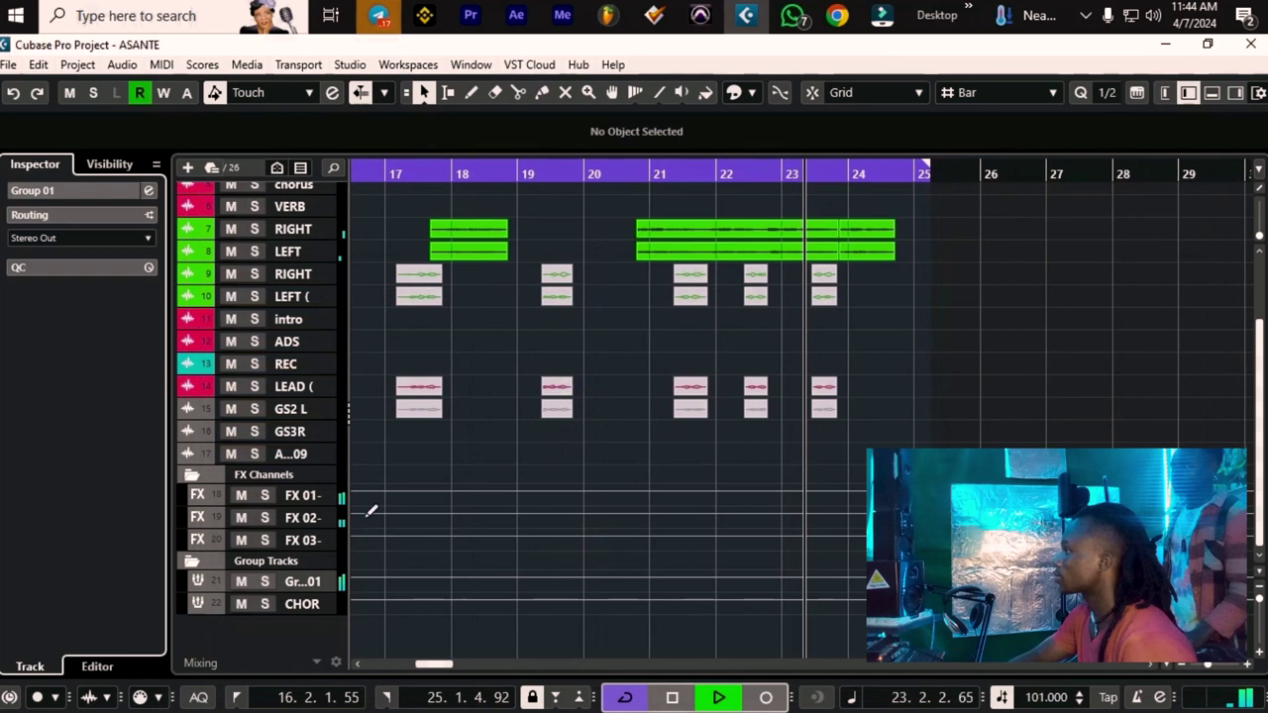
Set the scale of the CHORAL group's Auto-Tune EFX insert to Minor and close its windows
left_click(195, 210)
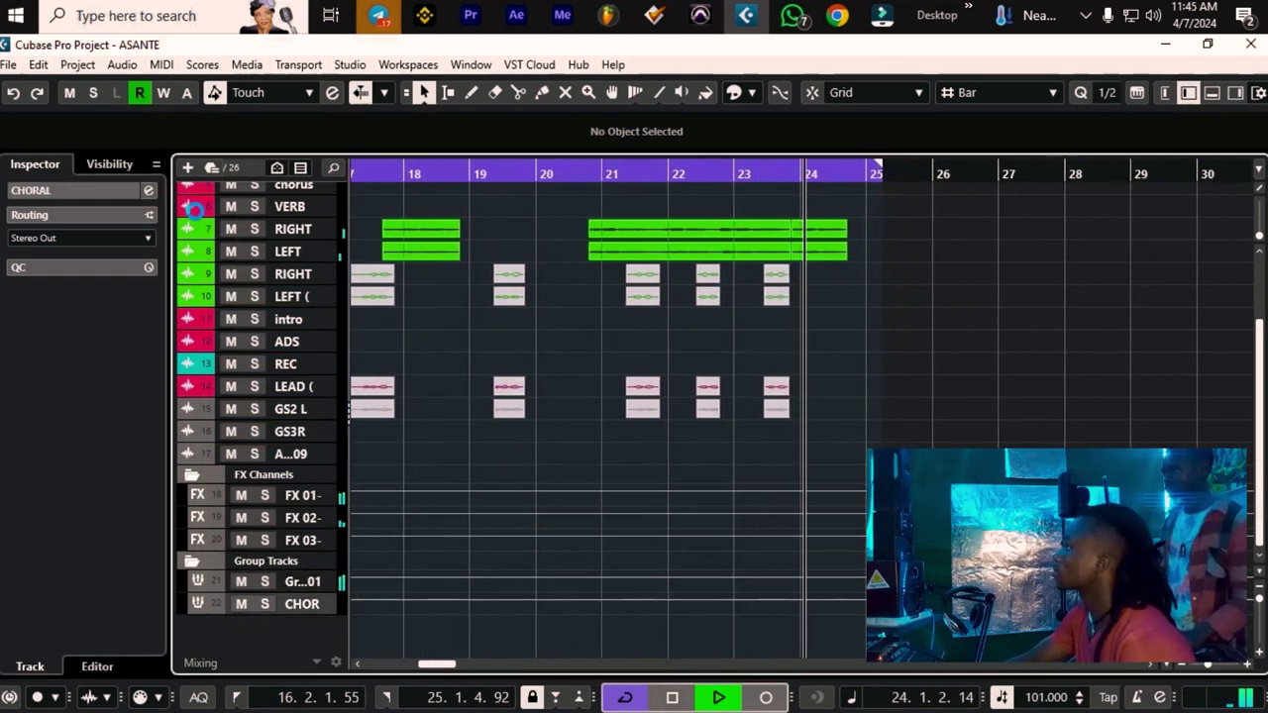
left_click(149, 190)
left_click(253, 290)
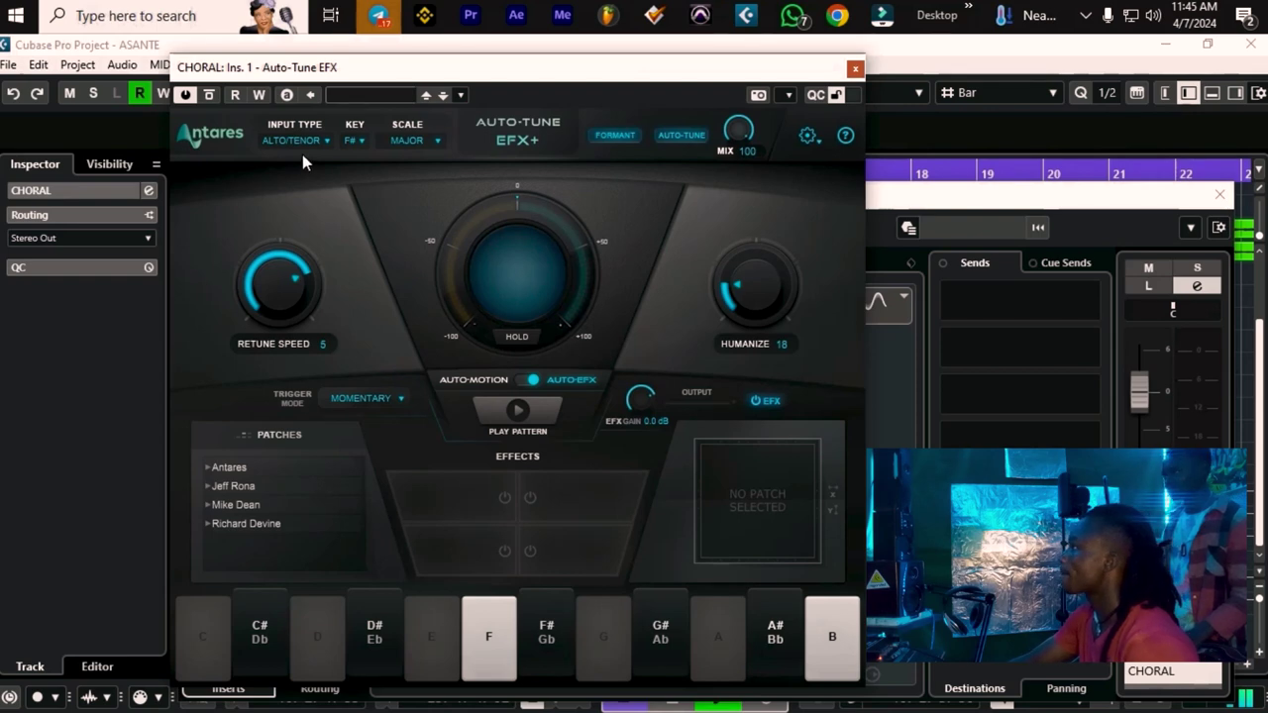
left_click(414, 148)
left_click(422, 184)
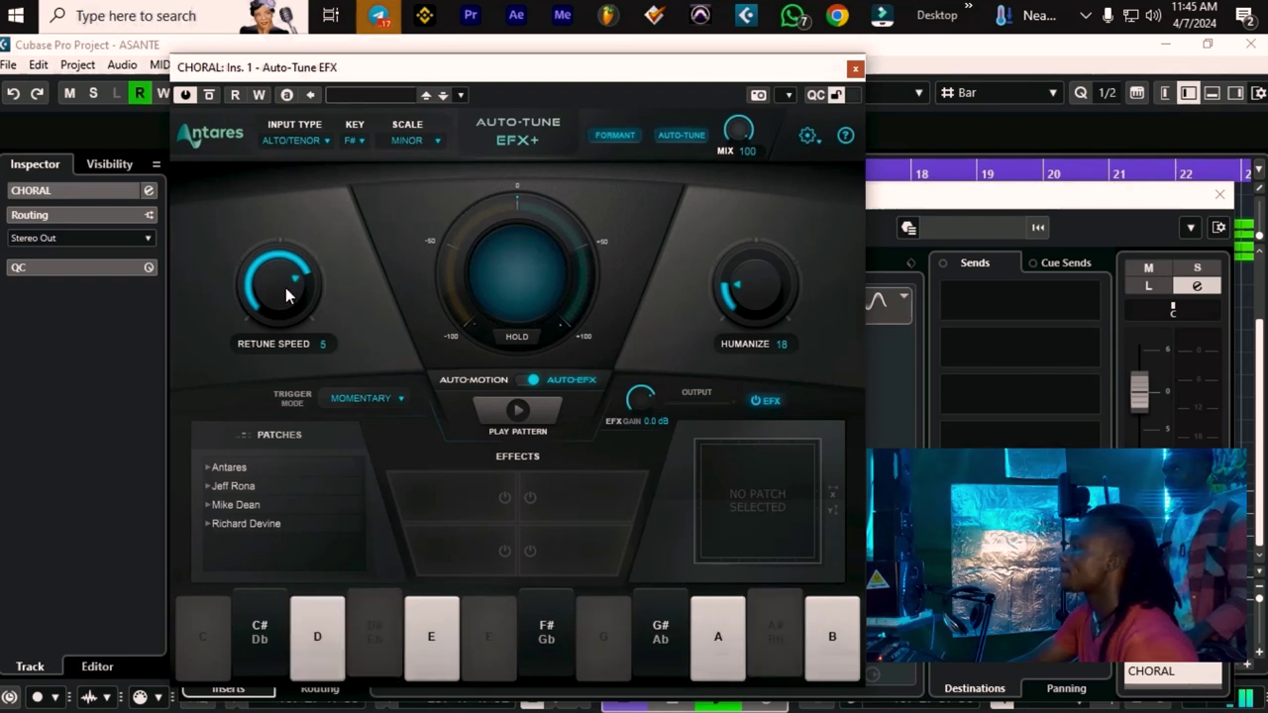
left_click(854, 70)
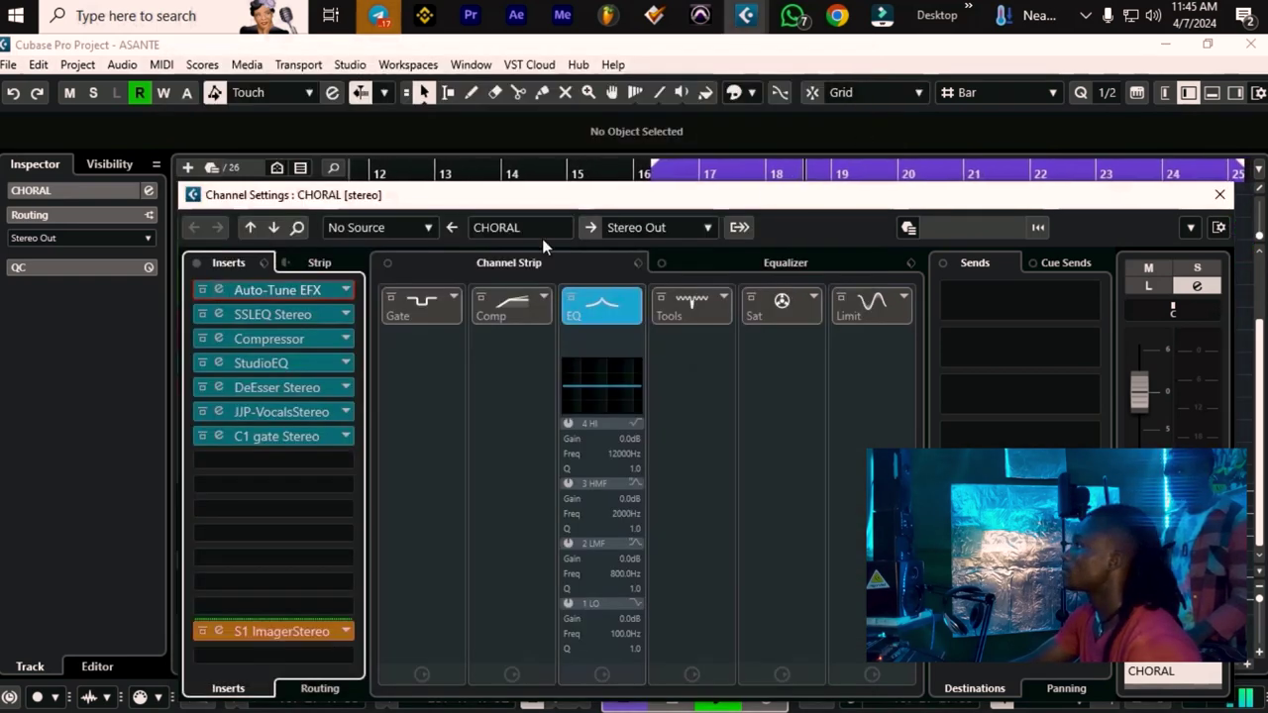
left_click(1220, 196)
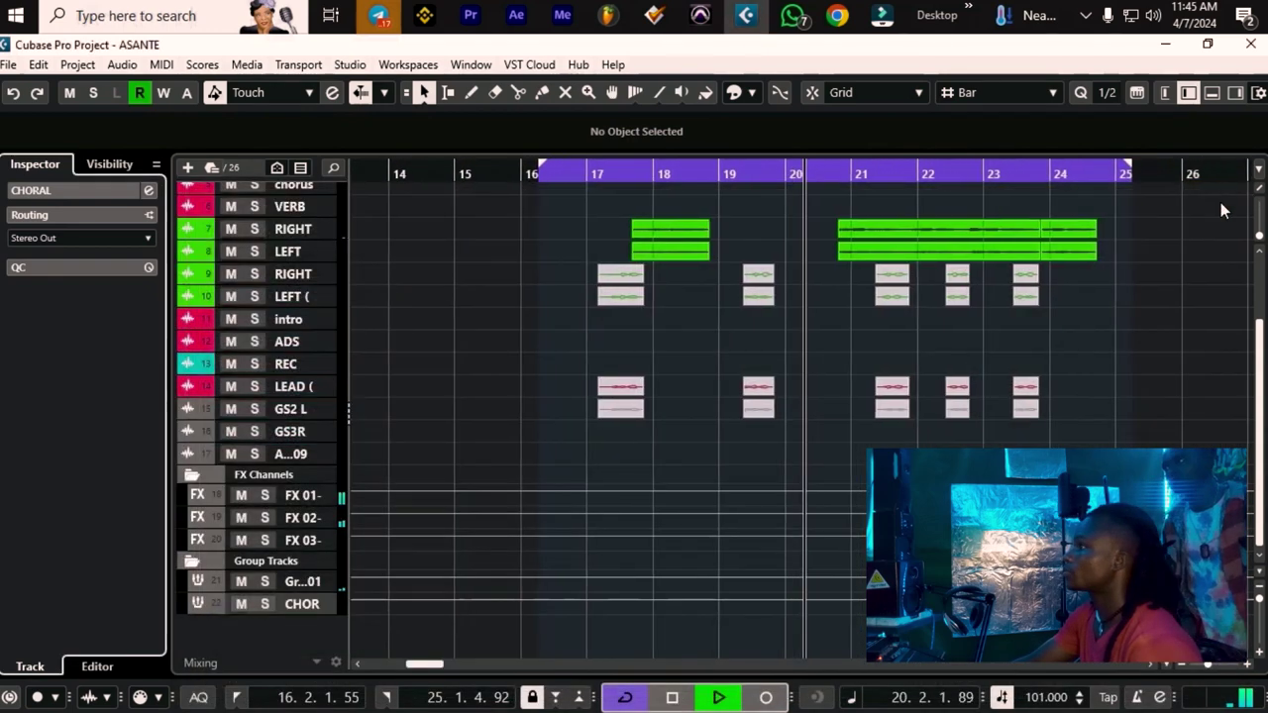
scroll(647, 295, "up", 3)
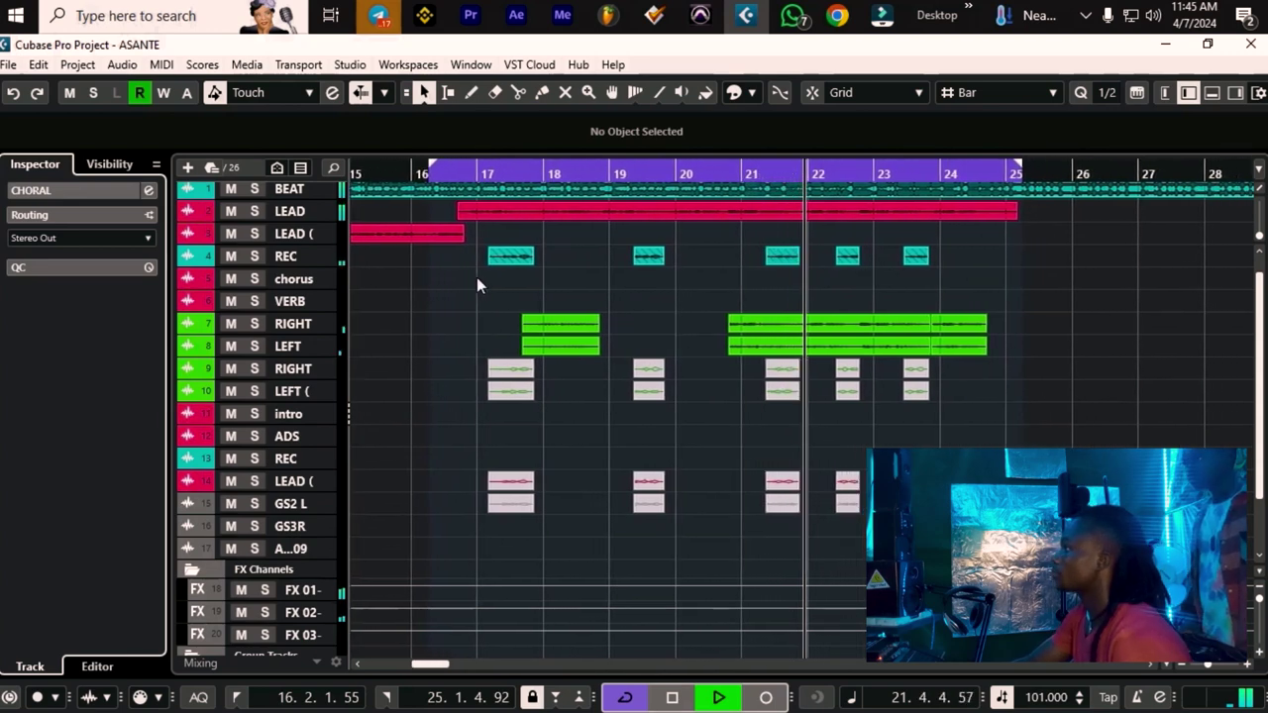
Stop playback and add four mono audio tracks named P, with input In 1 (Mono) and output Stereo Out
scroll(377, 555, "down", 3)
scroll(633, 361, "up", 3)
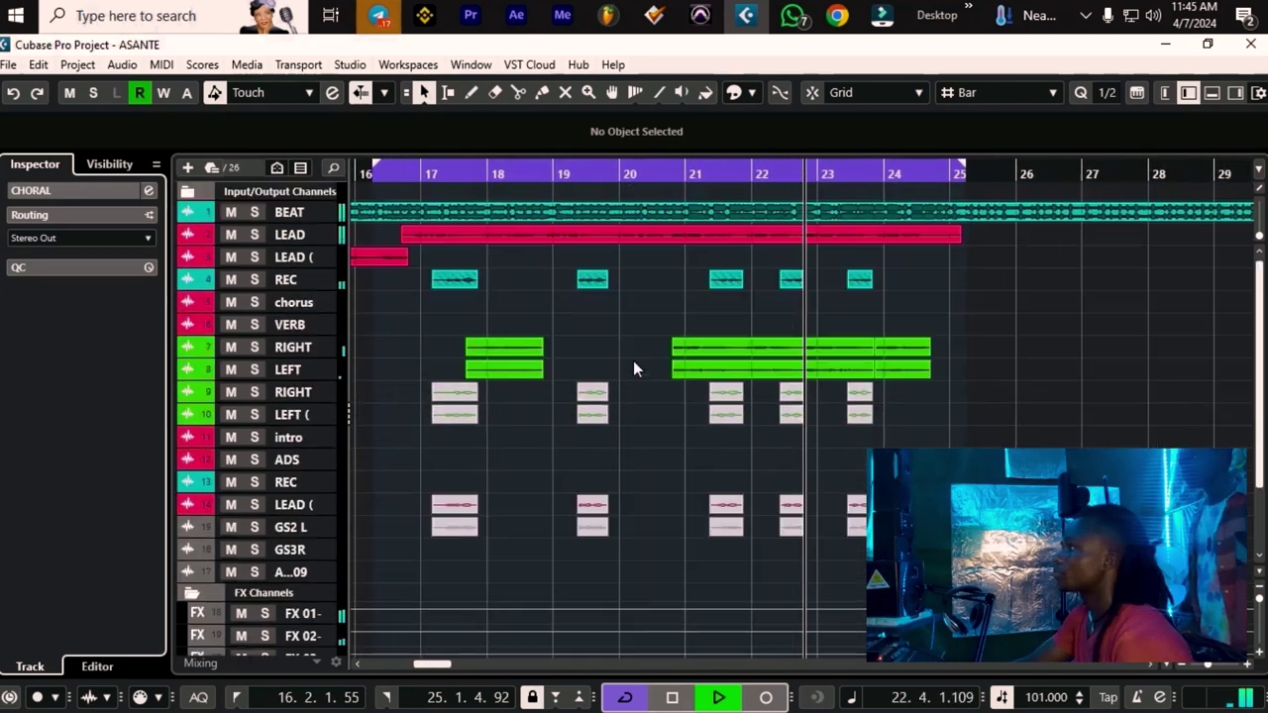
scroll(273, 632, "down", 3)
key("space")
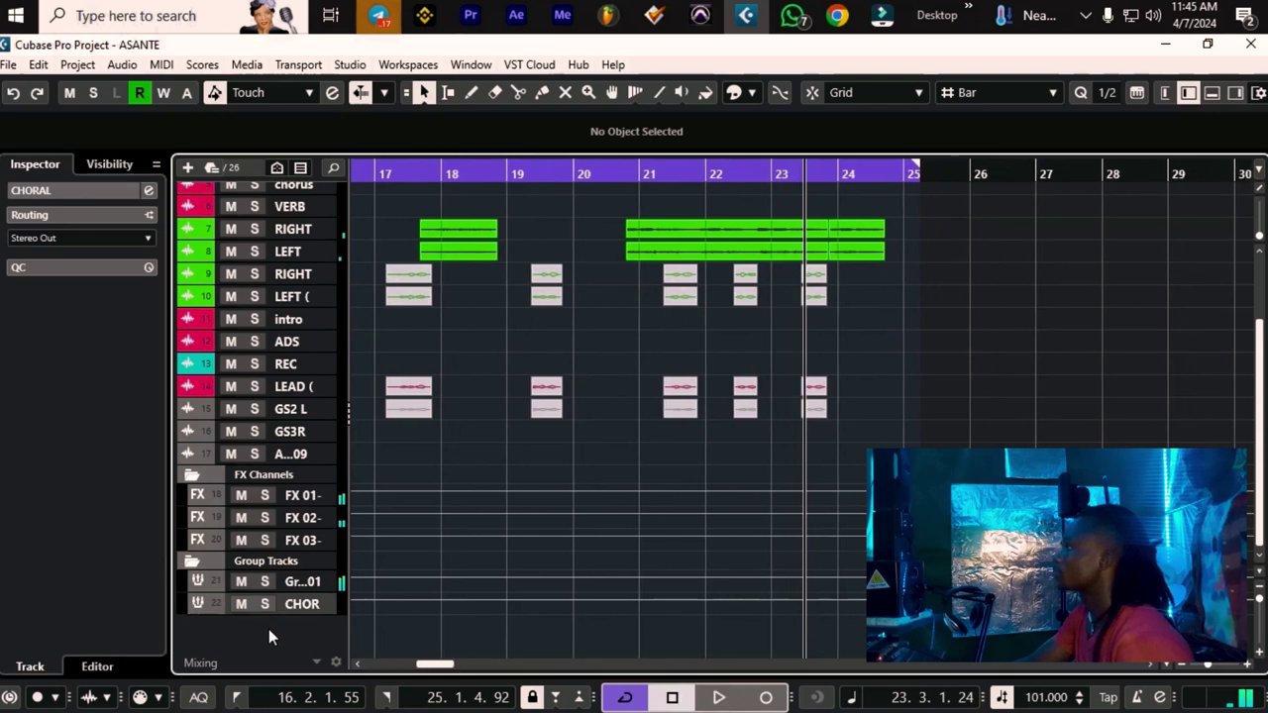
right_click(270, 628)
left_click(378, 145)
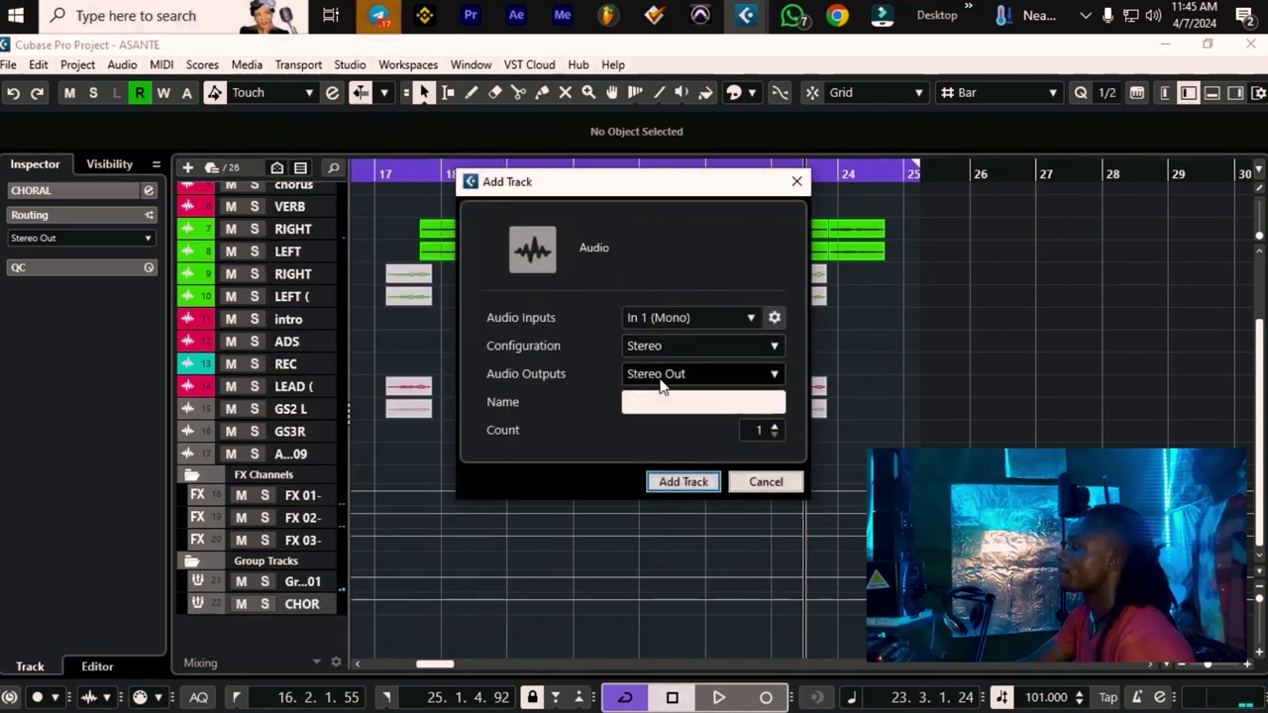
left_click(715, 350)
left_click(680, 431)
left_click(774, 426)
left_click(774, 426)
left_click(773, 425)
left_click(774, 434)
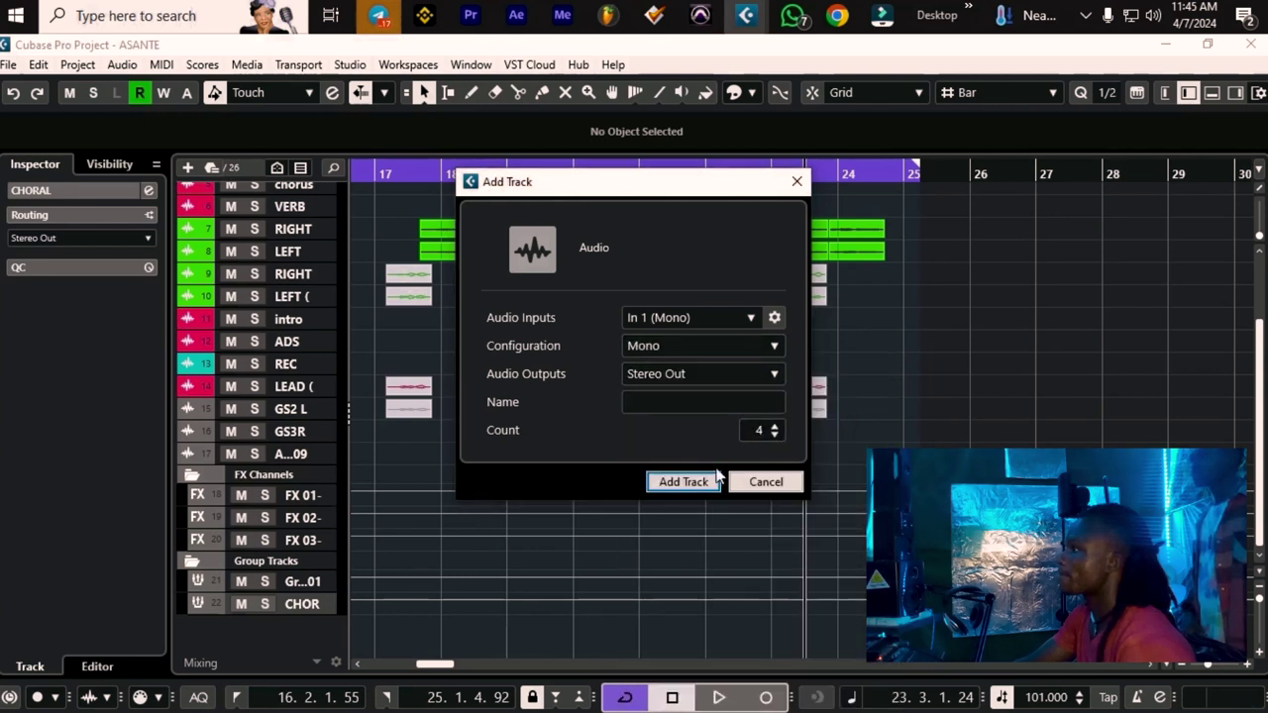
left_click(695, 406)
type("P")
key("Return")
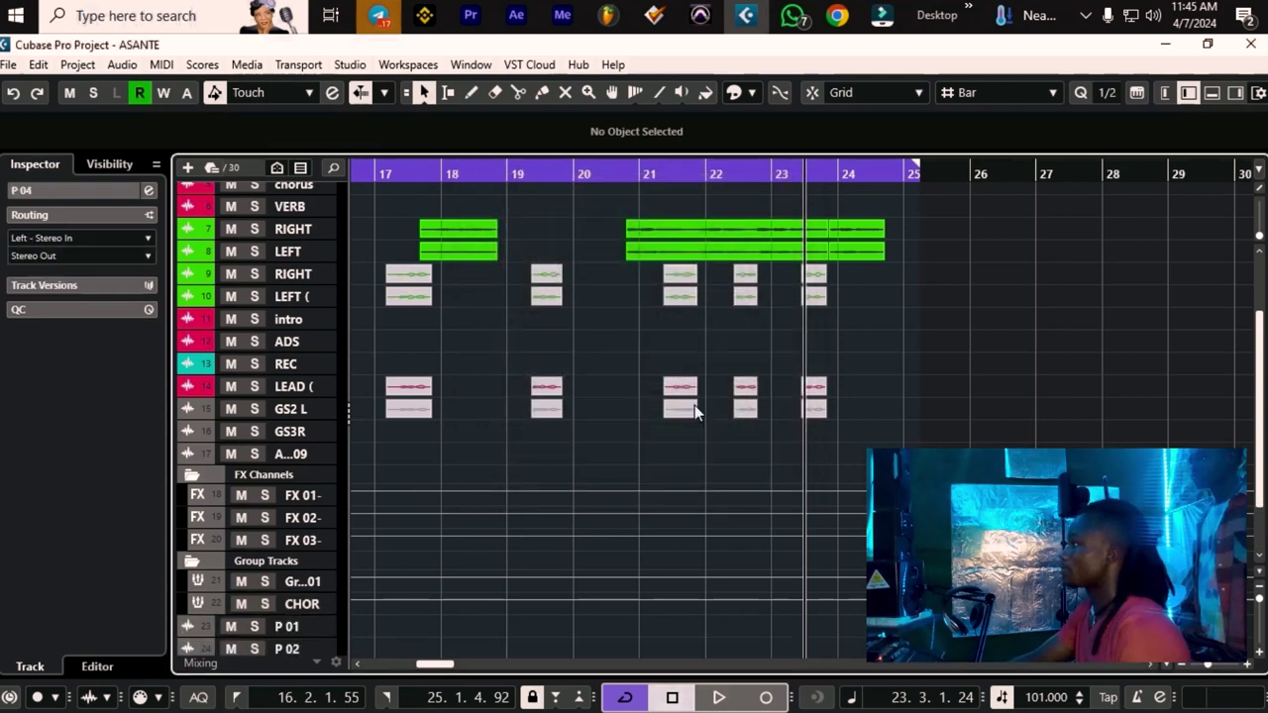
Move tracks P 01 to P 04 out from under the Group Tracks to directly below the GS3R track
key("space")
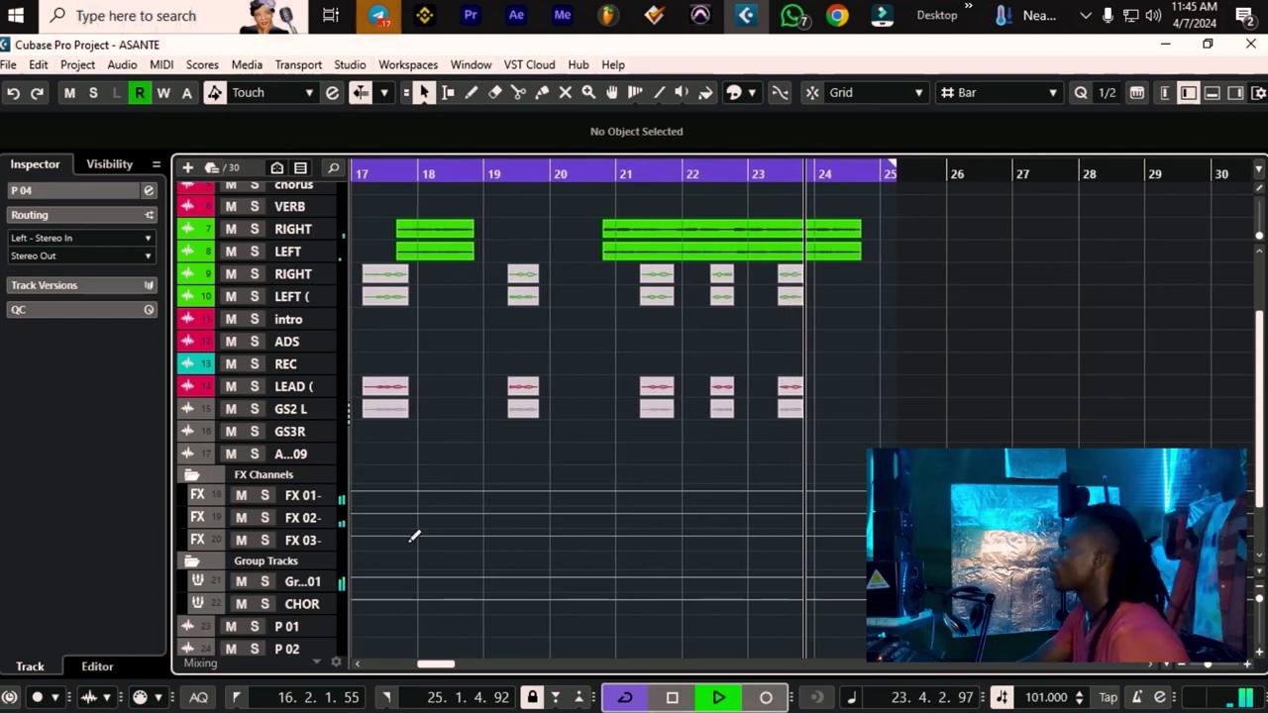
scroll(410, 535, "down", 3)
left_click_drag(304, 539, 307, 357)
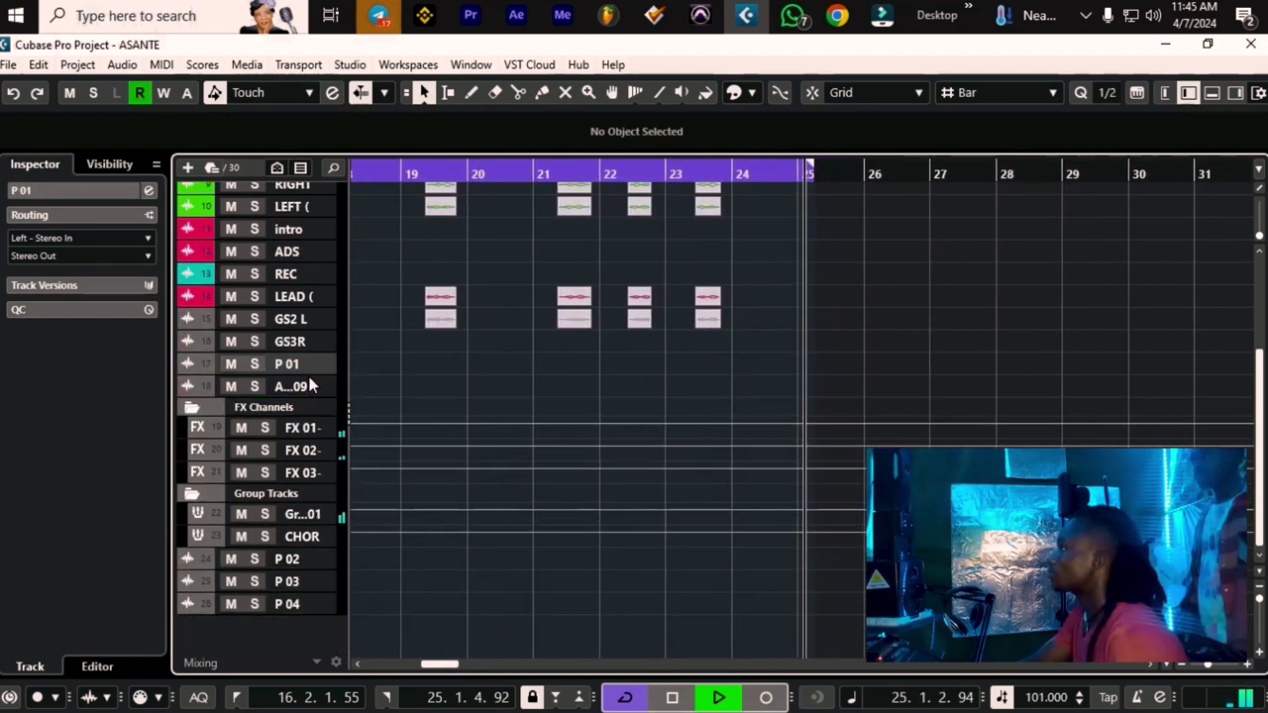
left_click(292, 561)
left_click(288, 603, "shift")
left_click_drag(287, 603, 306, 383)
scroll(559, 334, "up", 3)
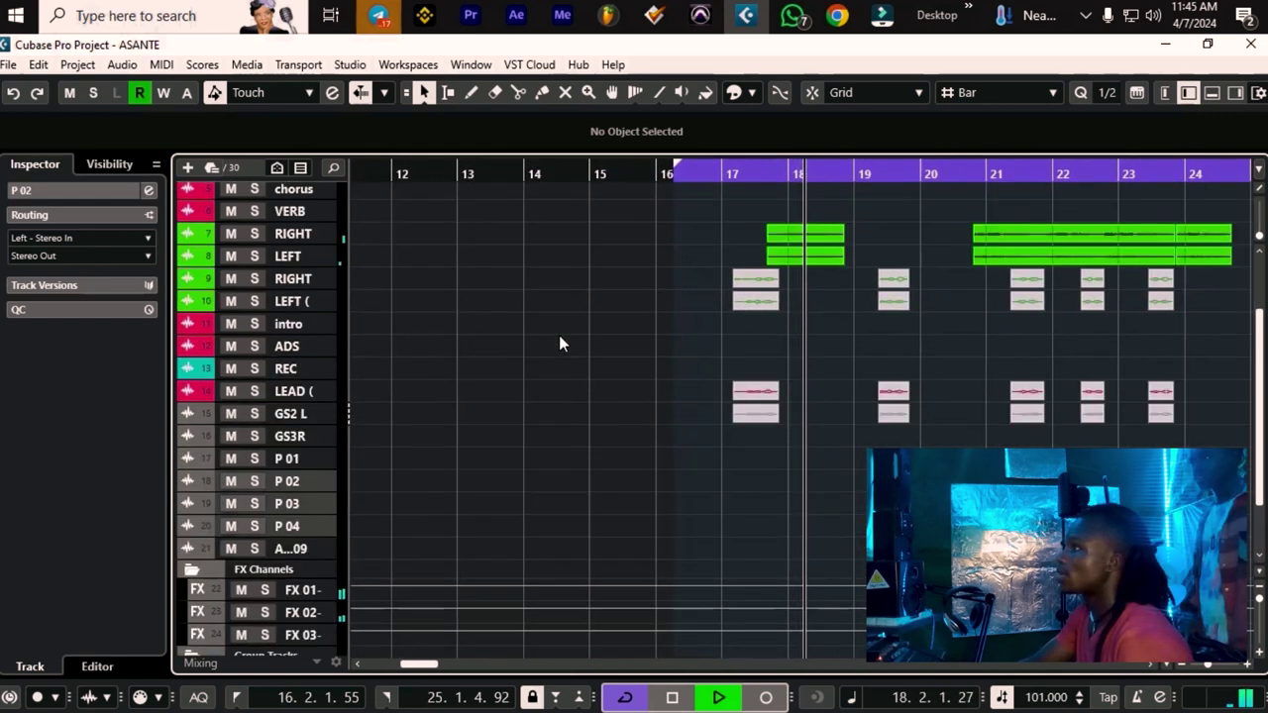
Move the block of tracks from GS2 L to P 04 up to directly above the intro track
left_click(293, 415)
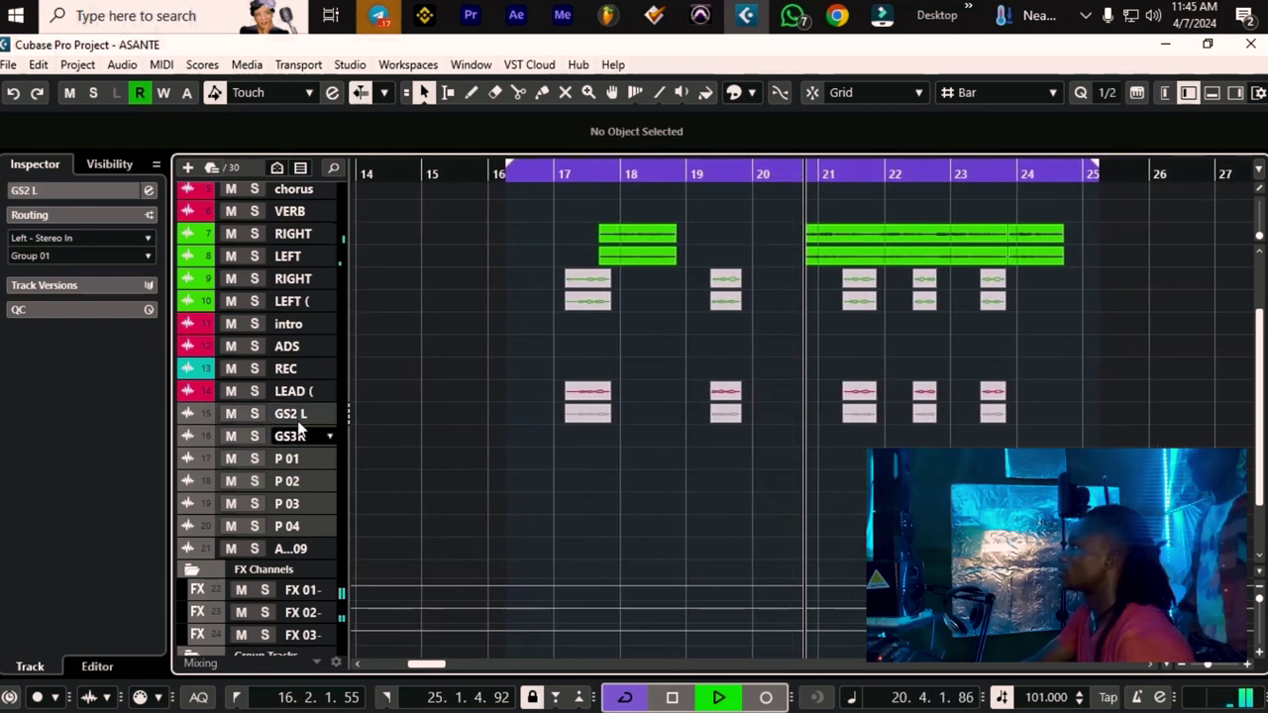
left_click_drag(301, 424, 306, 327)
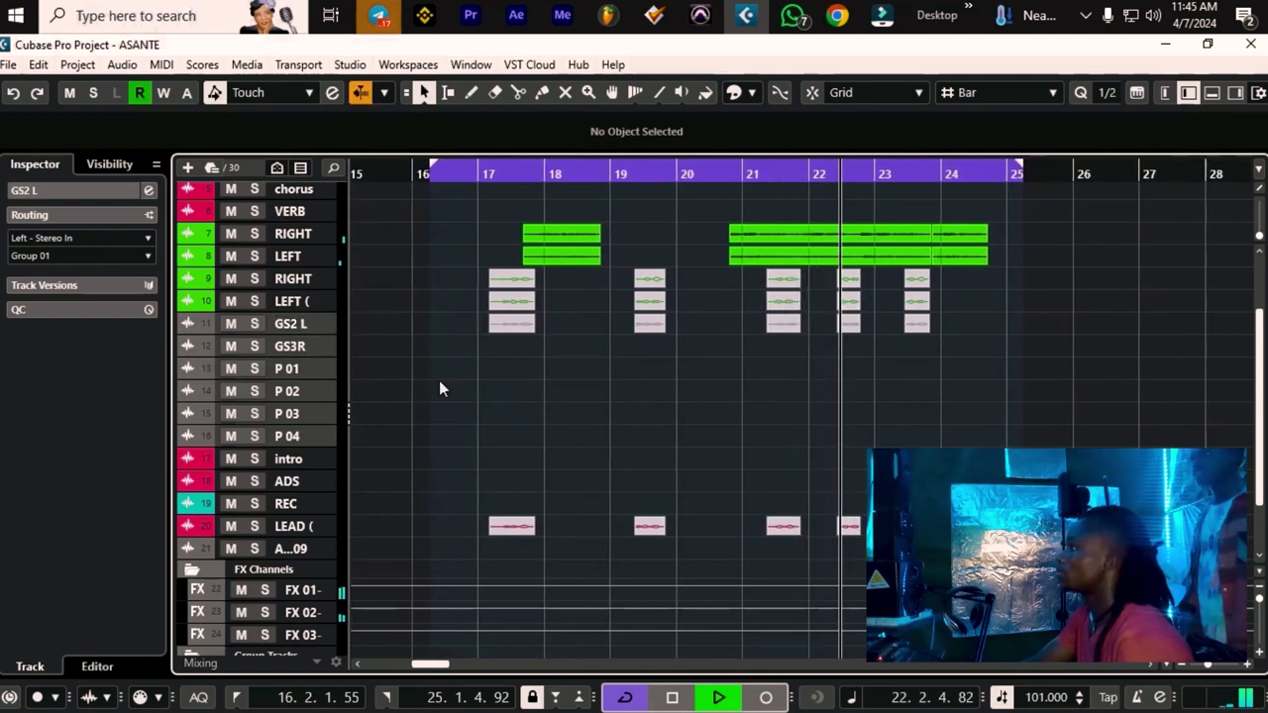
scroll(476, 430, "down", 3)
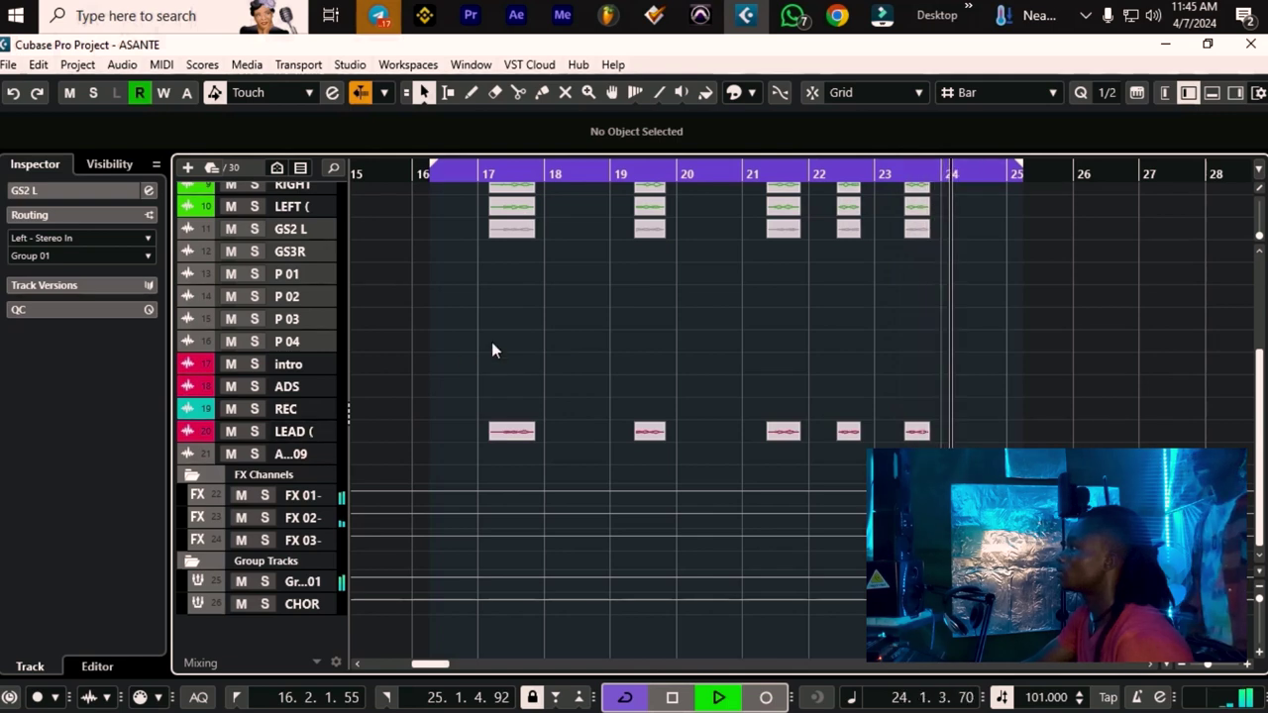
scroll(492, 336, "up", 5)
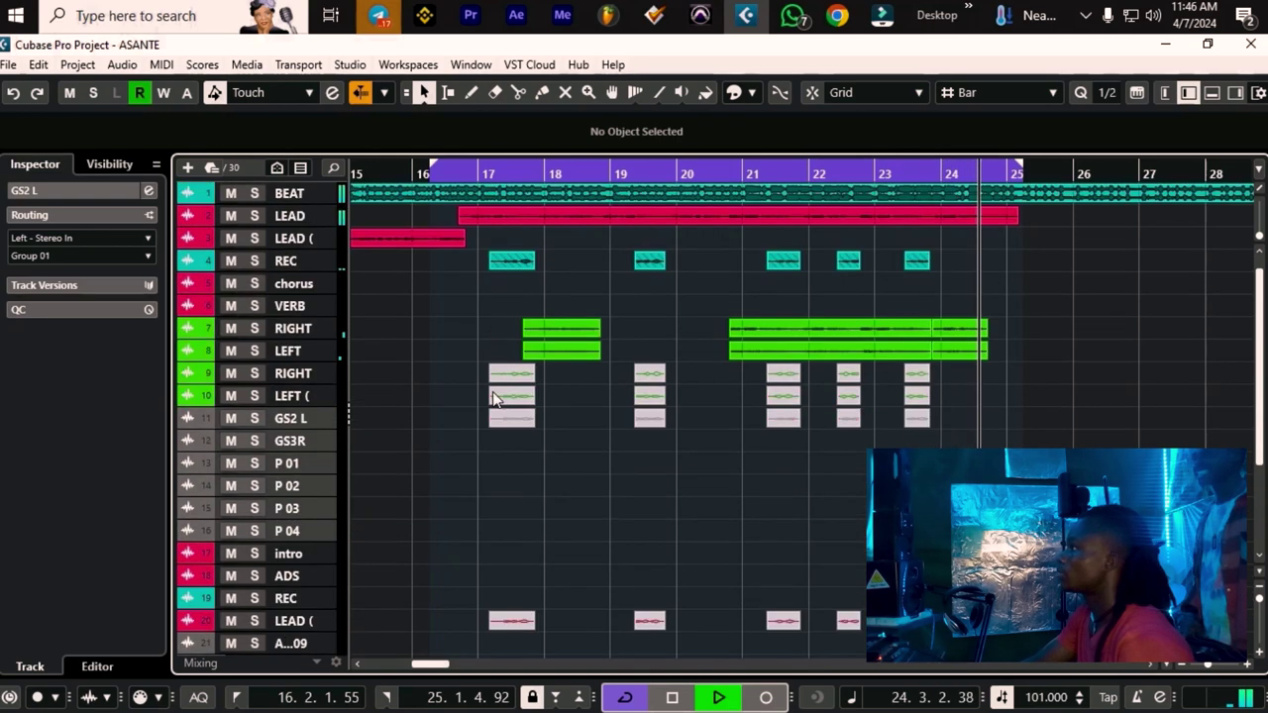
Move the five vocal phrases from the lower LEAD track onto the GS3R track at the same bar positions
left_click(305, 441)
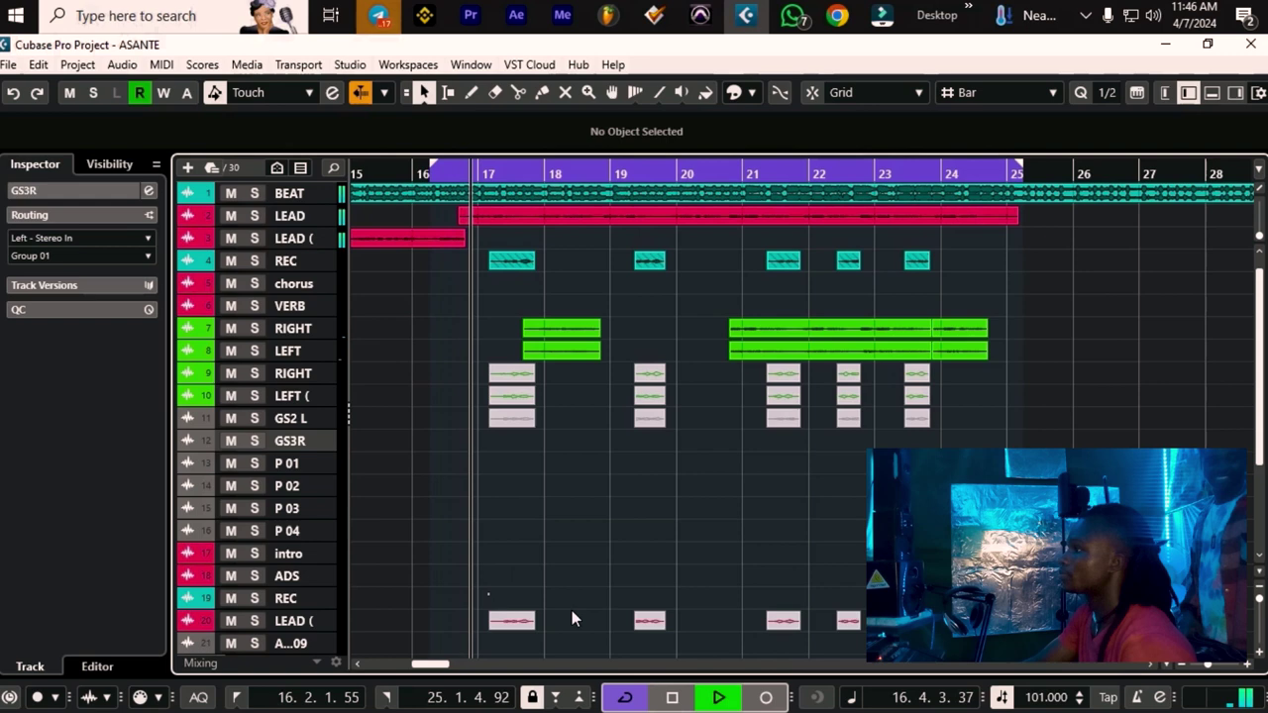
left_click_drag(572, 610, 774, 589)
left_click_drag(505, 619, 488, 440)
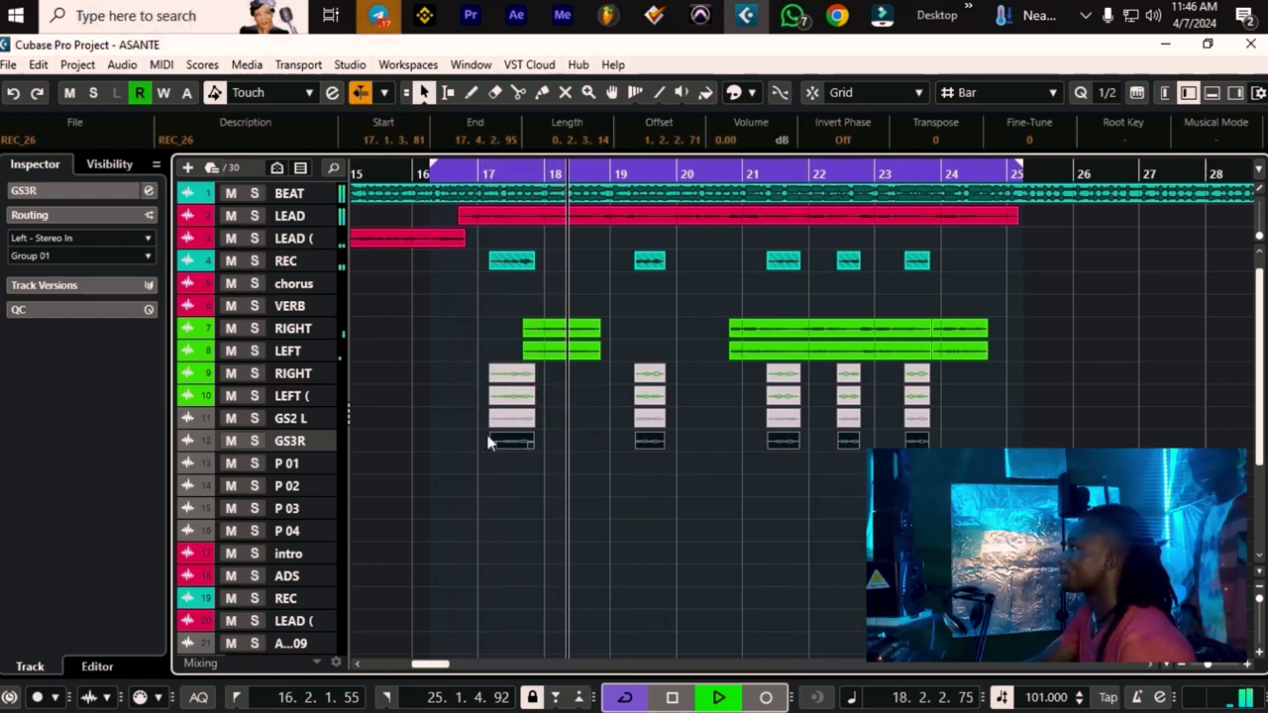
Check the channel settings of the GS2 L and GS3R tracks, including panning and output routing
left_click(294, 419)
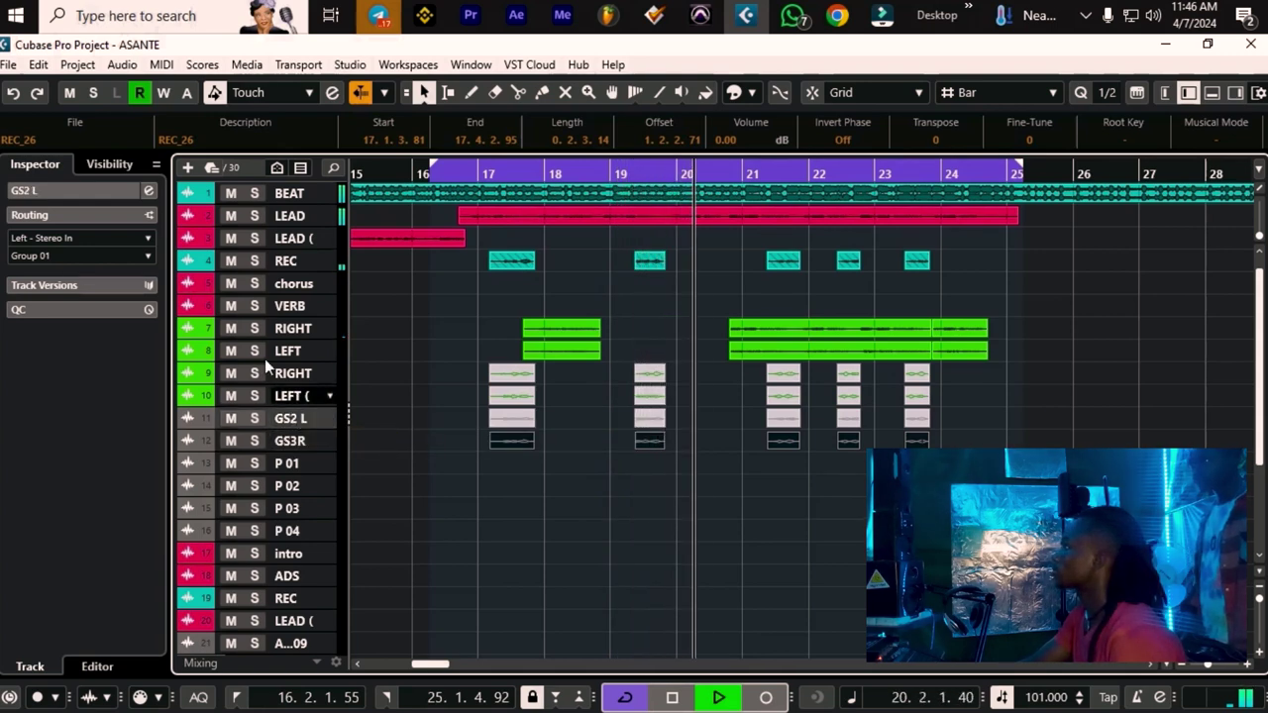
left_click(104, 167)
left_click(45, 164)
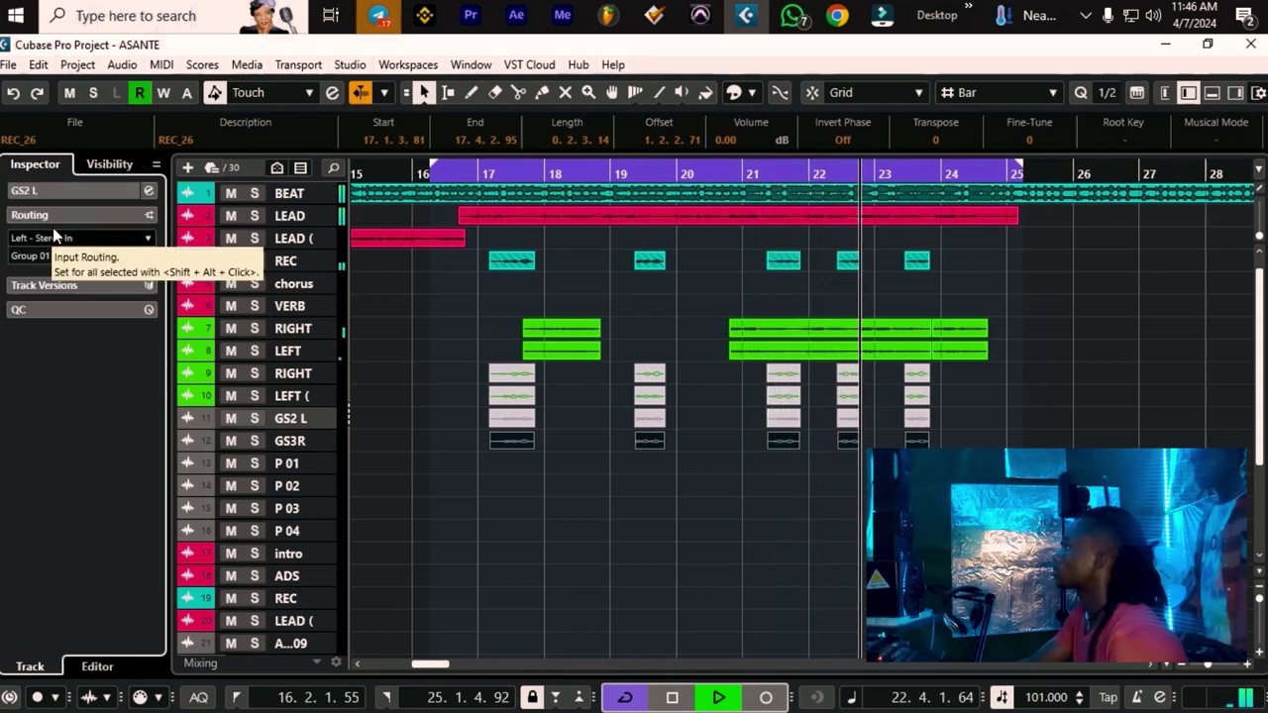
left_click(52, 216)
left_click(57, 194)
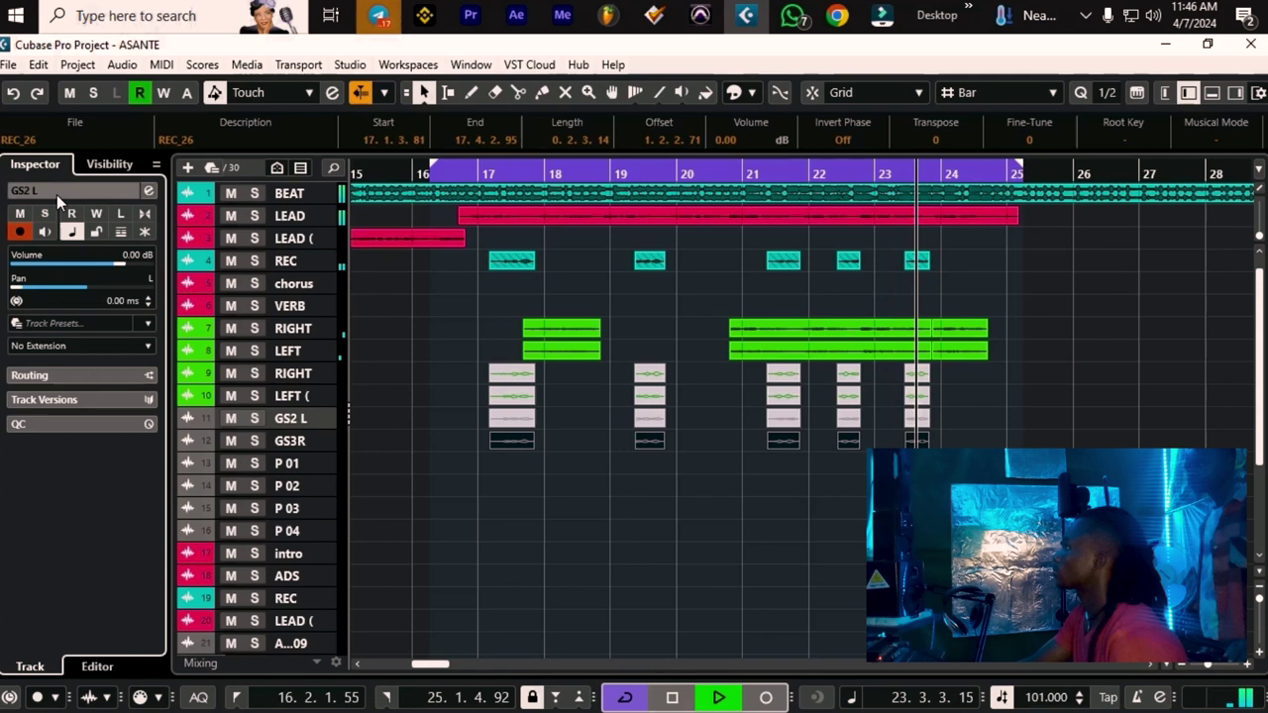
left_click(297, 441)
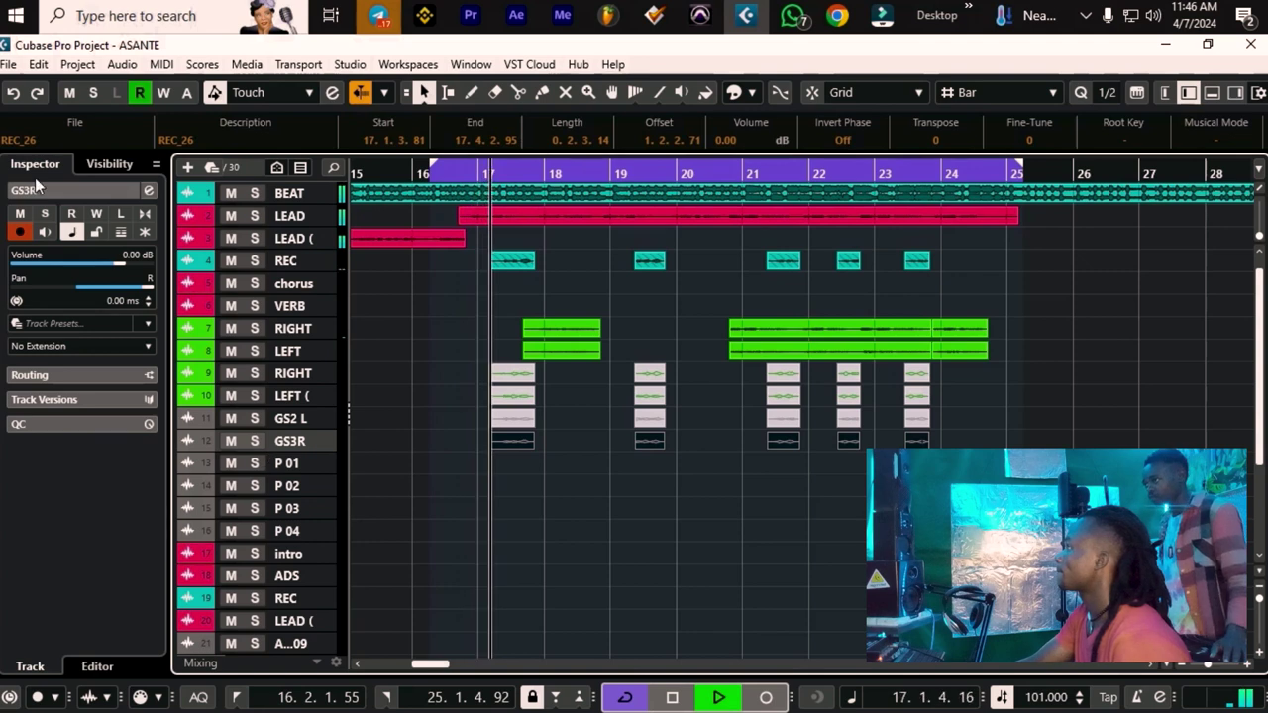
left_click(30, 374)
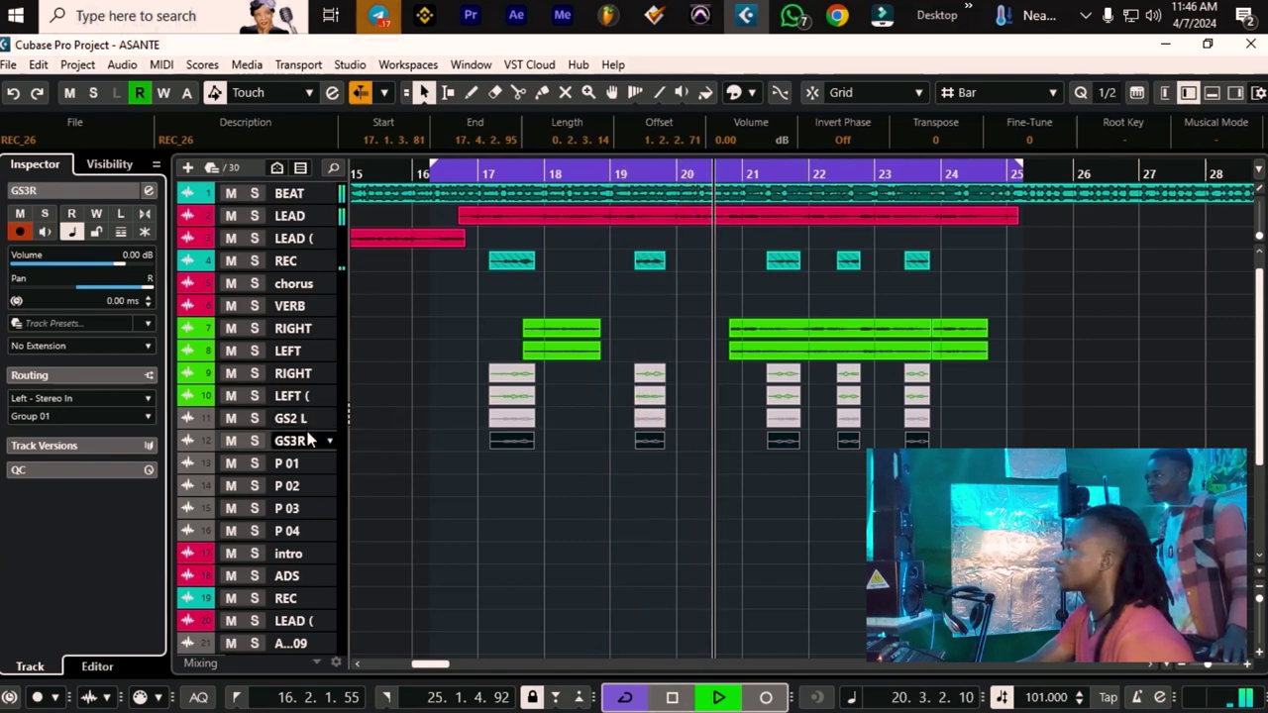
Route the outputs of the LEFT (D), GS2 L and GS3R tracks to the CHORAL group
left_click(300, 398)
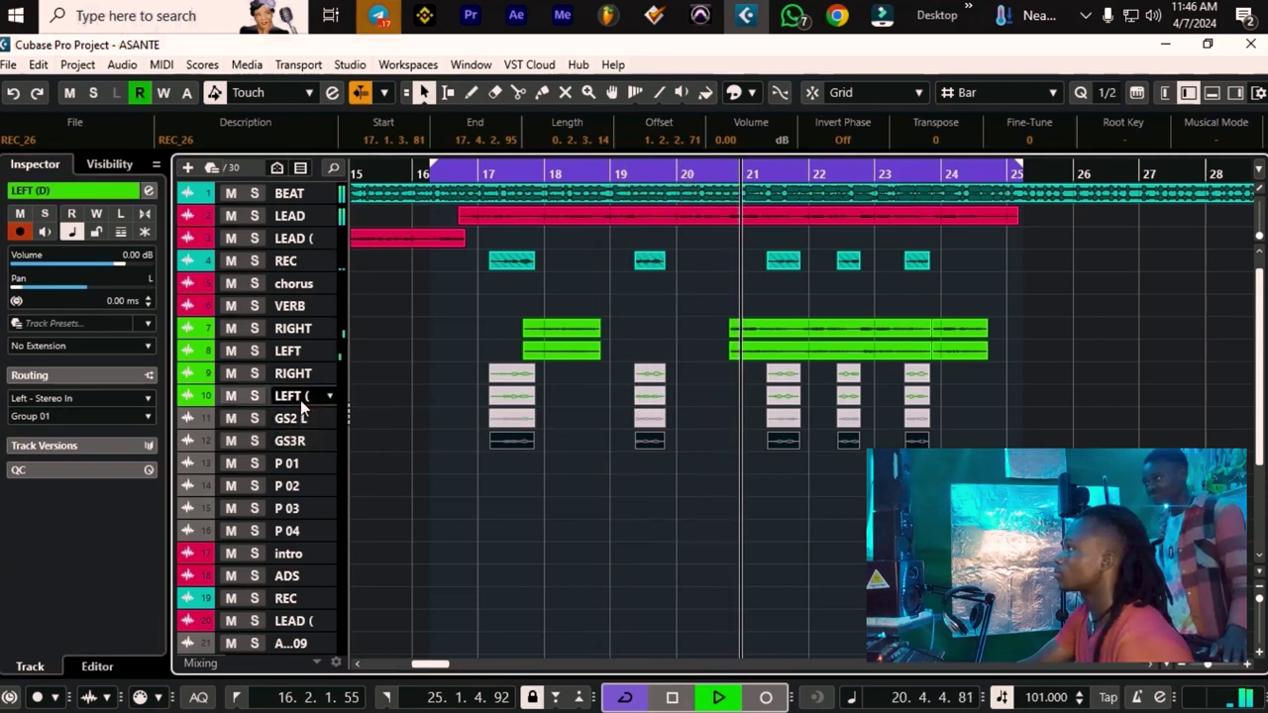
left_click(99, 416)
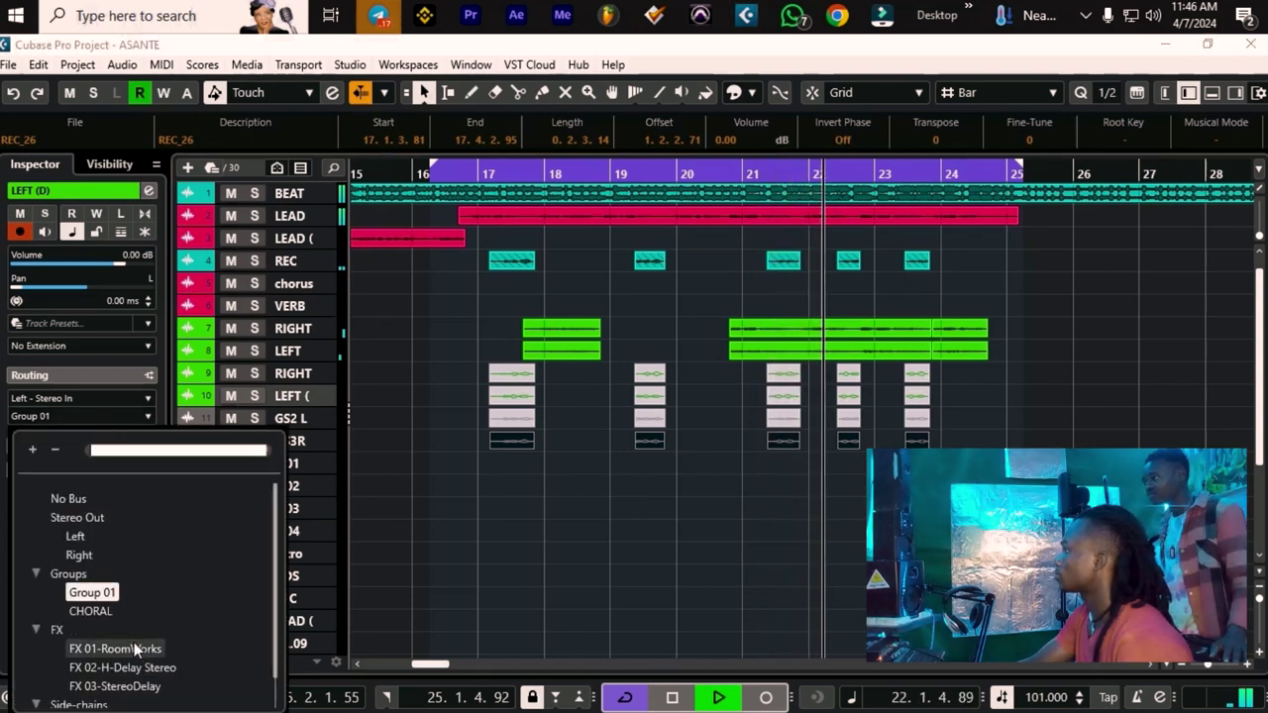
left_click(90, 611)
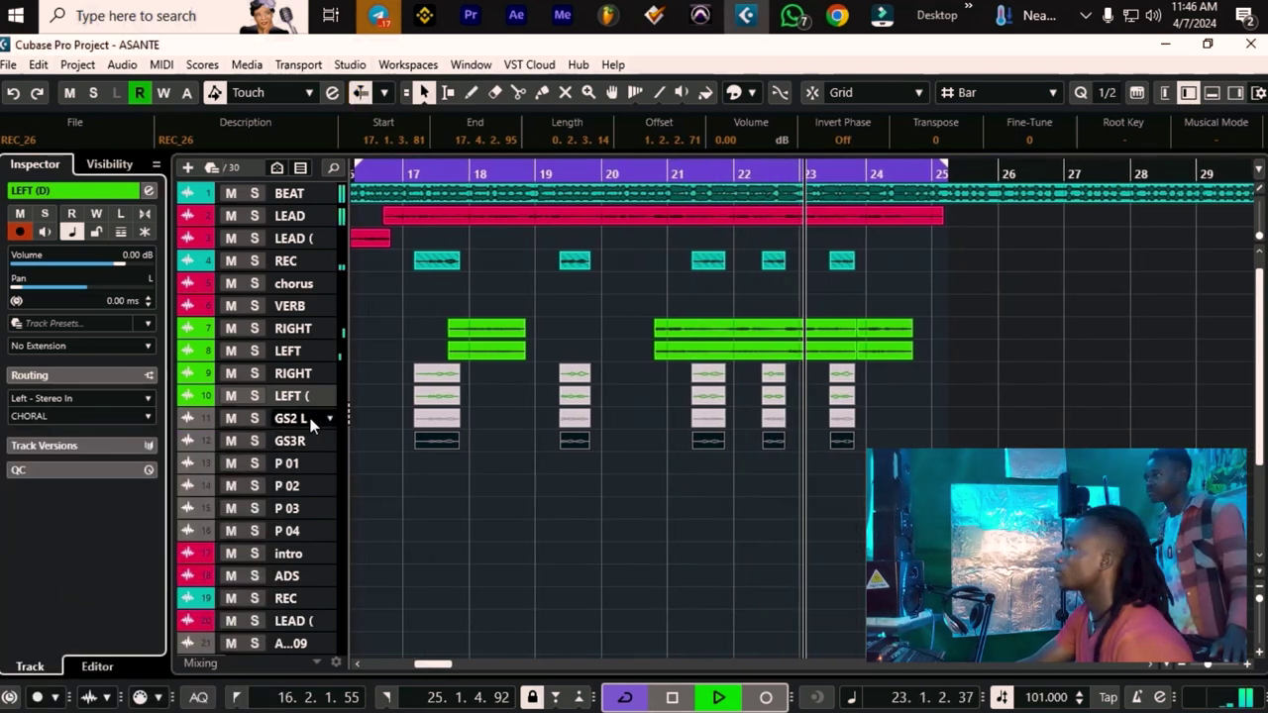
left_click(308, 415)
left_click(68, 416)
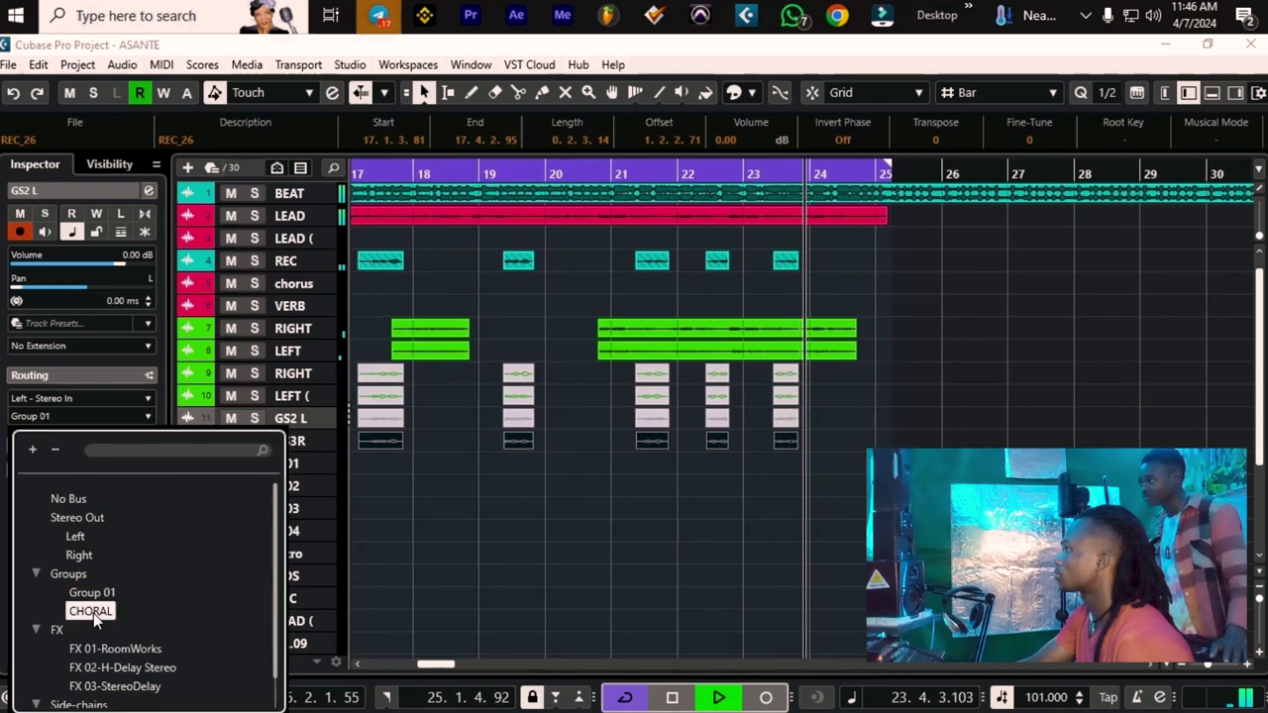
left_click(92, 609)
left_click(301, 439)
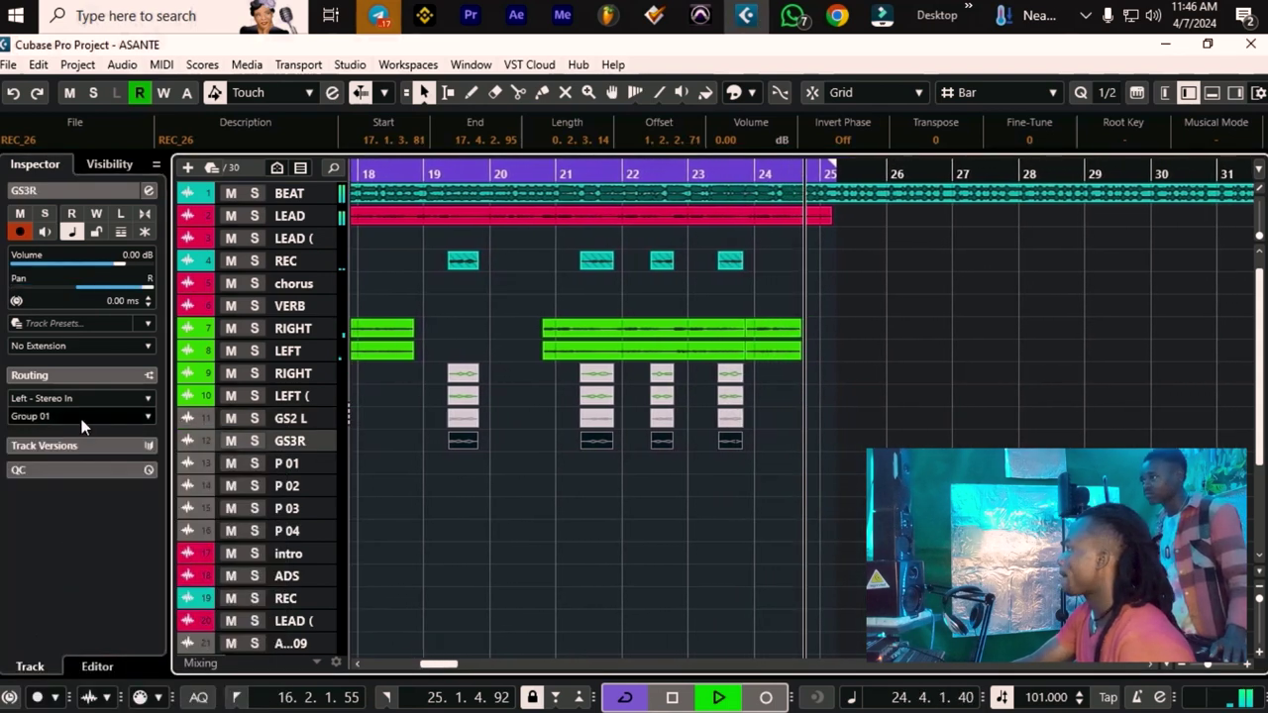
left_click(85, 416)
left_click(105, 610)
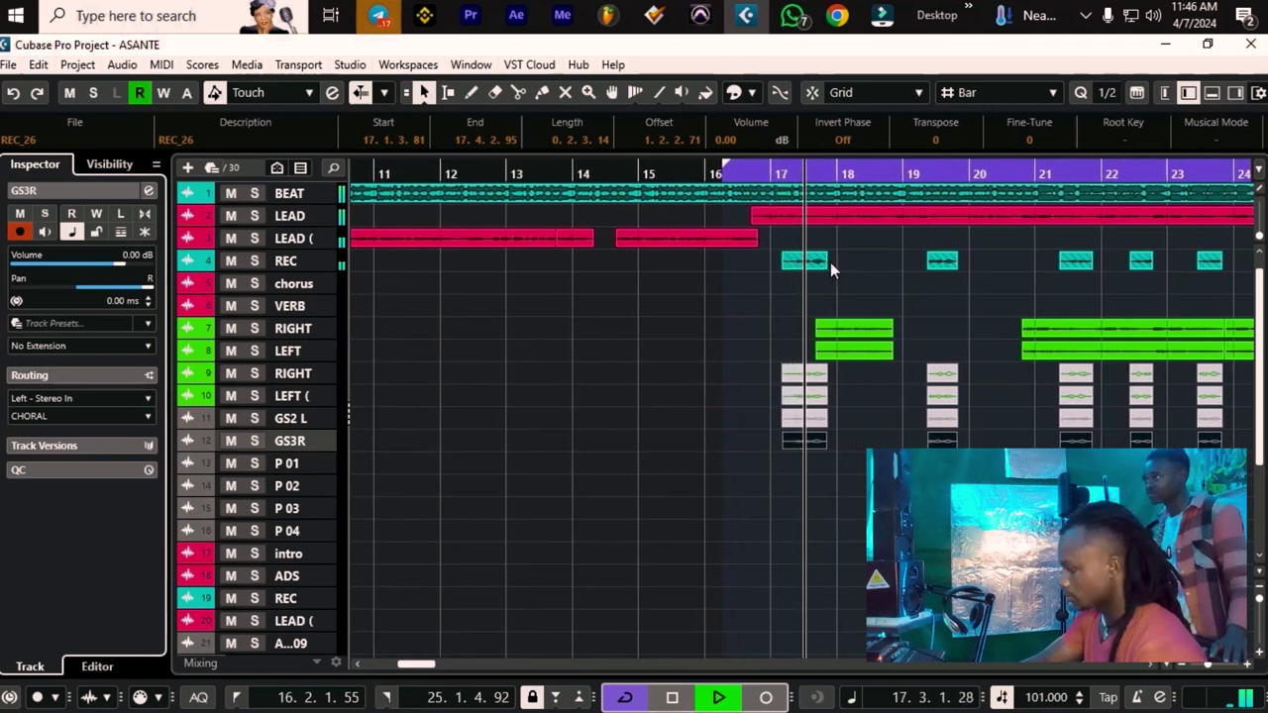
Select the uppermost overlapping take of all five REC phrases and move them straight down onto the P 01 track
key("g")
key("g")
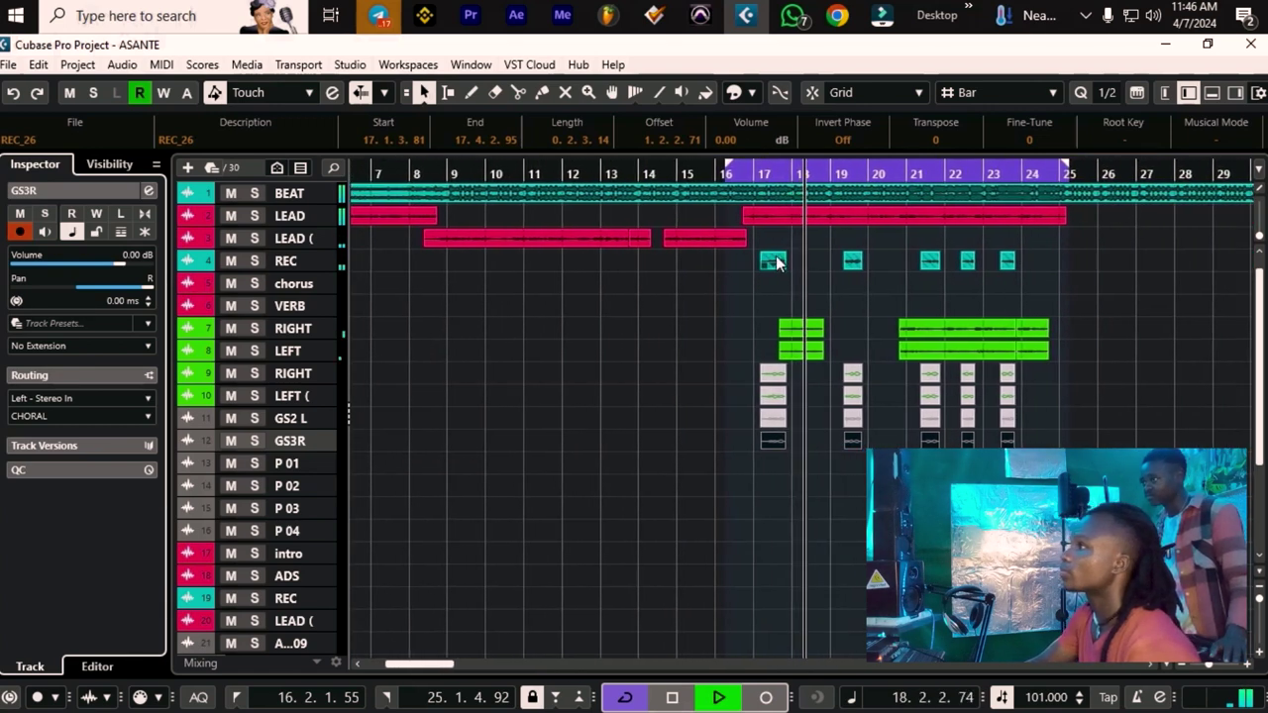
left_click(764, 261)
left_click_drag(761, 266, 832, 277)
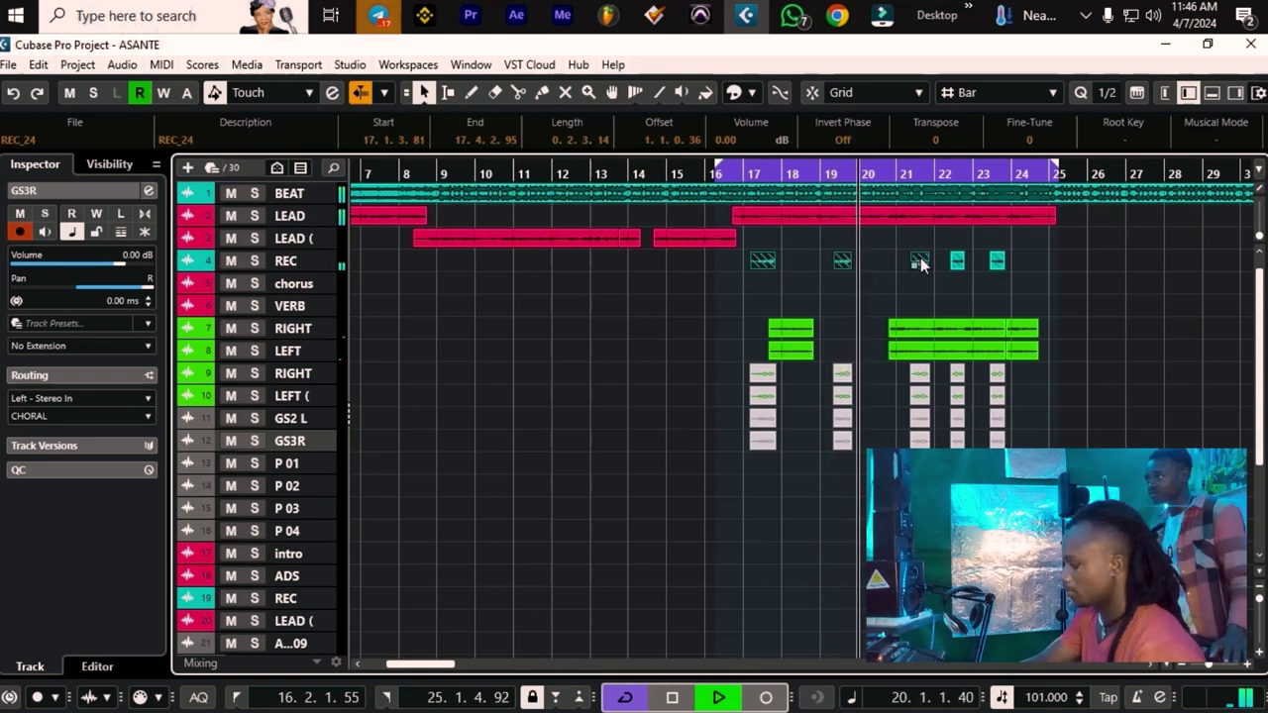
key("h")
key("h")
key("h")
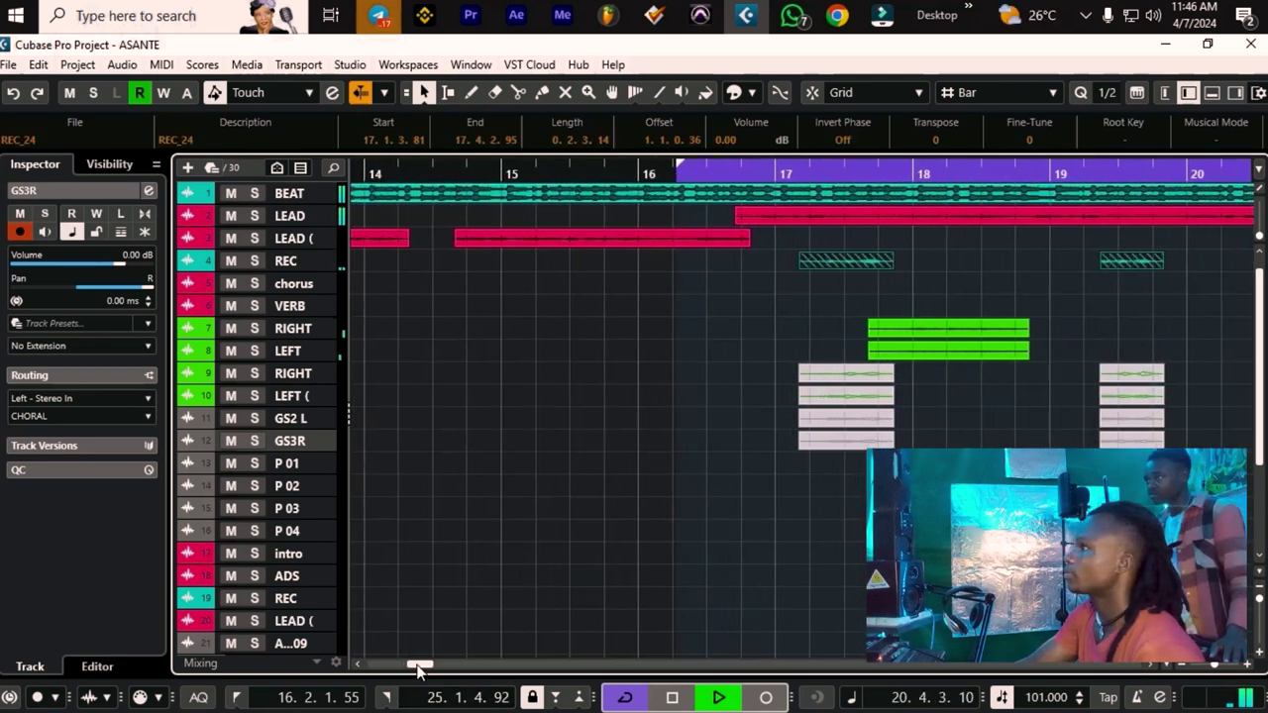
key("g")
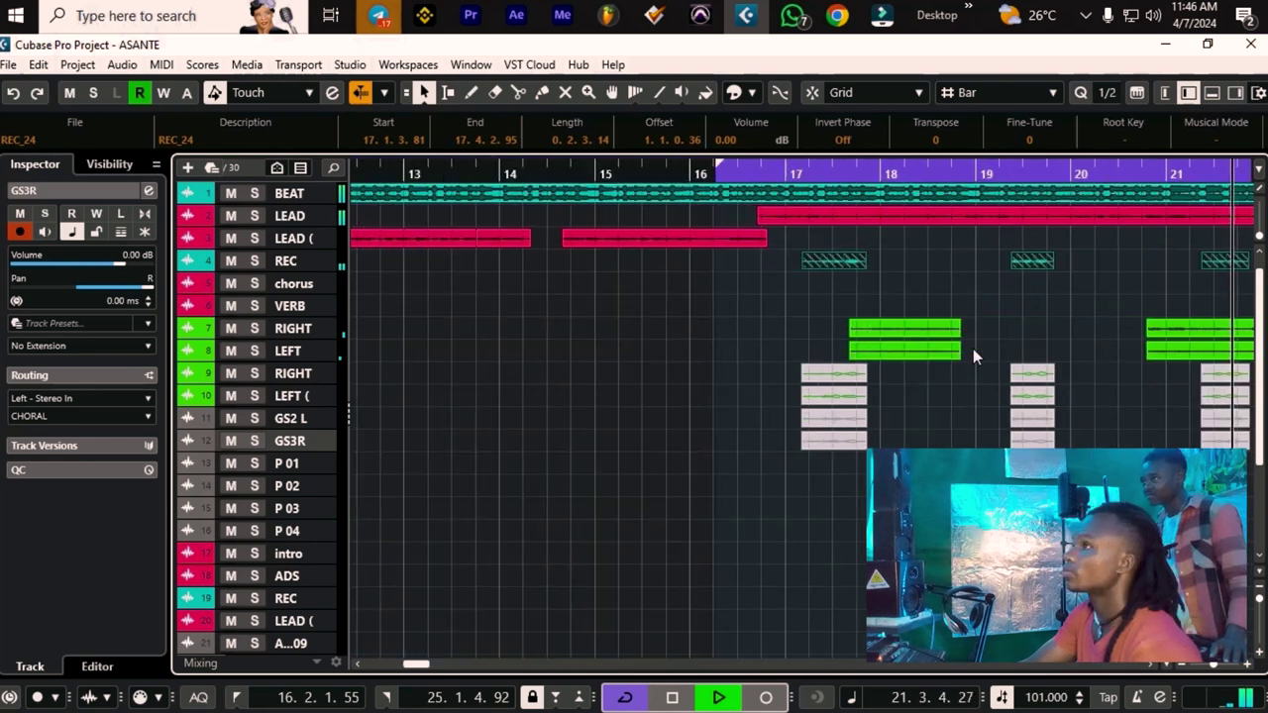
key("space")
left_click_drag(416, 663, 420, 669)
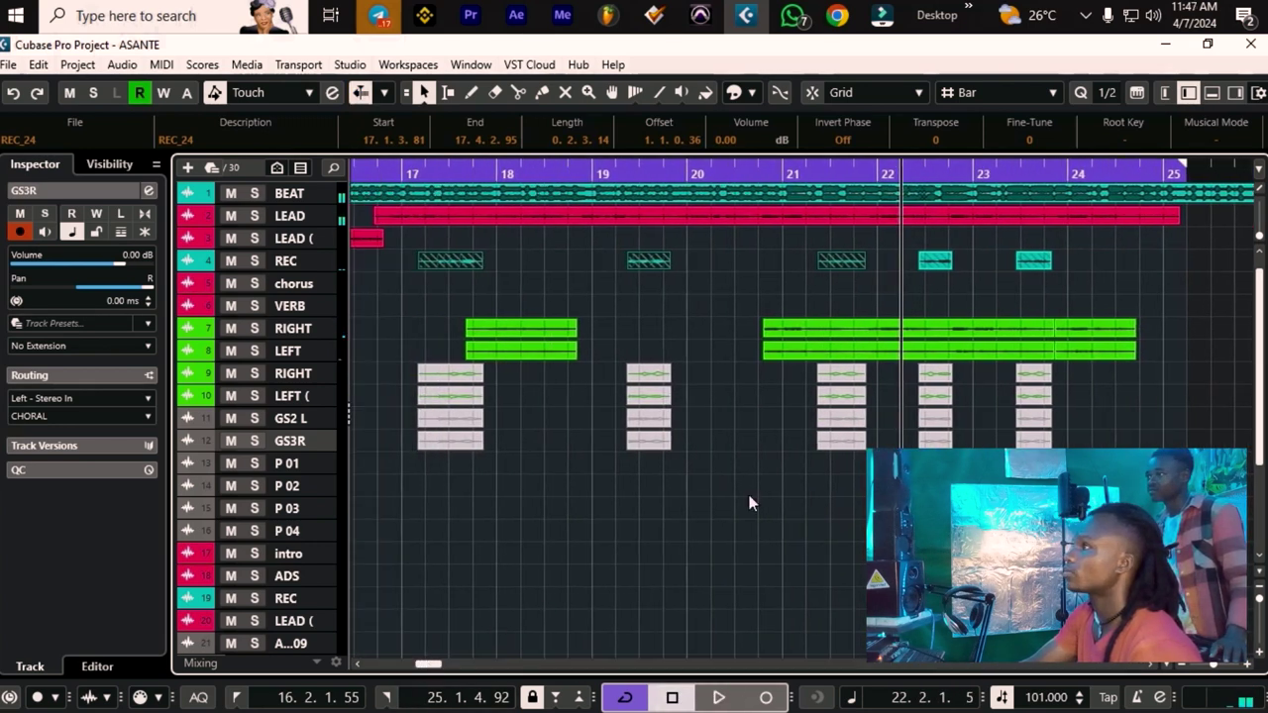
key("space")
key("space")
left_click_drag(432, 669, 425, 669)
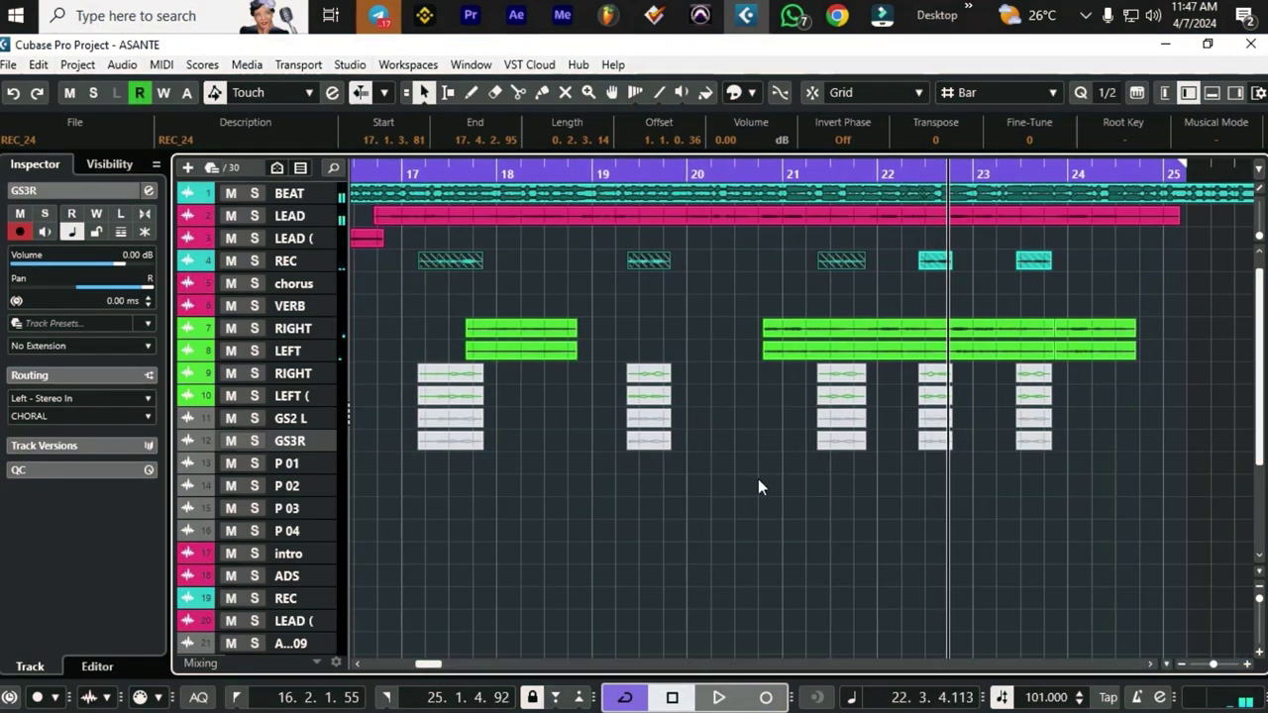
key("space")
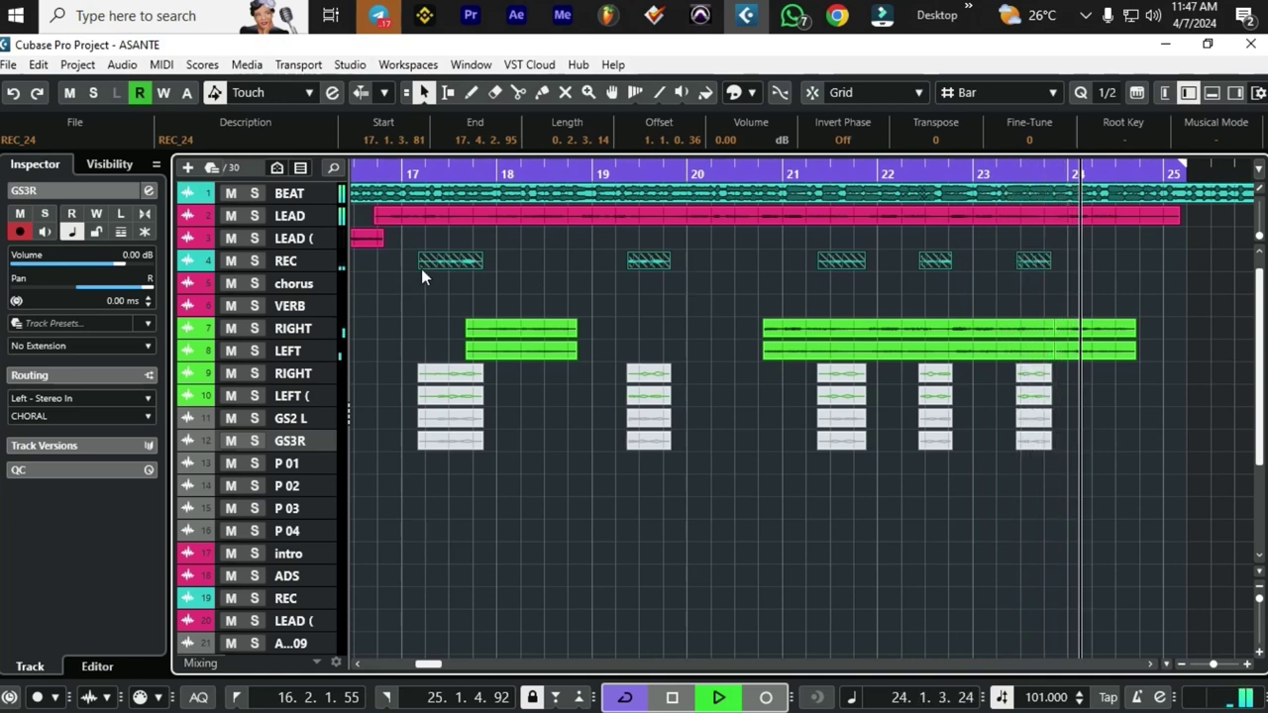
left_click_drag(428, 295, 421, 461)
Select the next overlapping take of the five REC phrases and move them onto the P 02 track
left_click(460, 257)
key("shift+m")
left_click(655, 262)
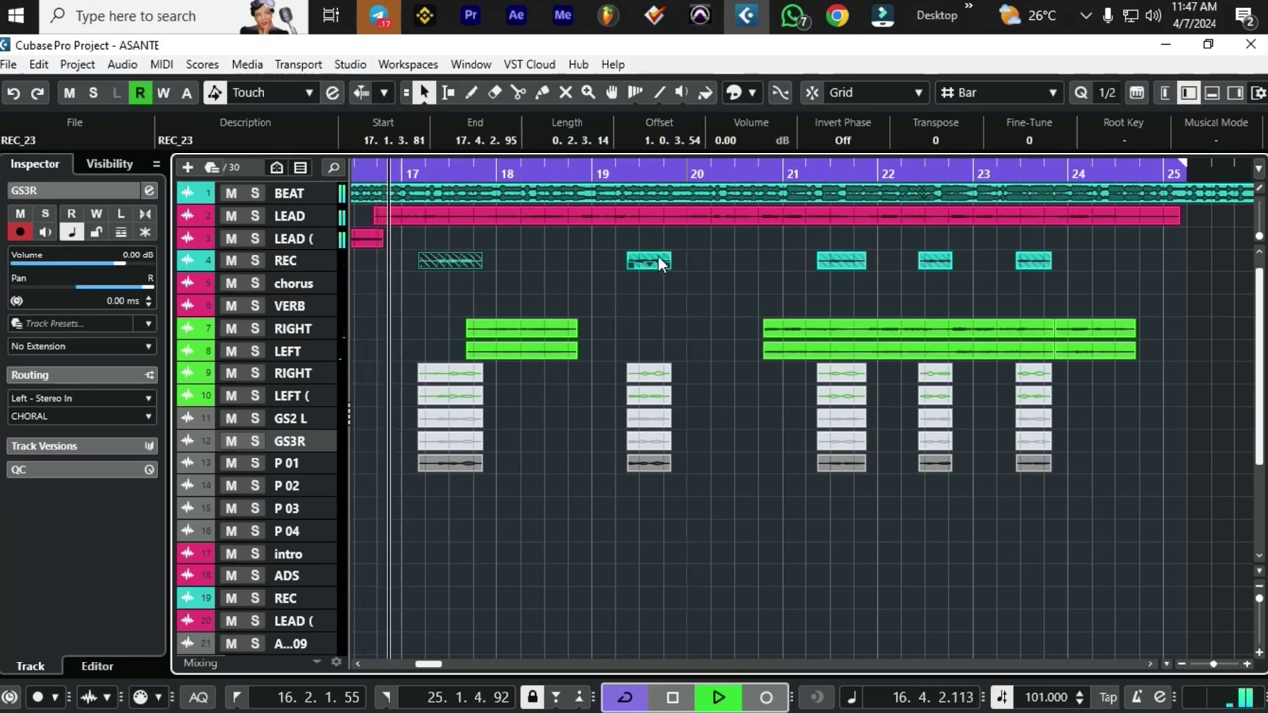
key("shift+m")
left_click(822, 260)
key("shift+m")
left_click(929, 263)
key("shift+m")
key("shift+m")
left_click_drag(448, 260, 446, 481)
Move the last five phrases left on the REC track onto the P 03 track and deselect them
left_click_drag(448, 232, 1047, 294)
left_click_drag(460, 258, 461, 511)
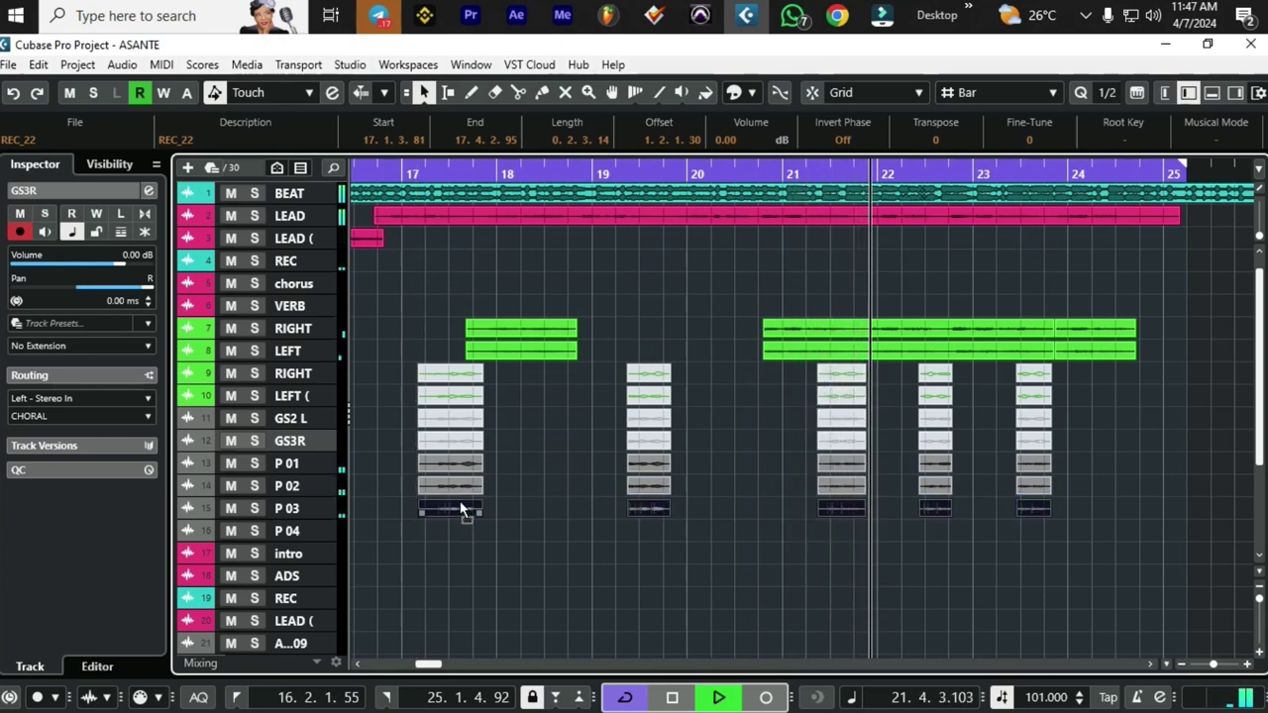
left_click(448, 555)
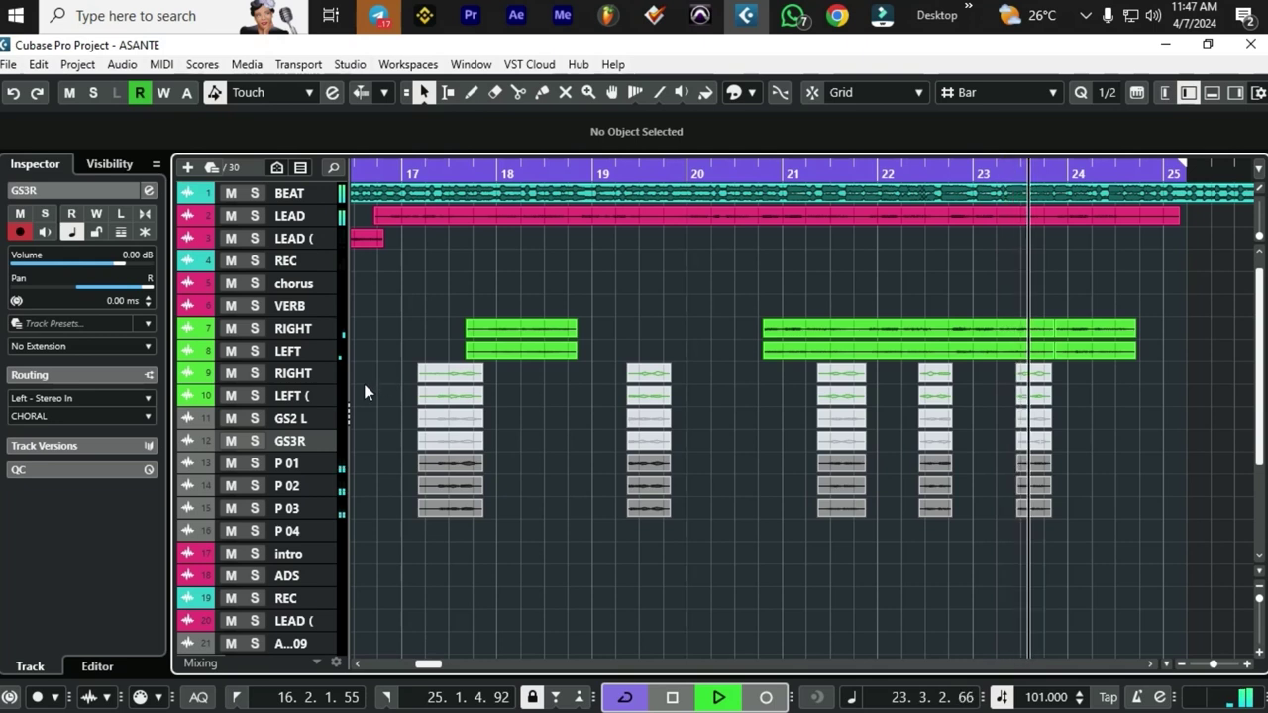
Route the RIGHT (D) track's output to the CHORAL group and check that LEFT (D), GS2 L and GS3R use the same routing
left_click(274, 366)
left_click(38, 419)
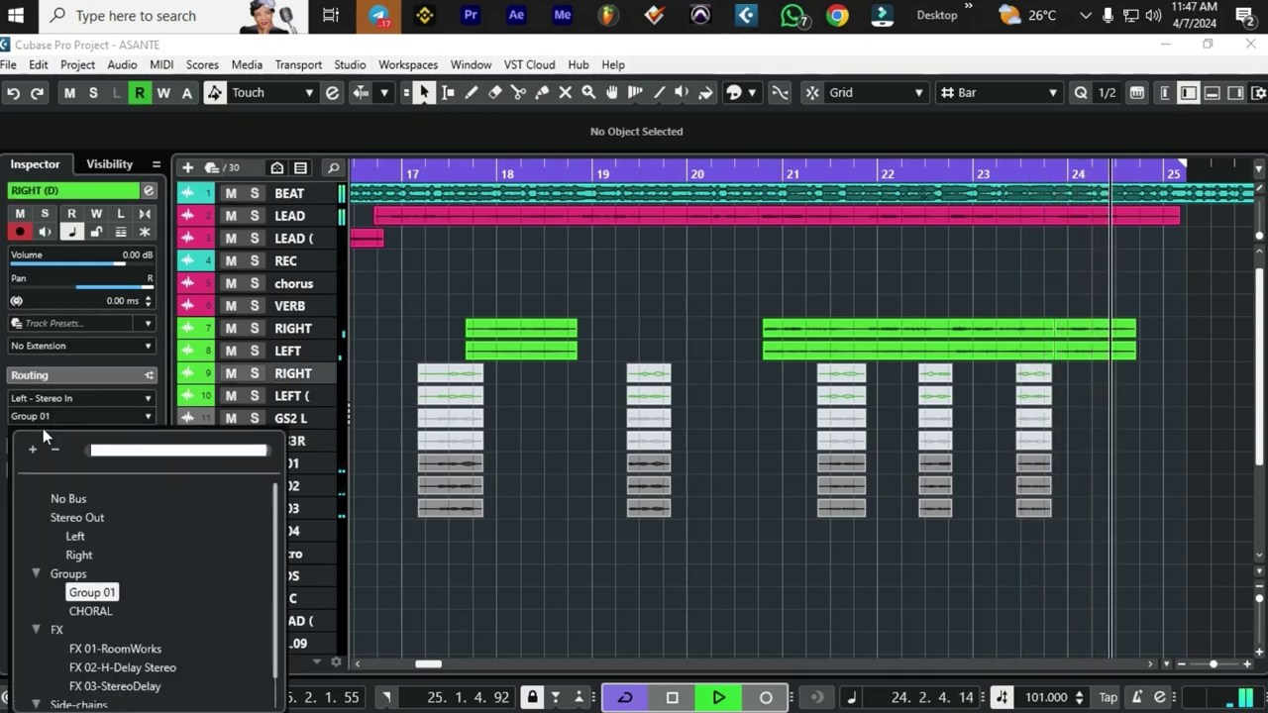
left_click(96, 610)
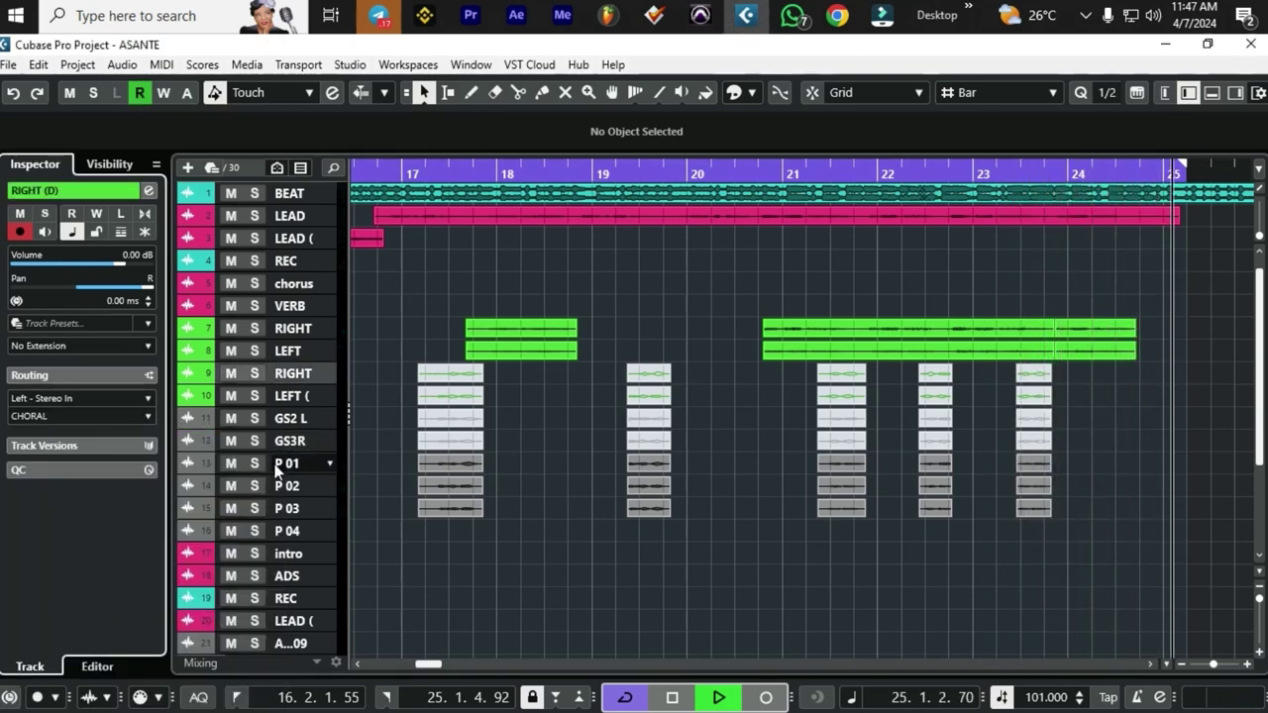
left_click(287, 396)
left_click(57, 414)
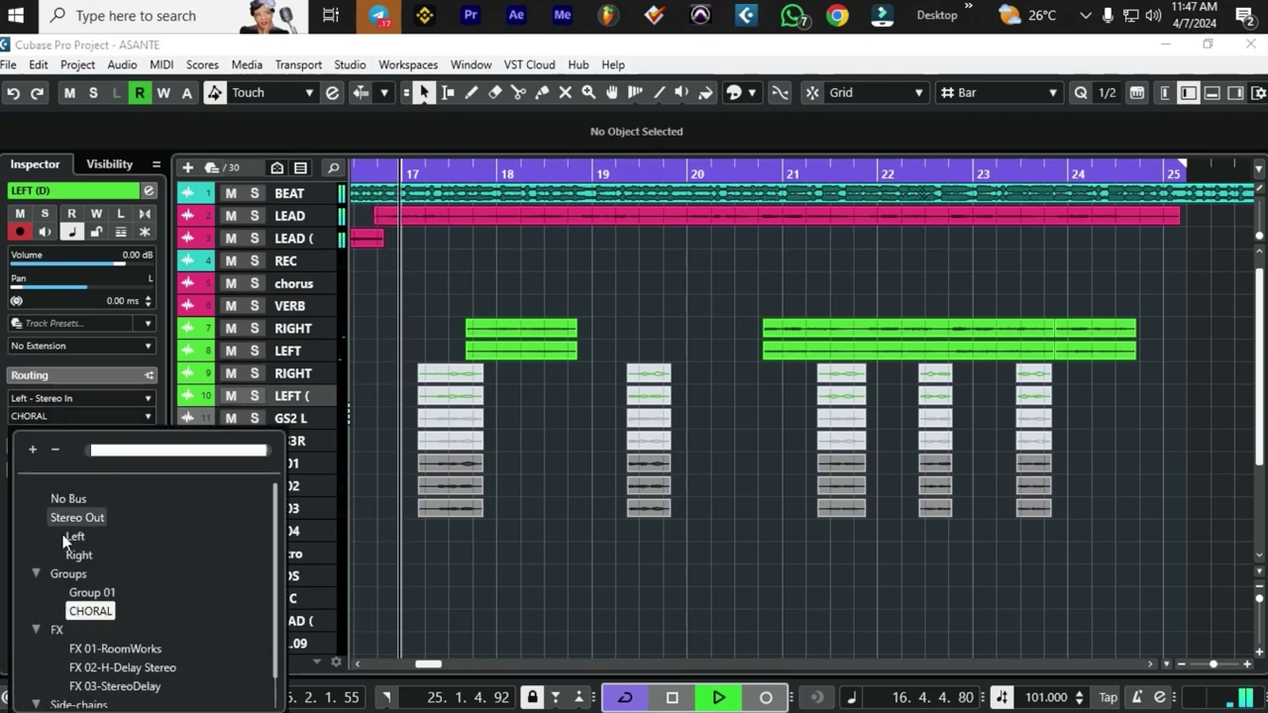
left_click(90, 603)
left_click(303, 422)
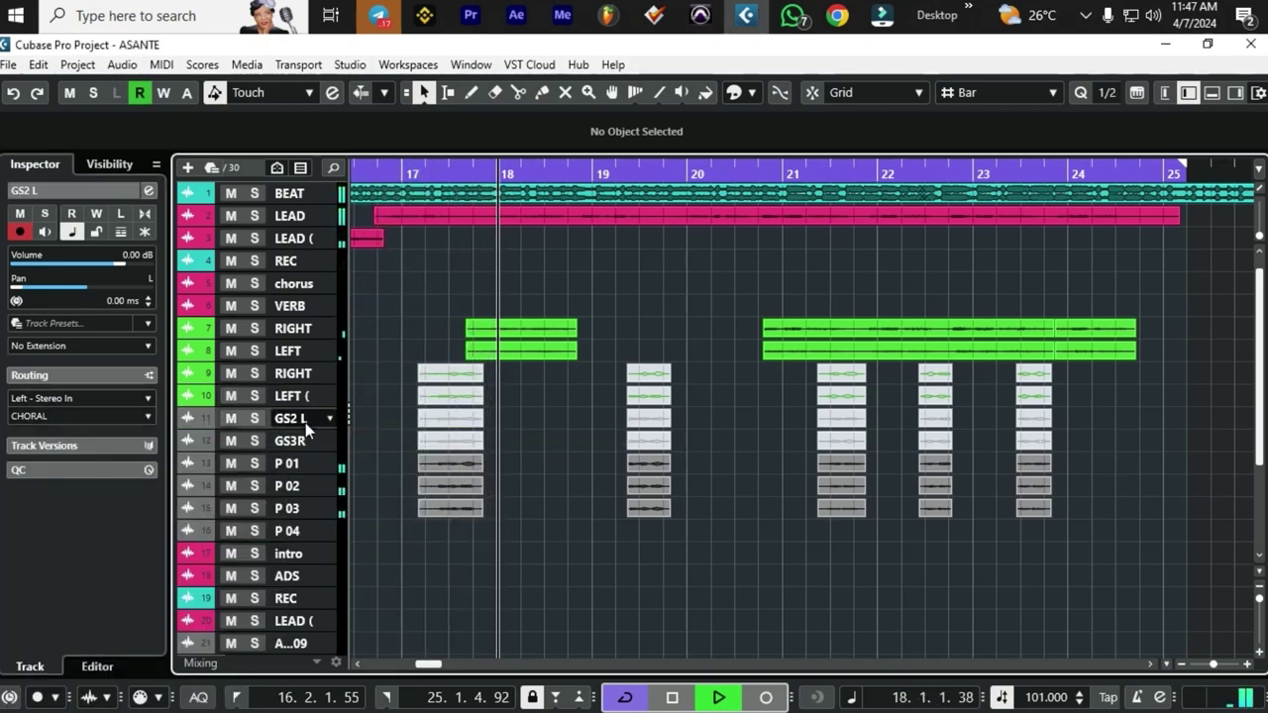
left_click(302, 442)
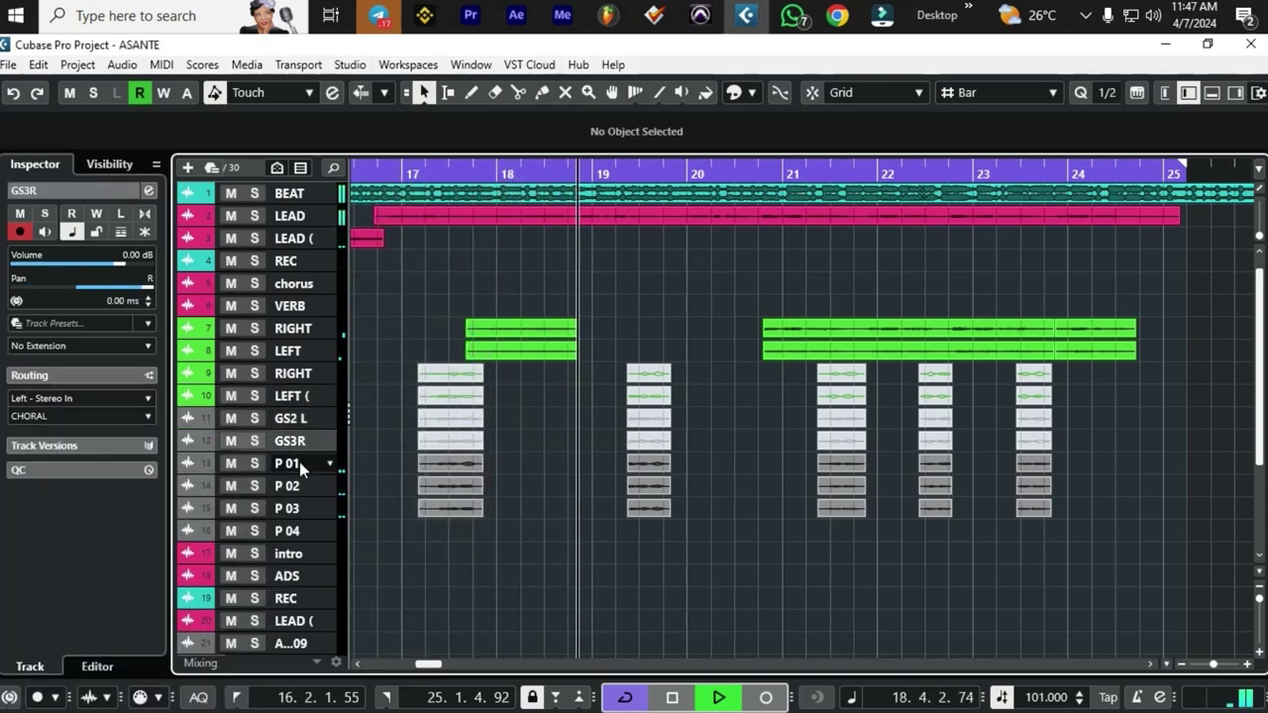
Select the P 01 track and mute all the phrases on the P 01, P 02 and P 03 tracks
left_click(299, 462)
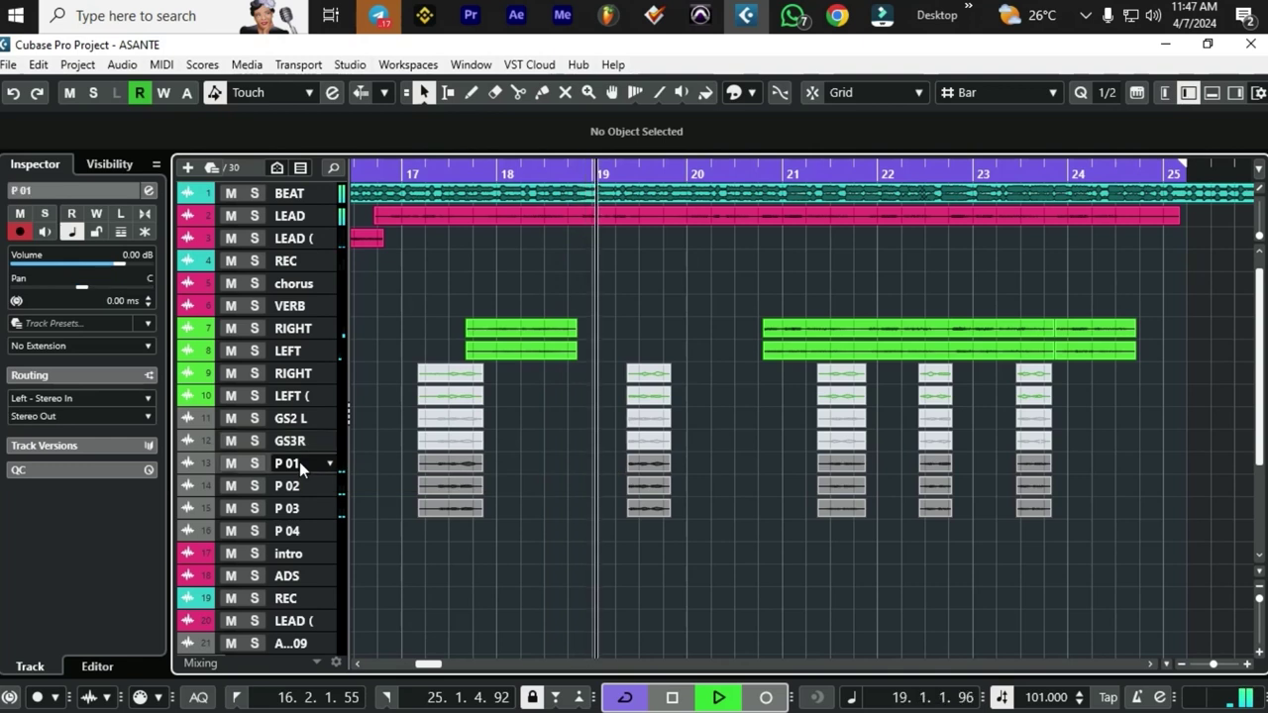
left_click(97, 416)
left_click(487, 580)
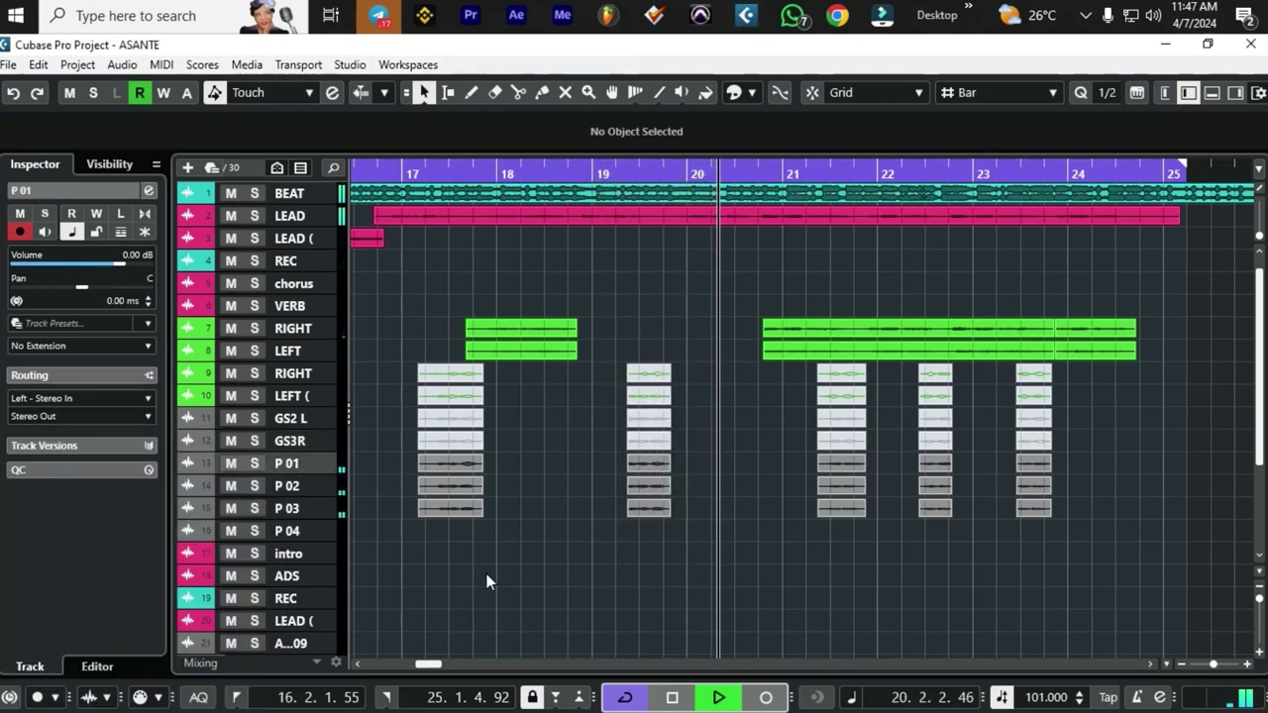
right_click(395, 467)
left_click(542, 469)
left_click_drag(395, 468, 1009, 530)
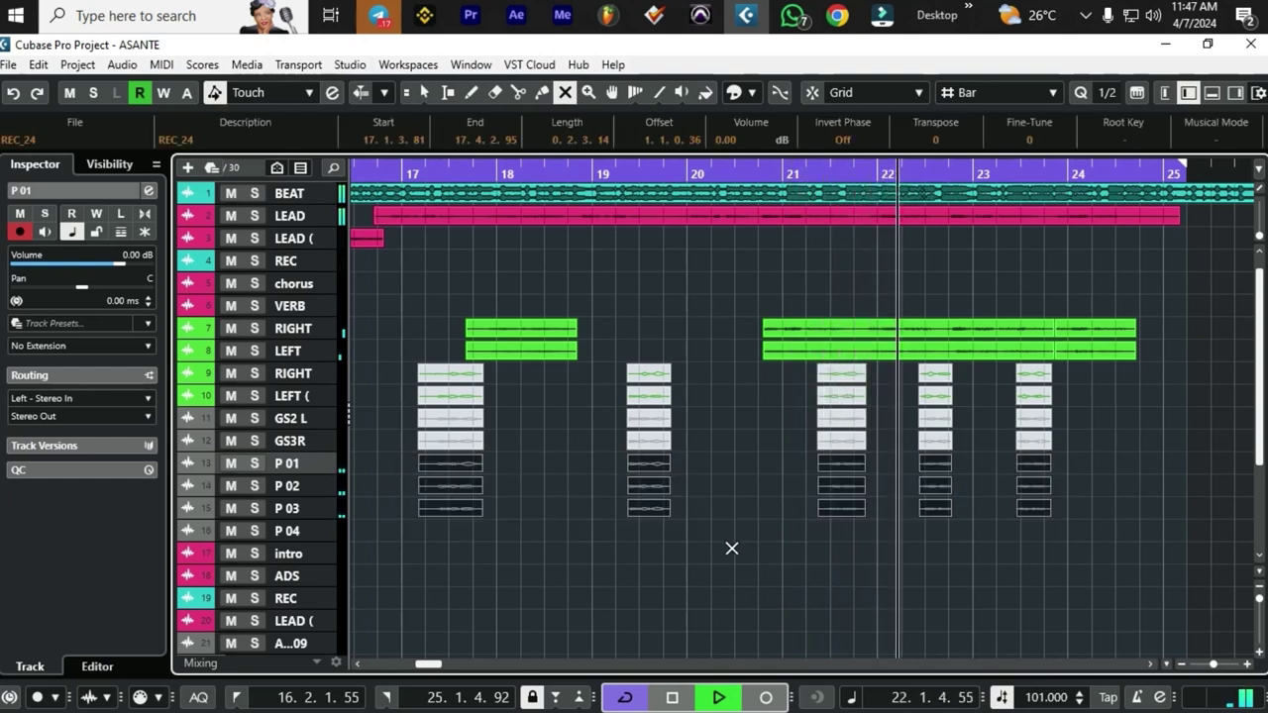
key("1")
double_click(550, 508)
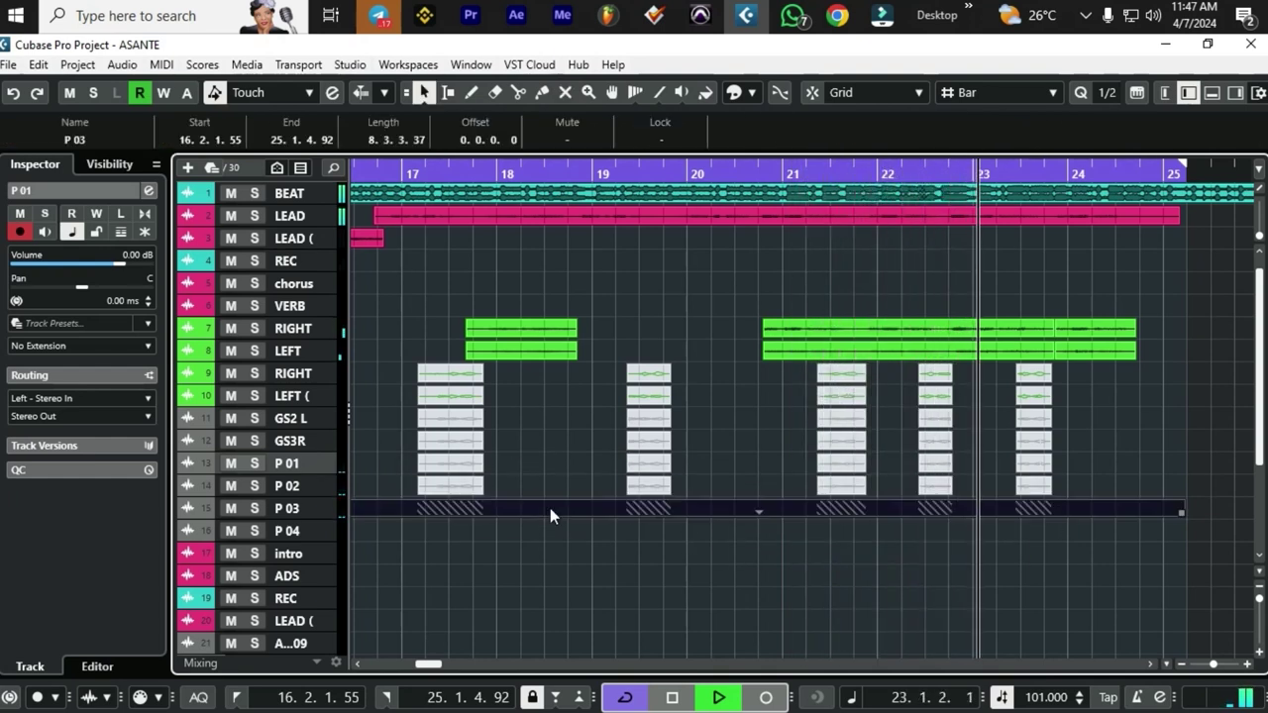
key("Delete")
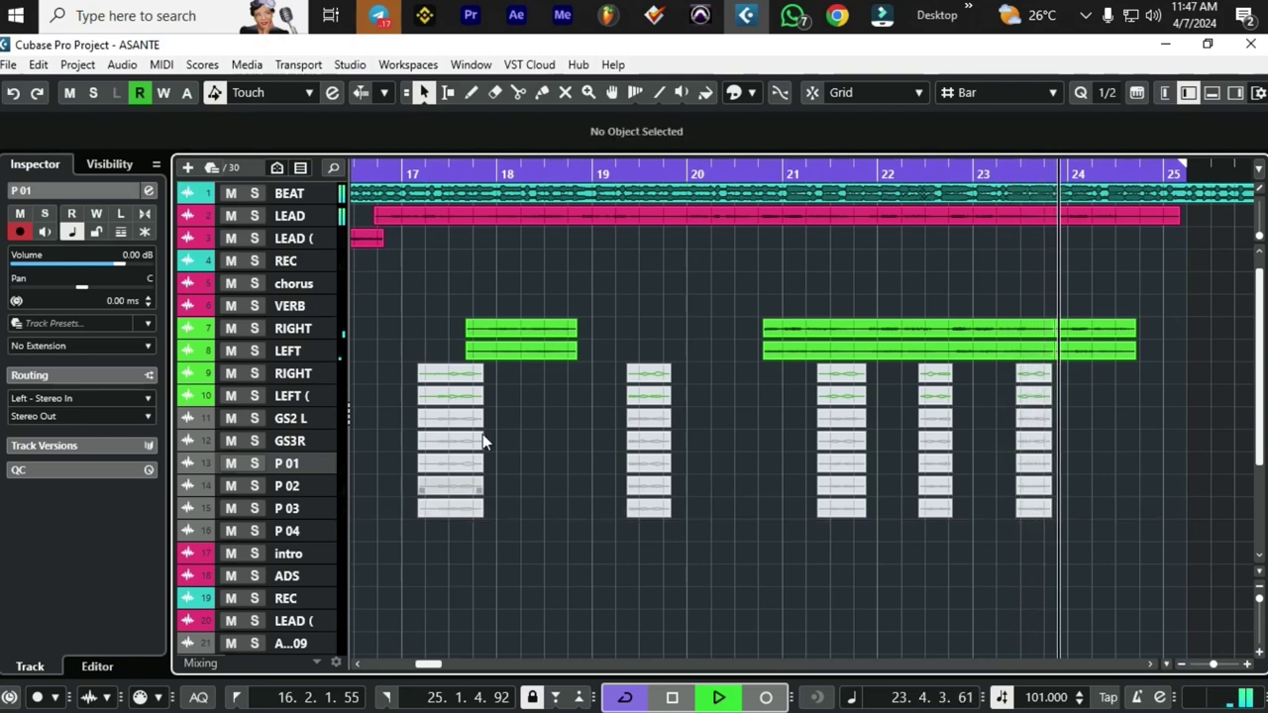
Route the outputs of the P 01 and P 02 tracks to the CHORAL group
left_click(79, 416)
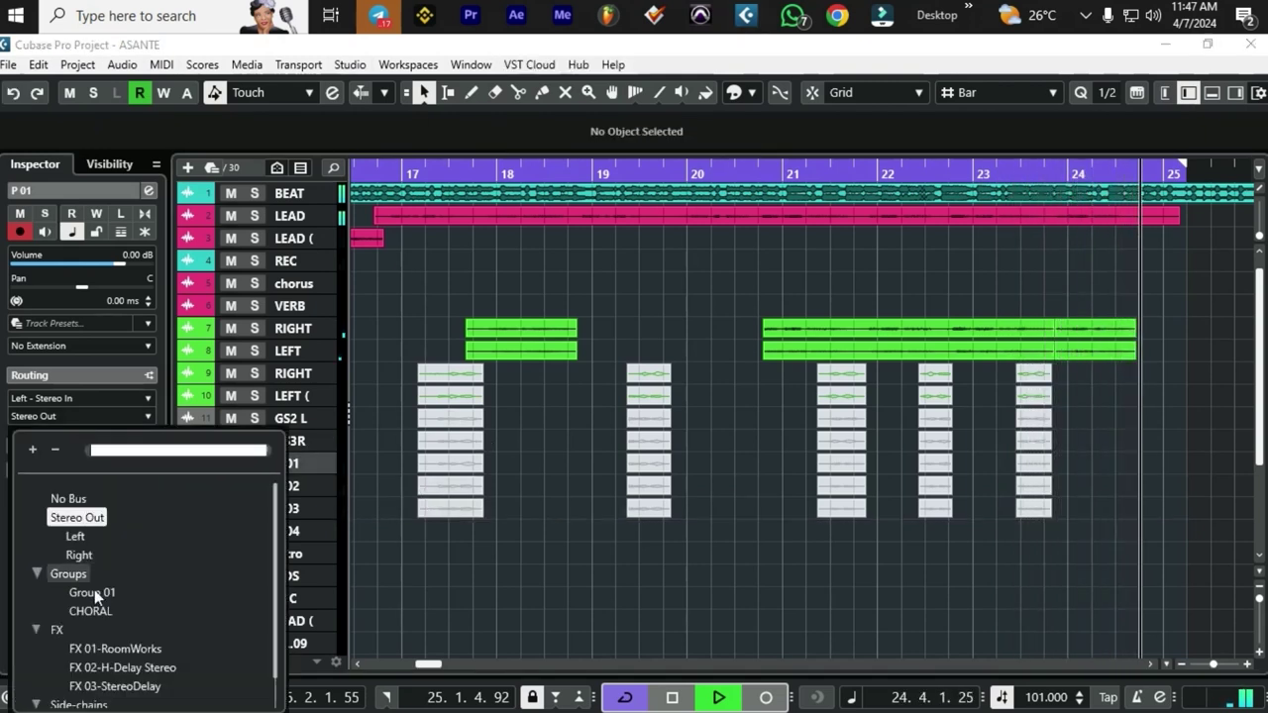
left_click(94, 606)
left_click(310, 441)
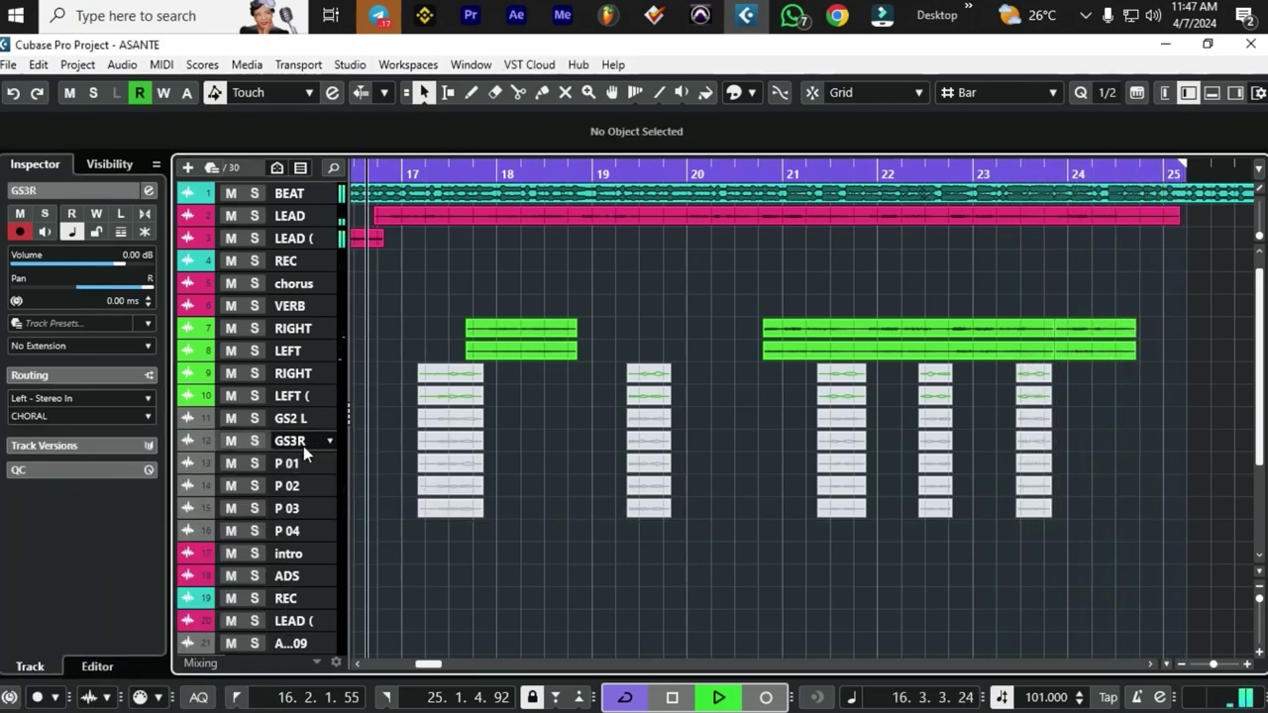
left_click(301, 484)
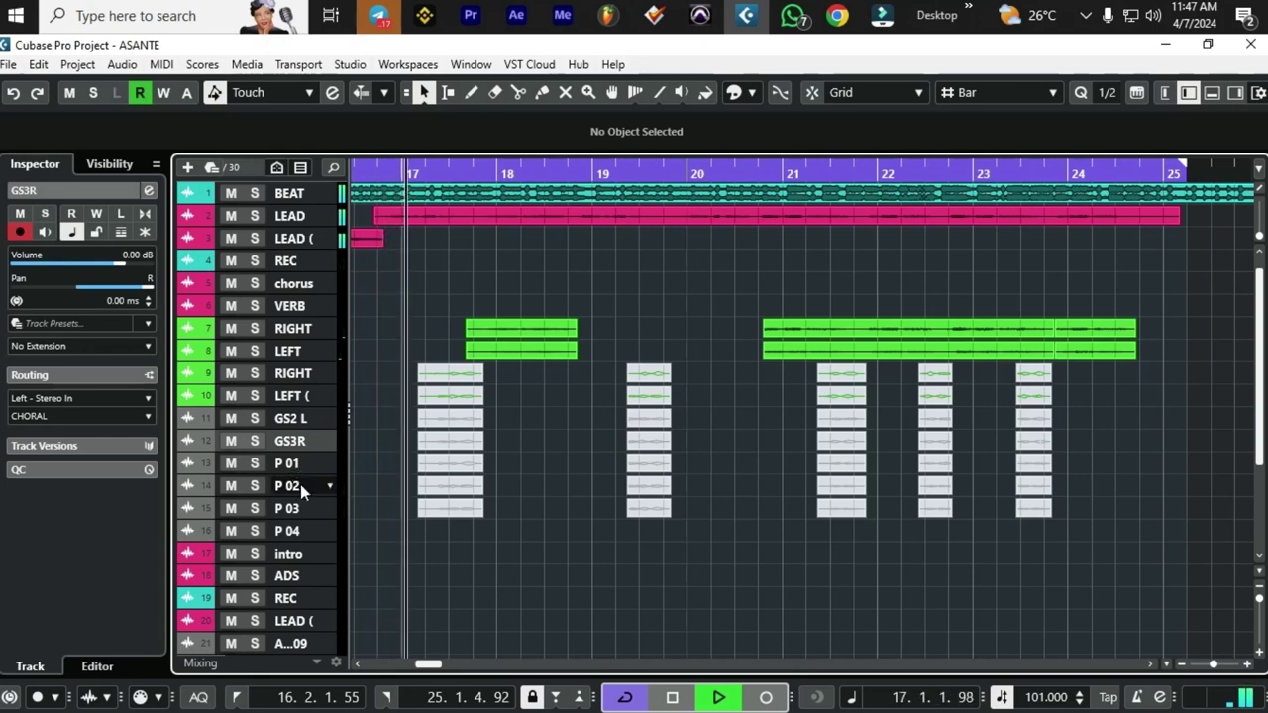
left_click(49, 415)
left_click(89, 610)
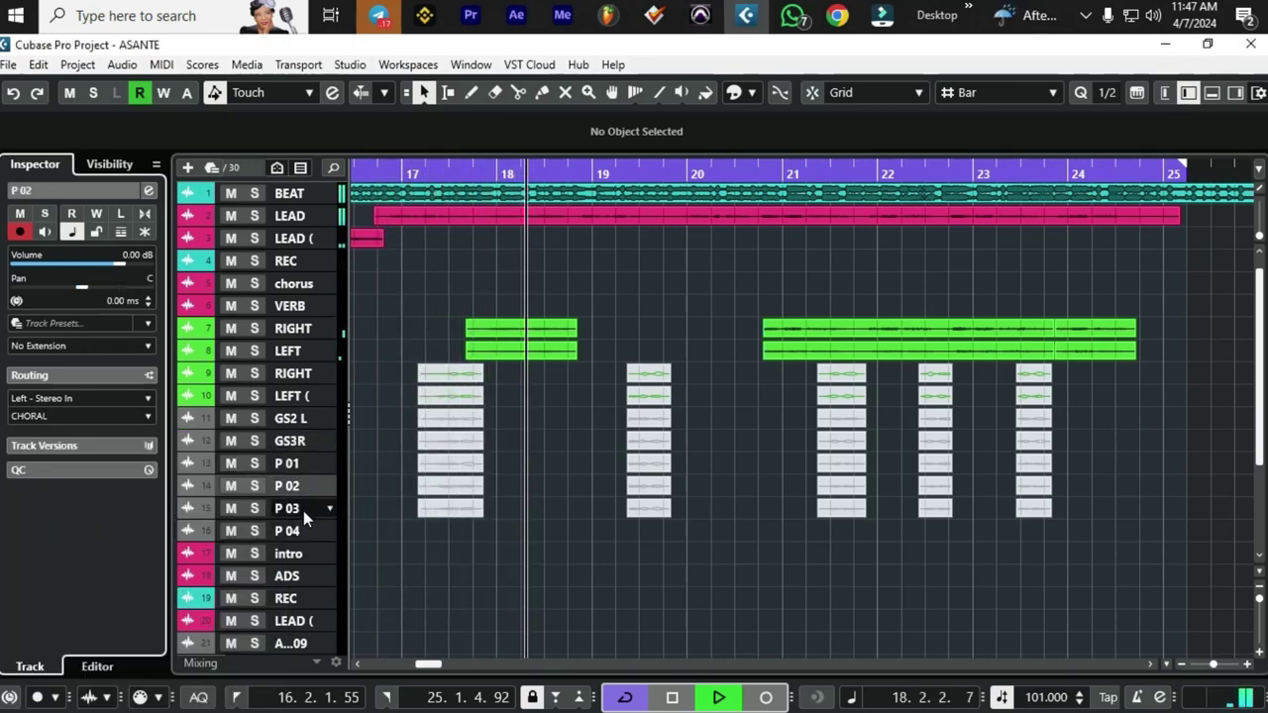
Route the P 03 track's output to Group 01 and rename the track G1
left_click(304, 510)
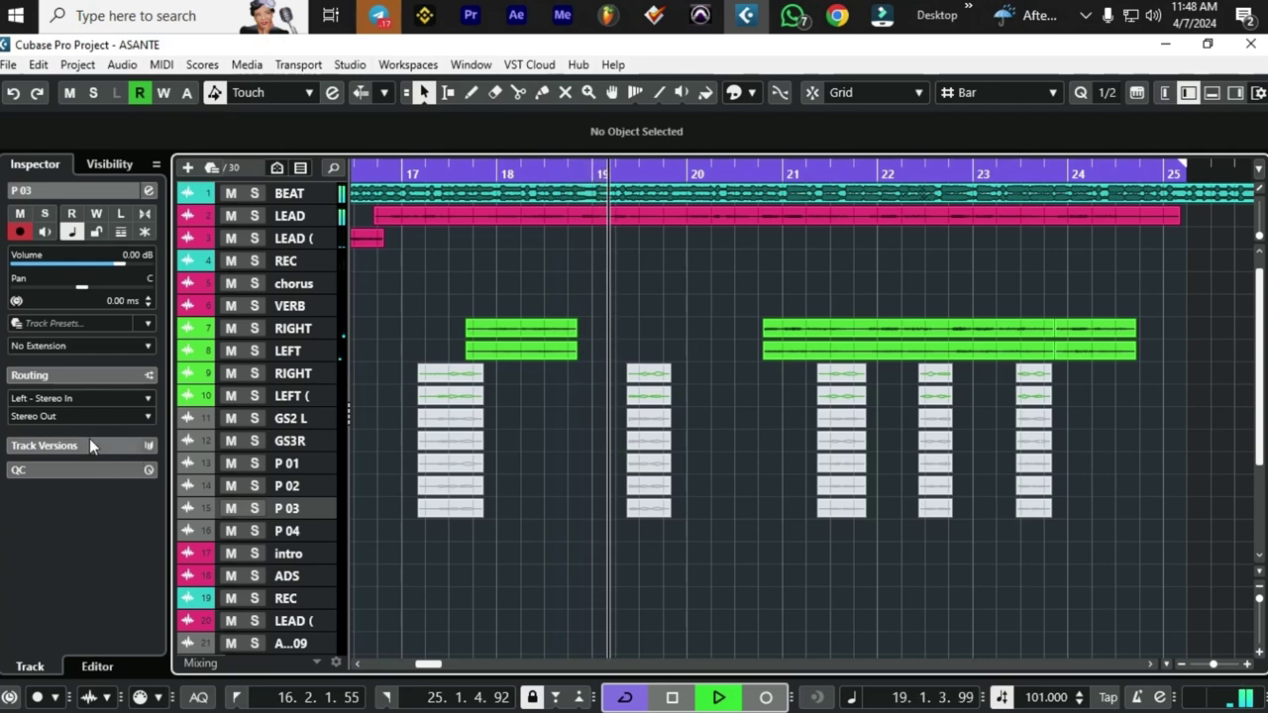
left_click(54, 415)
left_click(95, 611)
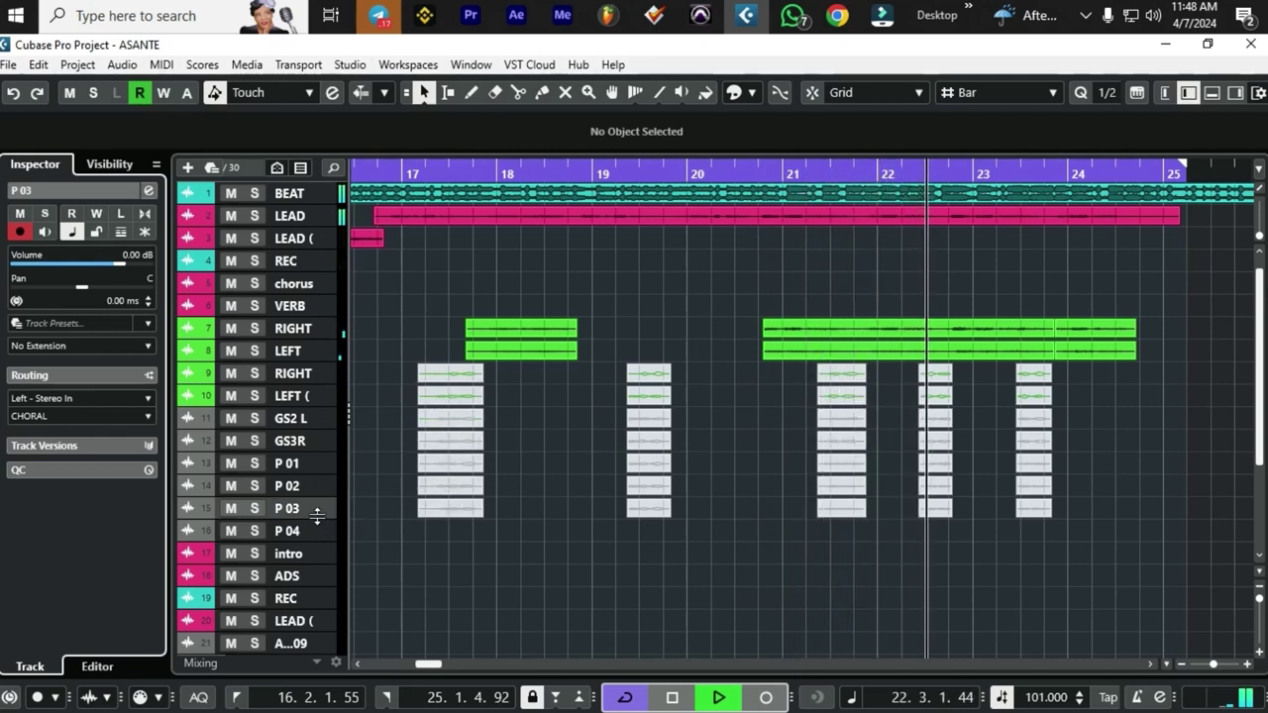
left_click(75, 416)
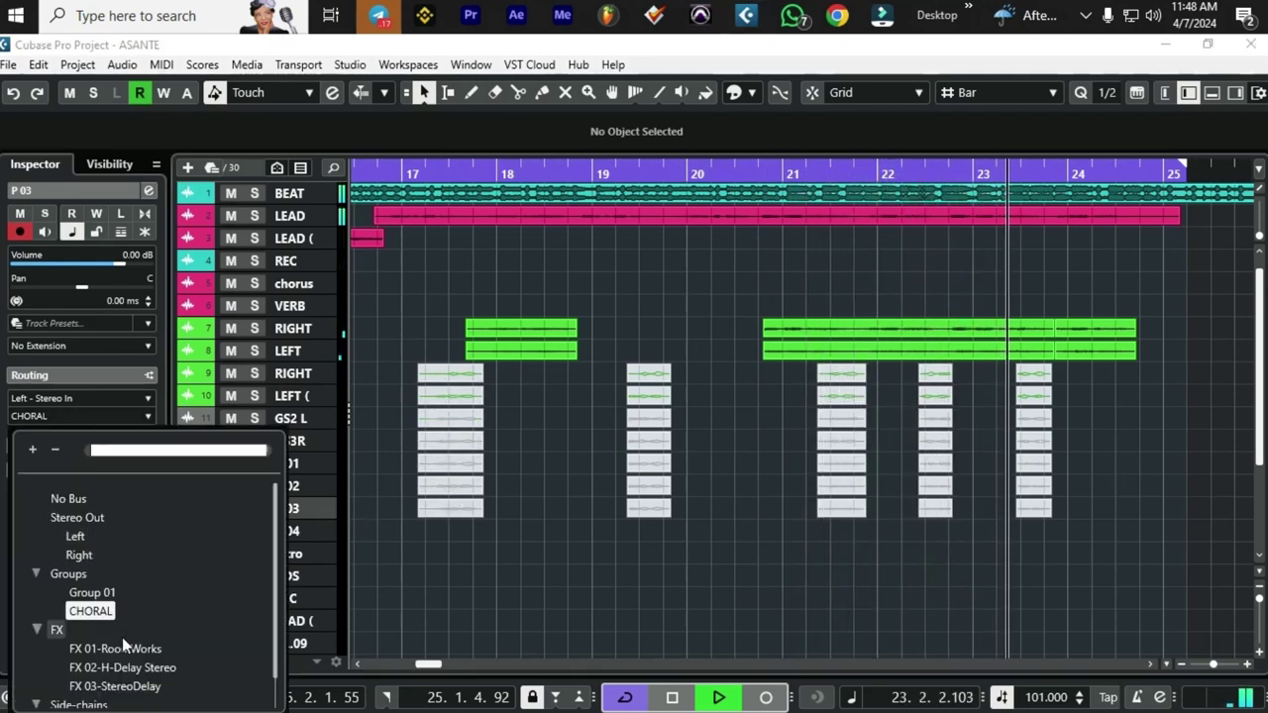
left_click(99, 595)
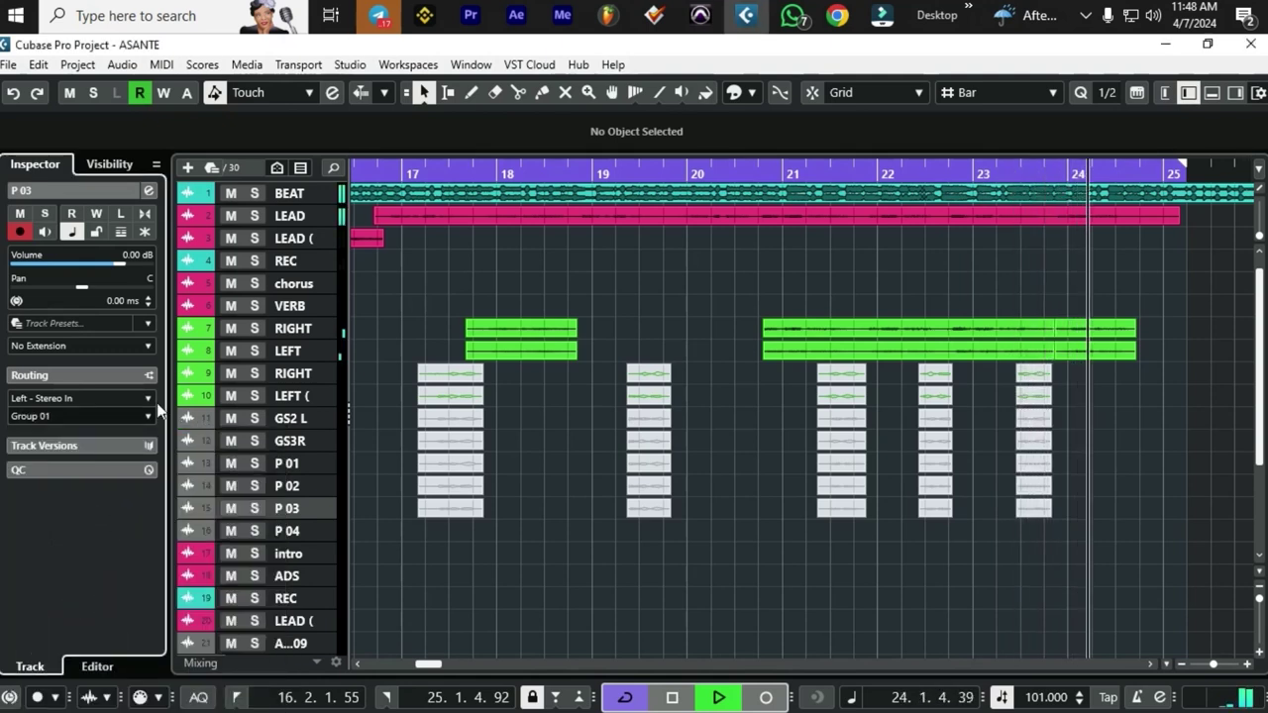
double_click(286, 508)
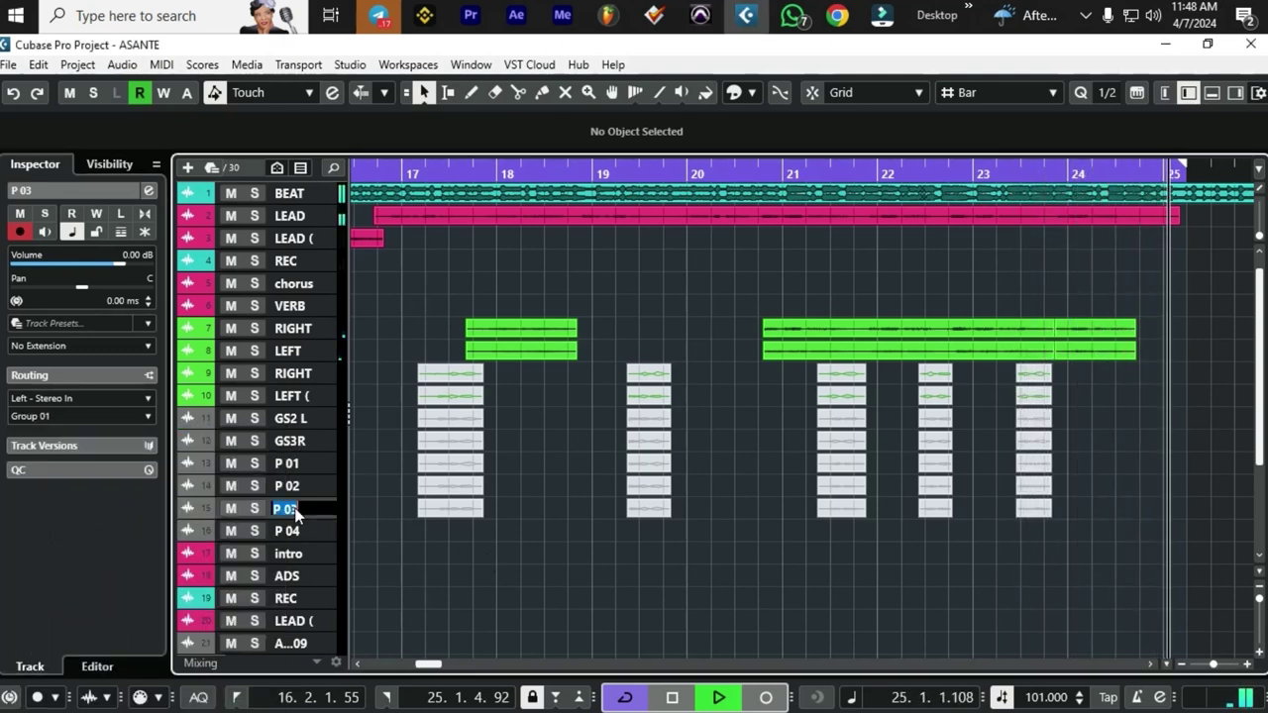
type("G1")
key("Return")
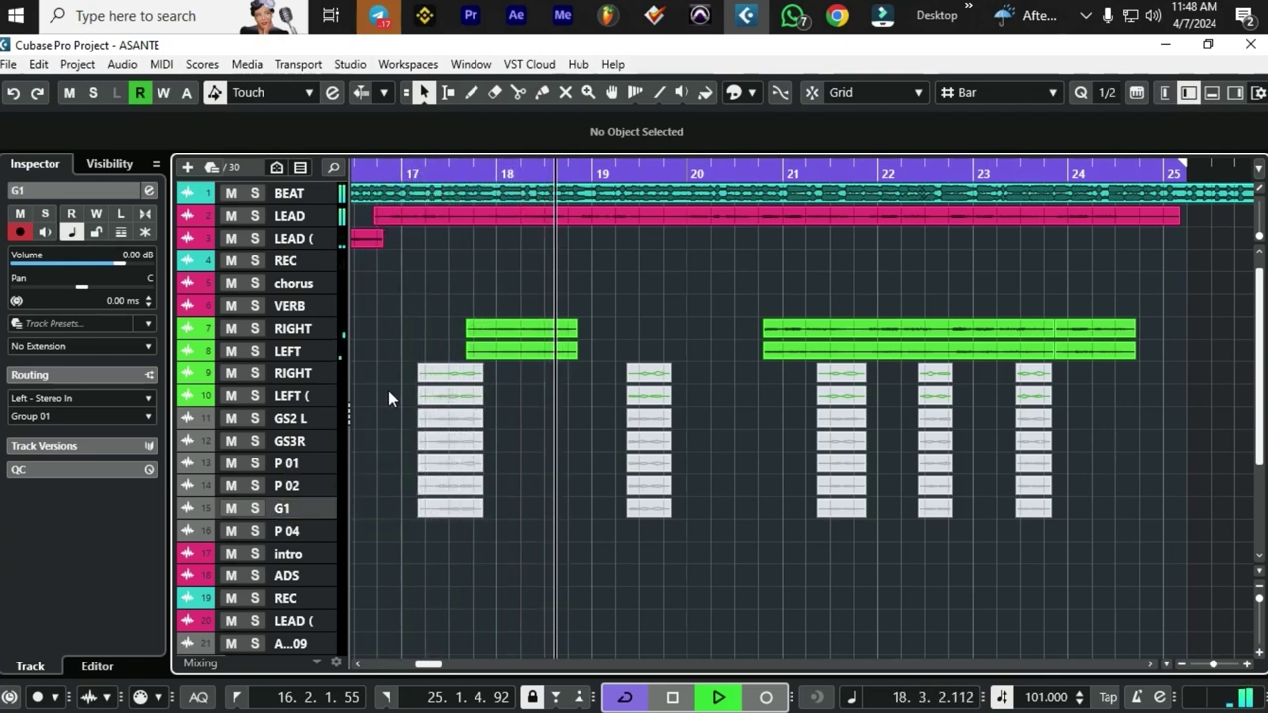
Pan the P 01 track to the right and the P 02 track to L50
left_click(303, 397)
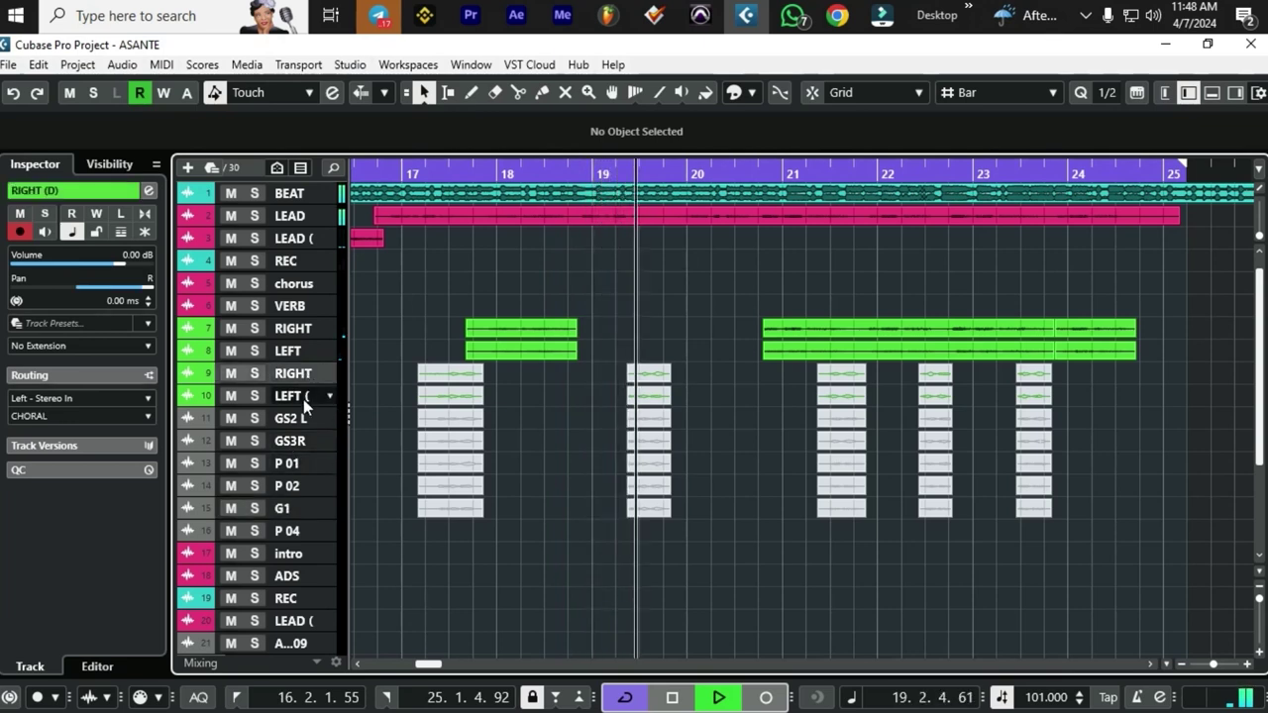
left_click(306, 467)
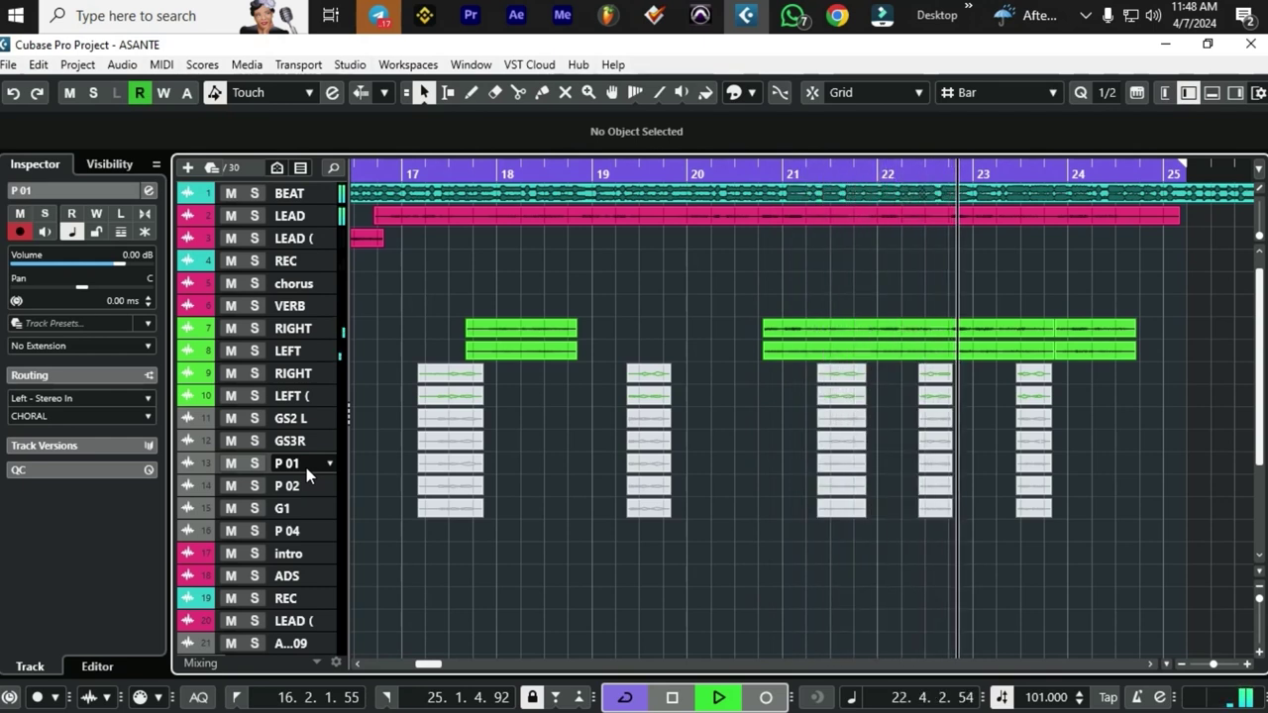
left_click_drag(123, 286, 167, 293)
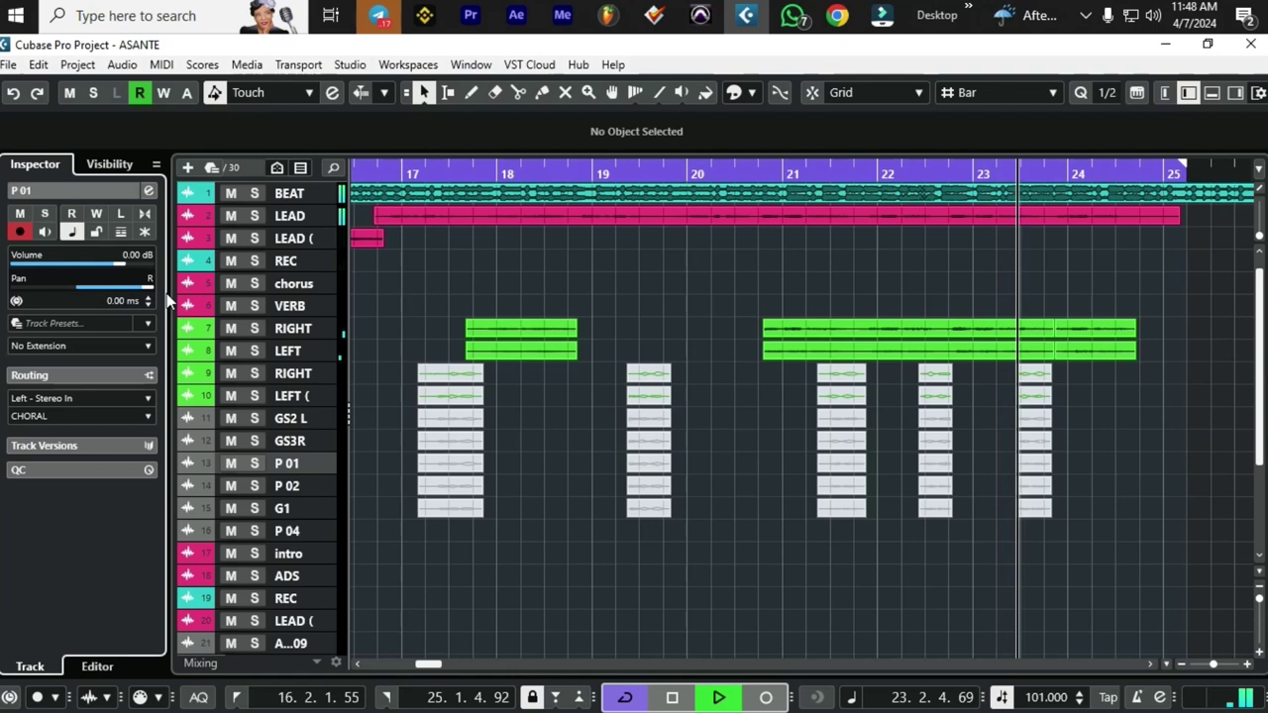
left_click(281, 486)
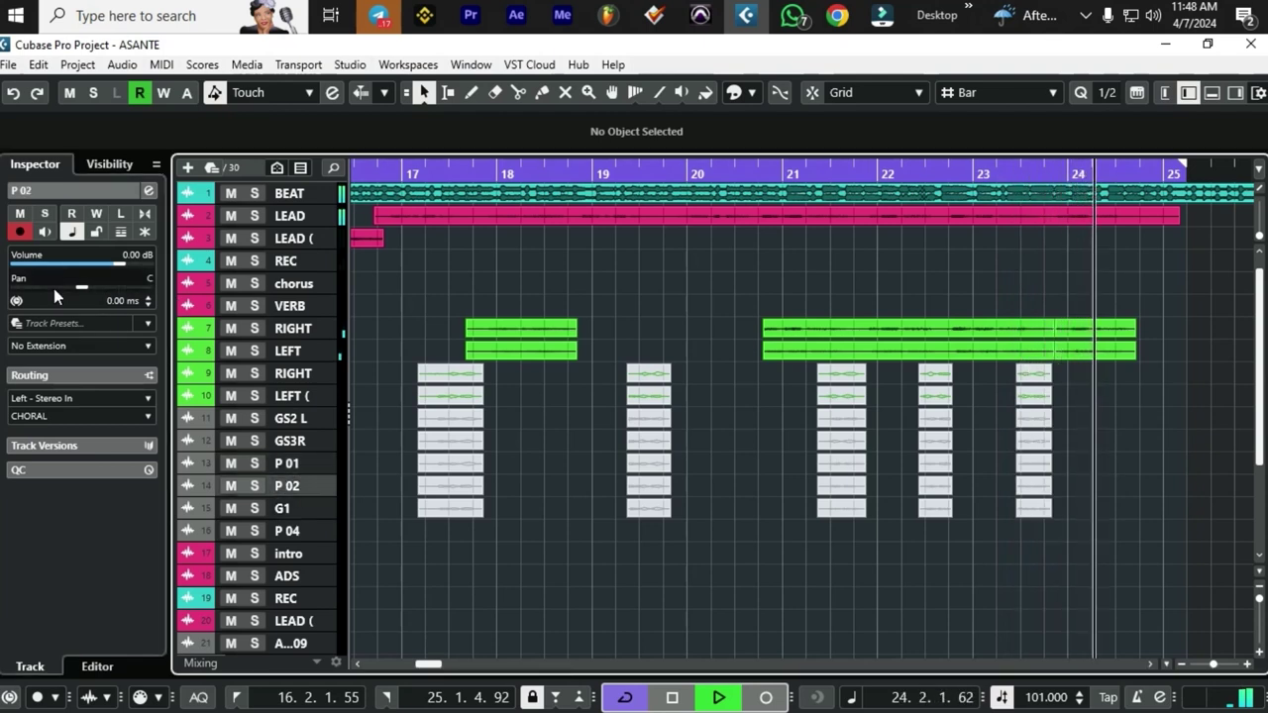
left_click(288, 461)
left_click_drag(135, 288, 138, 359)
left_click(300, 486)
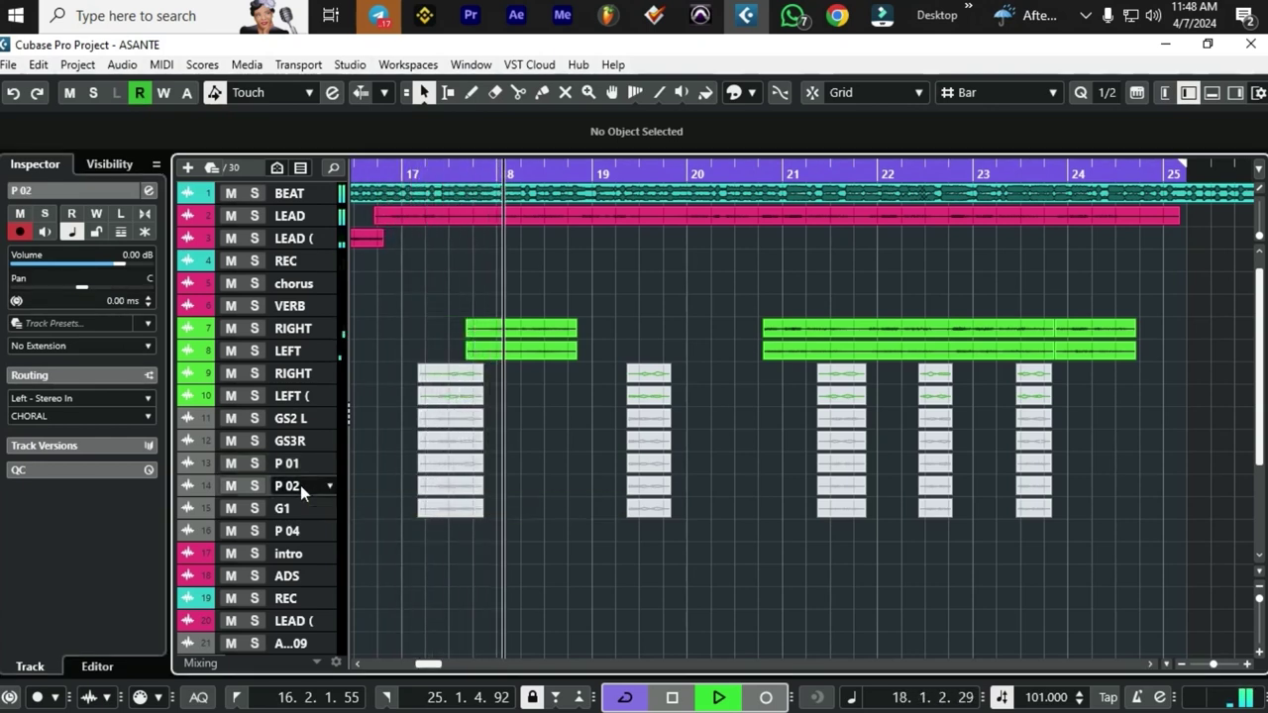
left_click(50, 282)
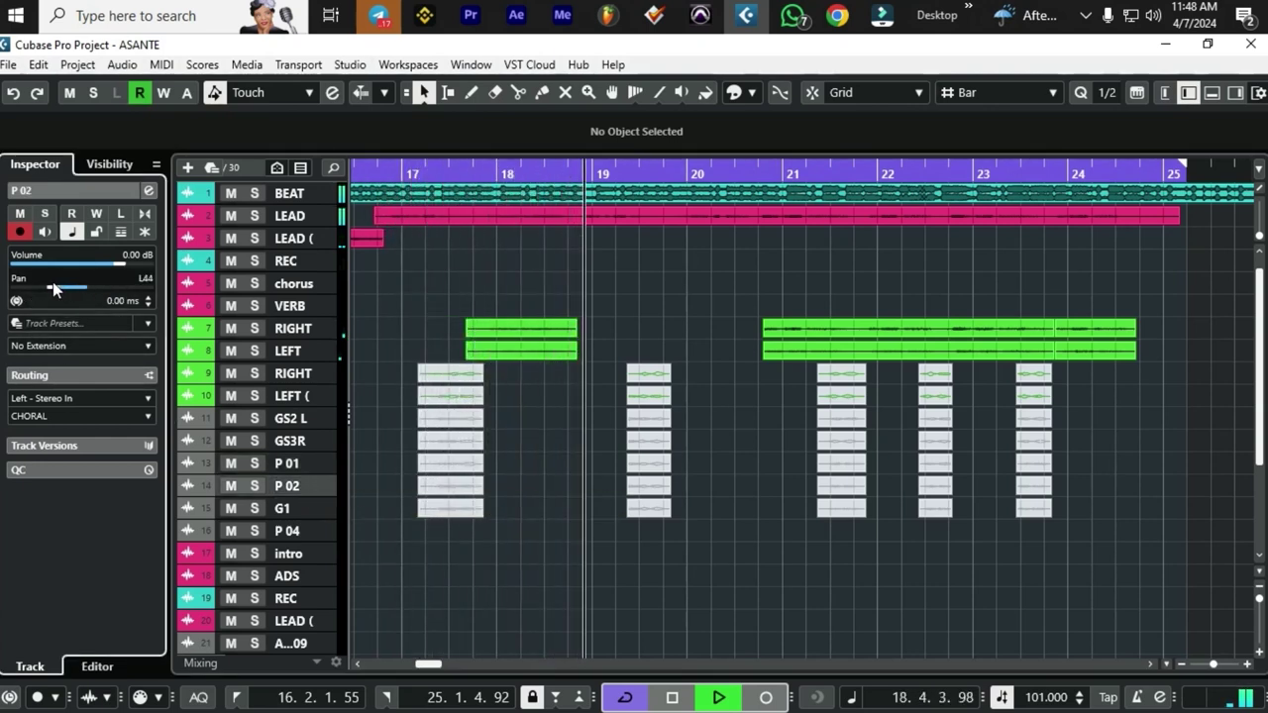
left_click_drag(51, 281, 47, 281)
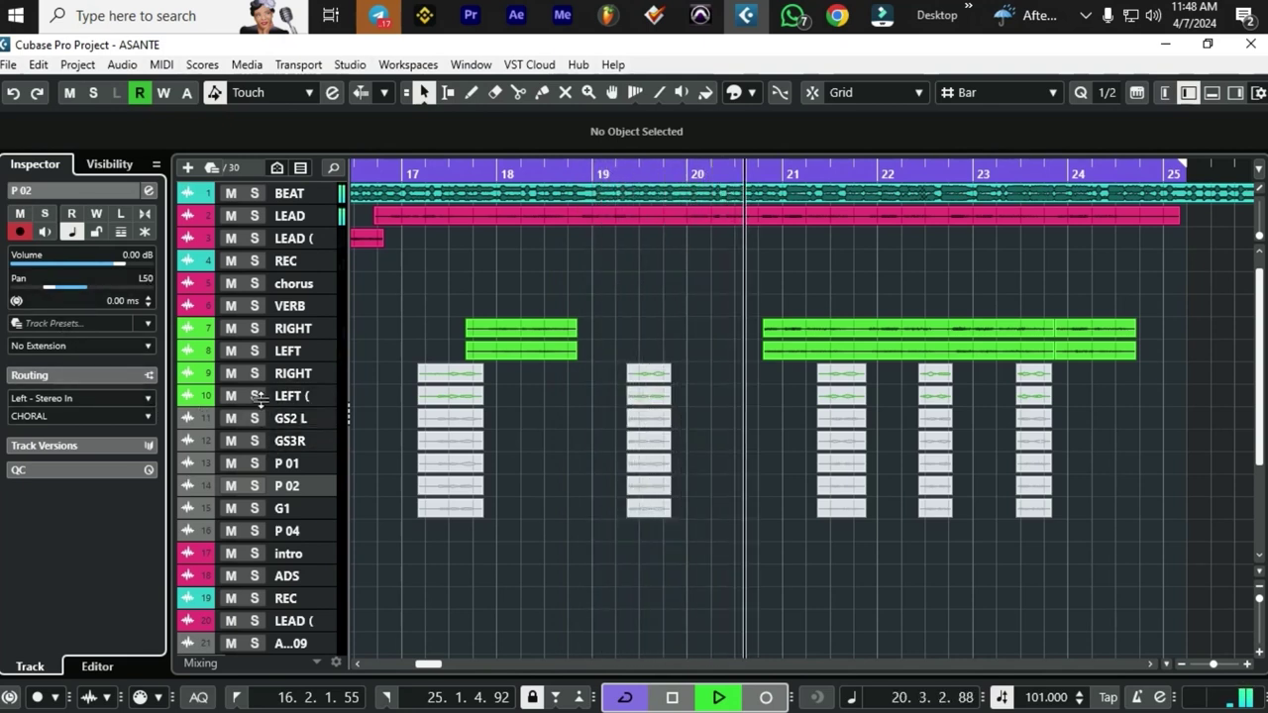
Pan the GS2 L track to L70 and the GS3R track to R70
left_click(286, 376)
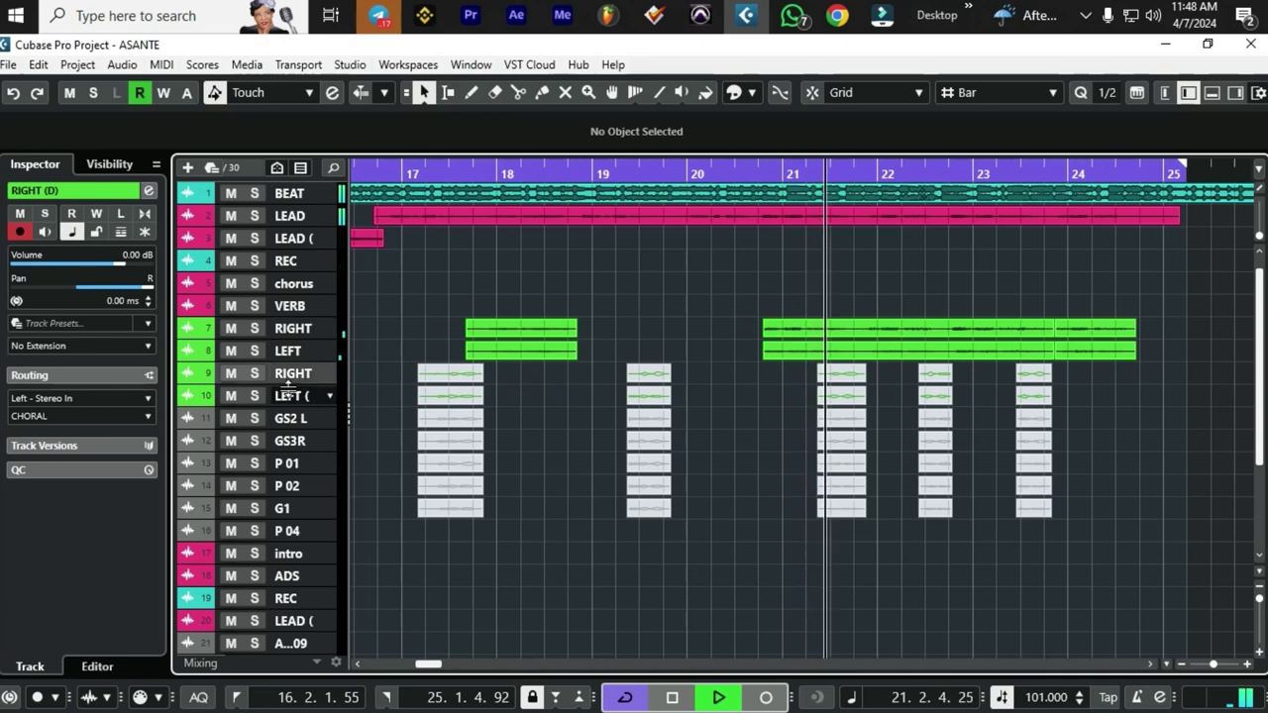
left_click(290, 396)
left_click(290, 418)
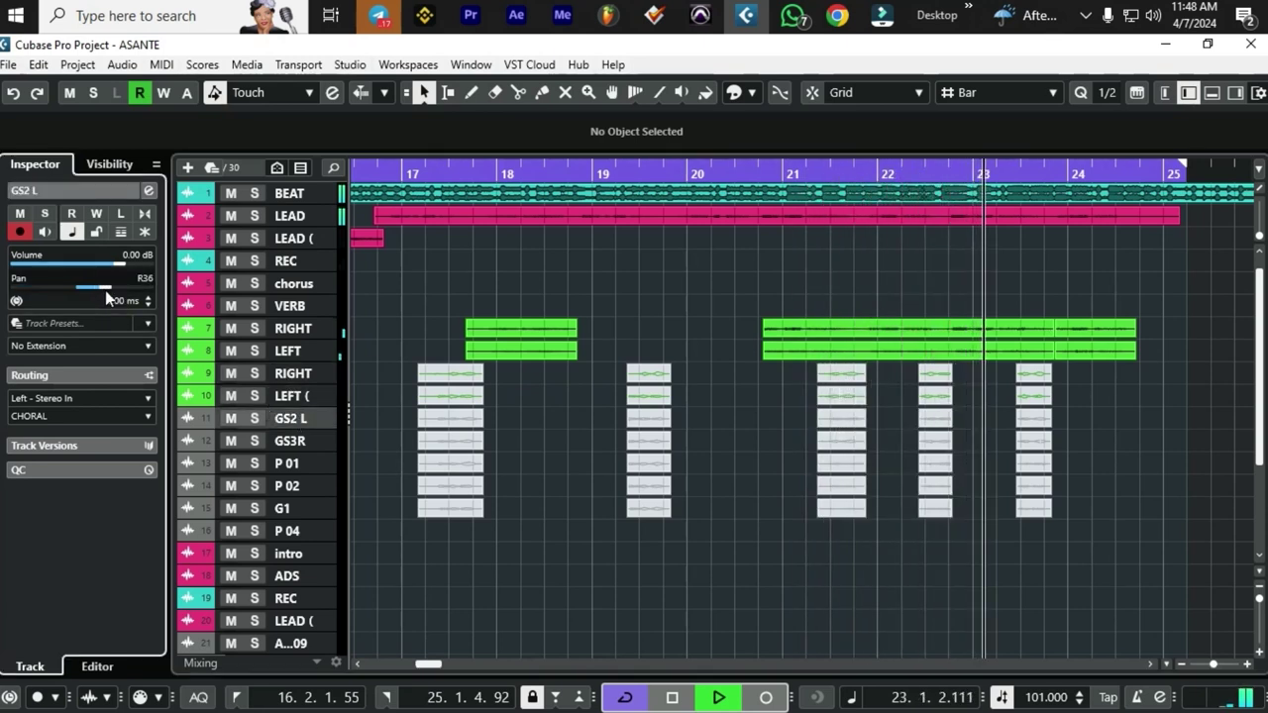
left_click_drag(105, 290, 36, 289)
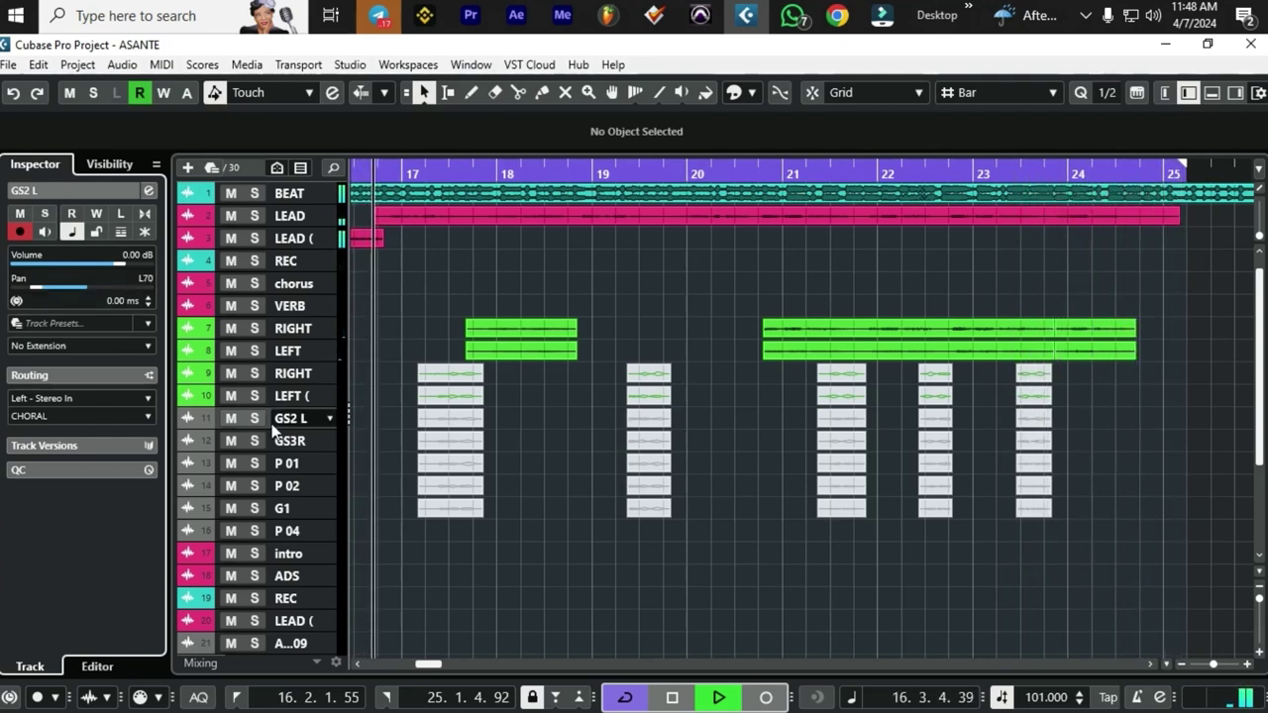
key("Down")
left_click_drag(117, 290, 128, 289)
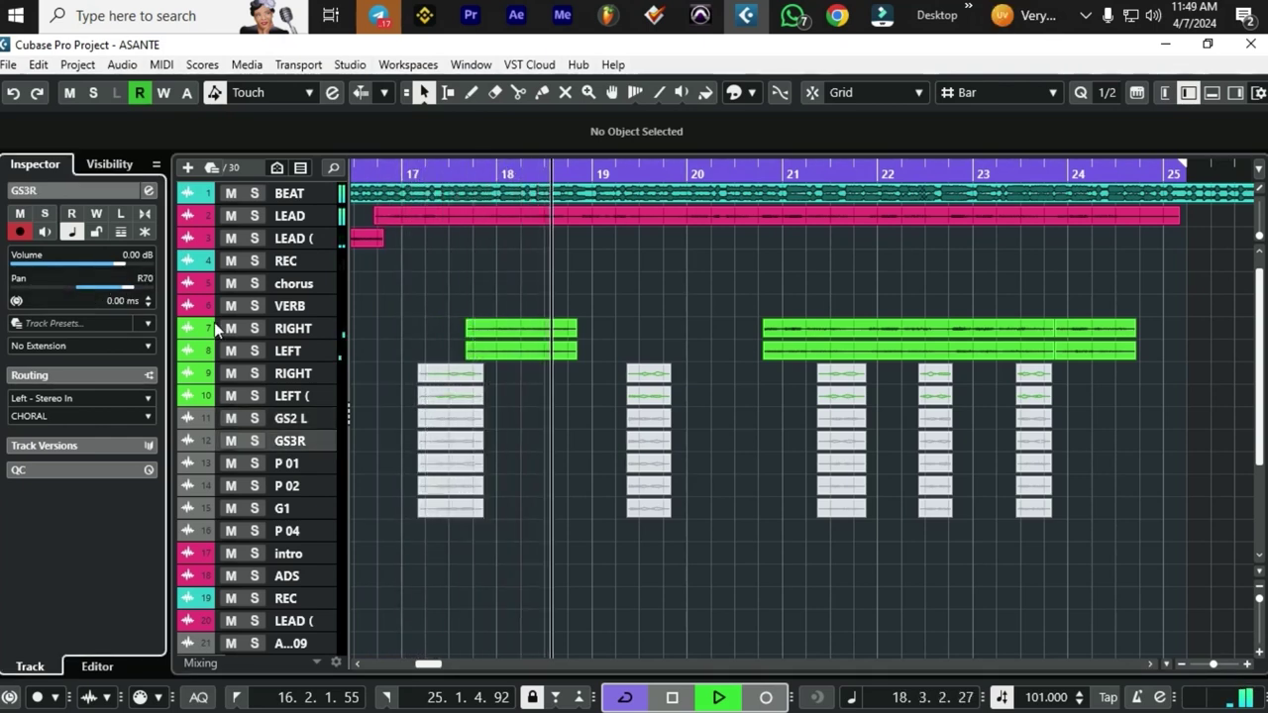
Unmute the five phrases on the G1 track with the Mute tool
right_click(367, 385)
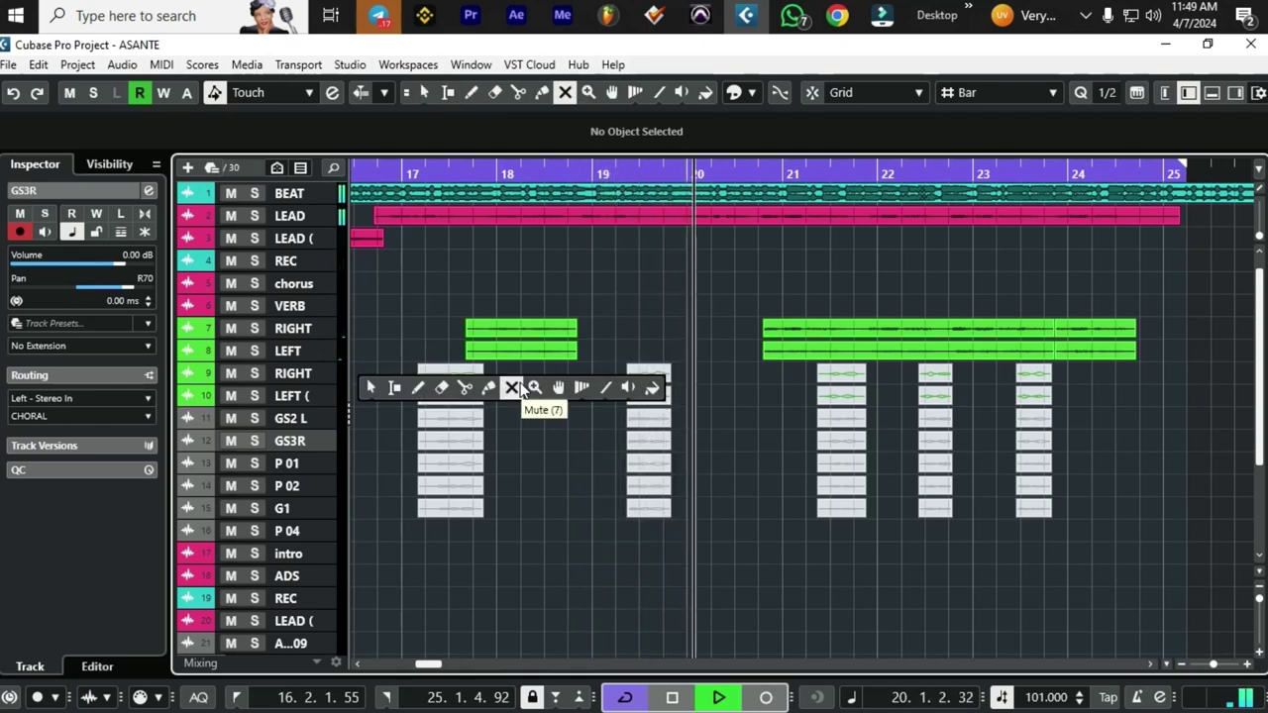
left_click(512, 387)
left_click_drag(520, 392, 382, 393)
left_click(472, 509)
left_click_drag(586, 509, 1035, 535)
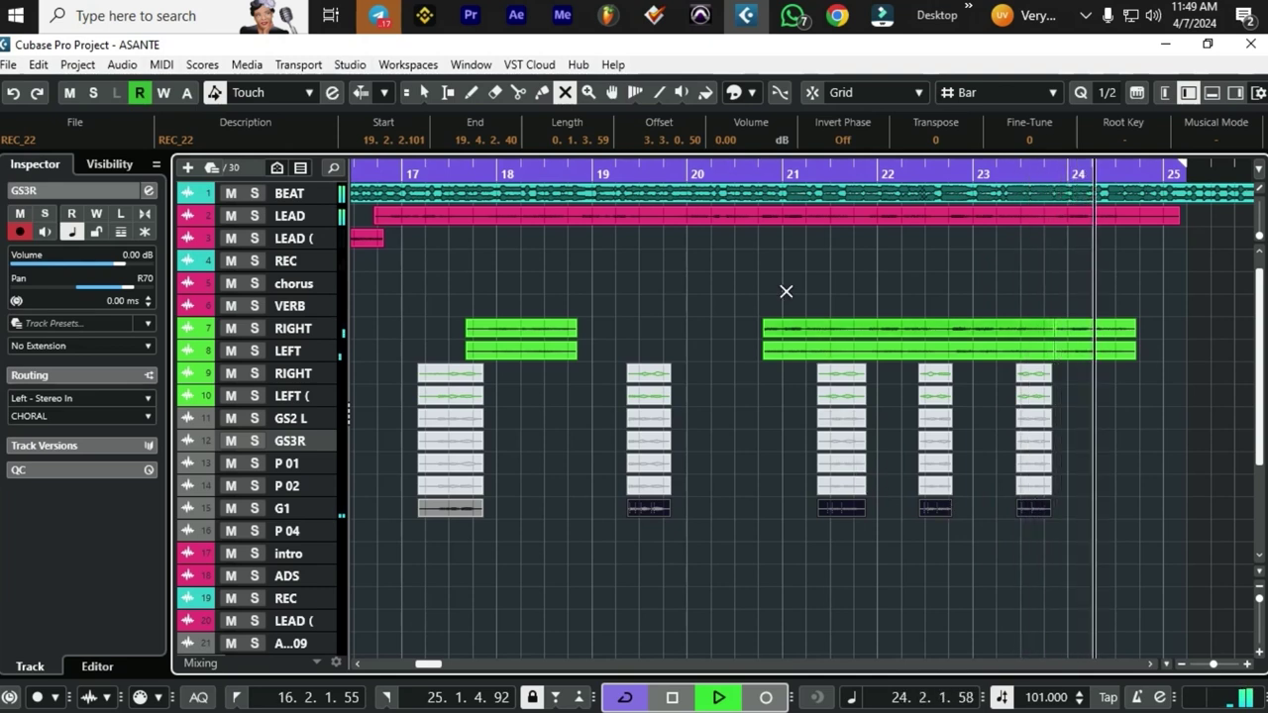
Return to the Object Selection tool and move the left locator to bar 17 to shorten the playback loop
right_click(374, 247)
left_click(378, 250)
scroll(413, 260, "down", 1)
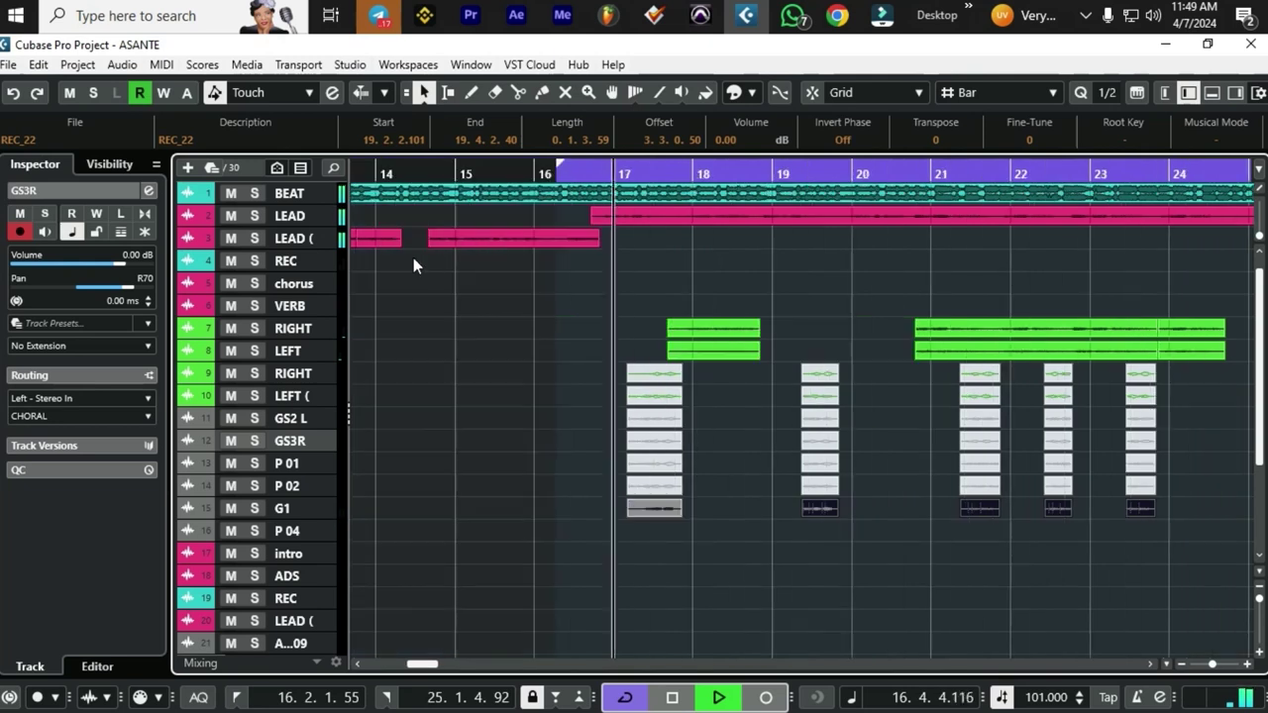
left_click_drag(559, 158, 614, 184)
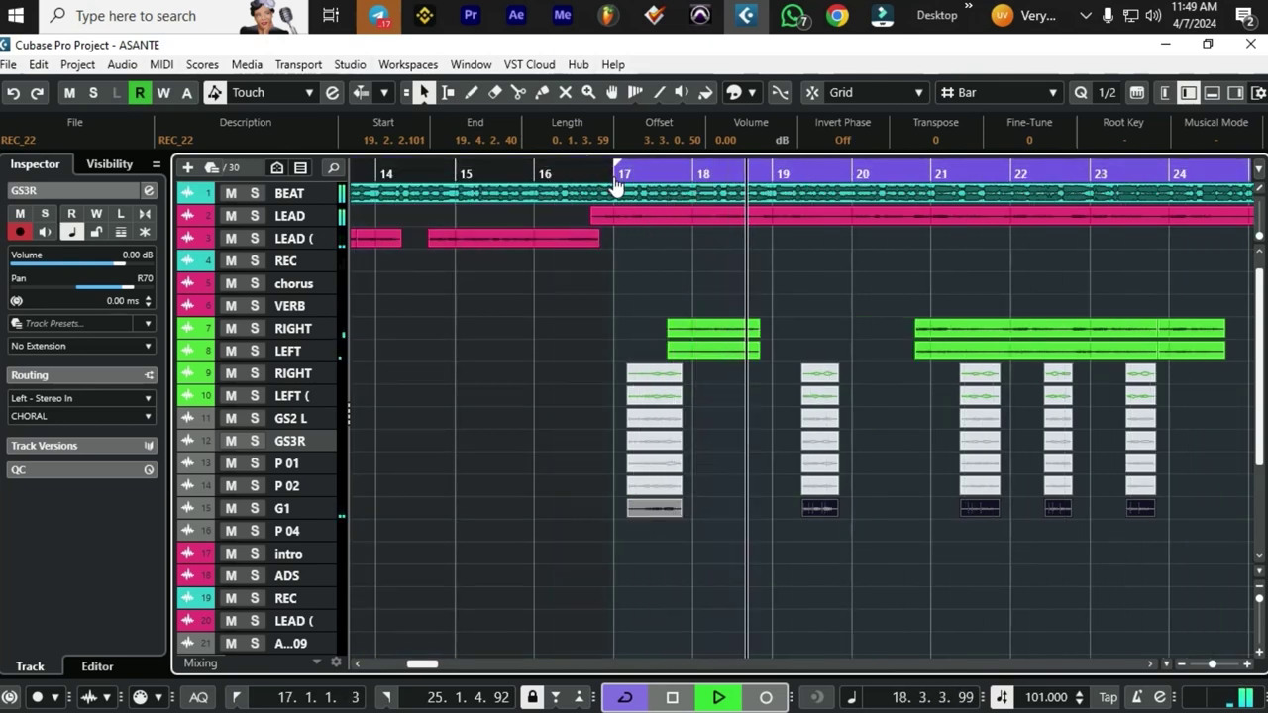
Move the right locator back to about bar 24 so the playback loop spans bars 17 to 24
left_click(615, 178)
key("g")
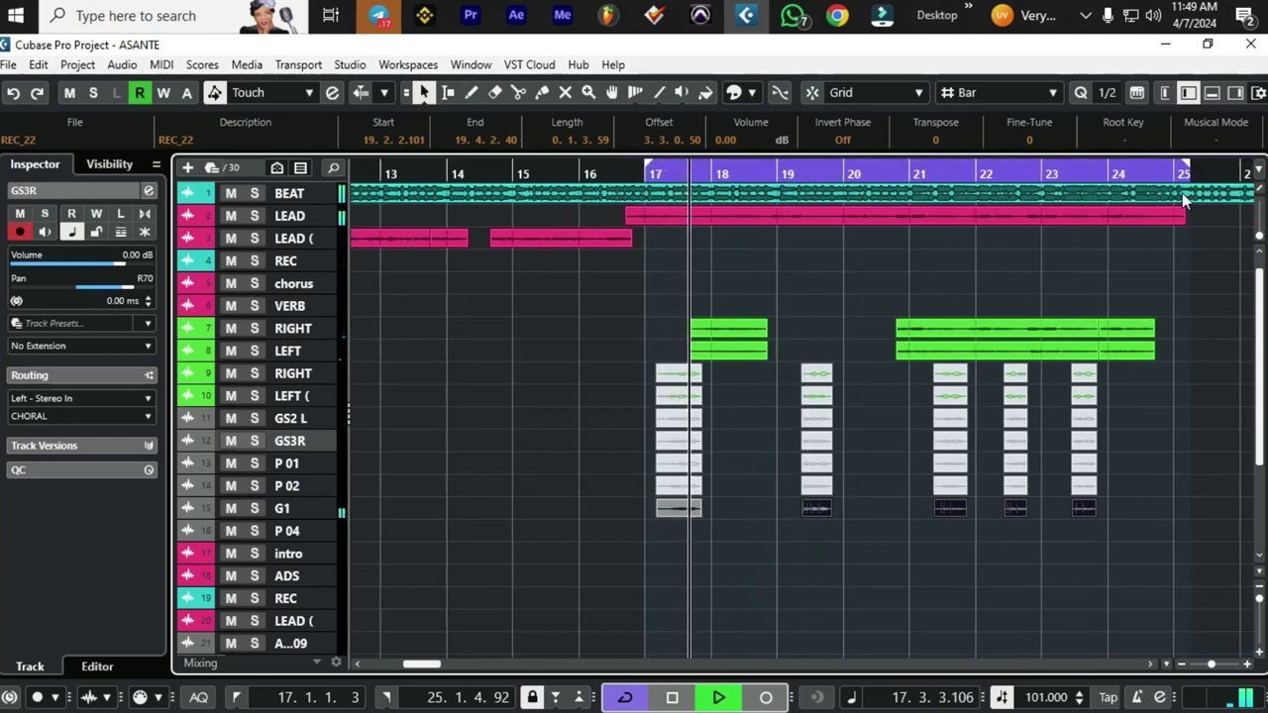
left_click_drag(1185, 173, 1107, 176)
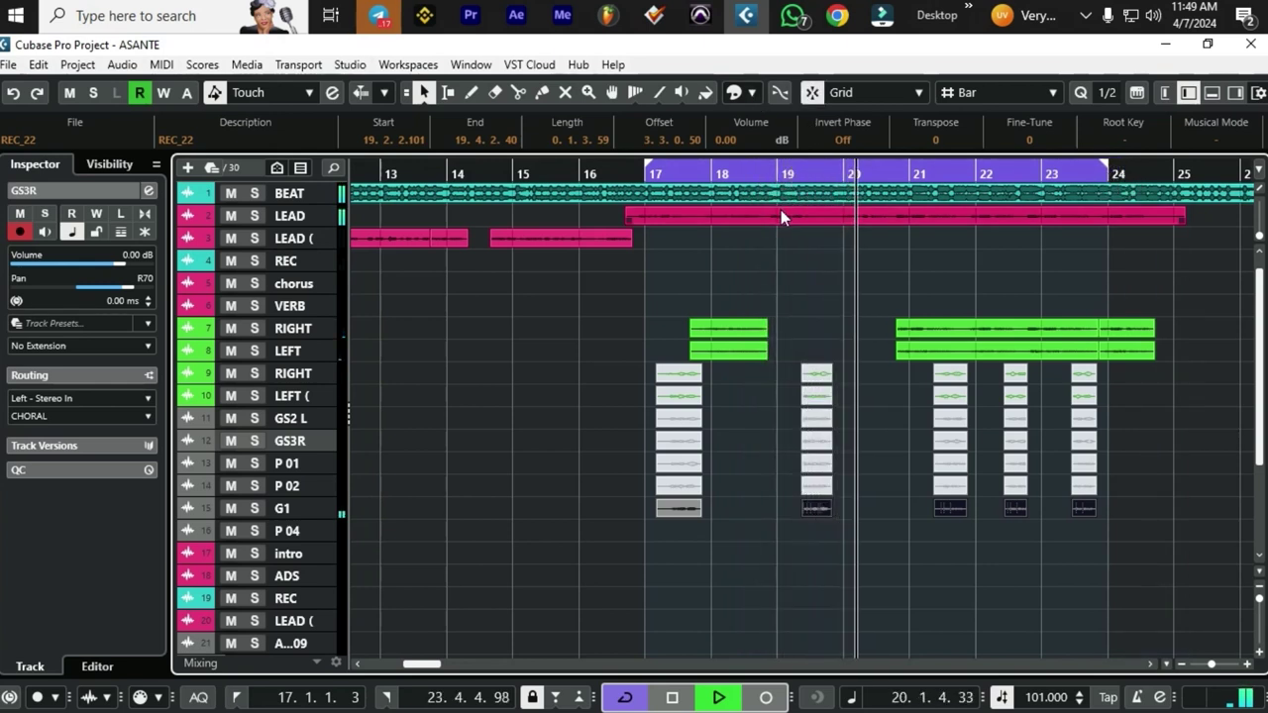
Unmute the bar 17 to 24 phrases on the second RIGHT and LEFT, GS2 L, GS3R, P 01 and P 02 tracks, restoring Object Selection
left_click(644, 296)
right_click(570, 396)
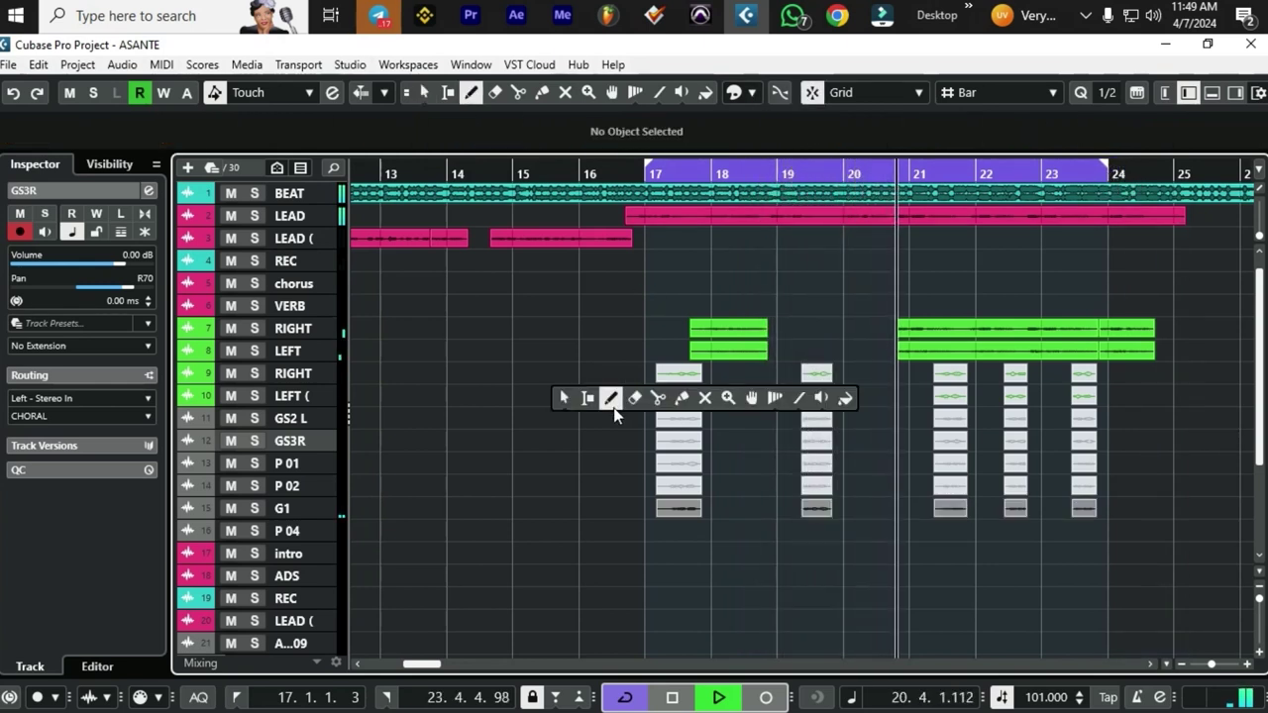
left_click(702, 400)
left_click_drag(628, 362, 1088, 486)
key("1")
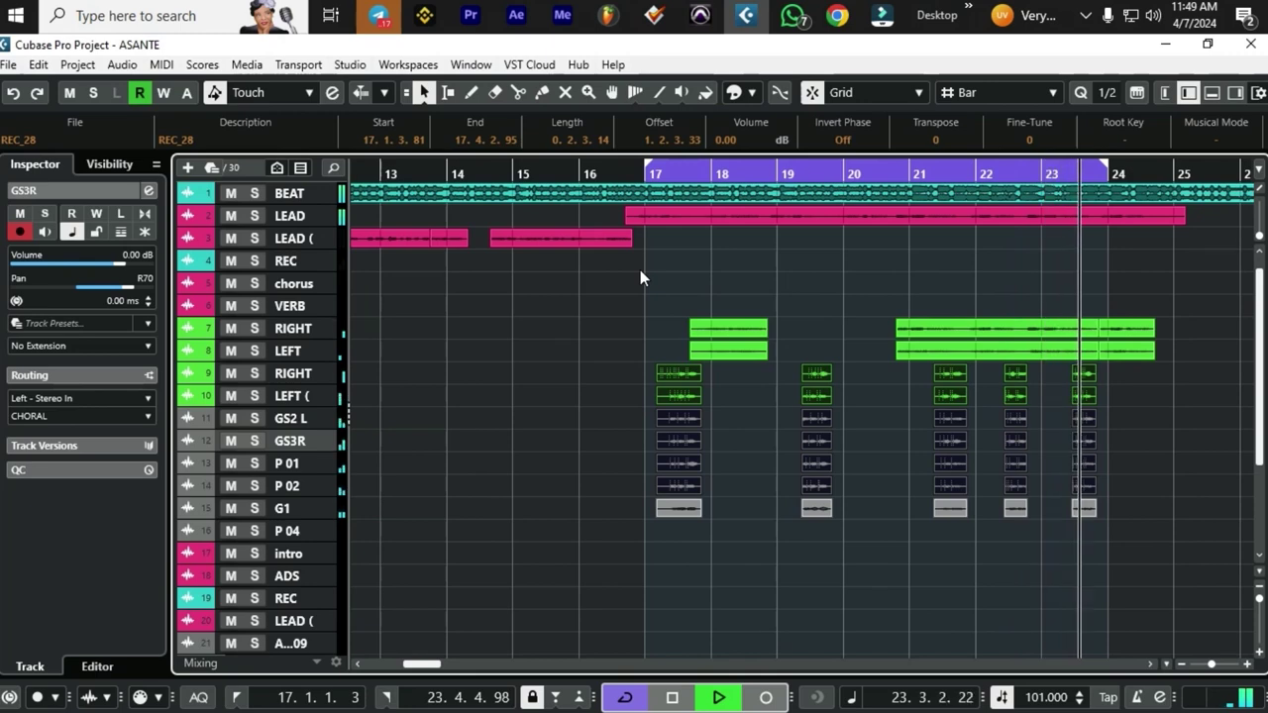
On the CHORAL group channel, add an active pre-fader send to FX 01-RoomWorks at -10 dB
scroll(534, 397, "down", 4)
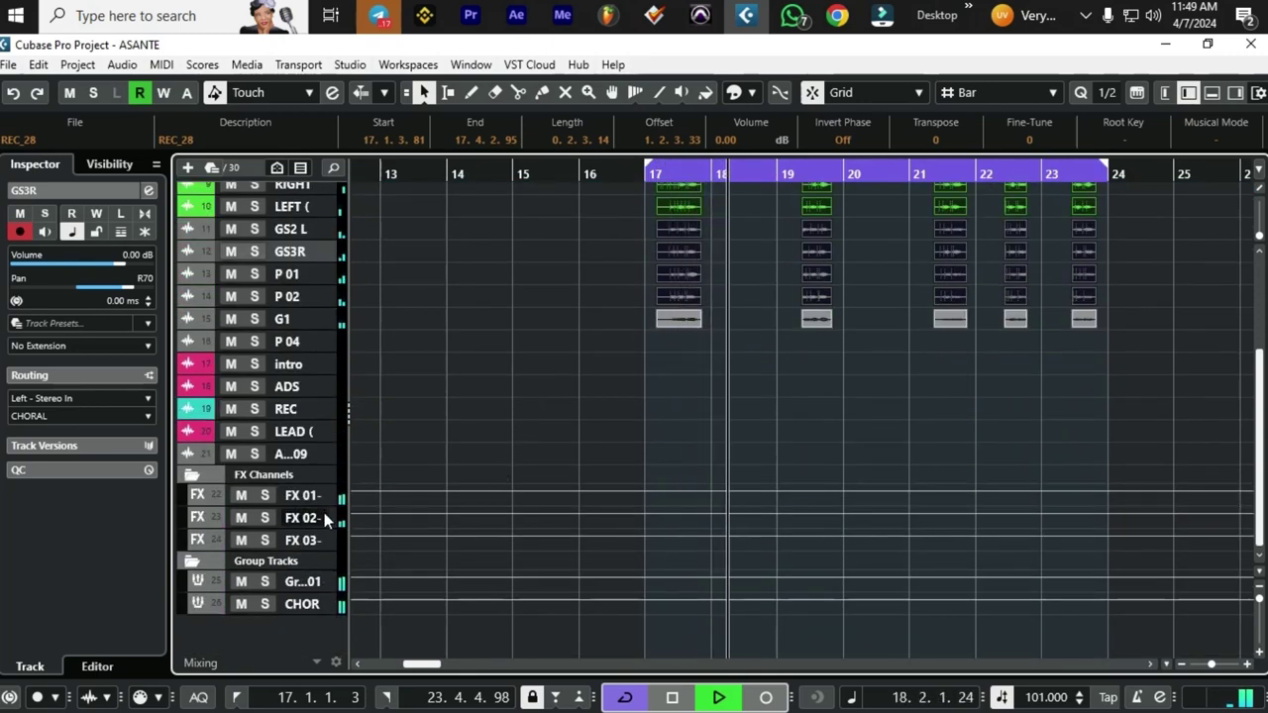
left_click(323, 607)
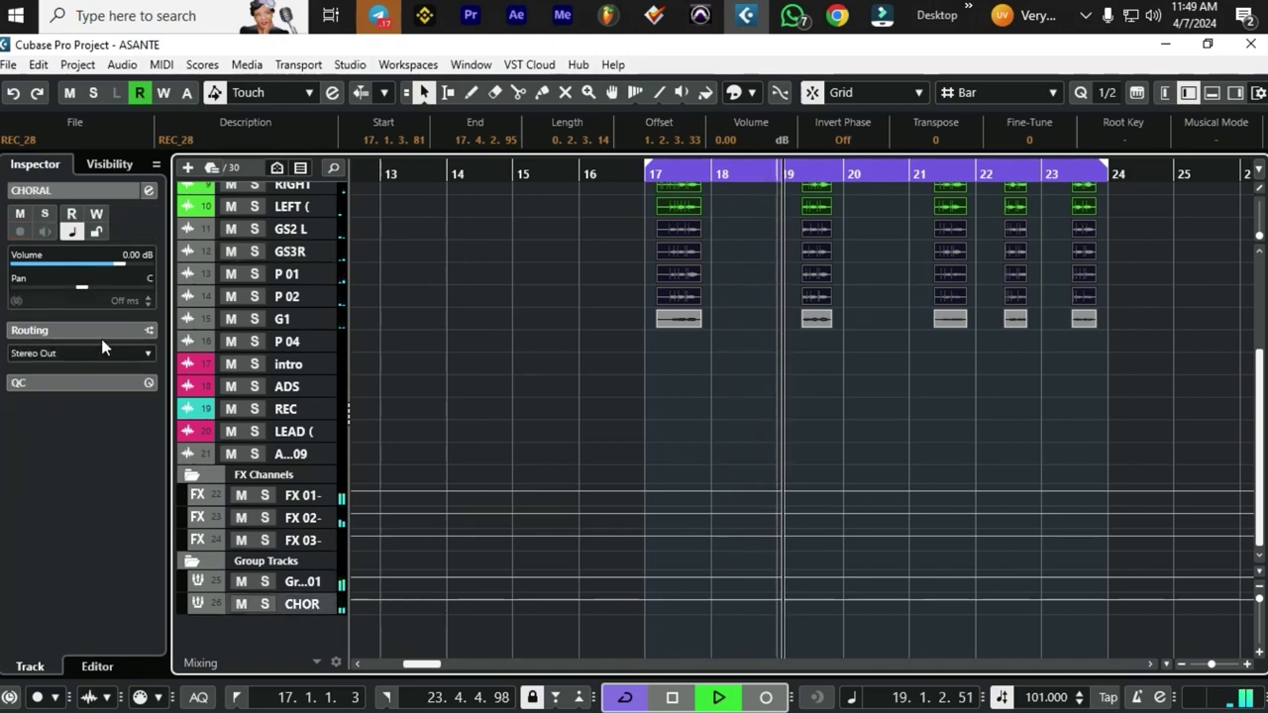
left_click(149, 192)
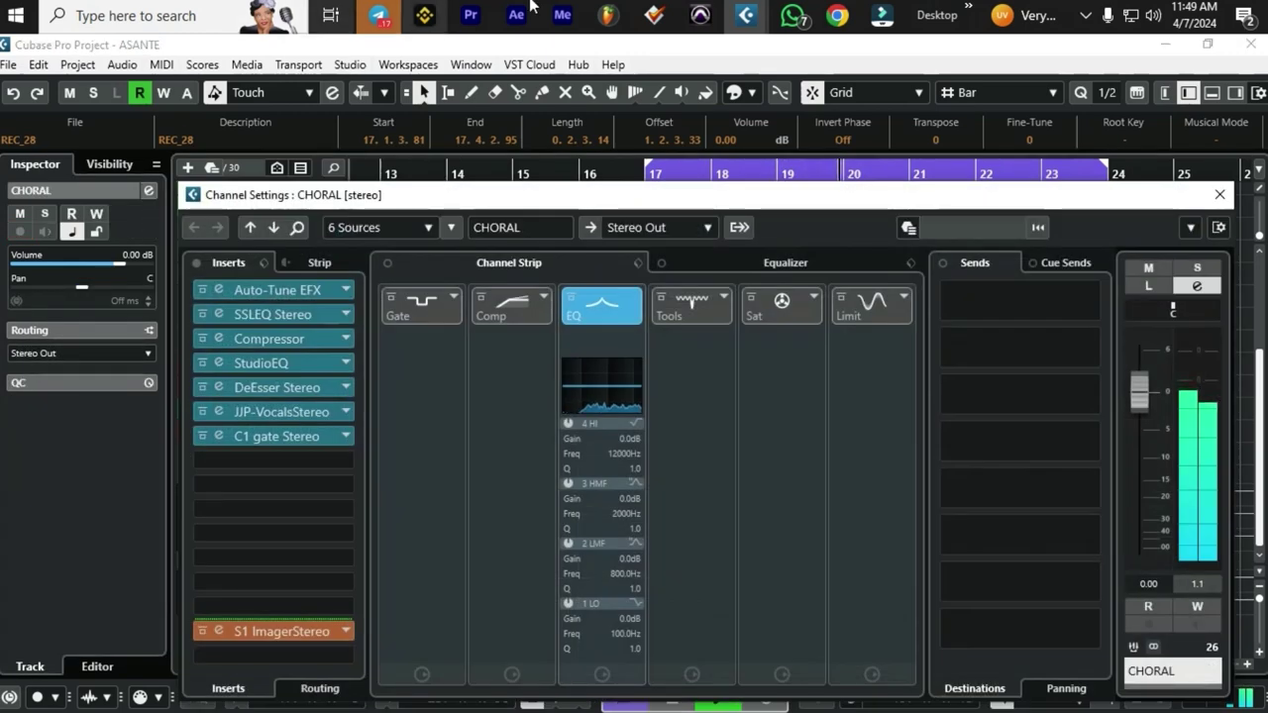
left_click(1053, 301)
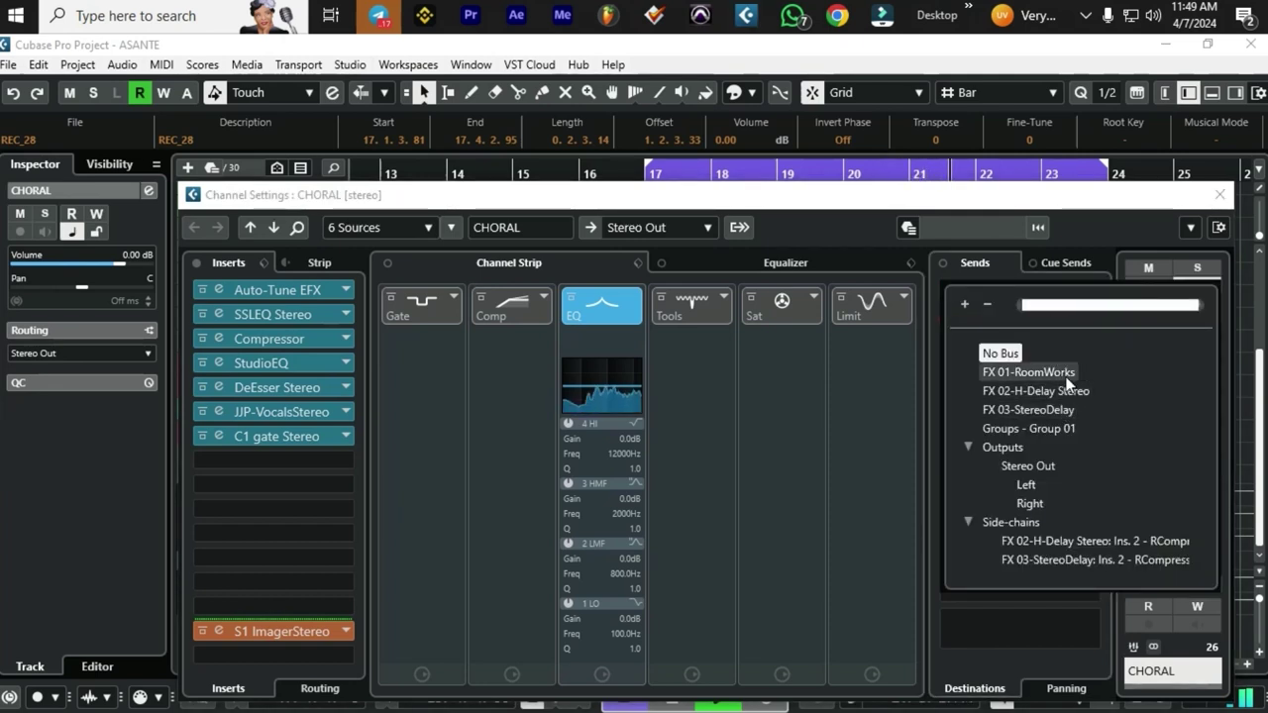
left_click(1065, 371)
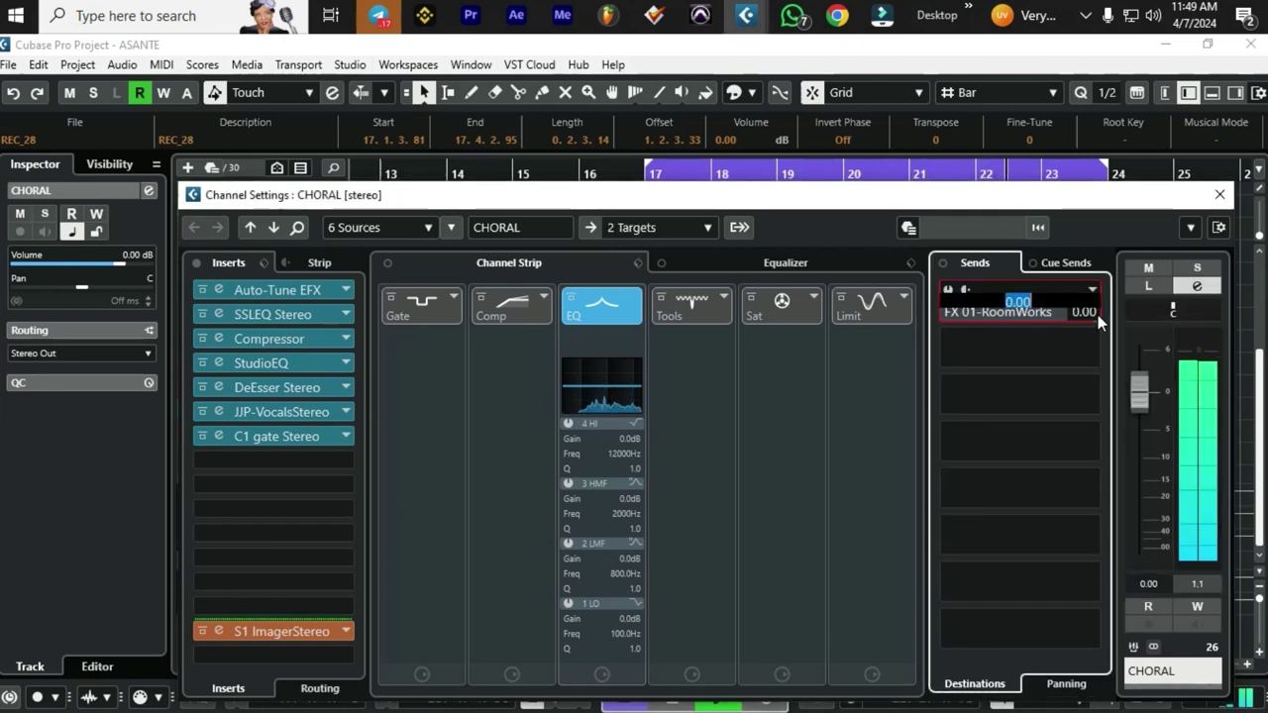
double_click(1097, 315)
type("-10")
key("Return")
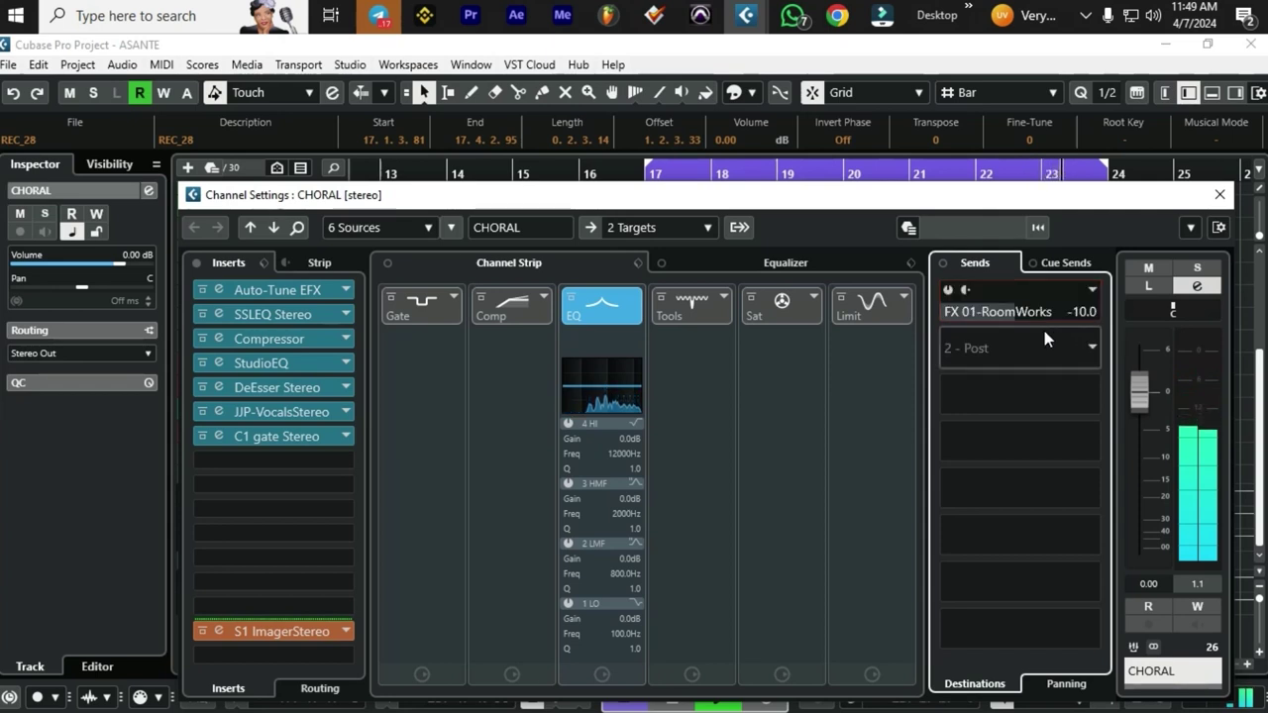
left_click(949, 291)
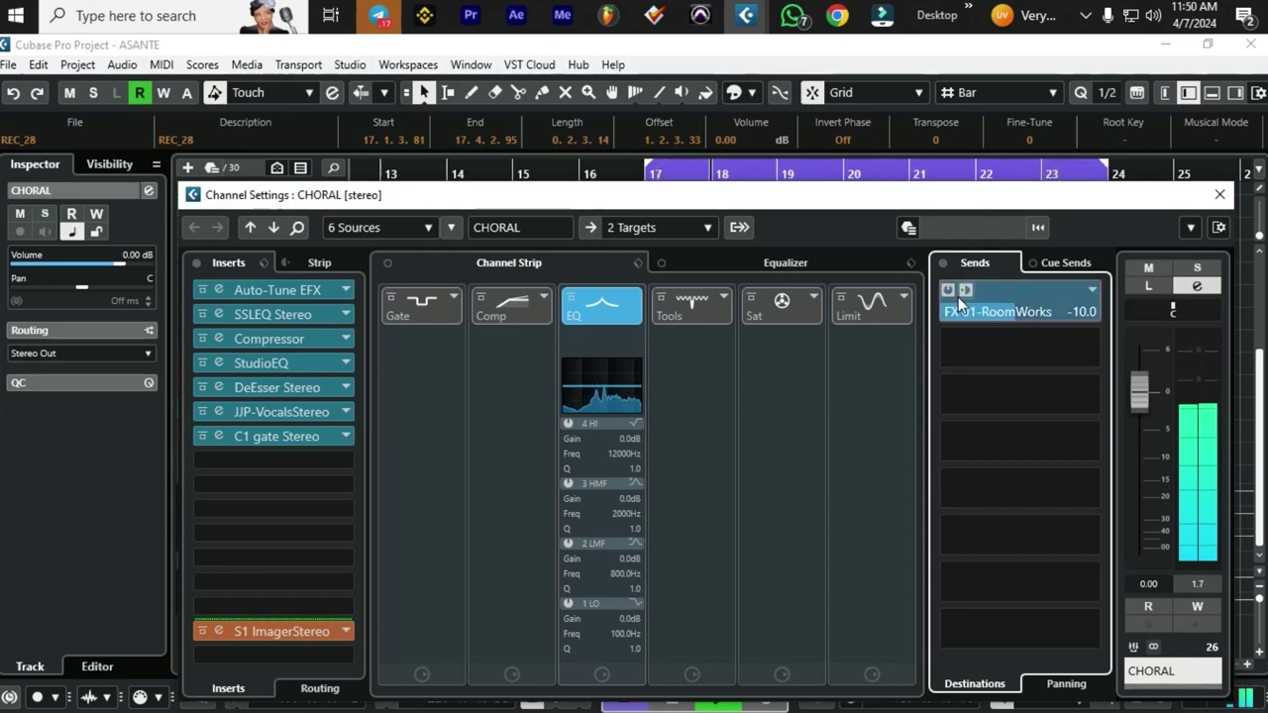
left_click(958, 298)
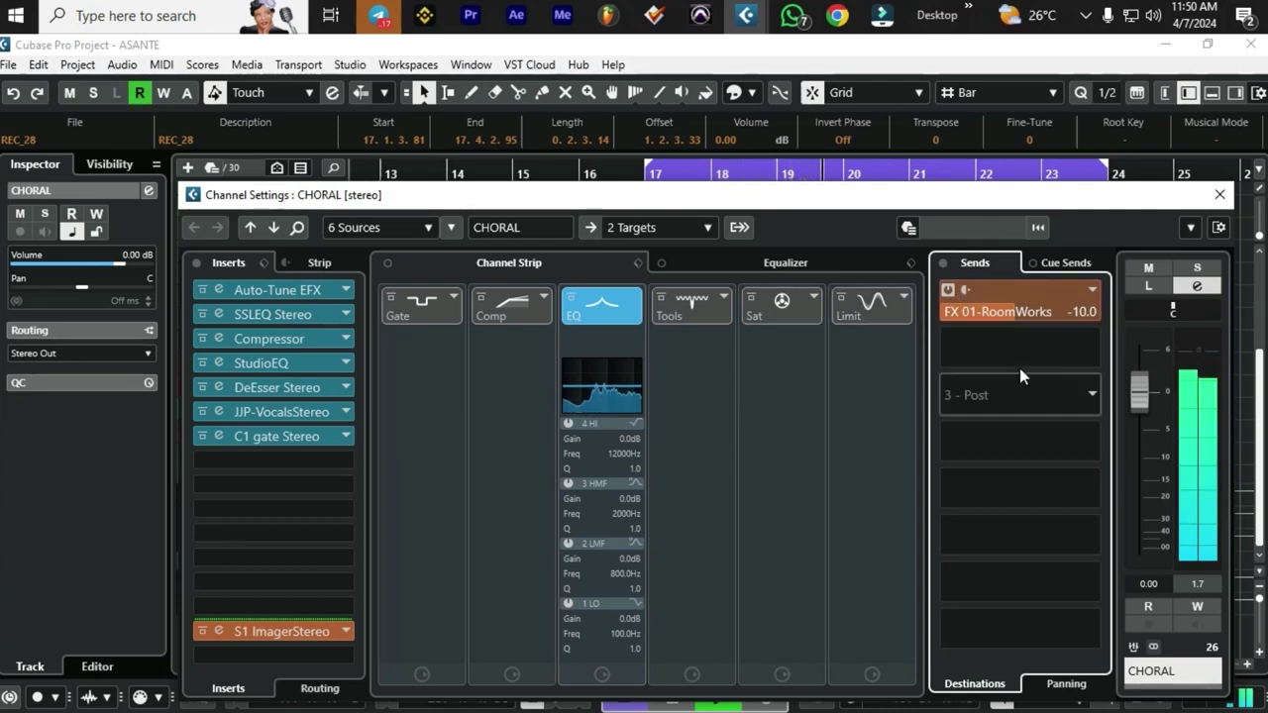
left_click(960, 287)
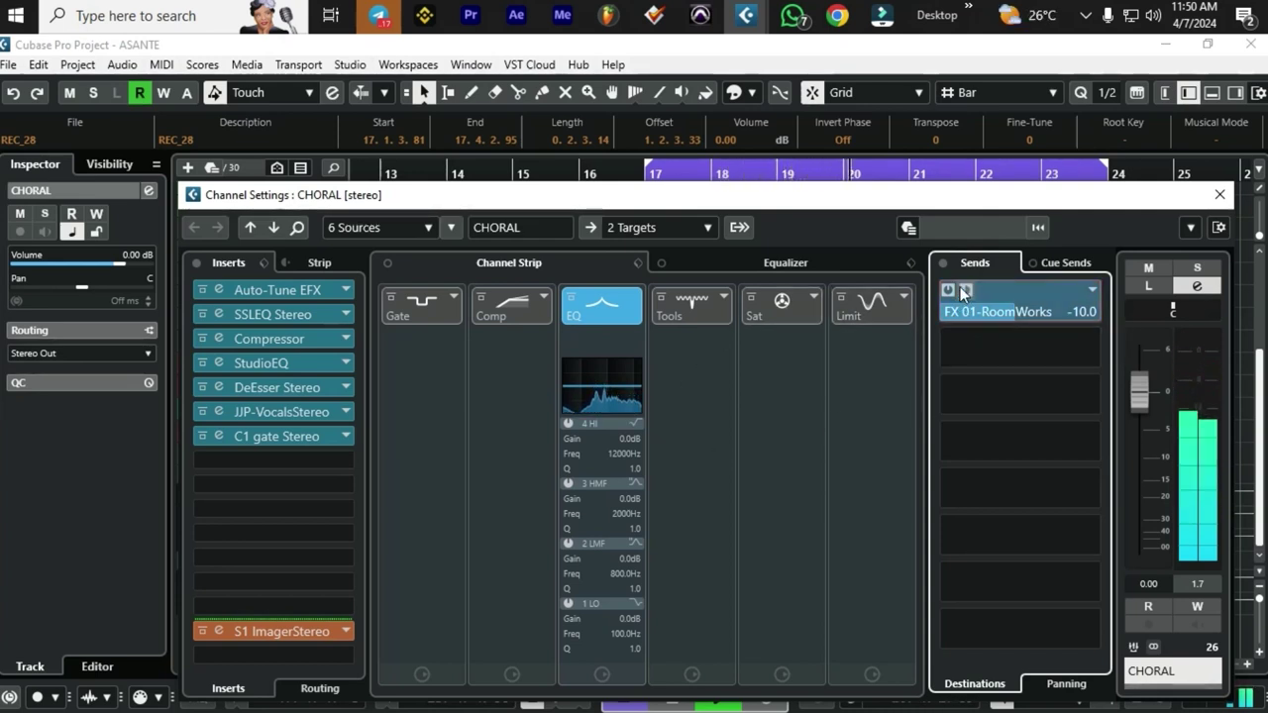
Add a second CHORAL send to FX 02-H-Delay Stereo at -25 dB, activated and set to pre-fader
left_click(991, 347)
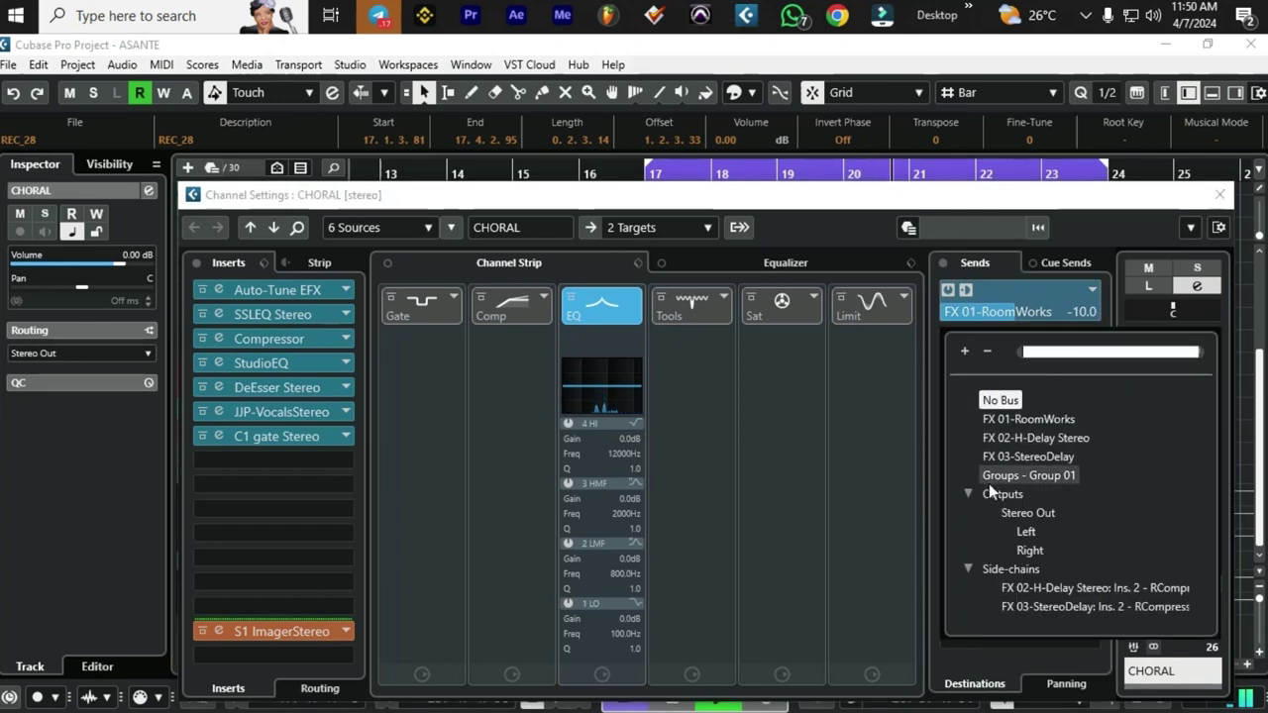
left_click(1030, 438)
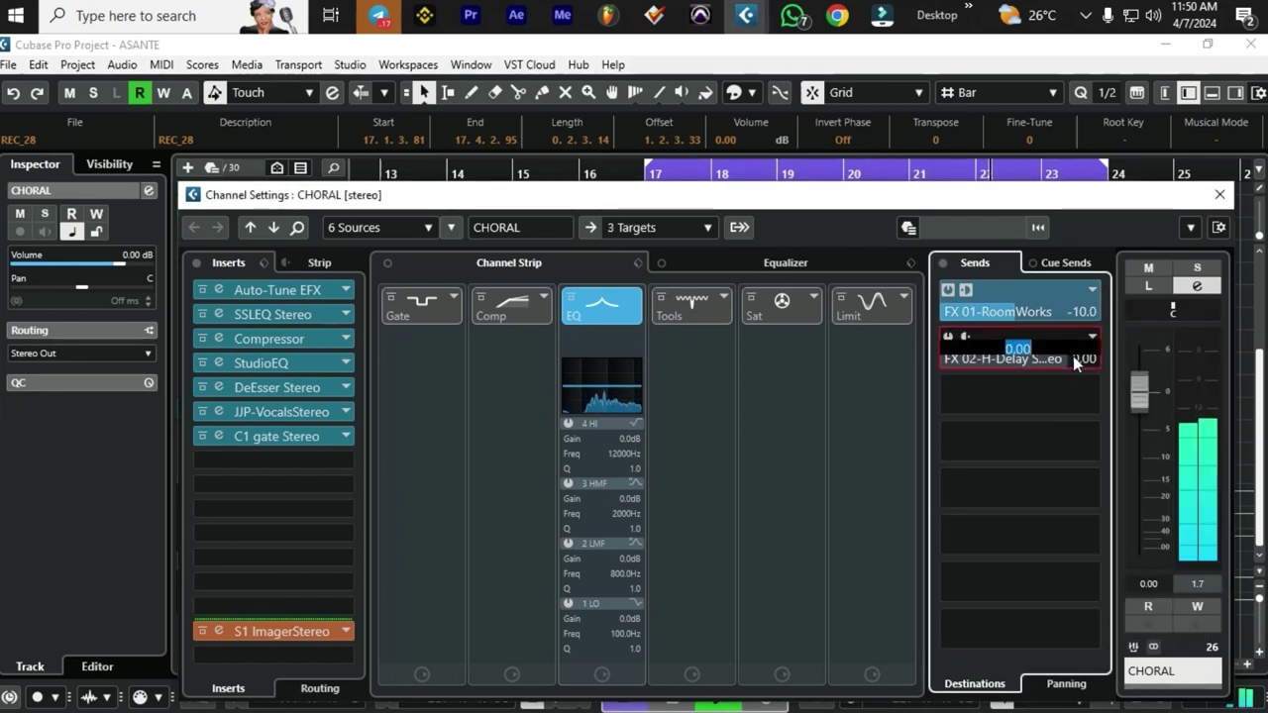
type("-25")
key("Return")
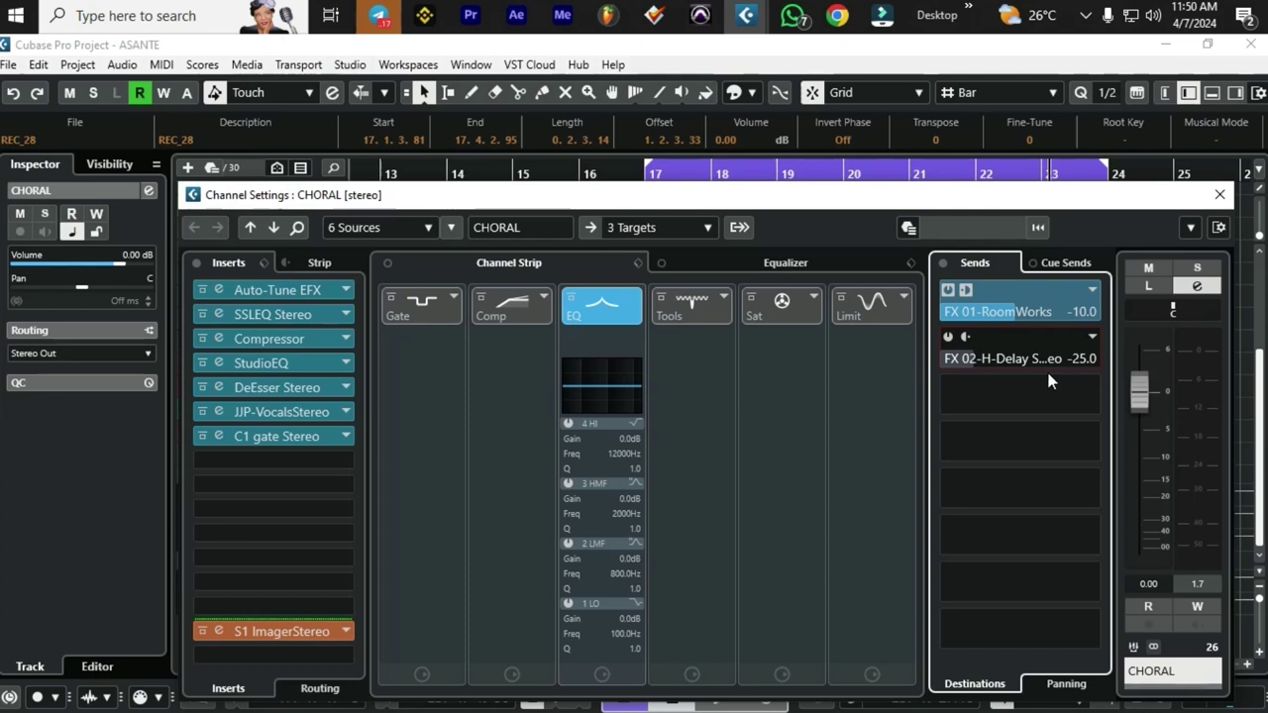
left_click(957, 337)
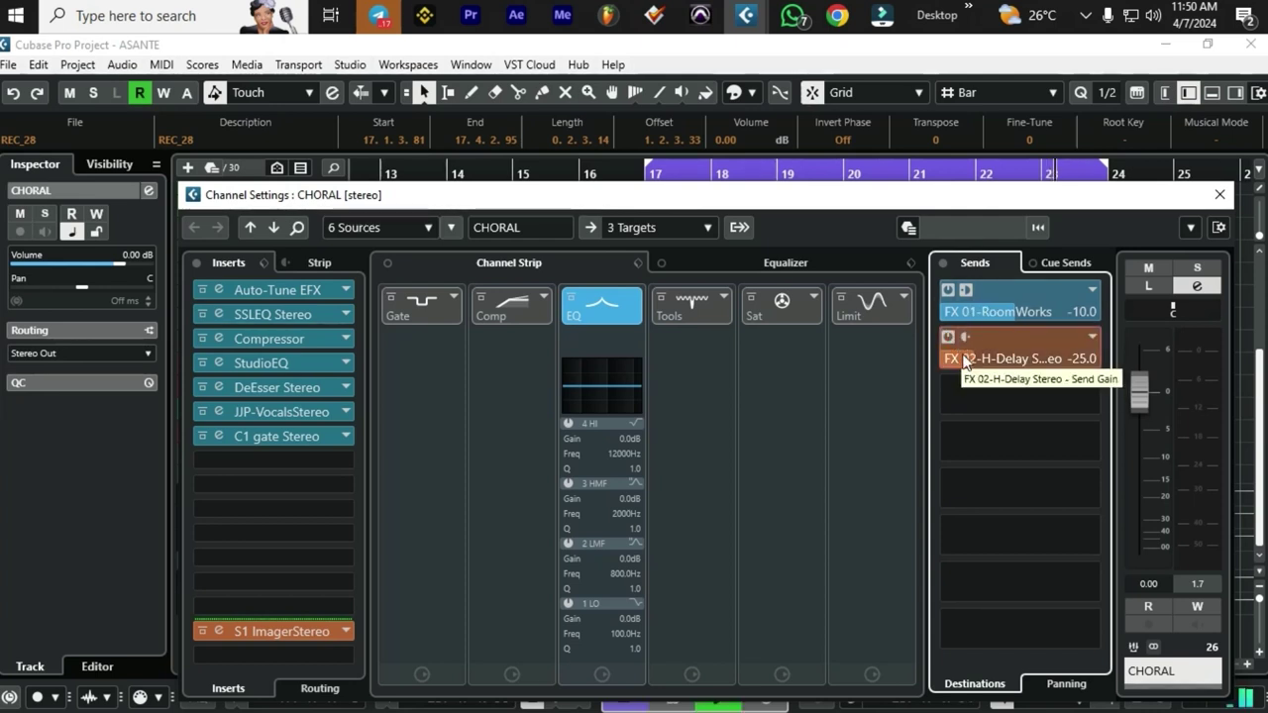
left_click(966, 337)
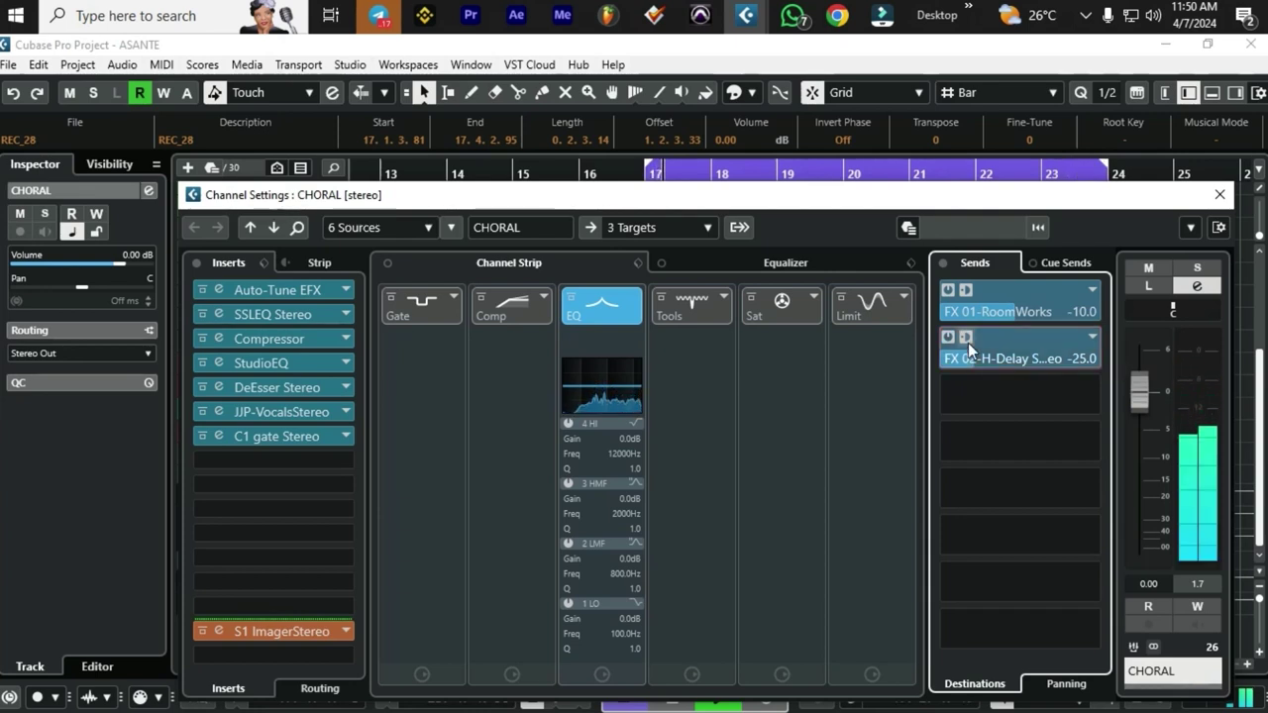
Raise the FX 01-RoomWorks send level on CHORAL, first to -5 dB and finally to 2.87 dB
double_click(1078, 313)
type("-5")
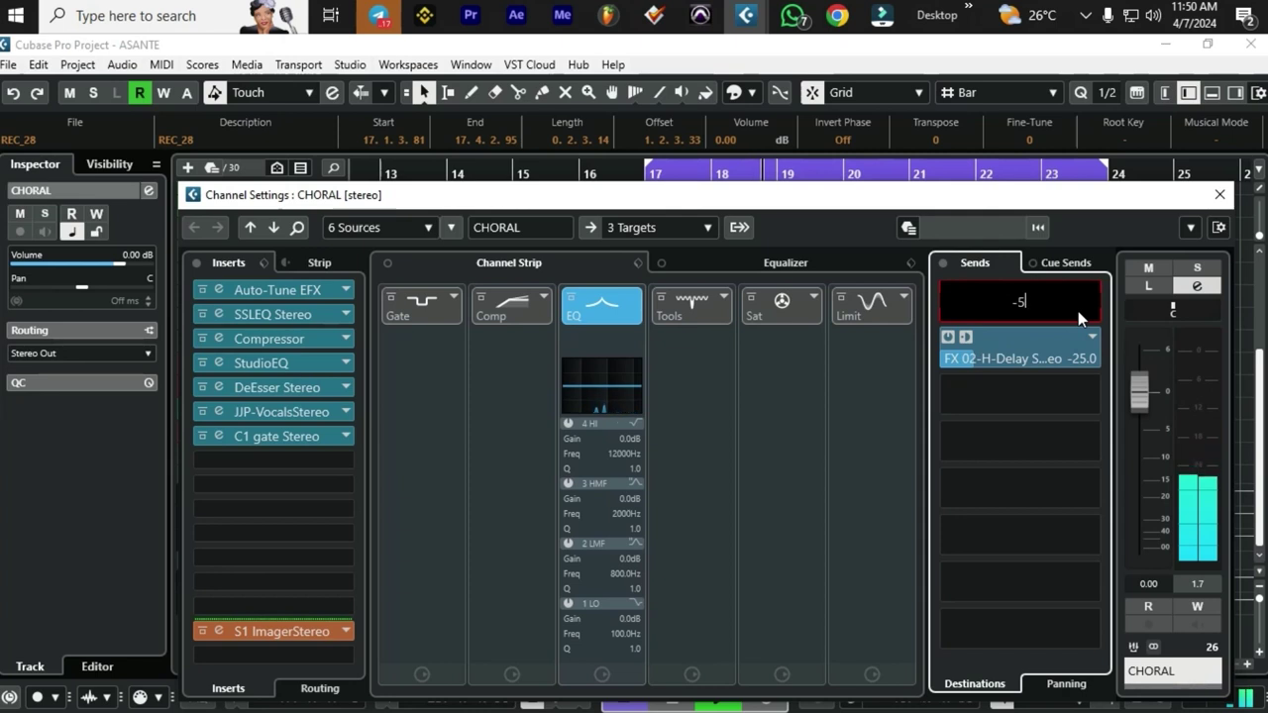
key("Return")
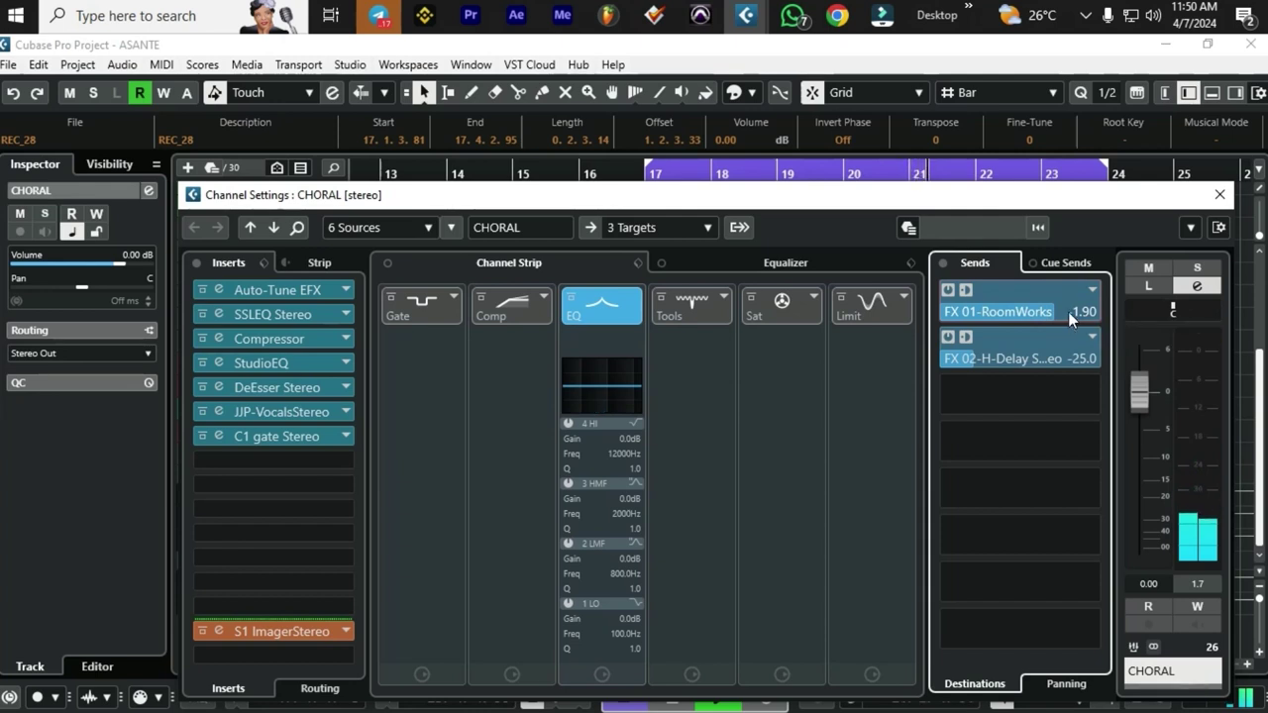
left_click_drag(1086, 313, 1090, 314)
scroll(1090, 314, "up", 5)
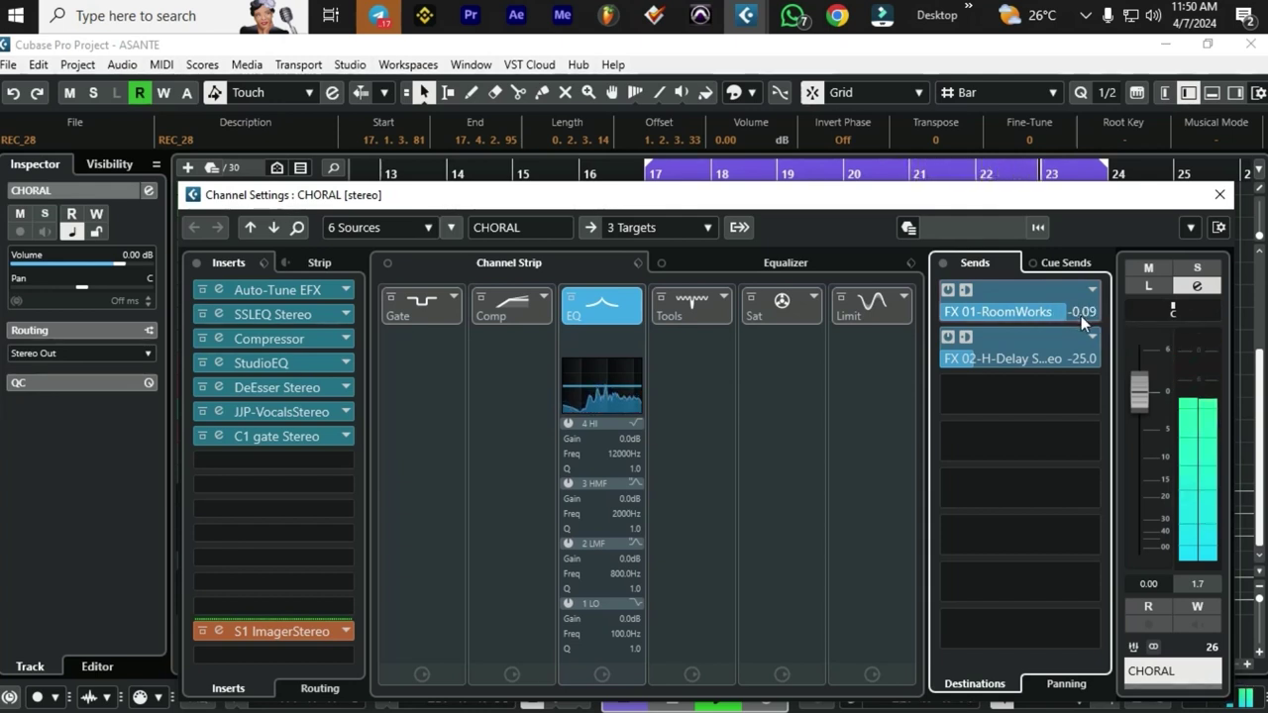
scroll(1089, 318, "up", 2)
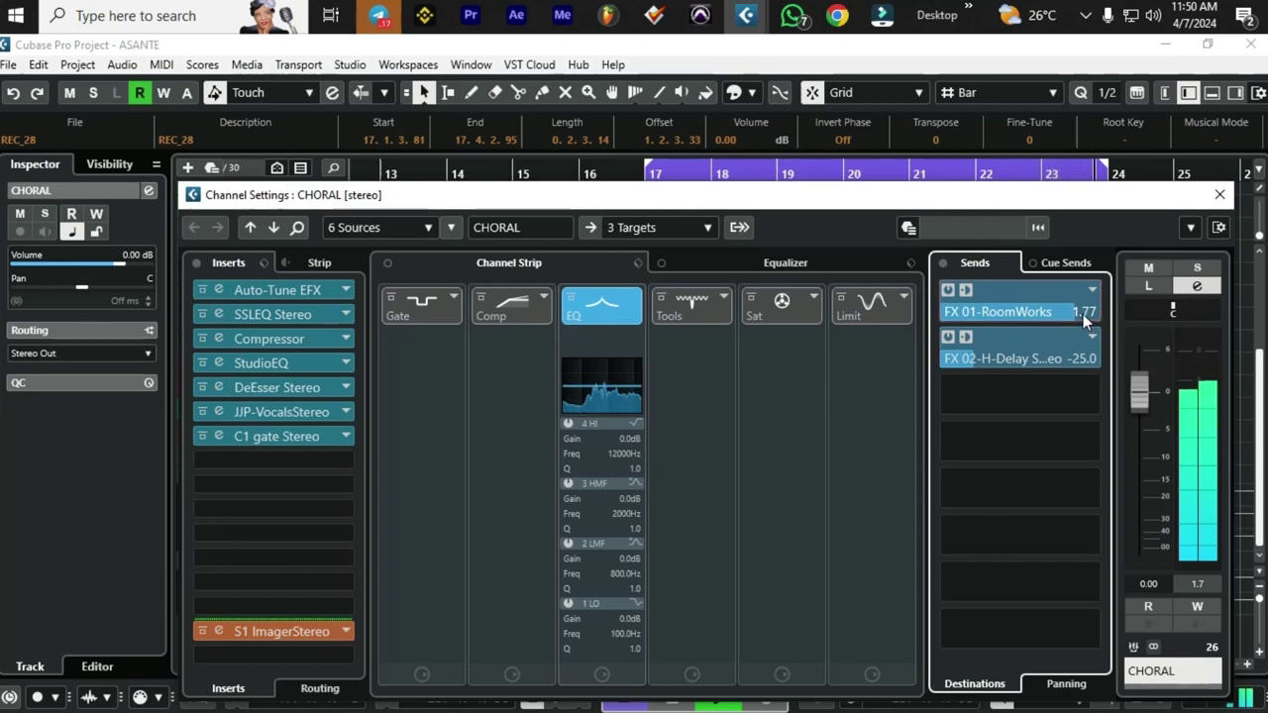
scroll(1093, 319, "up", 2)
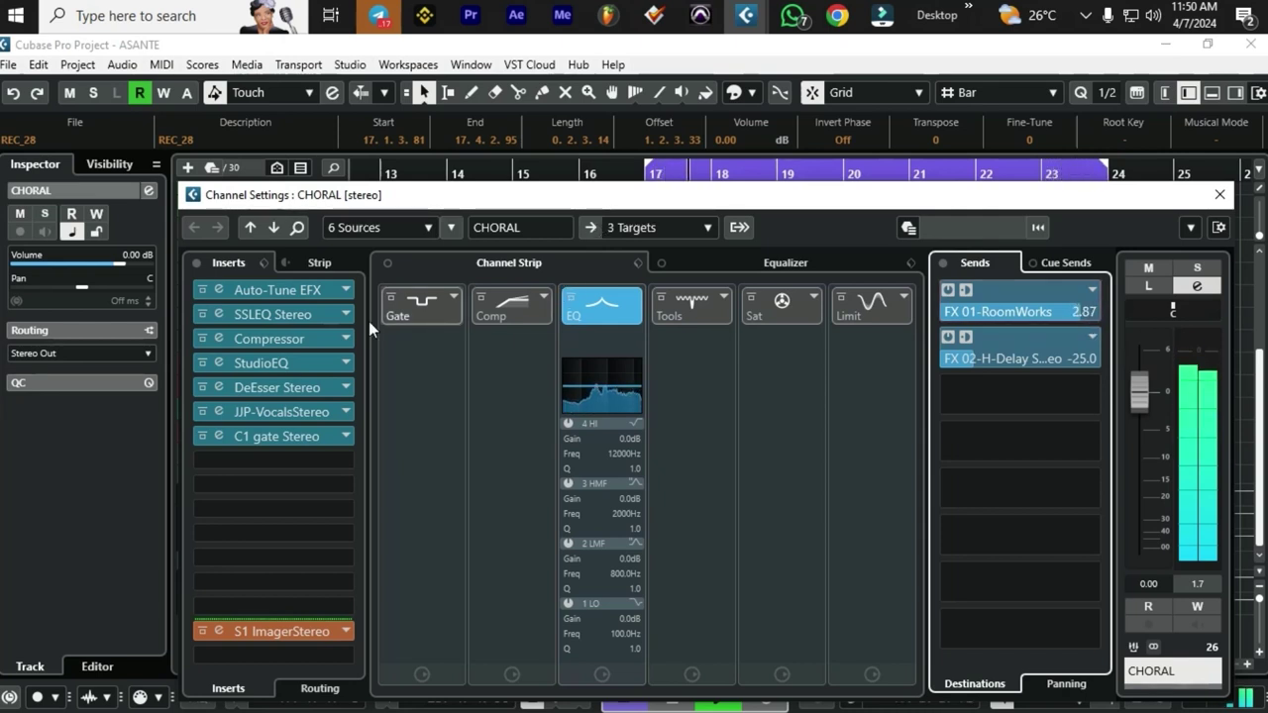
Set the threshold of CHORAL's Compressor insert to about -31.5 dB using its curve, and close the plug-in
left_click(300, 342)
left_click_drag(493, 182, 835, 131)
left_click_drag(785, 265, 736, 316)
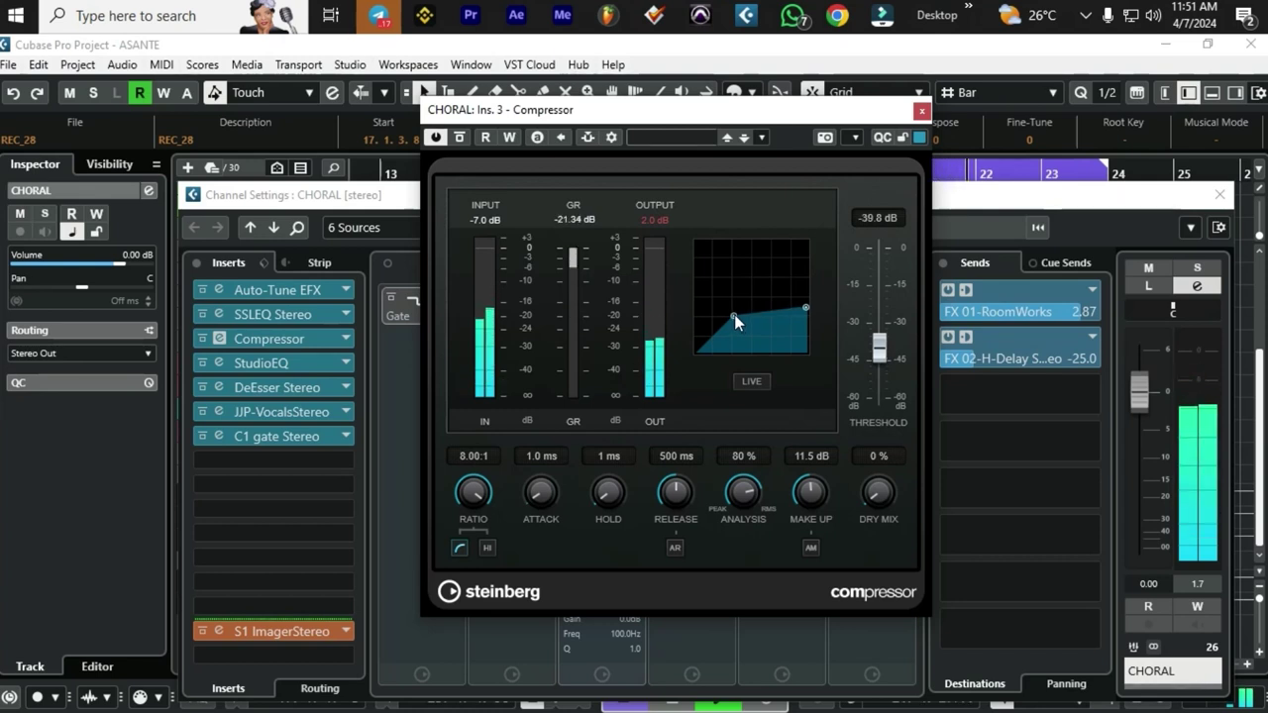
left_click_drag(735, 315, 735, 309)
left_click_drag(736, 309, 746, 299)
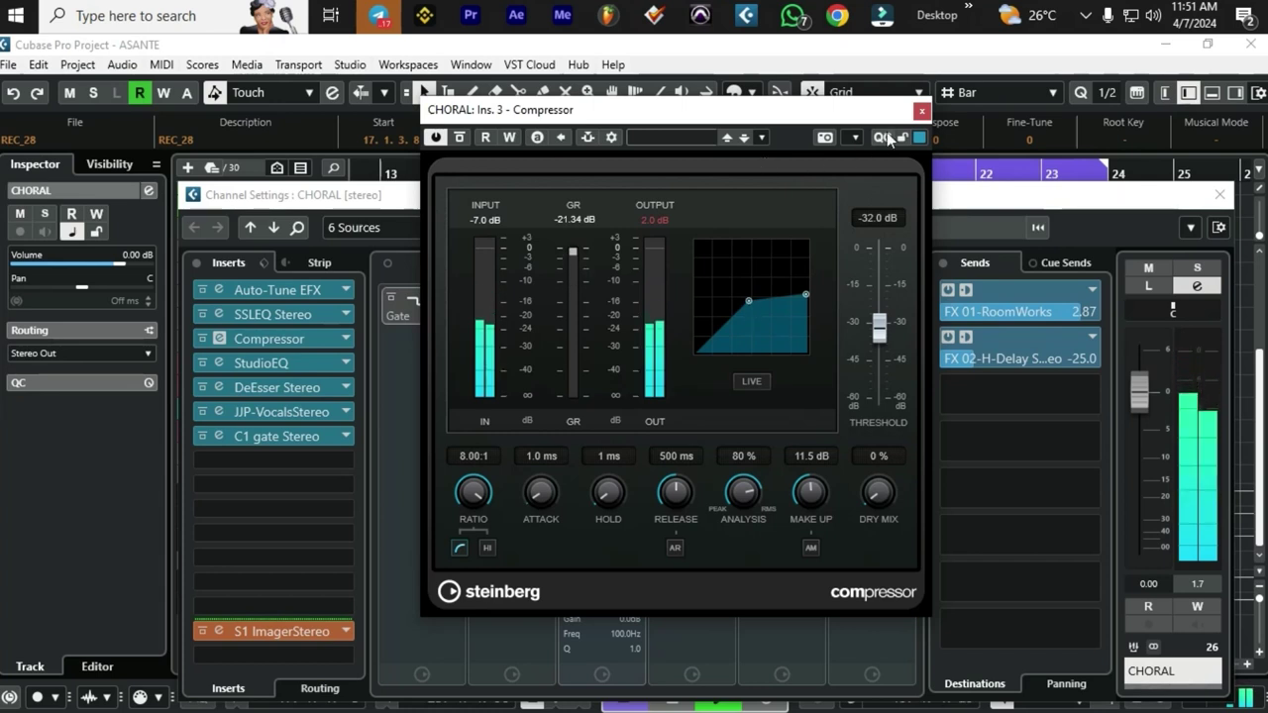
left_click_drag(741, 291, 747, 299)
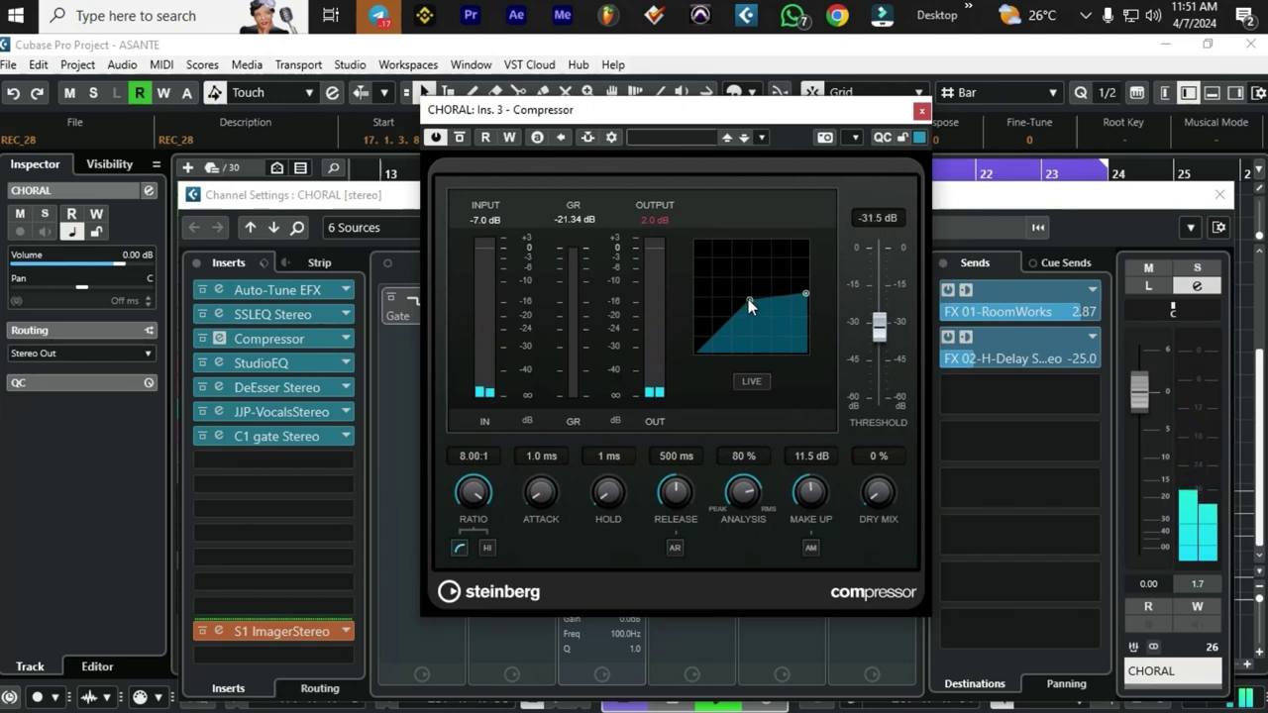
left_click(921, 110)
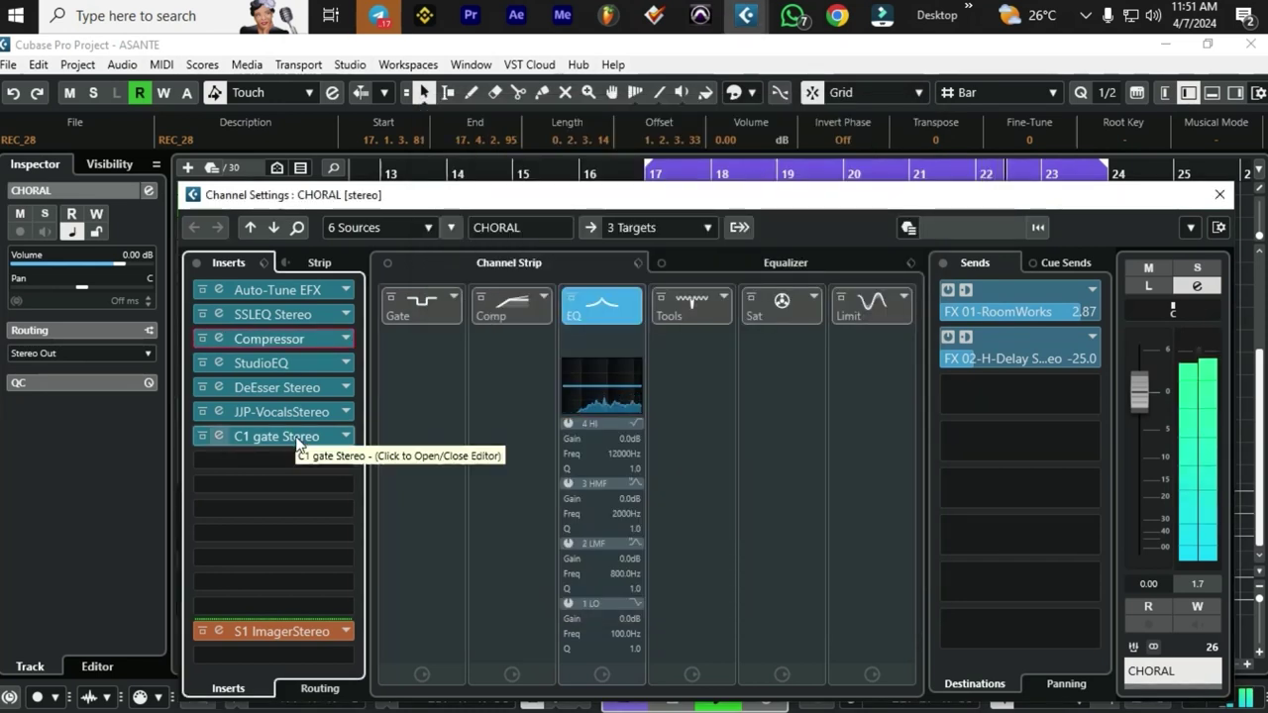
Check CHORAL's StudioEQ insert and replace the DeEsser Stereo insert with MultibandCompressor
left_click(289, 387)
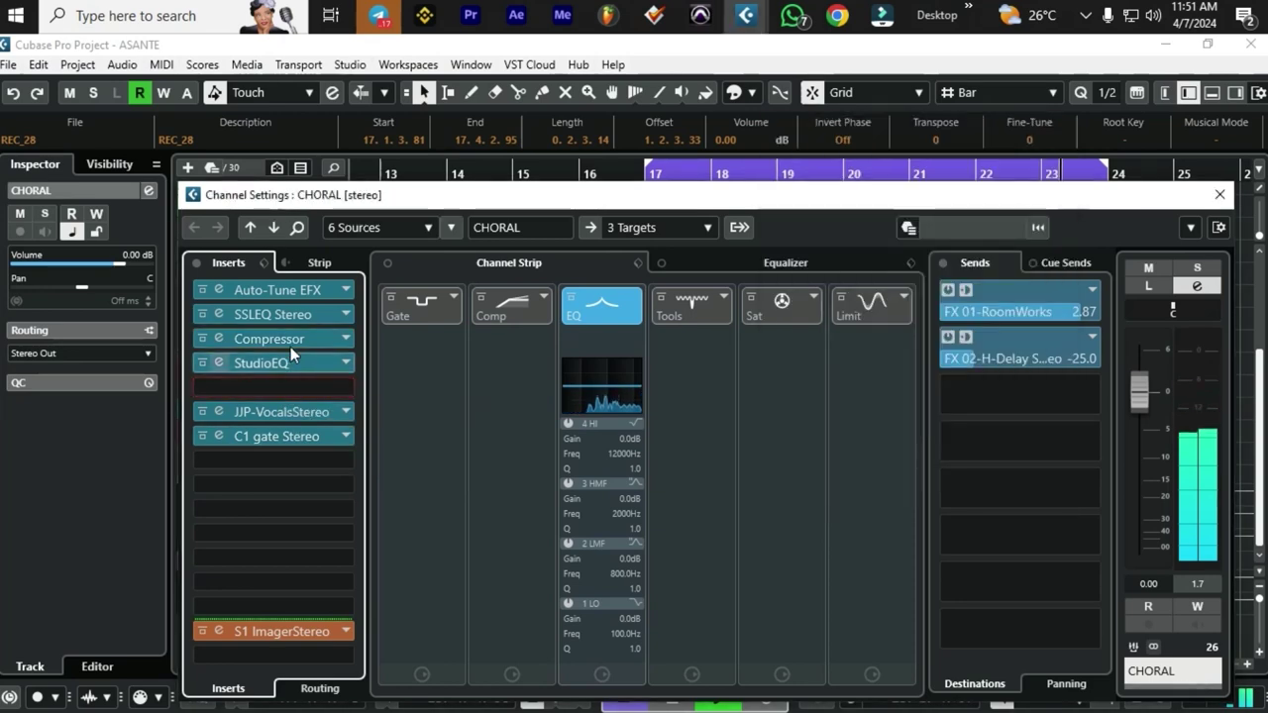
left_click(275, 362)
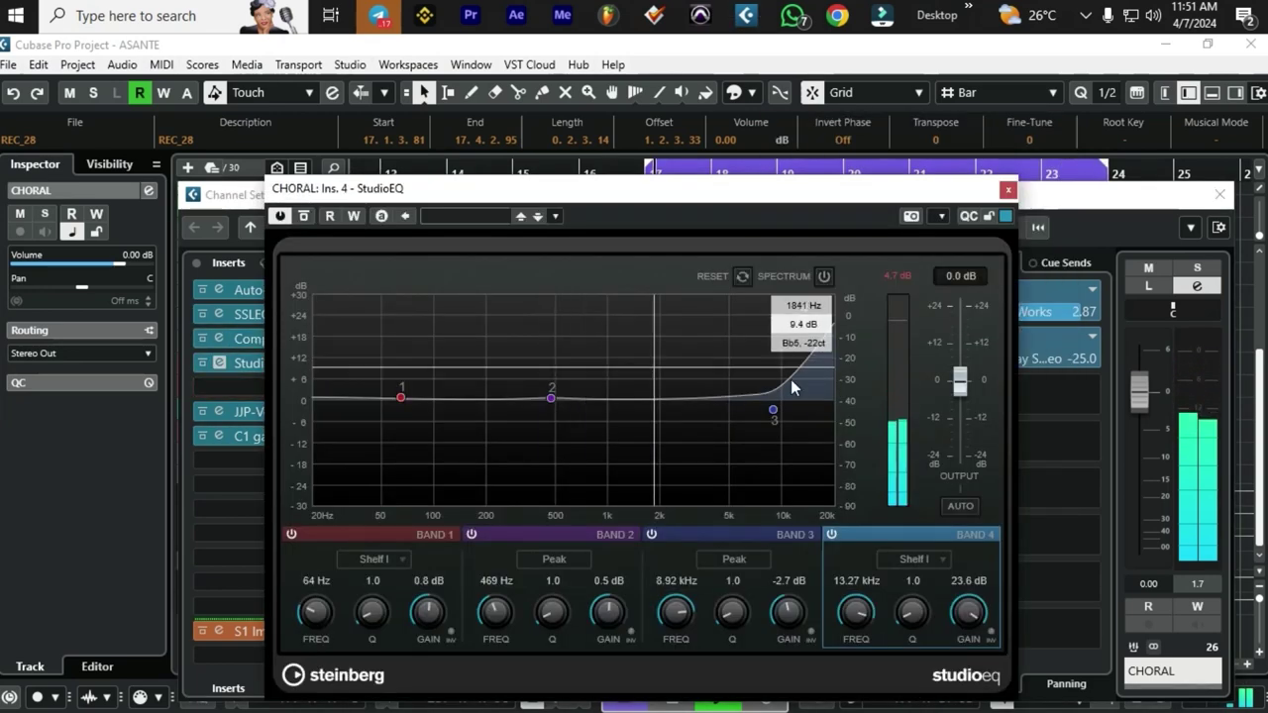
left_click(1007, 188)
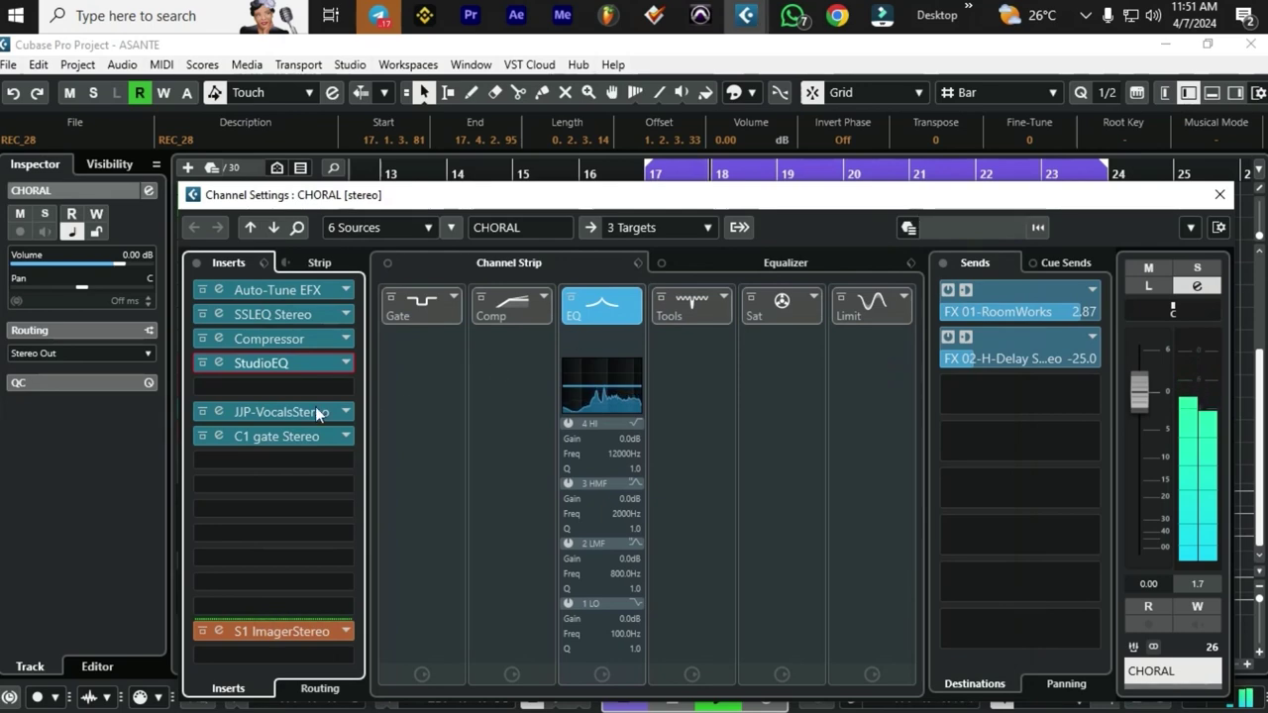
left_click(316, 388)
type("MUL")
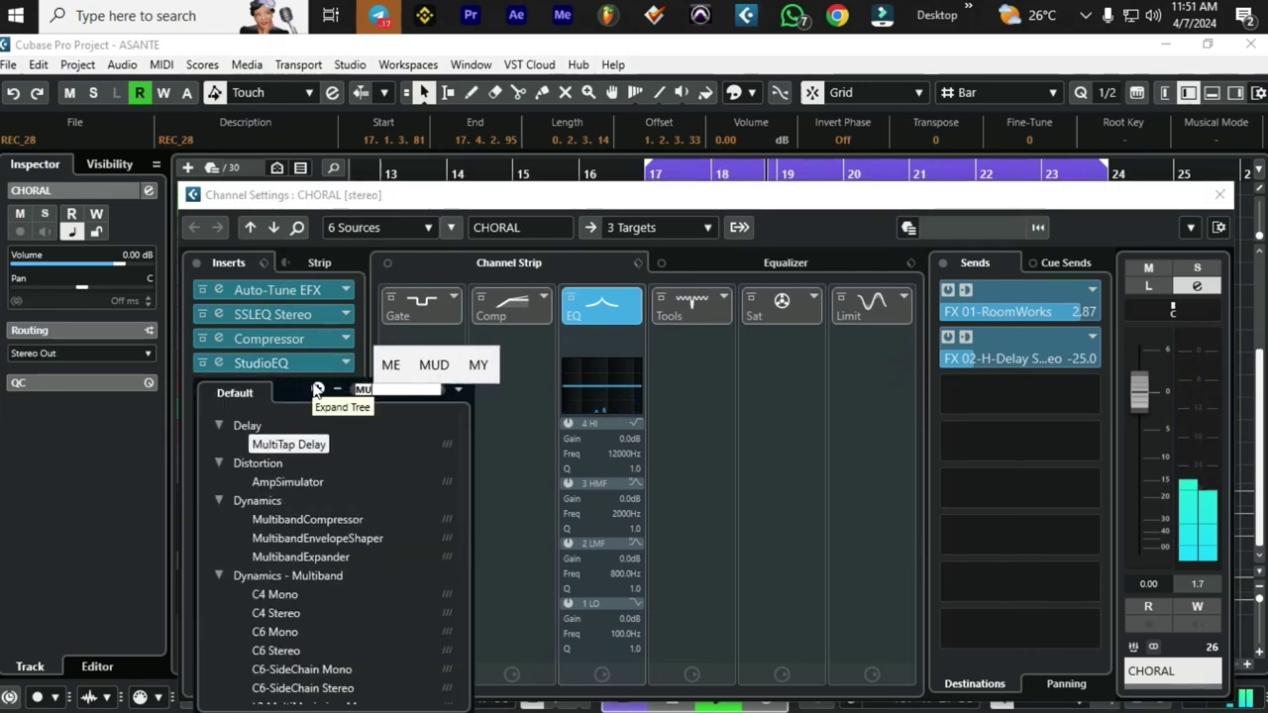
left_click(315, 519)
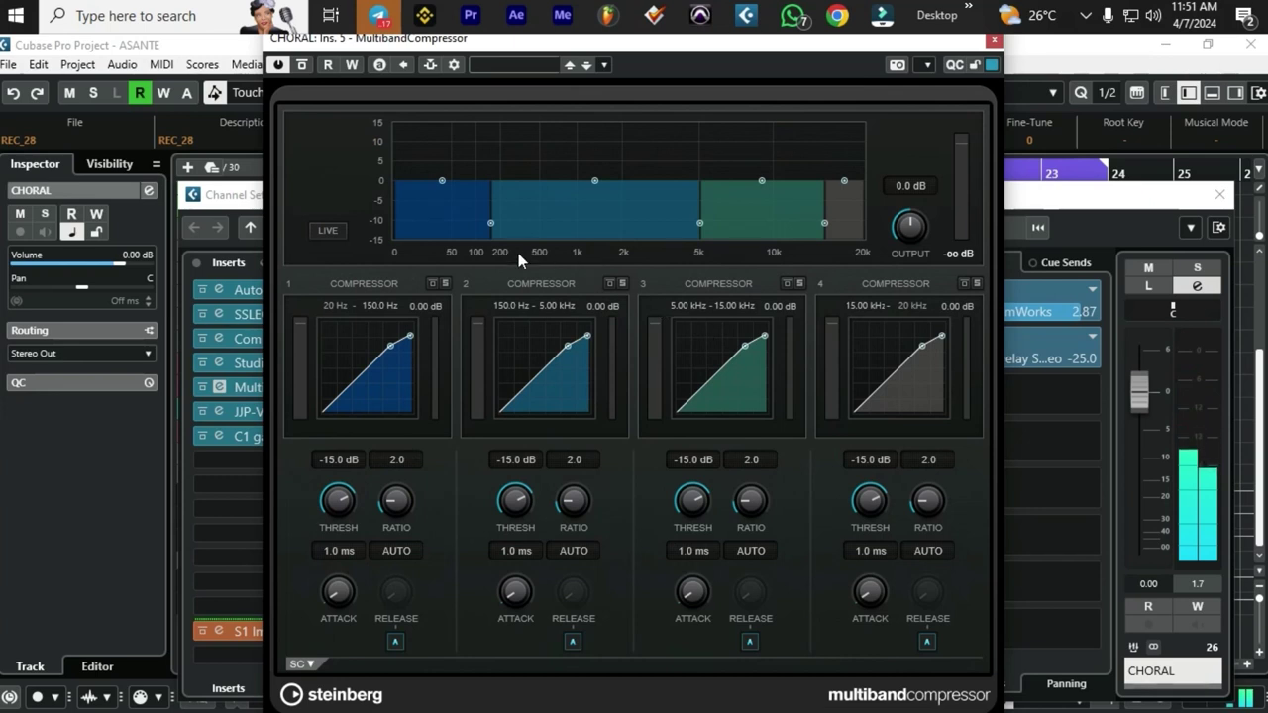
Lower the MultibandCompressor's lowest band to about -5 dB and move the plug-in window clear of the inserts
left_click_drag(447, 186, 445, 207)
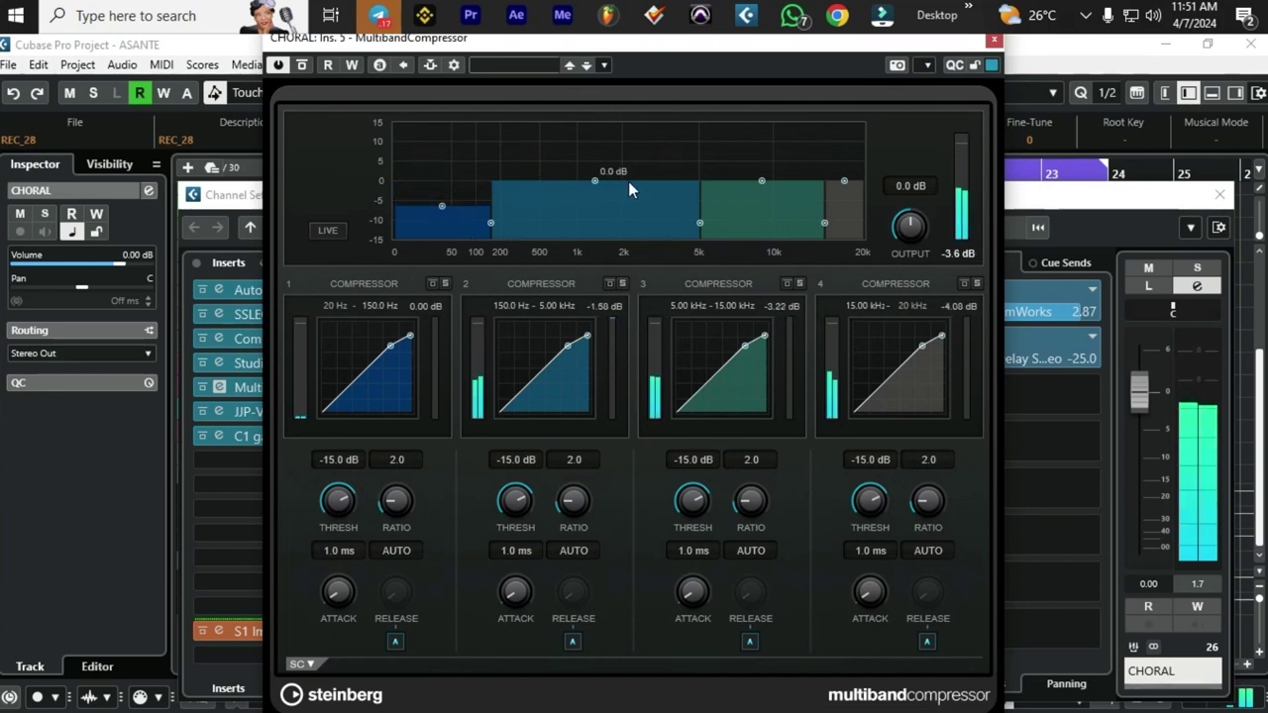
left_click_drag(439, 205, 441, 200)
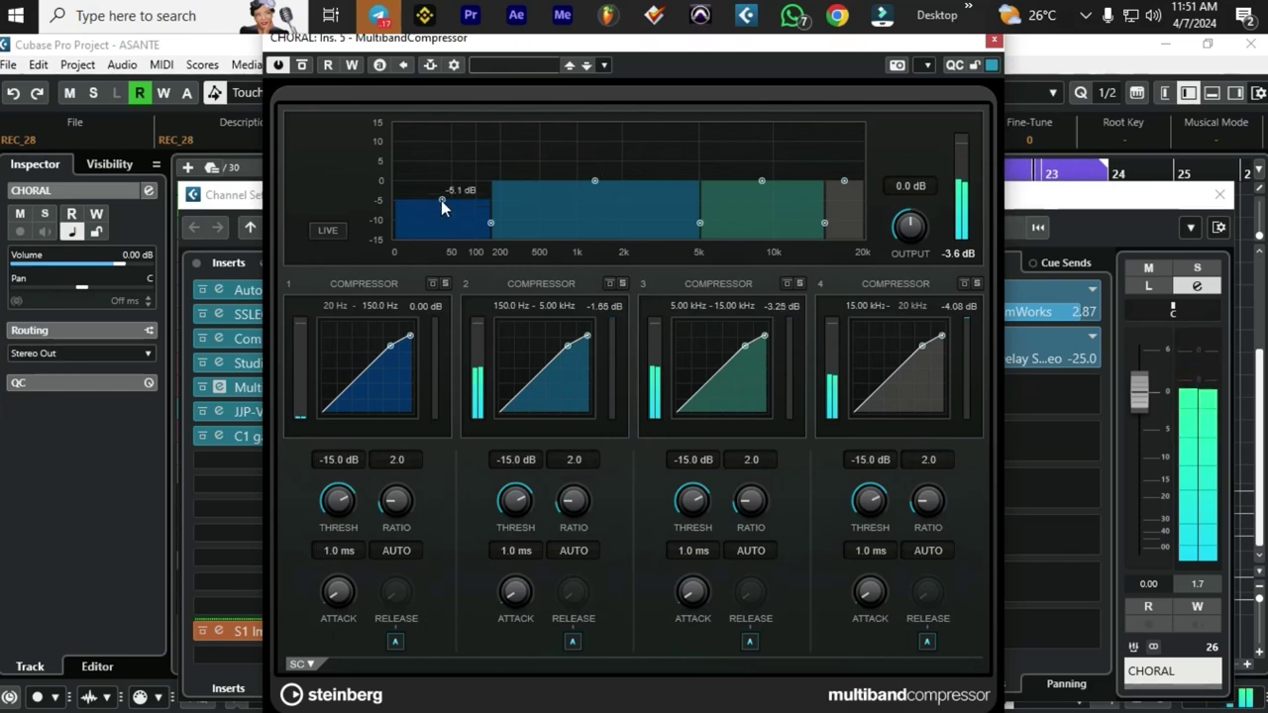
left_click_drag(941, 38, 1148, 114)
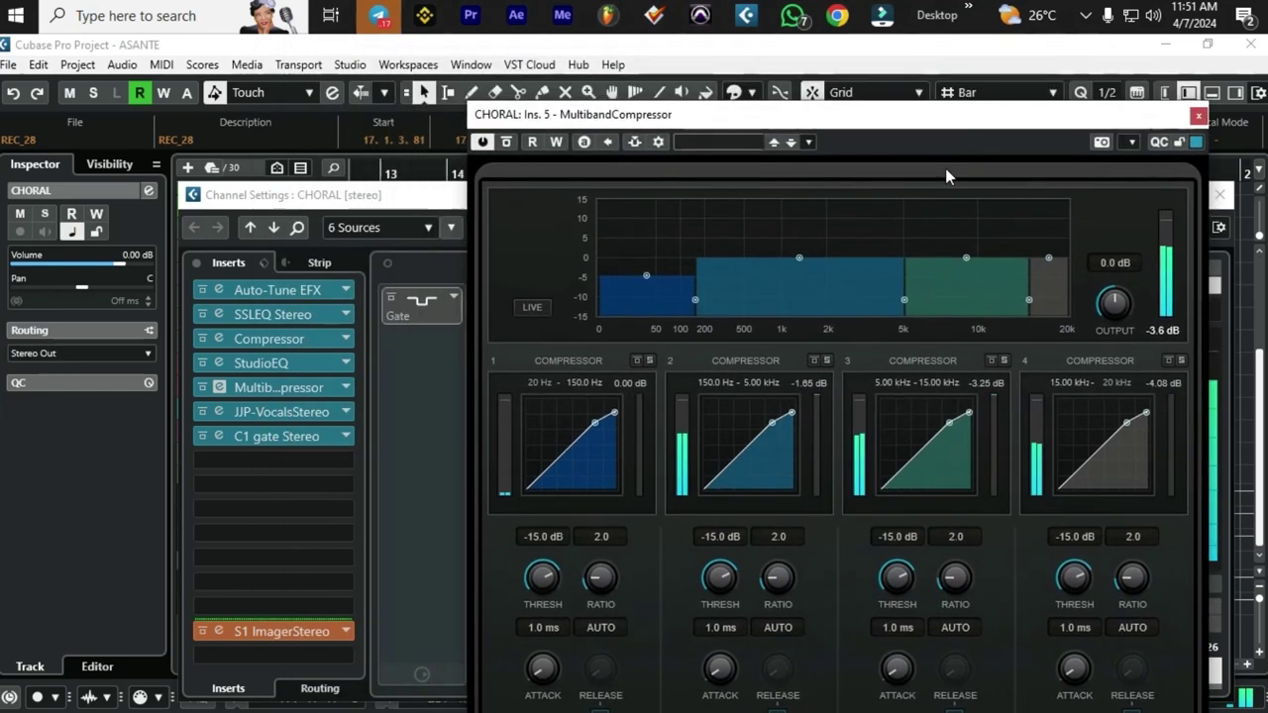
Remove the C1 gate Stereo, JJP-VocalsStereo, MultibandCompressor and StudioEQ inserts from the CHORAL channel
left_click(255, 439, "alt")
left_click(269, 414, "alt")
left_click(283, 389, "alt")
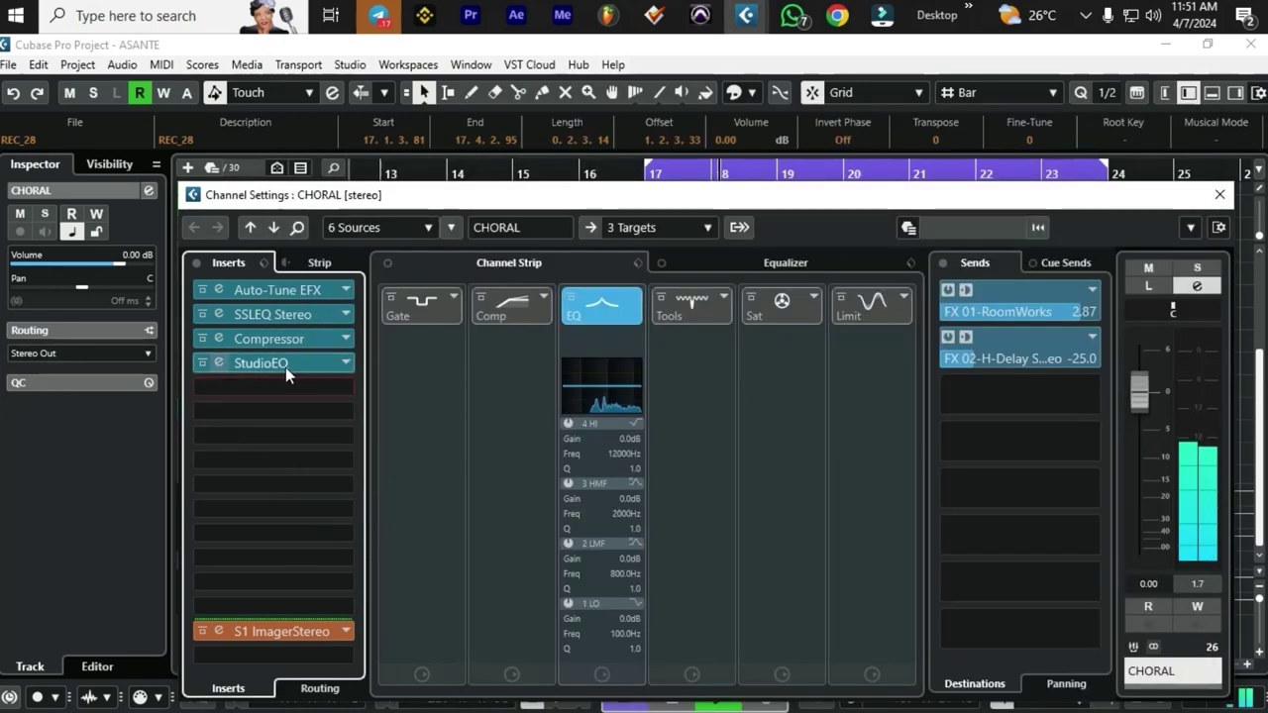
left_click(285, 368, "alt")
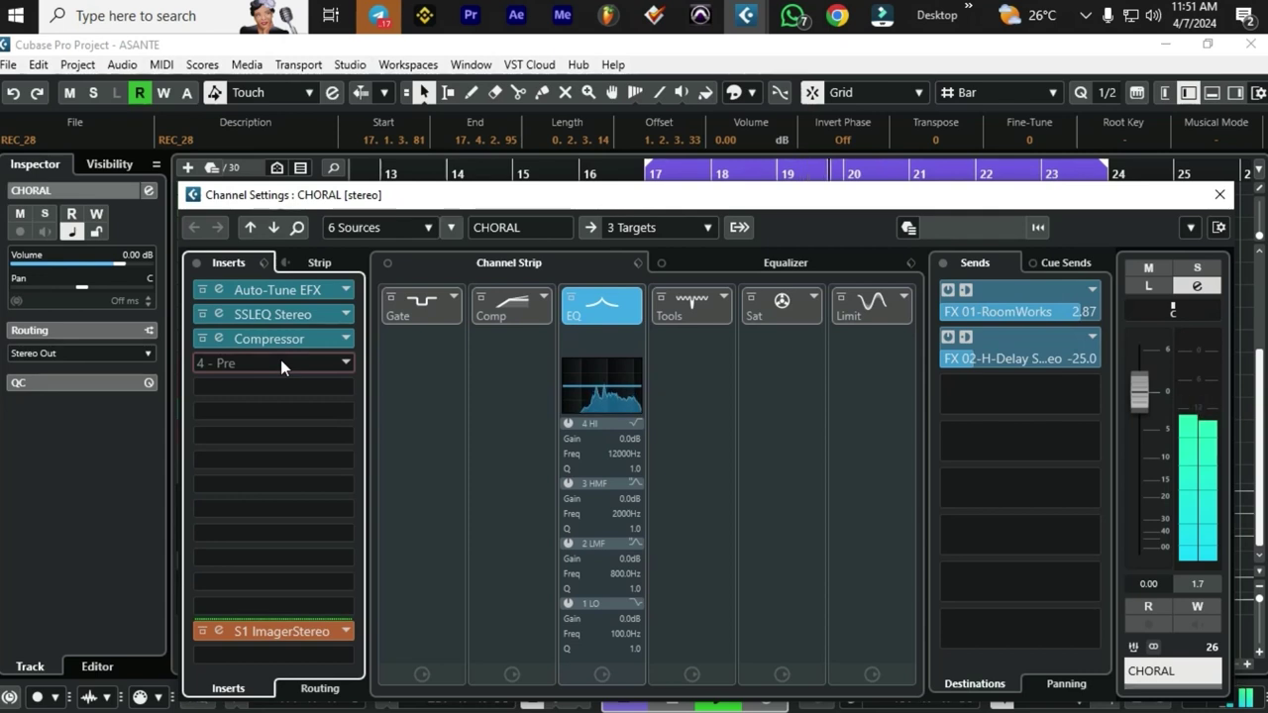
Browse the Vocals and Tools plug-in categories for an effect for CHORAL's empty fourth insert slot
left_click(281, 365)
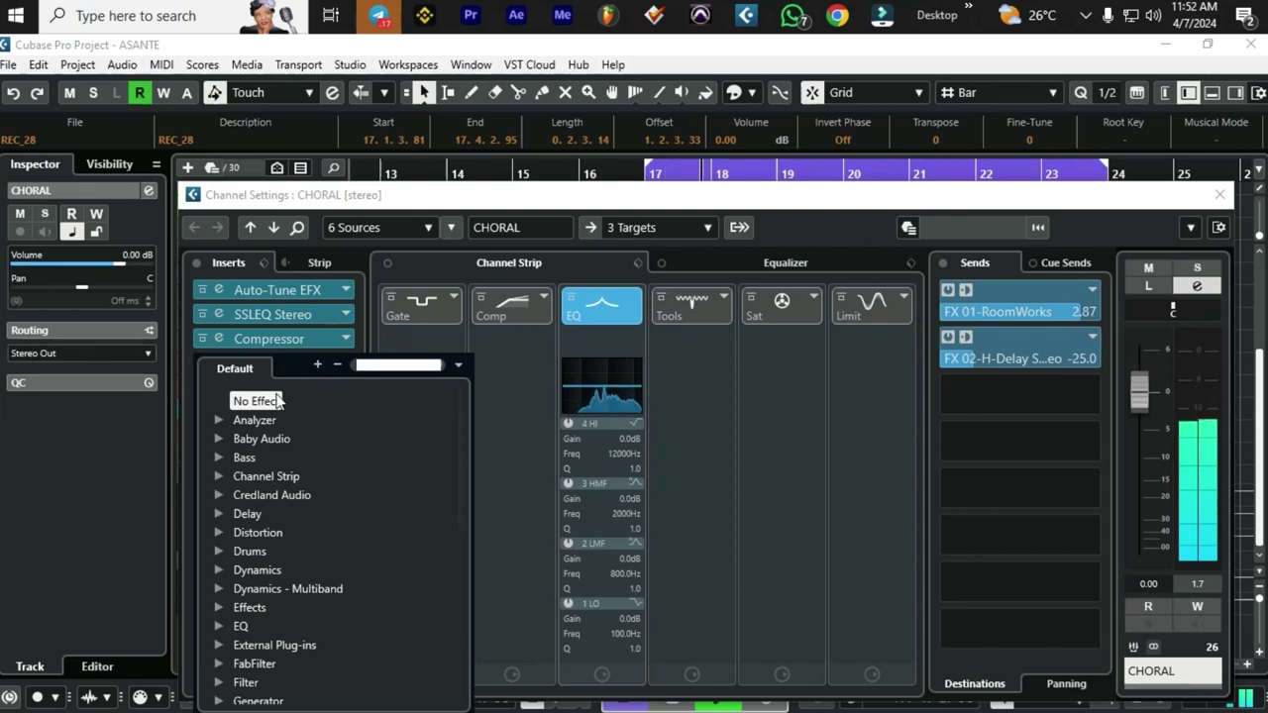
scroll(263, 501, "down", 6)
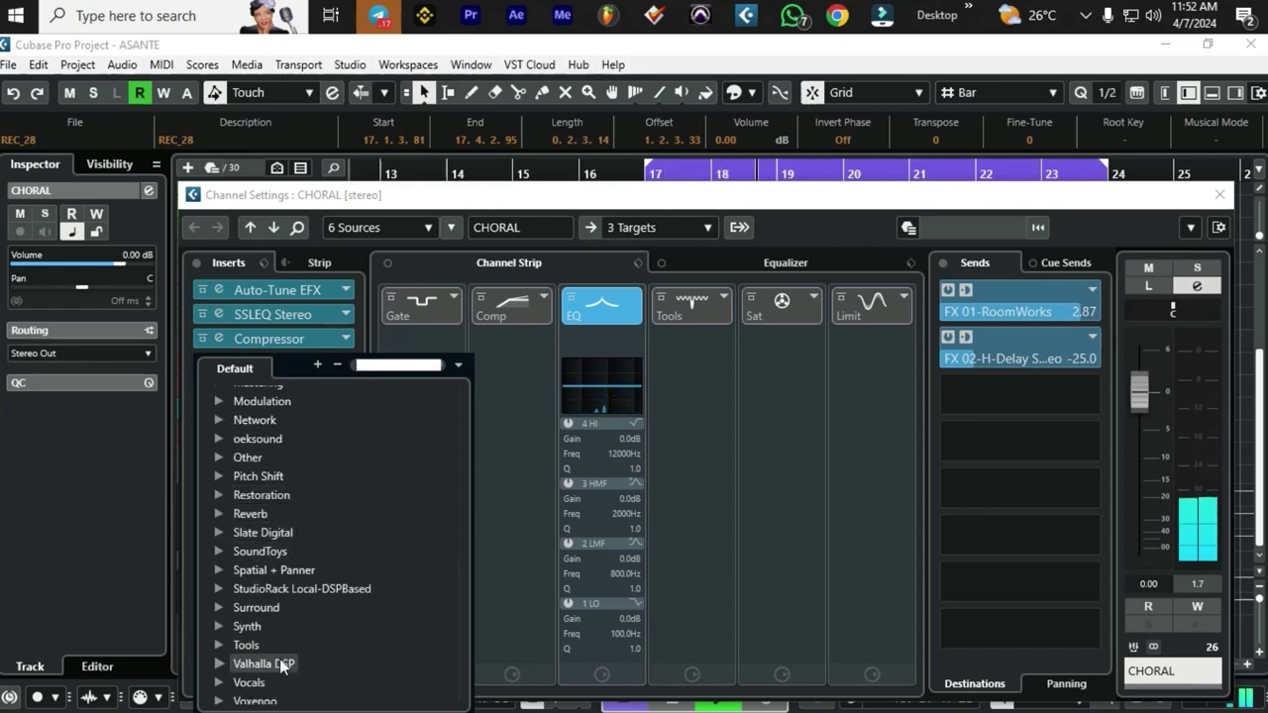
scroll(334, 658, "down", 1)
left_click(226, 673)
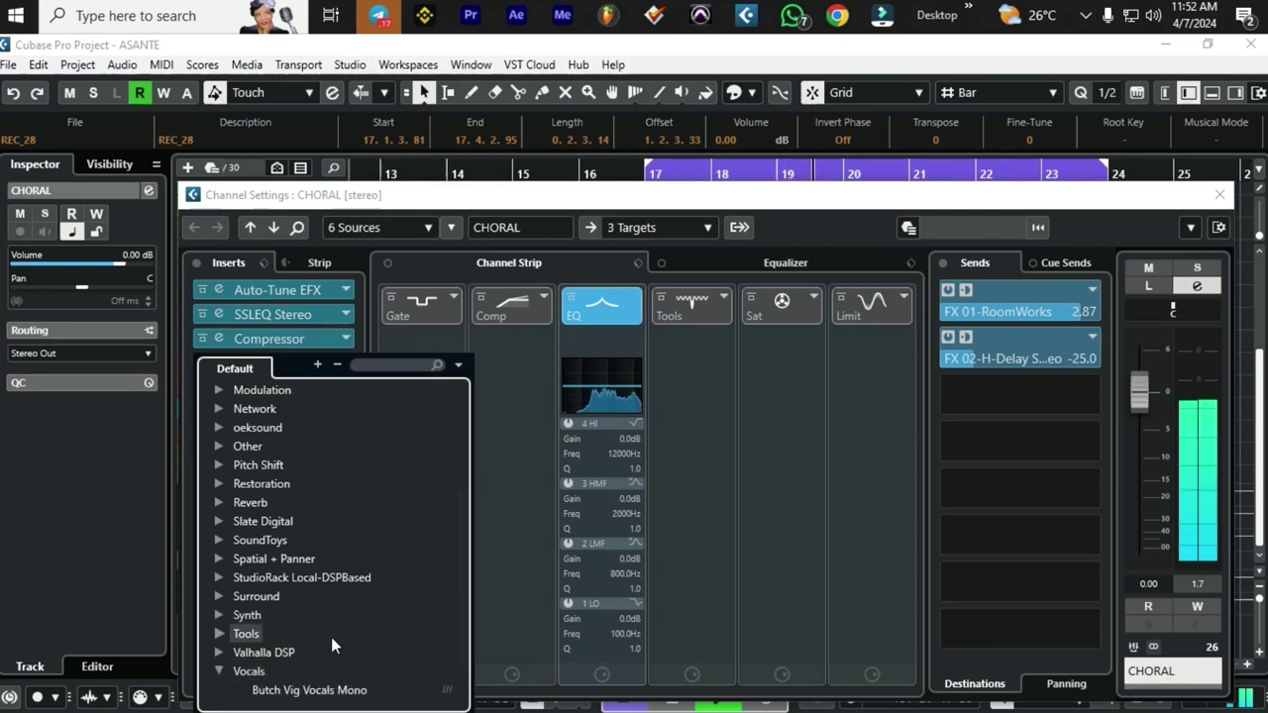
scroll(331, 637, "down", 3)
scroll(331, 637, "down", 4)
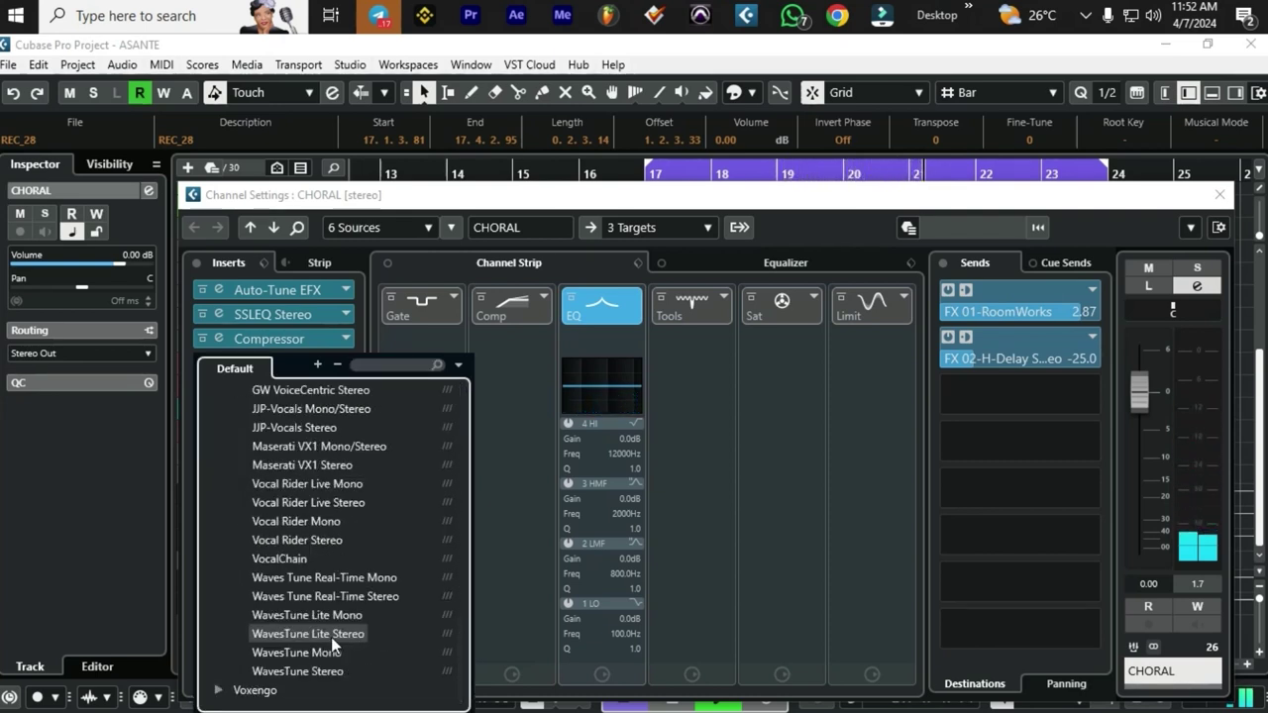
scroll(331, 637, "up", 4)
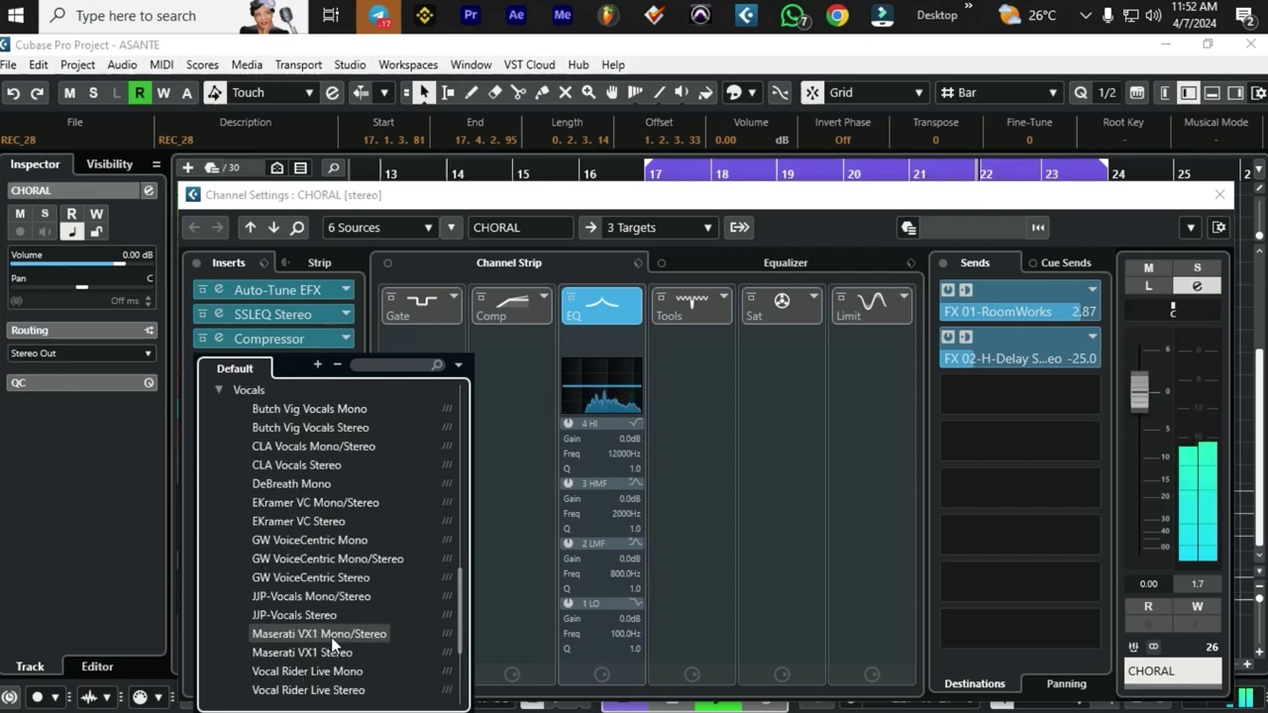
scroll(331, 637, "up", 4)
left_click(219, 538)
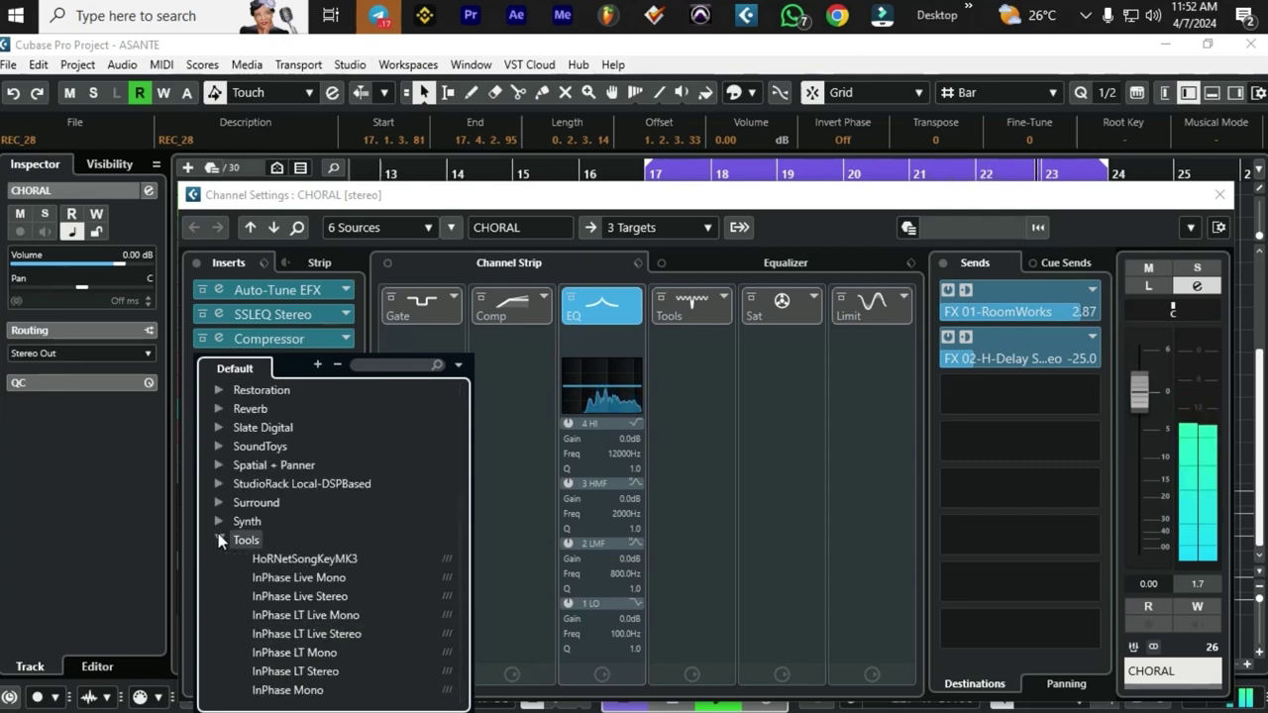
scroll(231, 564, "down", 8)
scroll(237, 567, "up", 8)
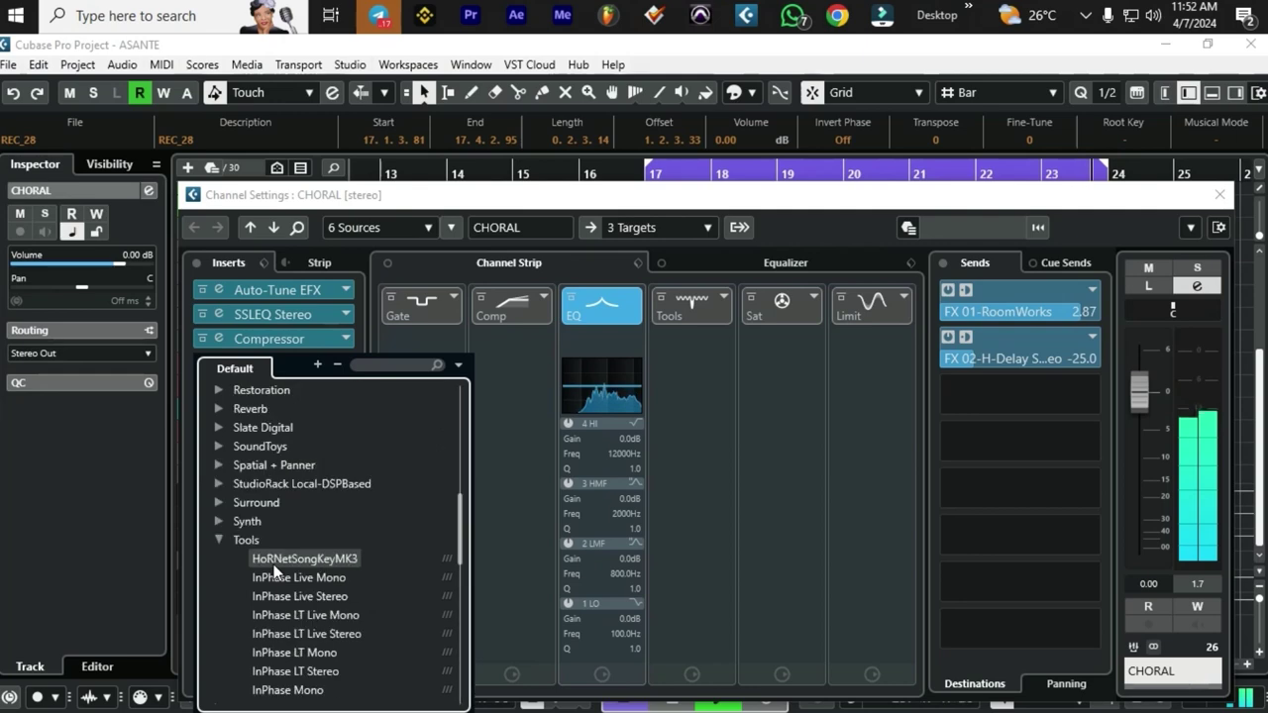
scroll(253, 545, "up", 2)
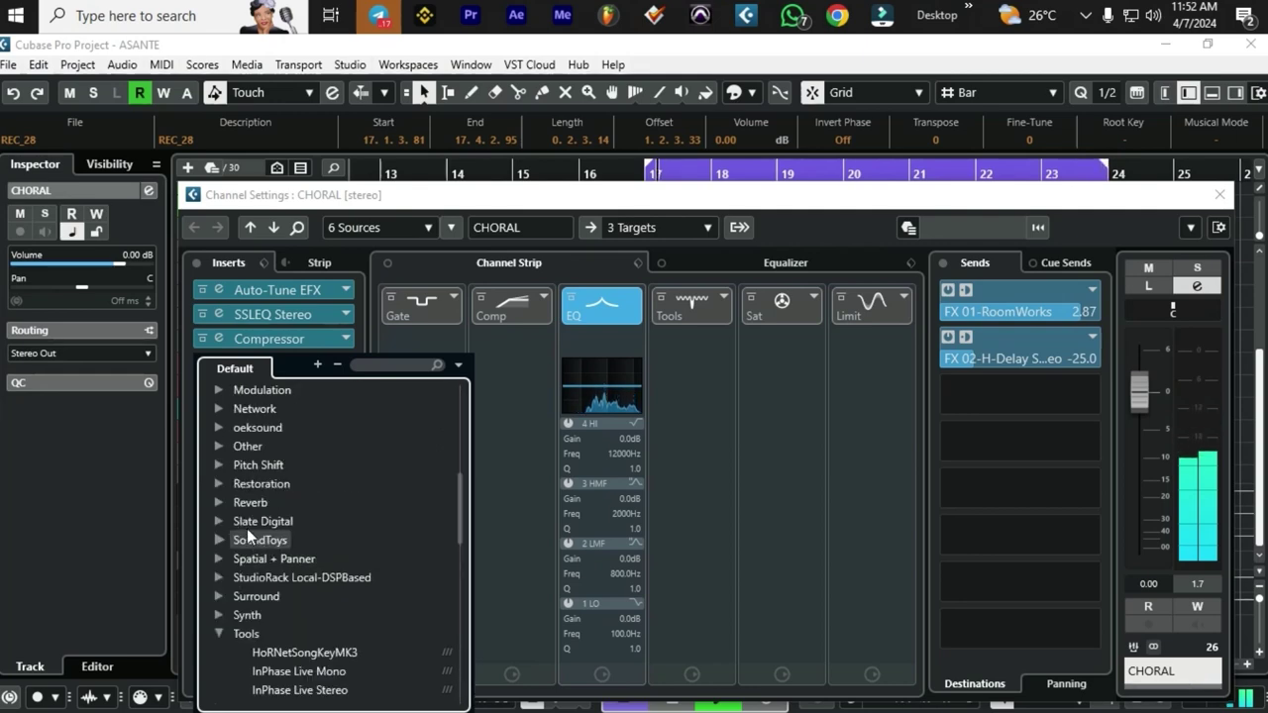
Look through the Pitch Shift, Other, oeksound, Network, Mastering and Dynamics plug-in categories for the fourth insert slot
left_click(217, 464)
scroll(275, 523, "down", 4)
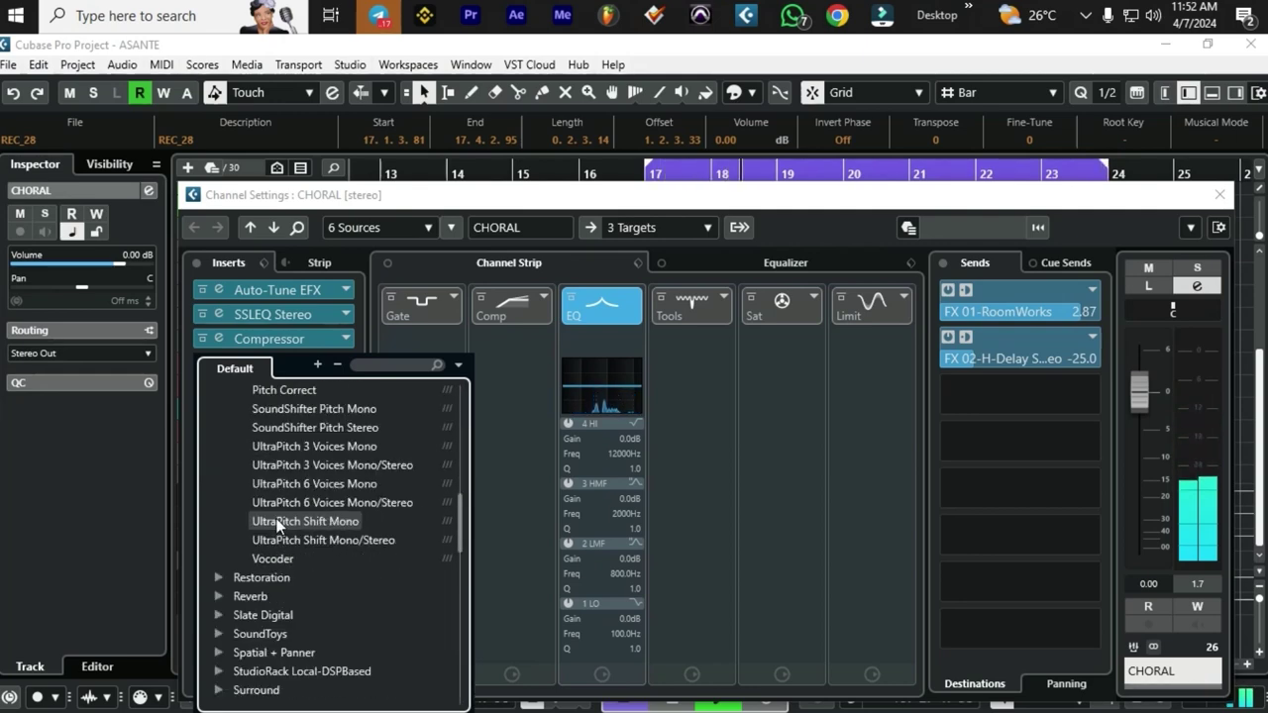
scroll(267, 525, "up", 5)
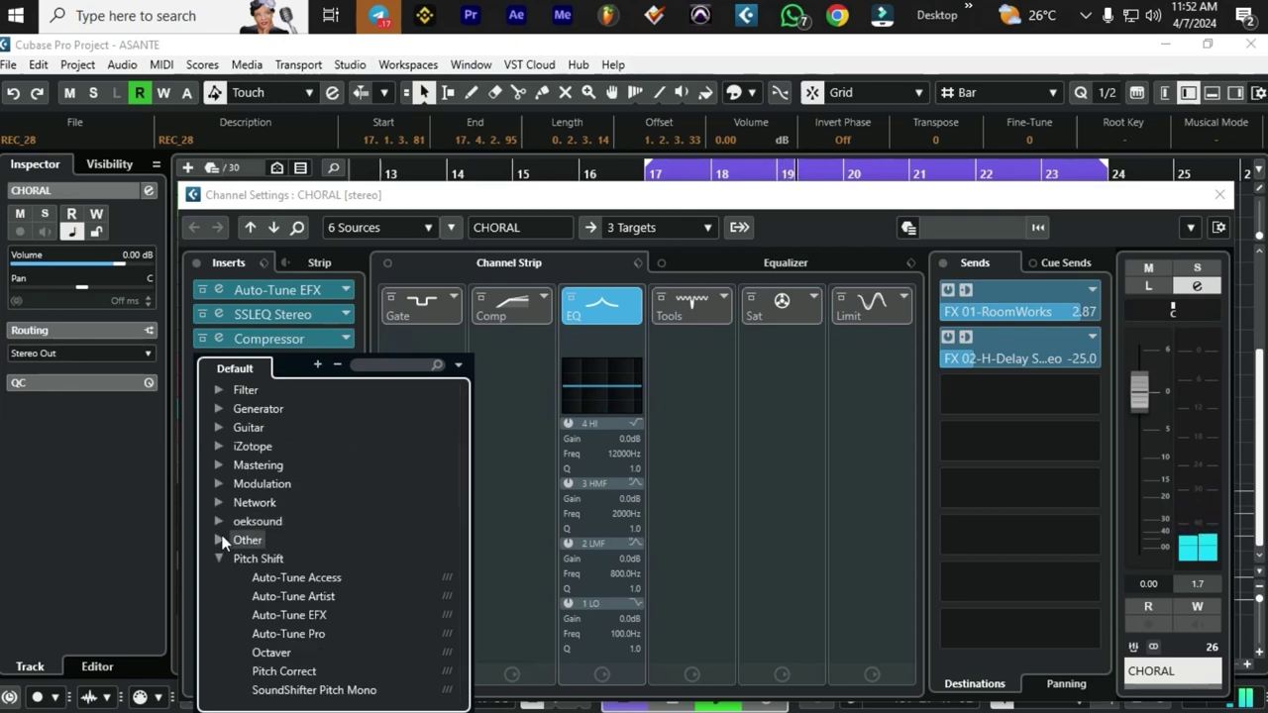
left_click(223, 541)
scroll(305, 555, "down", 5)
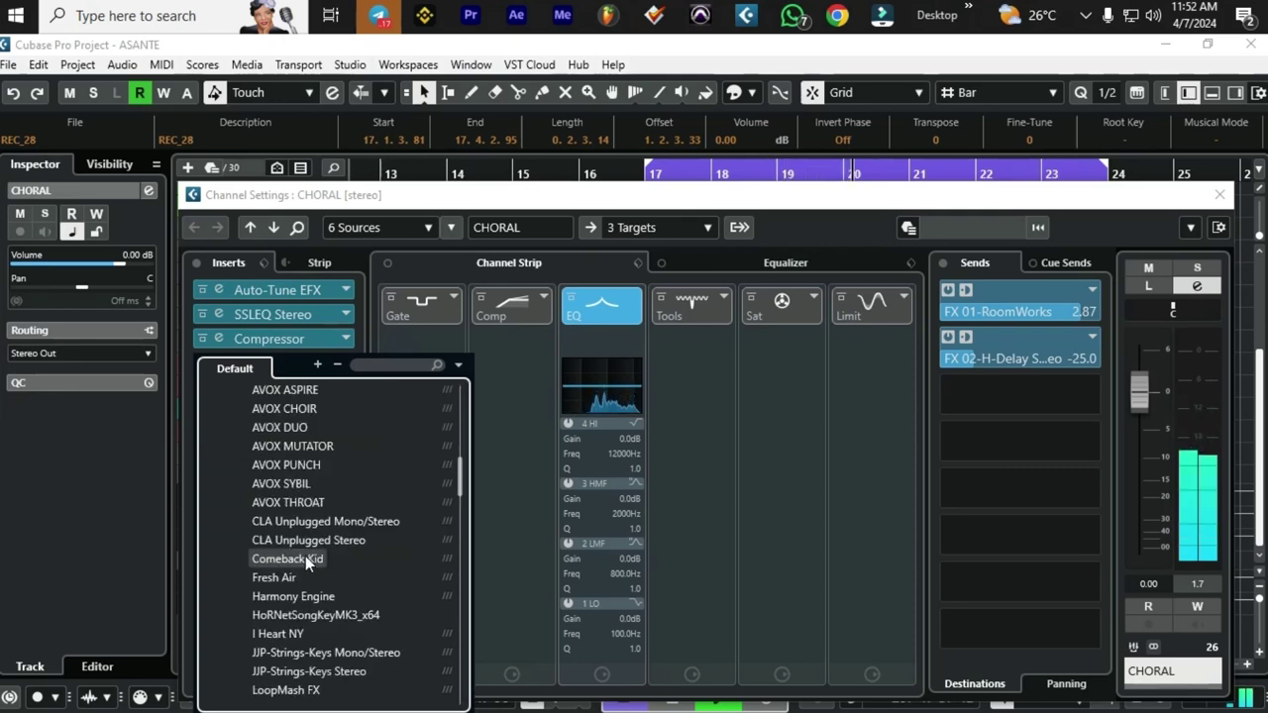
scroll(305, 556, "down", 10)
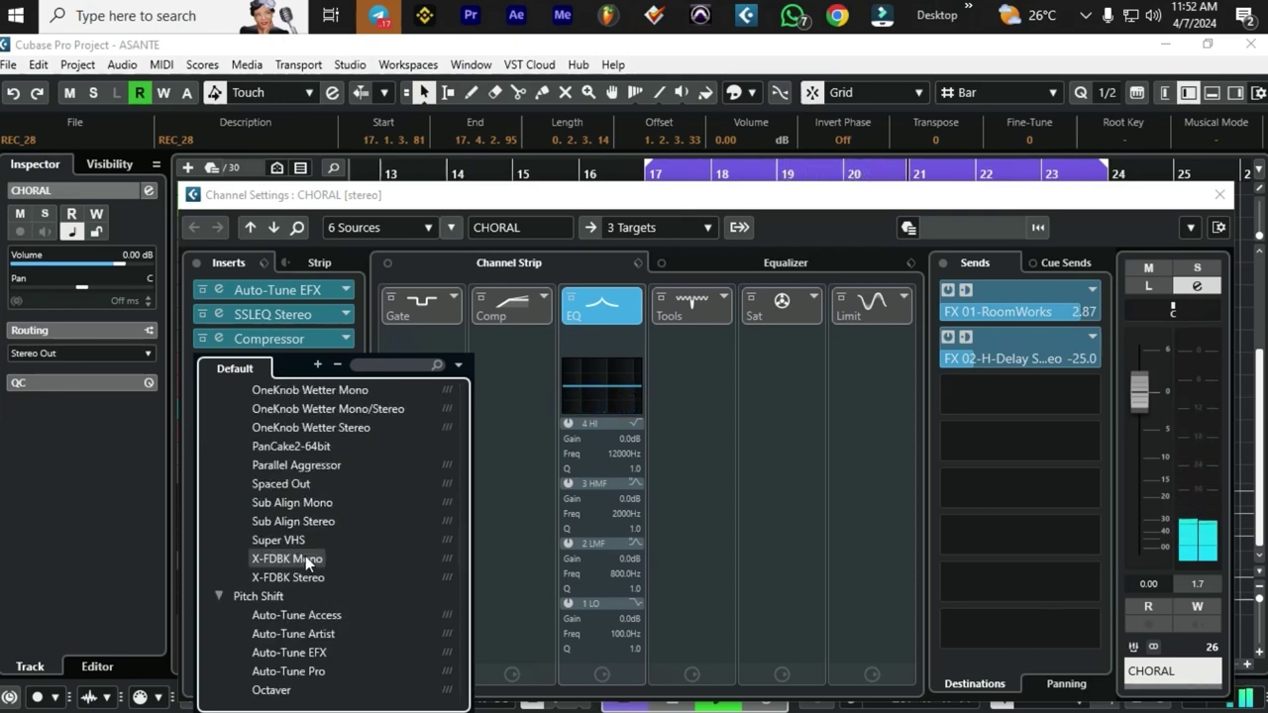
scroll(305, 556, "up", 15)
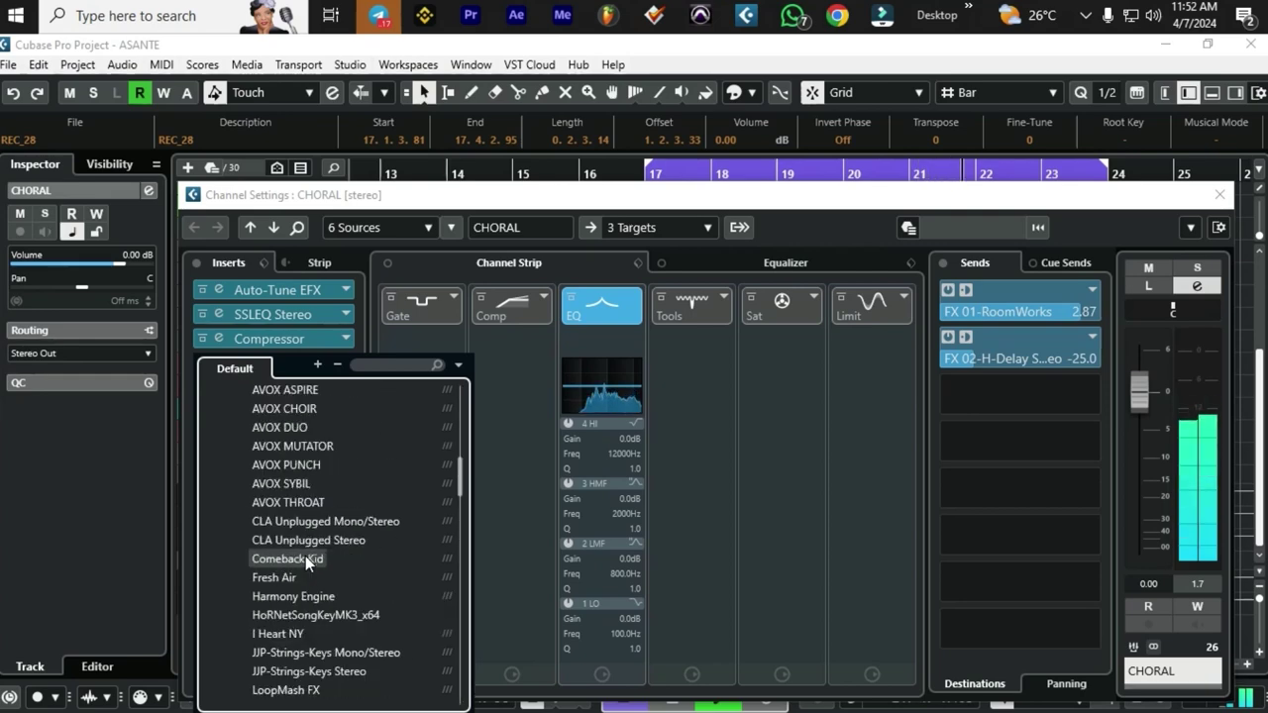
left_click(226, 522)
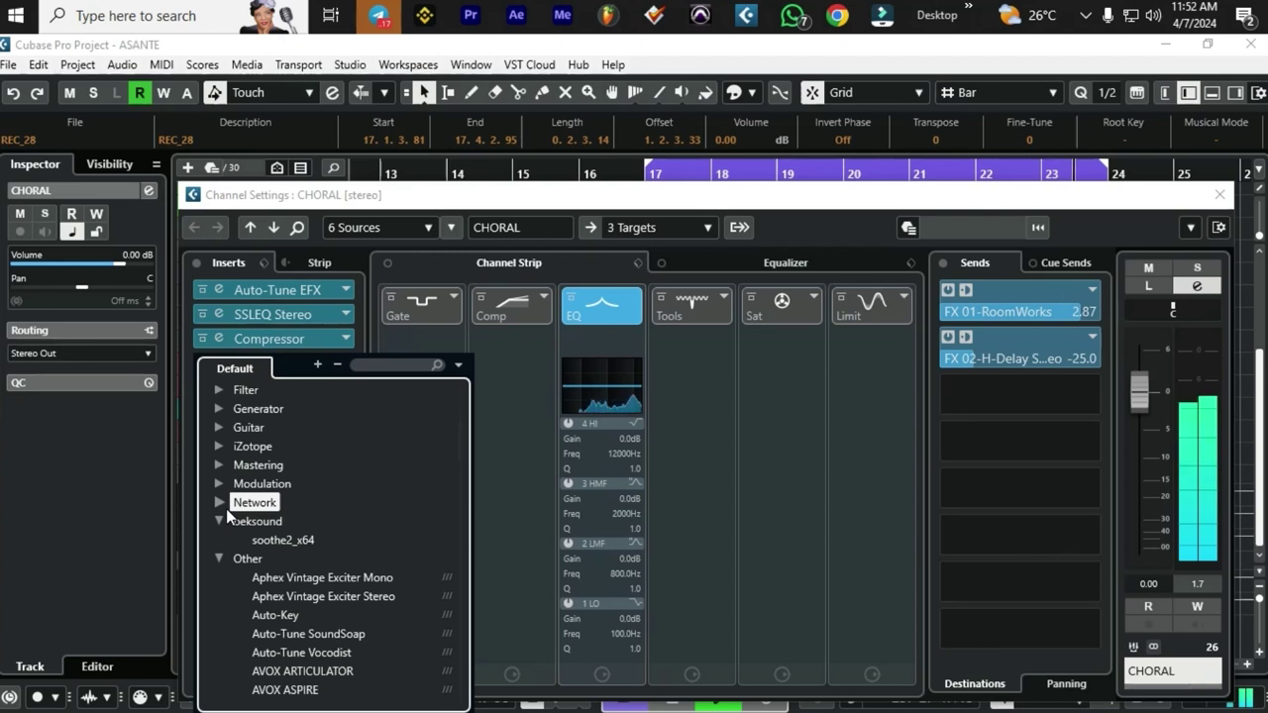
left_click(219, 503)
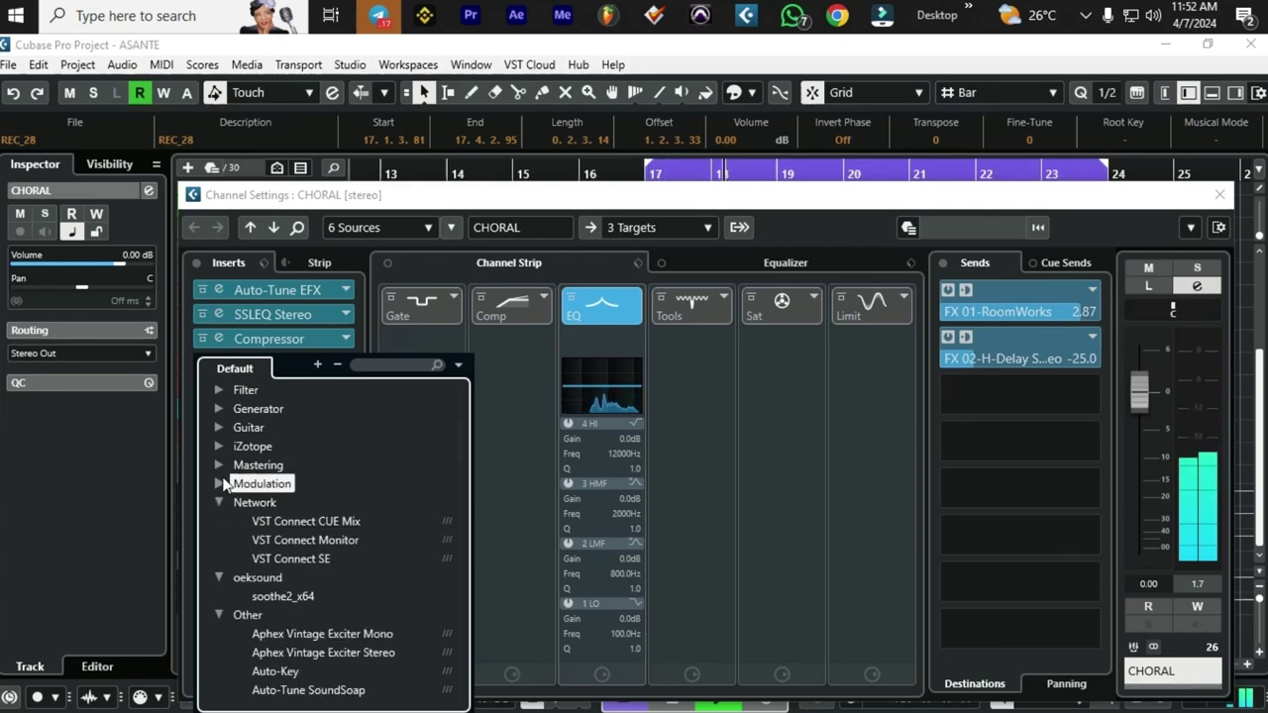
left_click(220, 466)
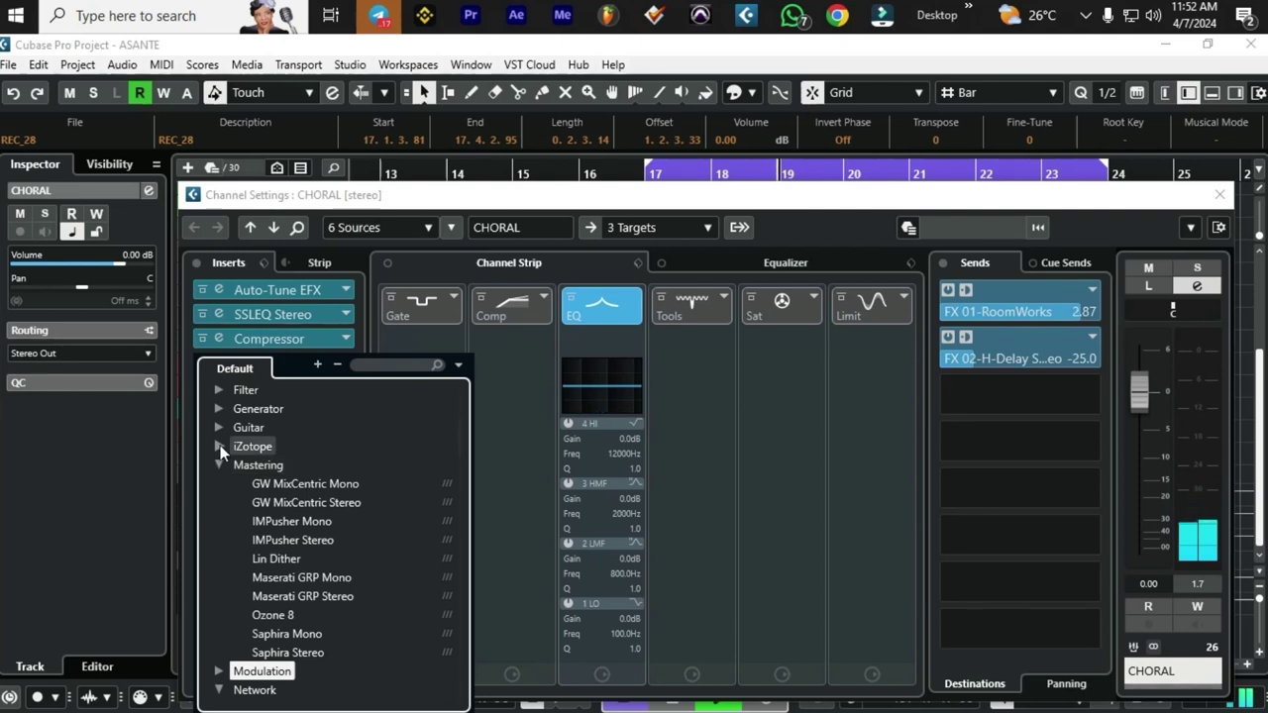
scroll(229, 454, "up", 3)
scroll(229, 454, "up", 3)
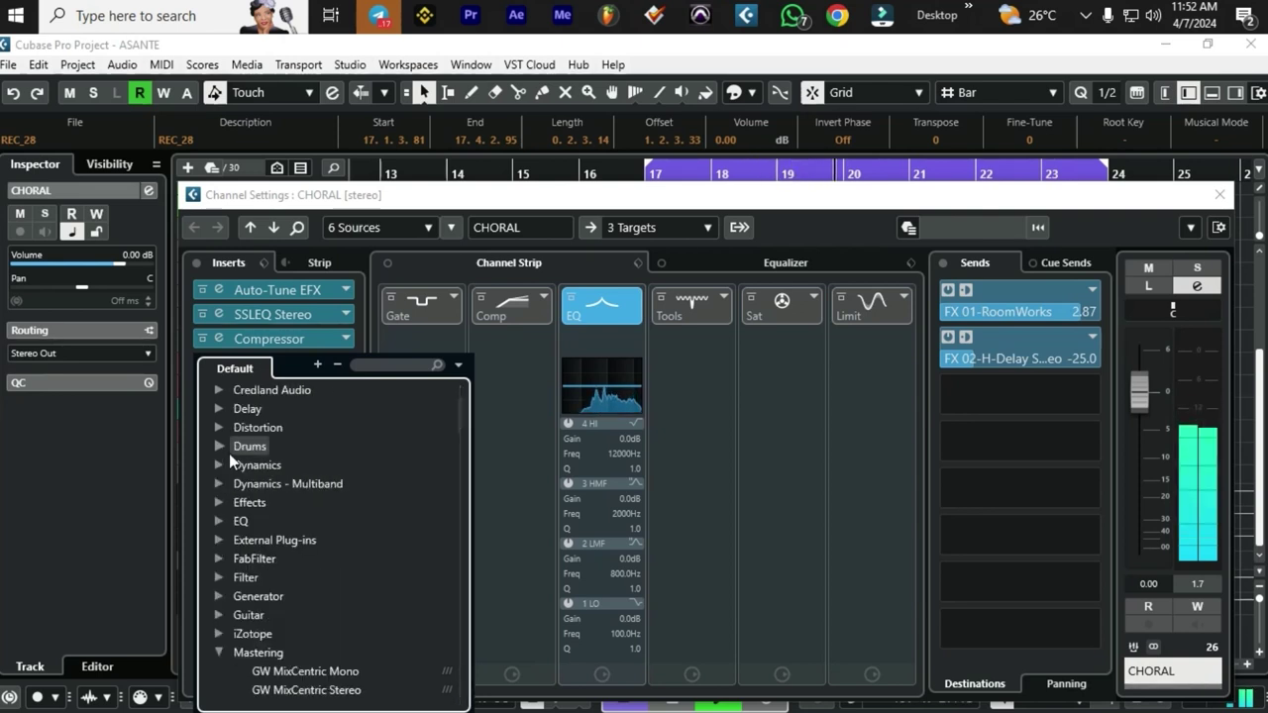
left_click(220, 466)
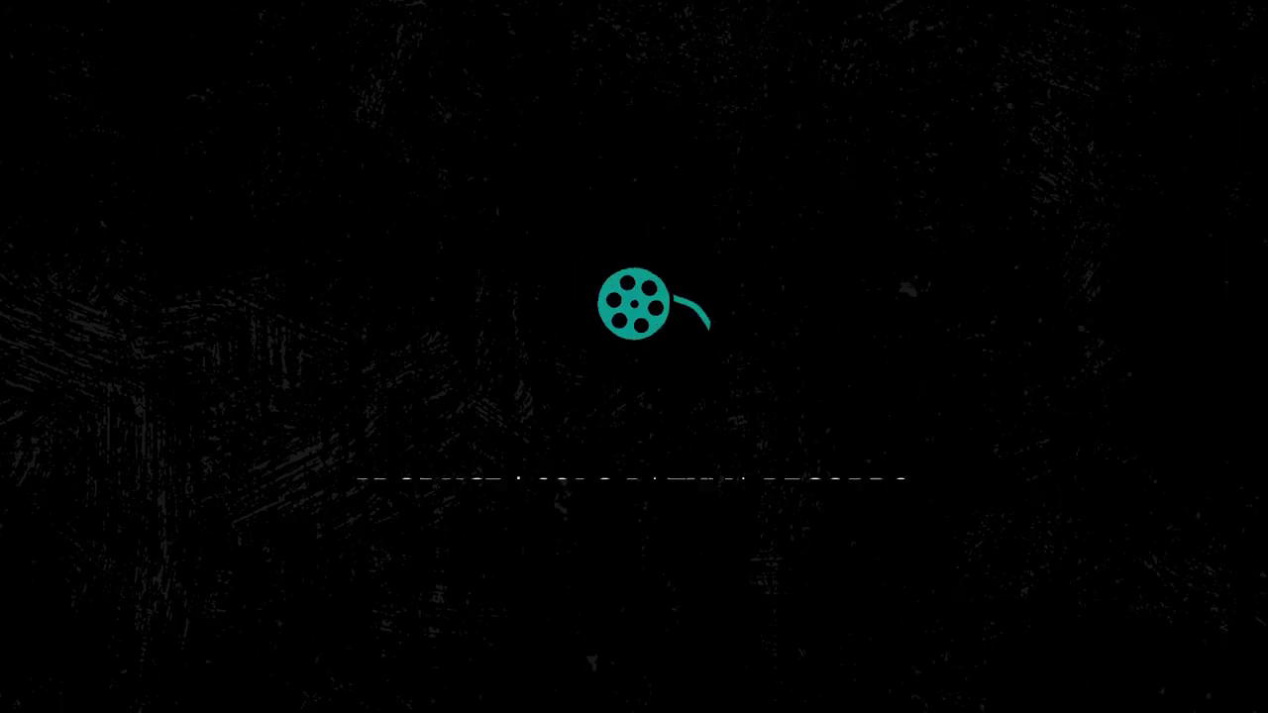